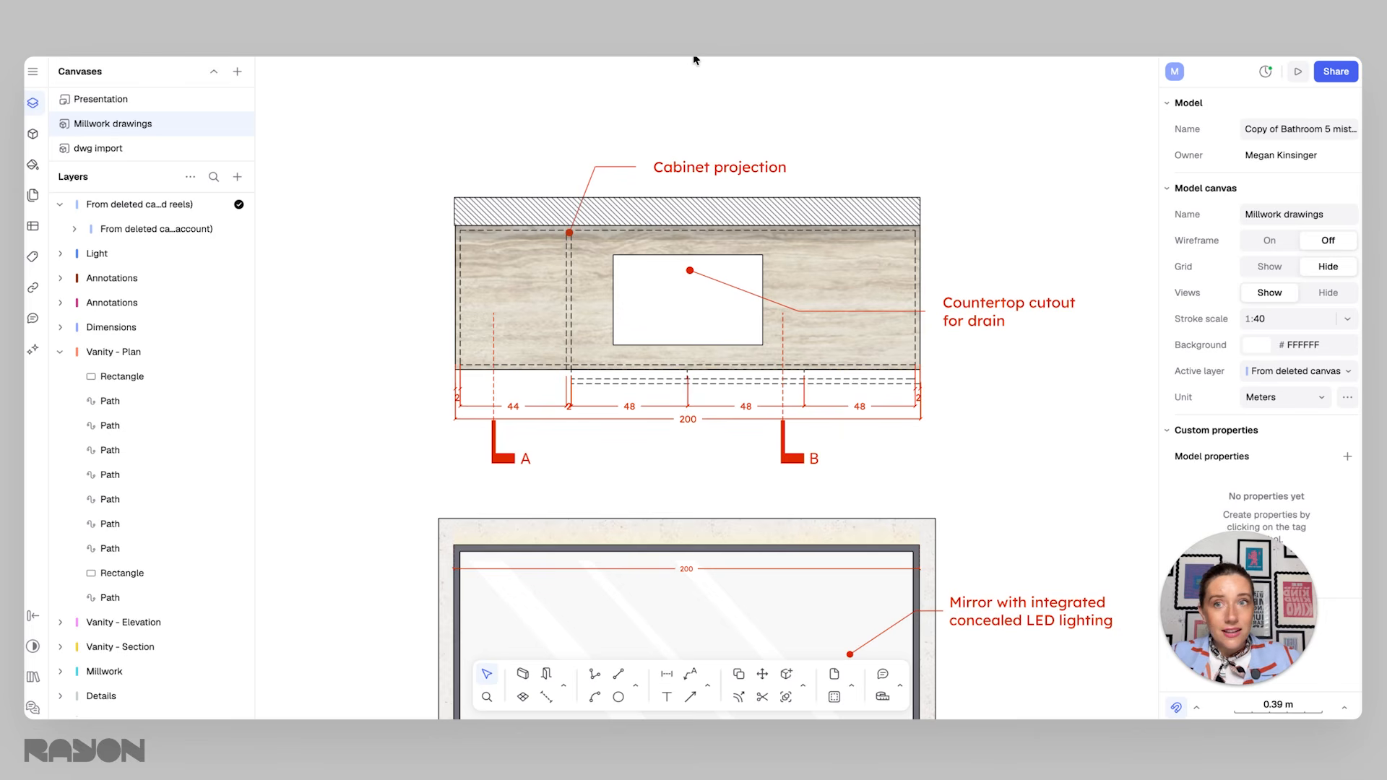
Step: Examine the vanity plan with its sink cutout and section markers alongside the elevation and section drawings
{"action": "scroll", "coordinate": [754, 237], "scroll_direction": "down", "scroll_amount": 2}
{"action": "scroll", "coordinate": [755, 239], "scroll_direction": "down", "scroll_amount": 4}
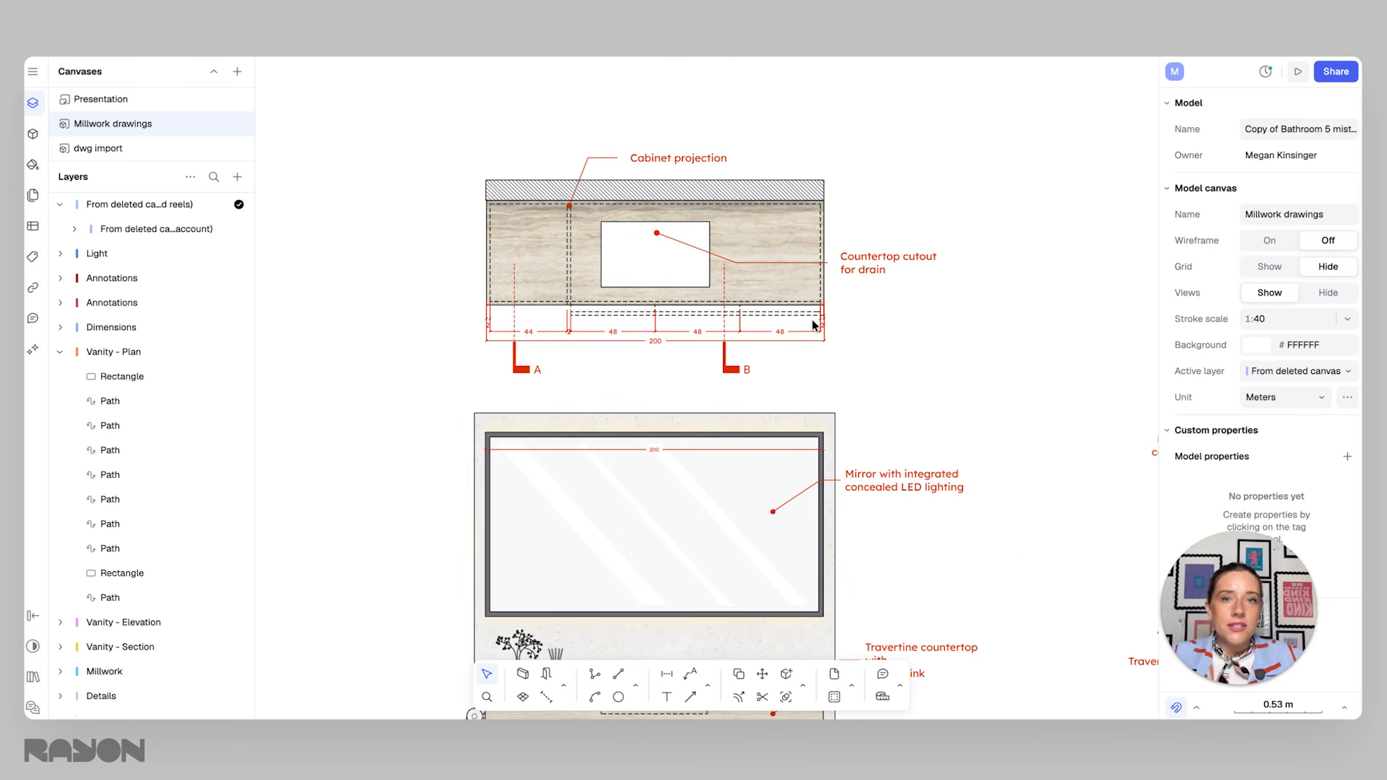
{"action": "scroll", "coordinate": [691, 260], "scroll_direction": "up", "scroll_amount": 8}
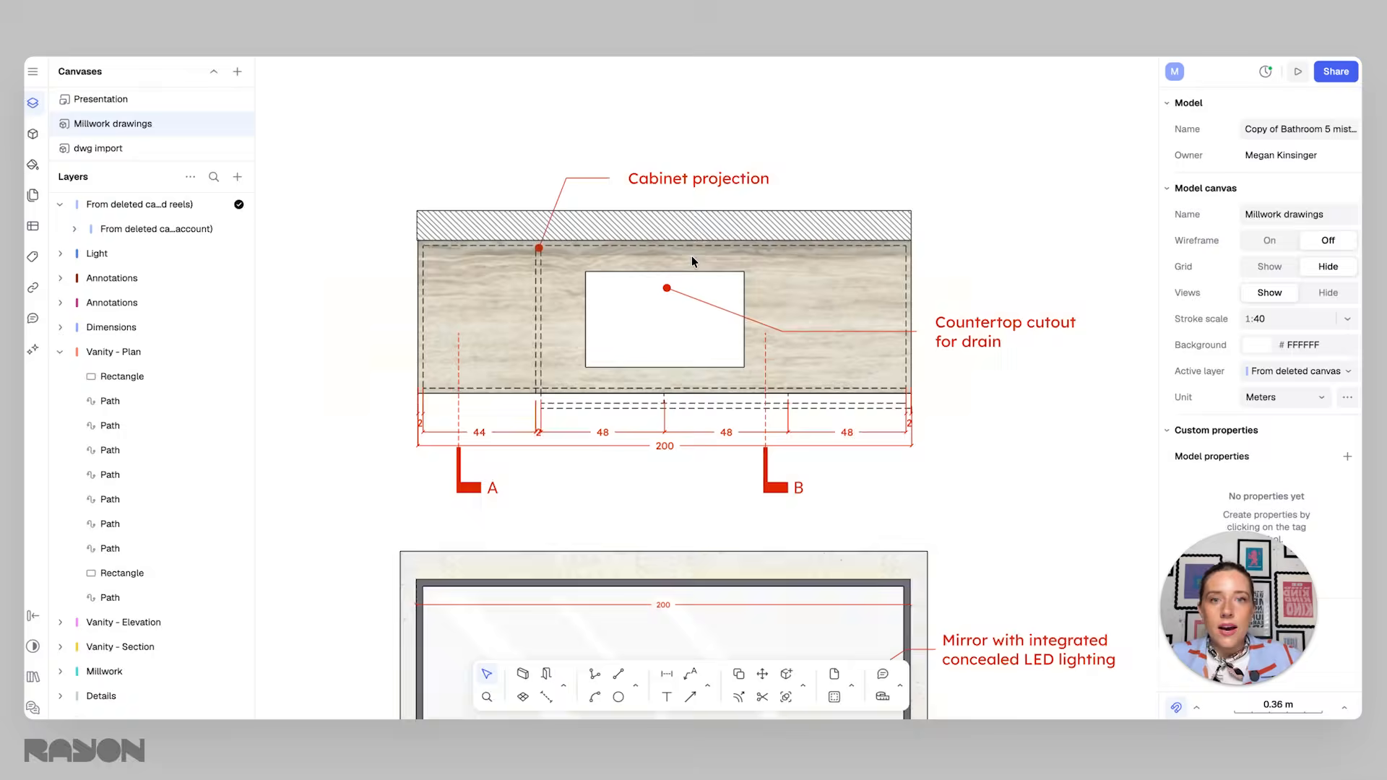
{"action": "scroll", "coordinate": [445, 342], "scroll_direction": "down", "scroll_amount": 10}
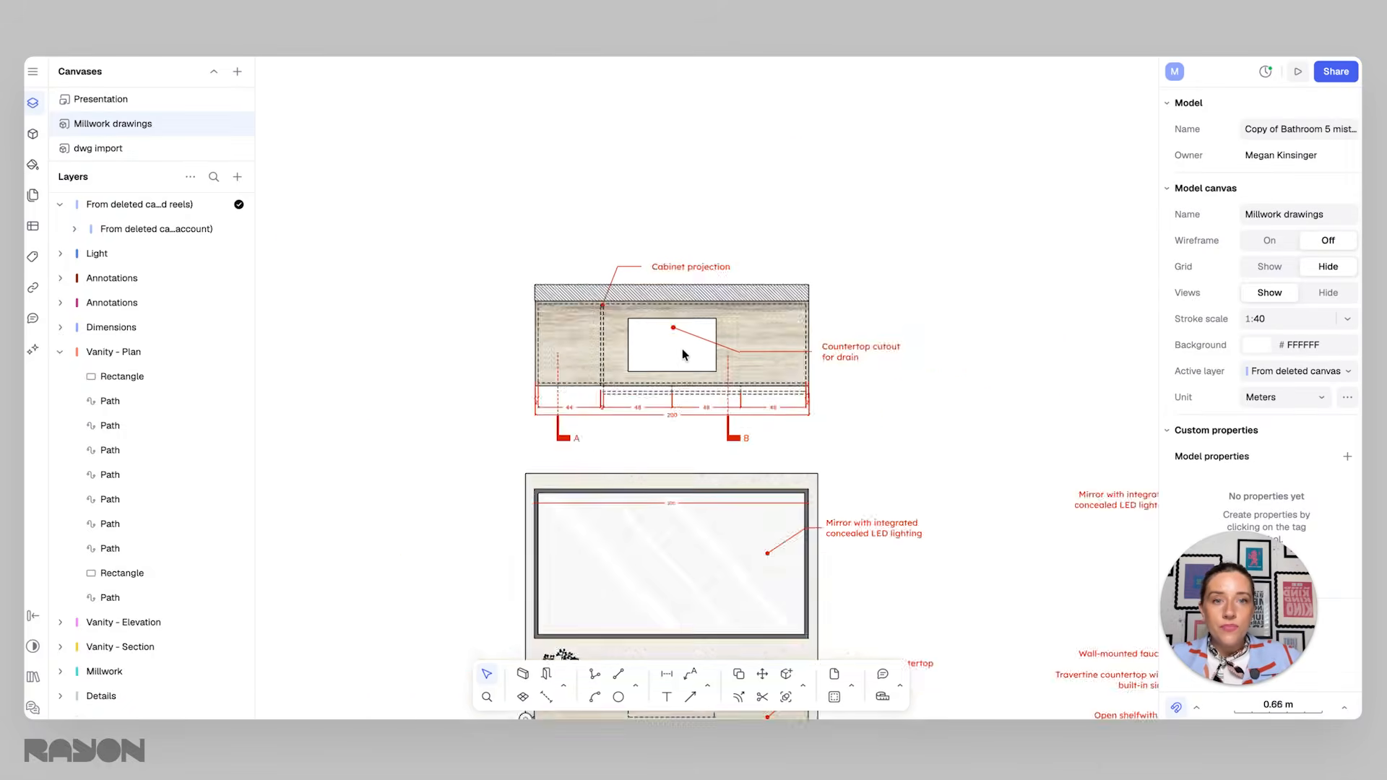
{"action": "scroll", "coordinate": [535, 333], "scroll_direction": "right", "scroll_amount": 4}
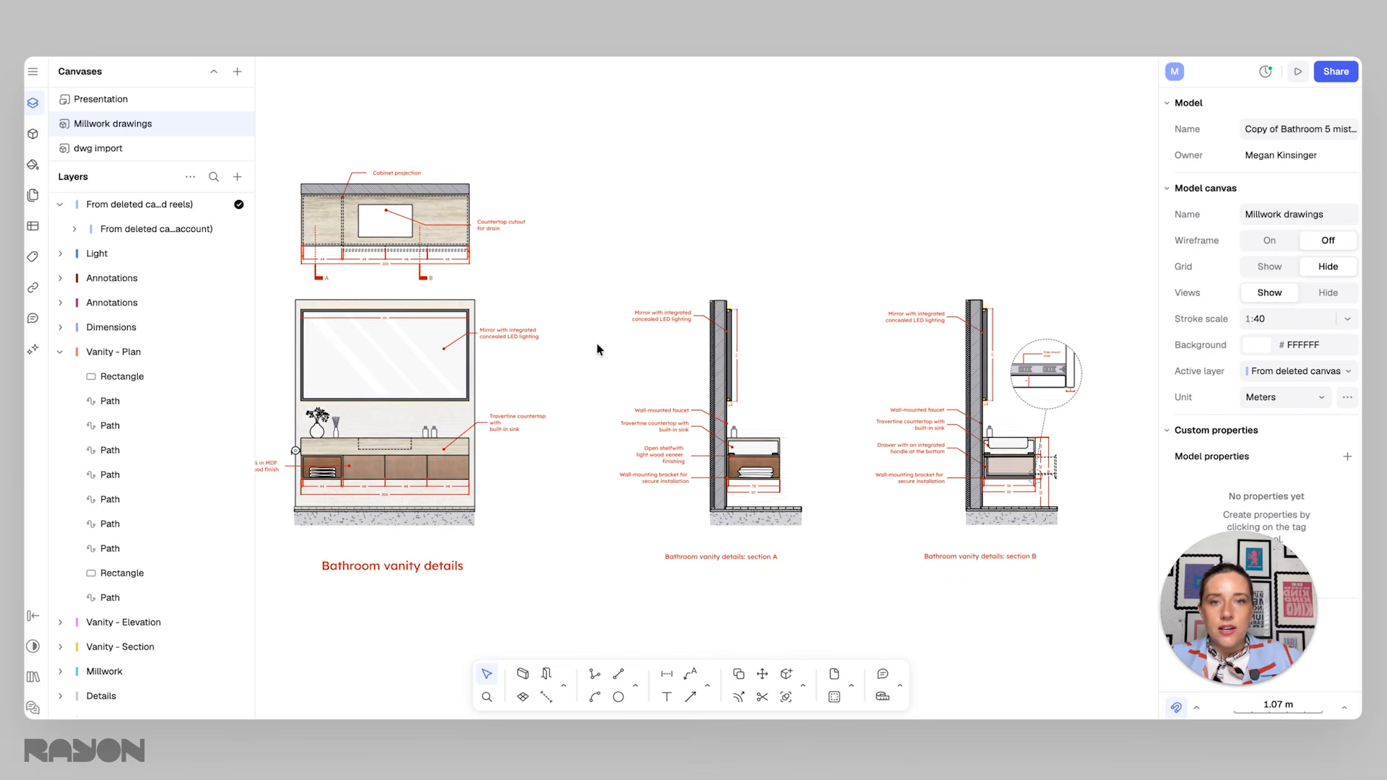
{"action": "scroll", "coordinate": [517, 349], "scroll_direction": "left", "scroll_amount": 6}
{"action": "scroll", "coordinate": [724, 350], "scroll_direction": "left", "scroll_amount": 5}
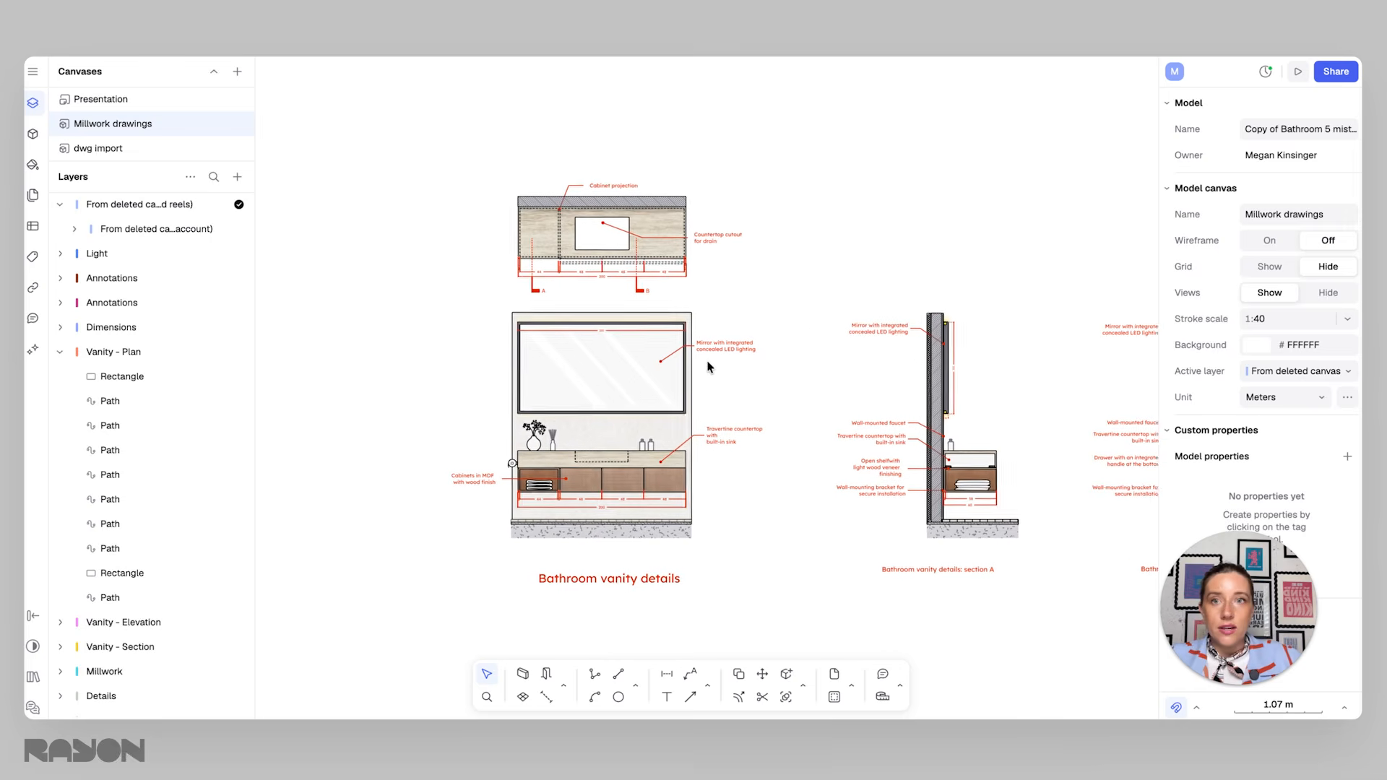
{"action": "scroll", "coordinate": [740, 264], "scroll_direction": "up", "scroll_amount": 5}
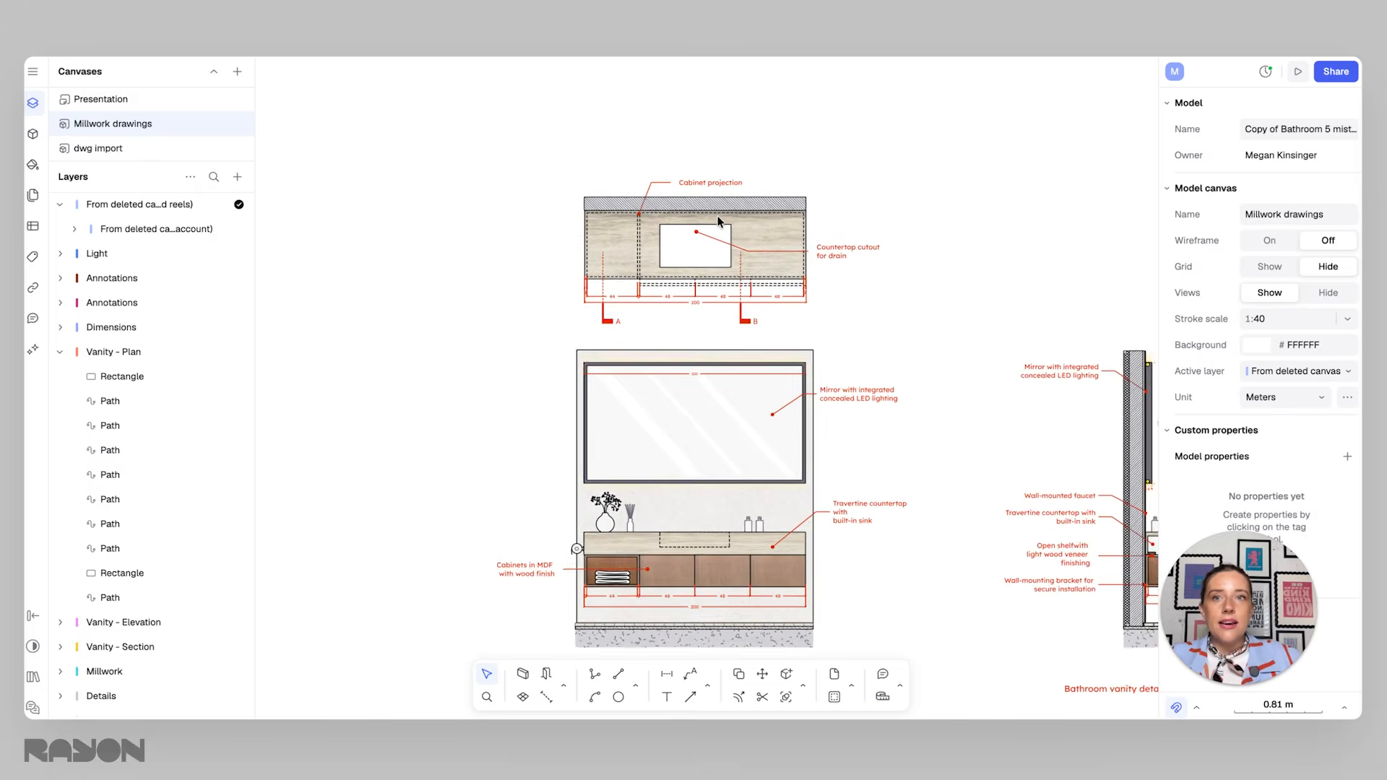
{"action": "scroll", "coordinate": [650, 207], "scroll_direction": "up", "scroll_amount": 4}
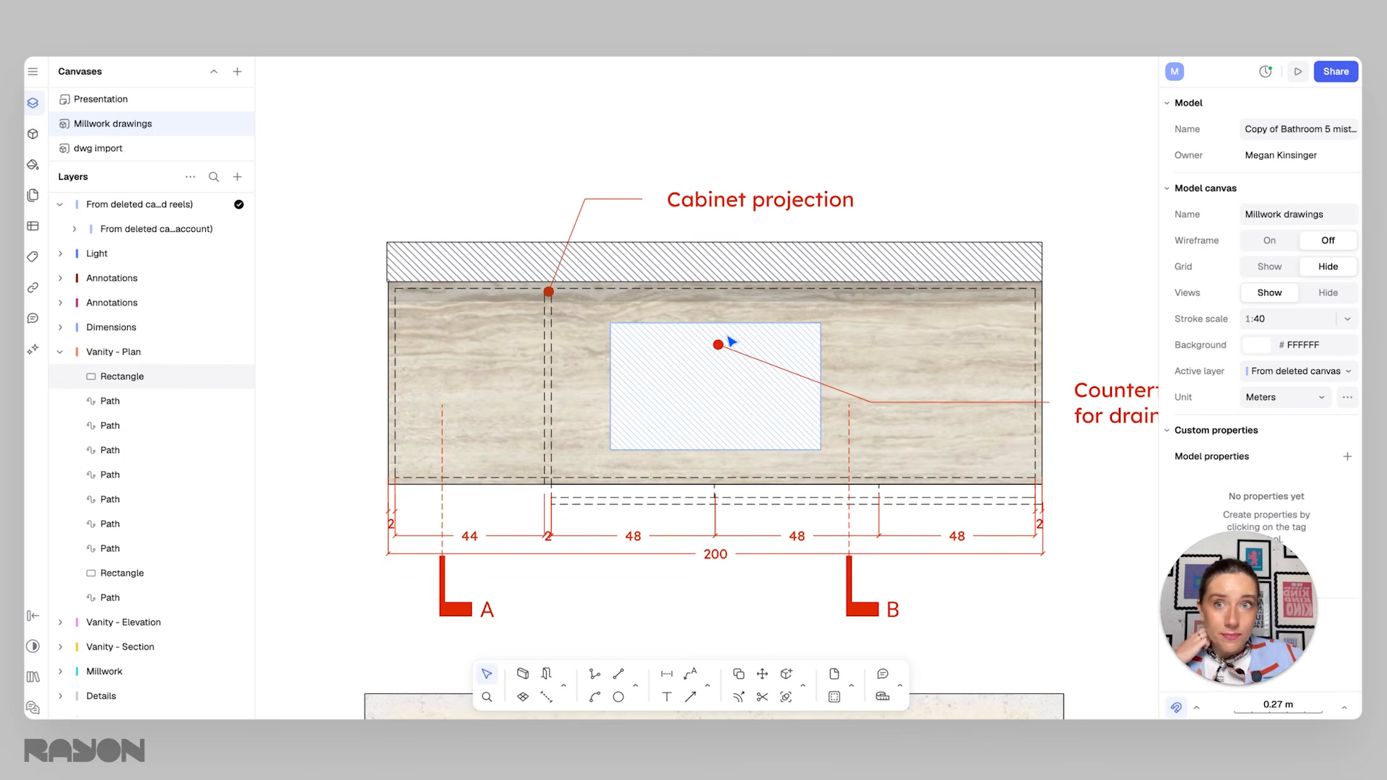
Step: Examine the vanity elevation below the plan, including the mirror, countertop, cabinets and existing width dimensions
{"action": "scroll", "coordinate": [723, 343], "scroll_direction": "down", "scroll_amount": 5, "text": "ctrl"}
{"action": "scroll", "coordinate": [753, 523], "scroll_direction": "down", "scroll_amount": 5}
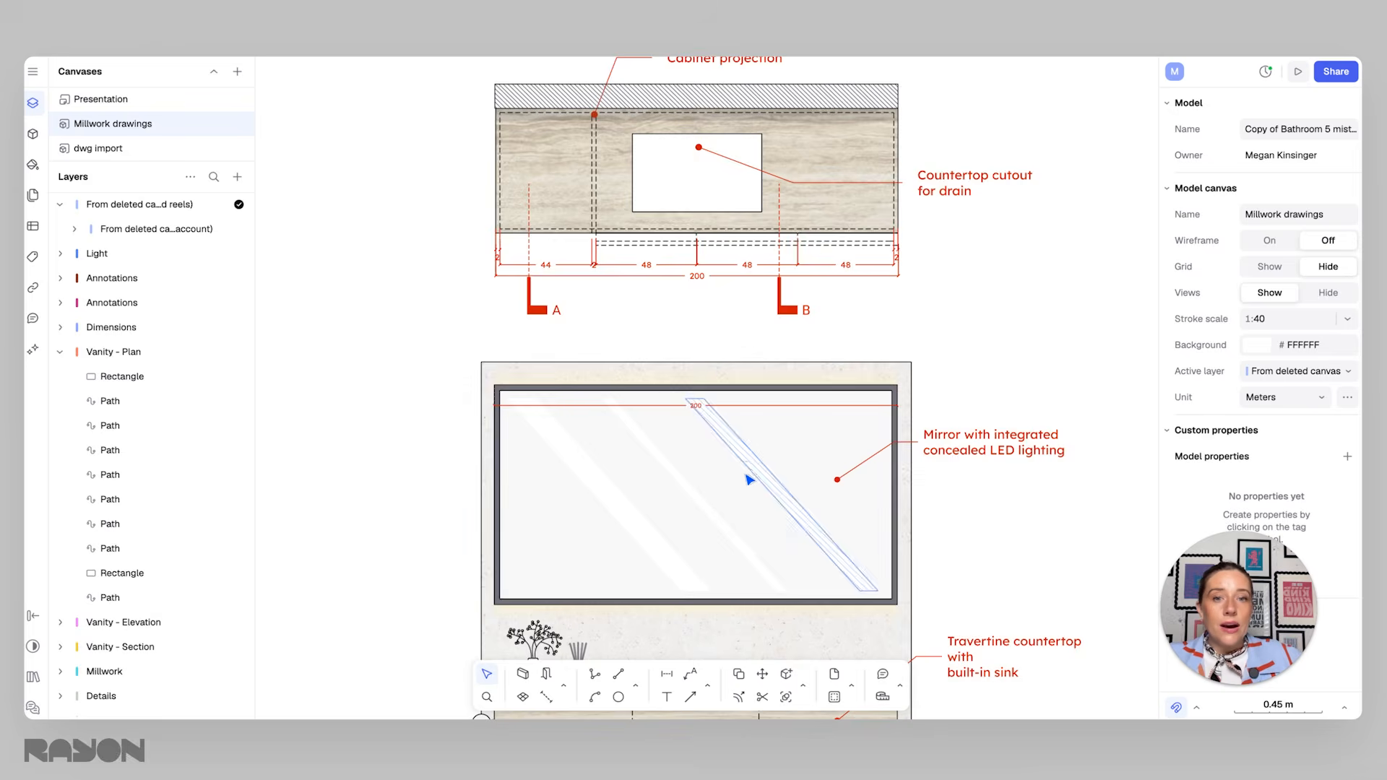
{"action": "scroll", "coordinate": [748, 479], "scroll_direction": "down", "scroll_amount": 1, "text": "ctrl"}
{"action": "scroll", "coordinate": [748, 479], "scroll_direction": "down", "scroll_amount": 5}
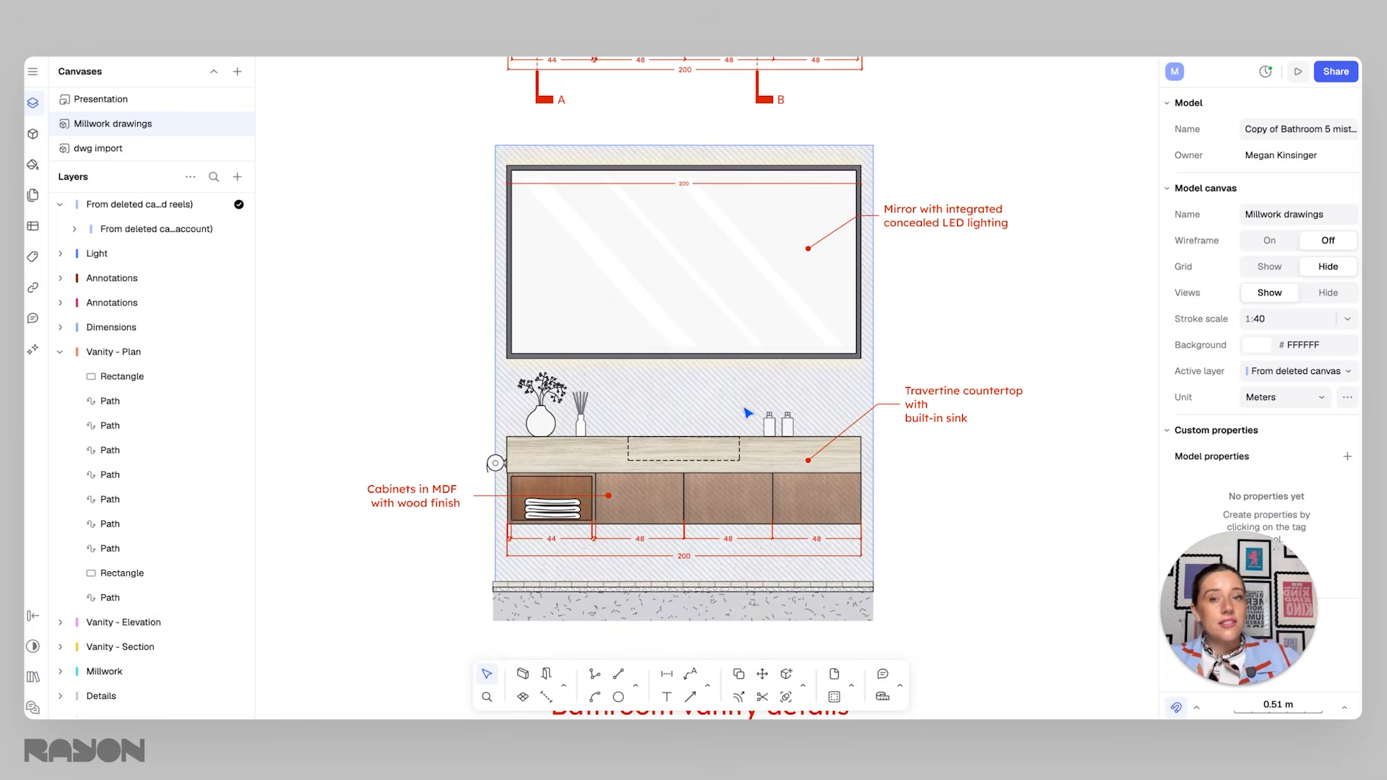
{"action": "scroll", "coordinate": [748, 413], "scroll_direction": "down", "scroll_amount": 1, "text": "ctrl"}
{"action": "scroll", "coordinate": [747, 415], "scroll_direction": "up", "scroll_amount": 1}
{"action": "scroll", "coordinate": [752, 405], "scroll_direction": "up", "scroll_amount": 1, "text": "ctrl"}
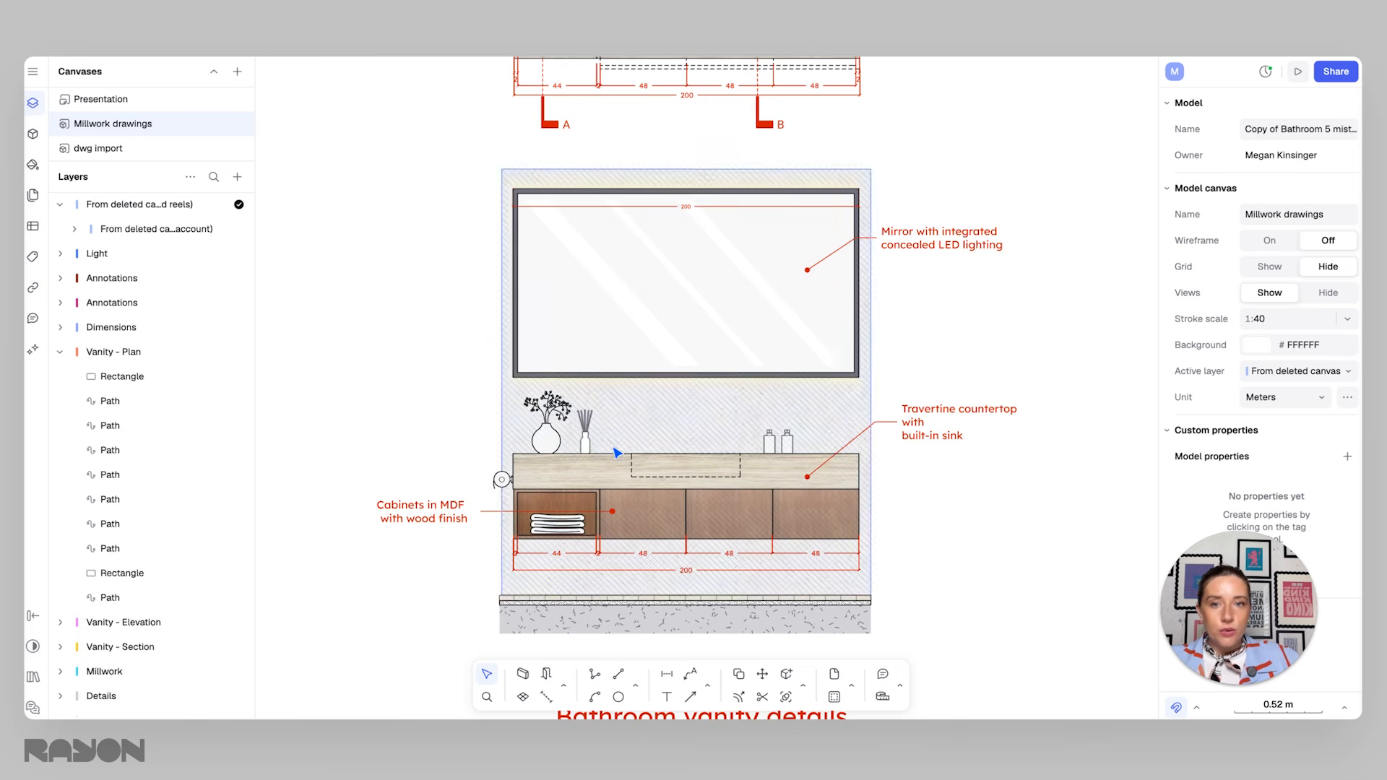
{"action": "scroll", "coordinate": [918, 307], "scroll_direction": "up", "scroll_amount": 1}
{"action": "mouse_move", "coordinate": [918, 307]}
{"action": "middle_mouse_down"}
{"action": "mouse_move", "coordinate": [914, 542]}
{"action": "mouse_move", "coordinate": [928, 283]}
{"action": "middle_mouse_up"}
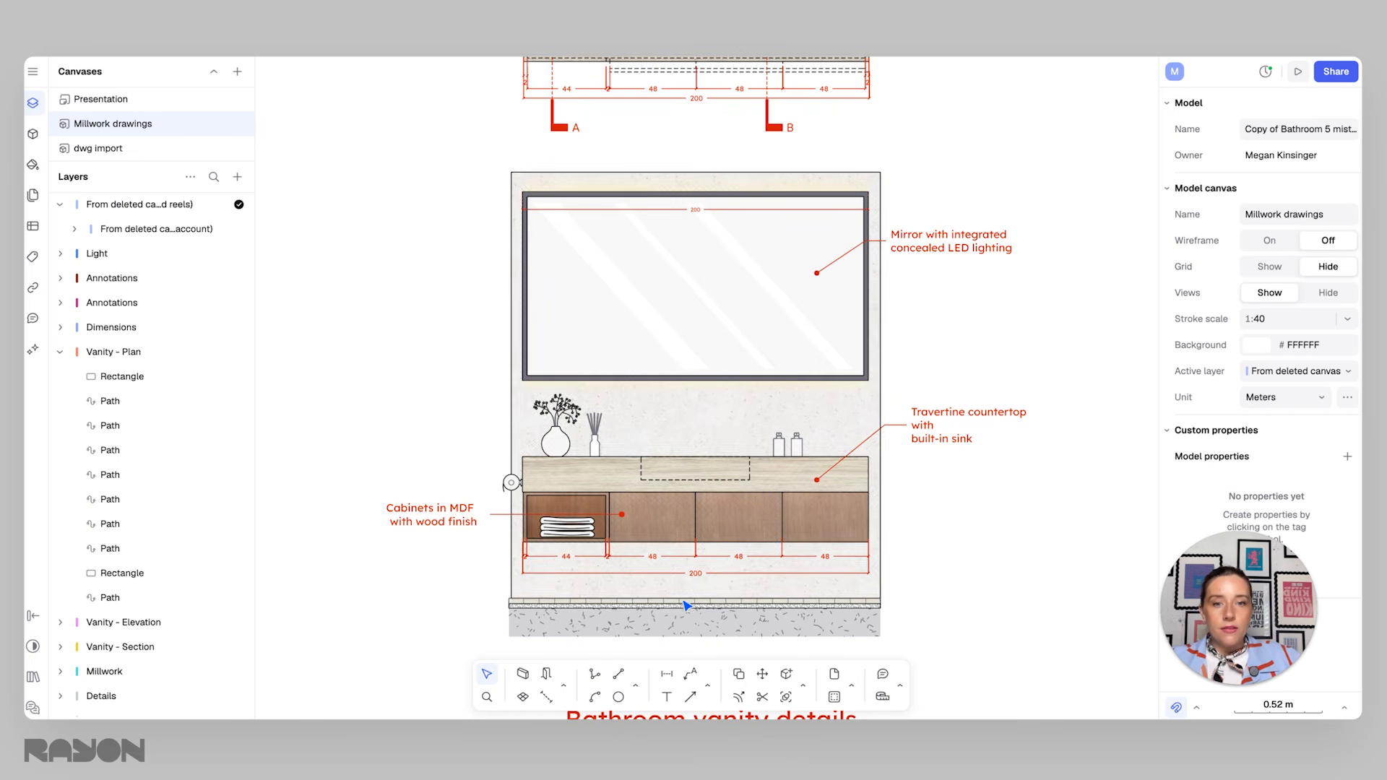
Step: Inspect vanity sections A and B, checking the mirror frame and the towel basket block in section A
{"action": "mouse_move", "coordinate": [963, 566]}
{"action": "middle_mouse_down"}
{"action": "mouse_move", "coordinate": [903, 505]}
{"action": "mouse_move", "coordinate": [515, 558]}
{"action": "middle_mouse_up"}
{"action": "middle_click_drag", "start_coordinate": [775, 531], "coordinate": [518, 542]}
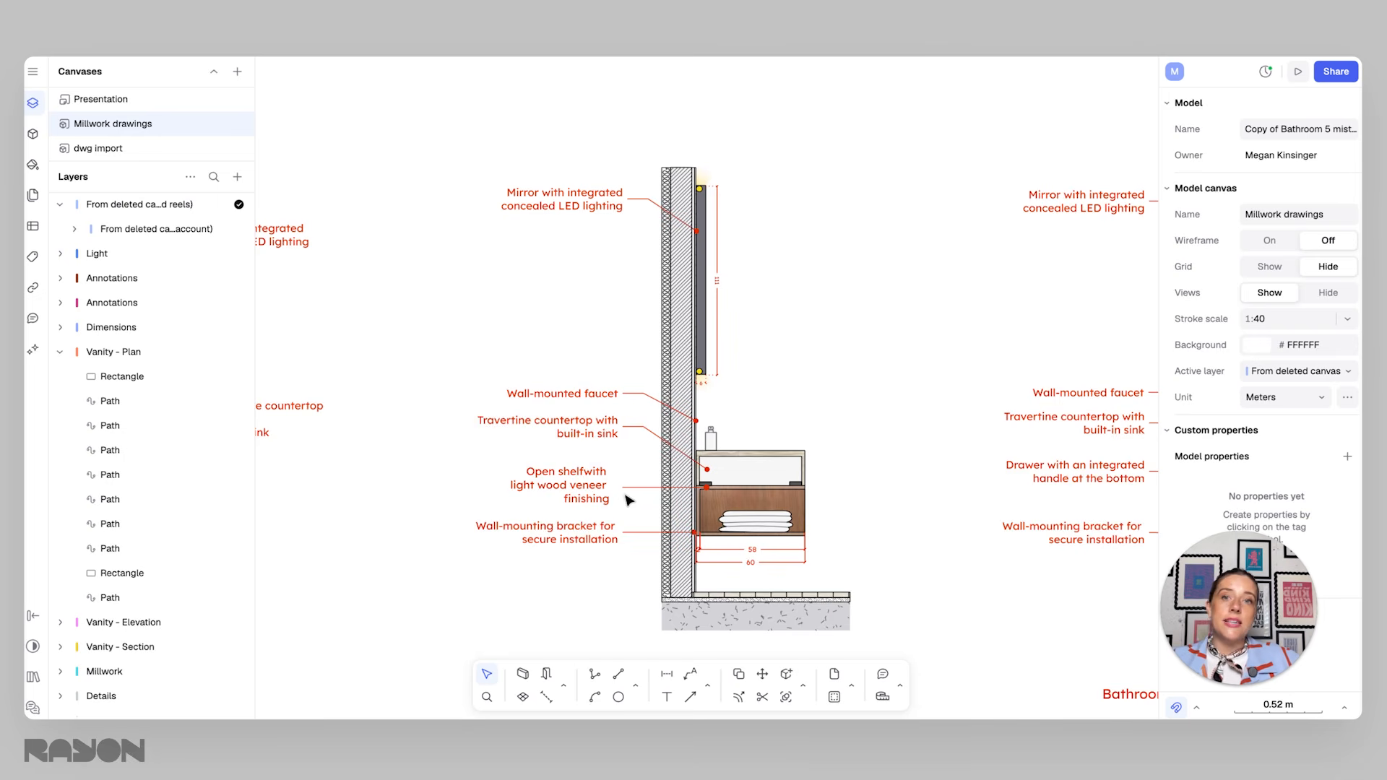
{"action": "left_click", "coordinate": [707, 240]}
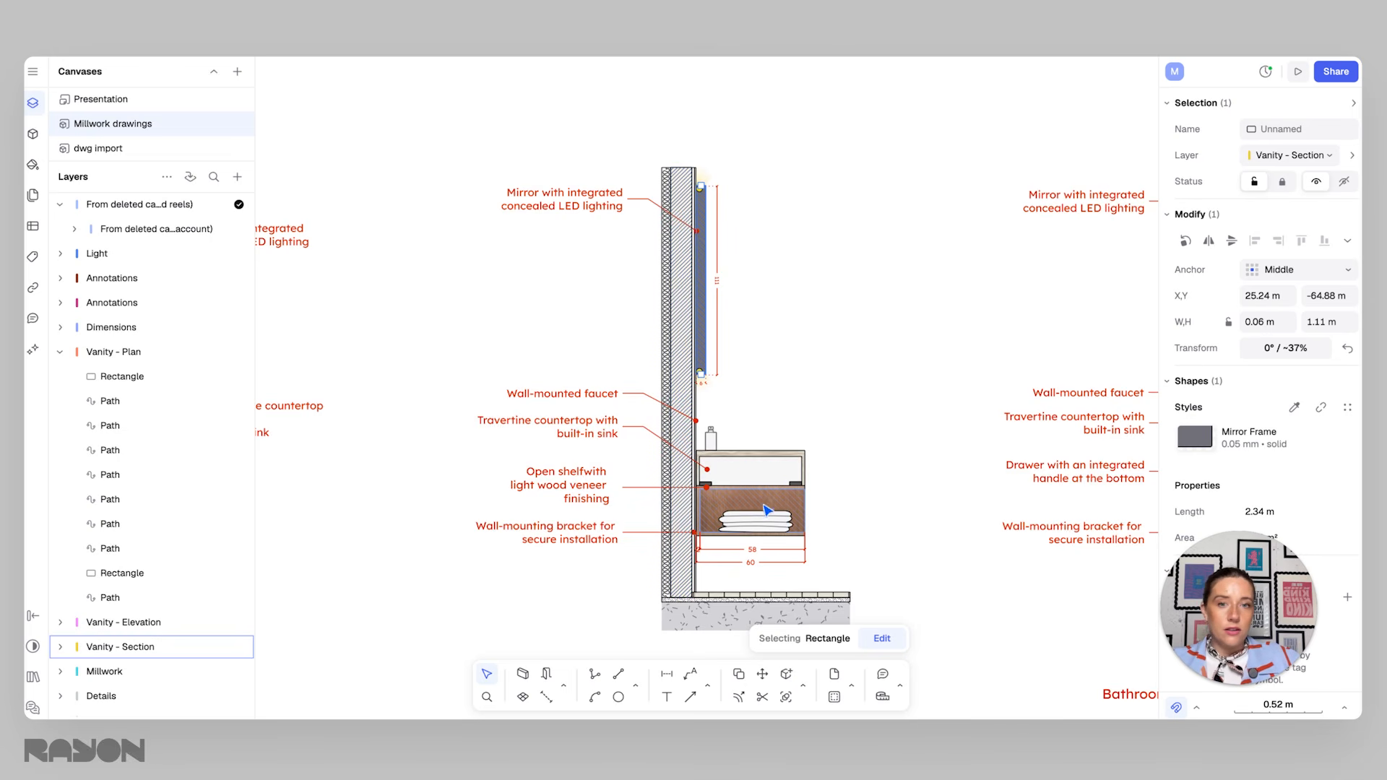
{"action": "left_click", "coordinate": [768, 528]}
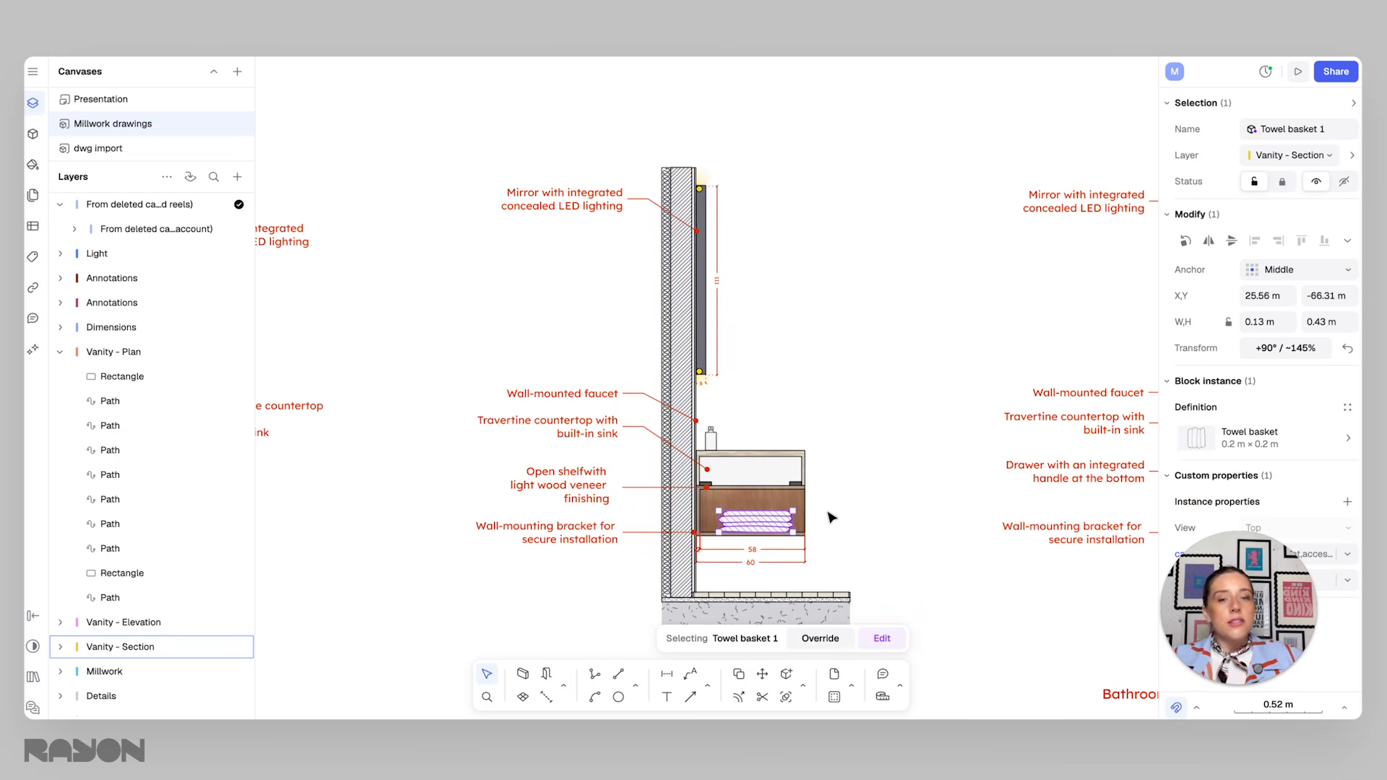
{"action": "scroll", "coordinate": [879, 492], "scroll_direction": "down", "scroll_amount": 2}
{"action": "middle_click_drag", "start_coordinate": [880, 491], "coordinate": [596, 474]}
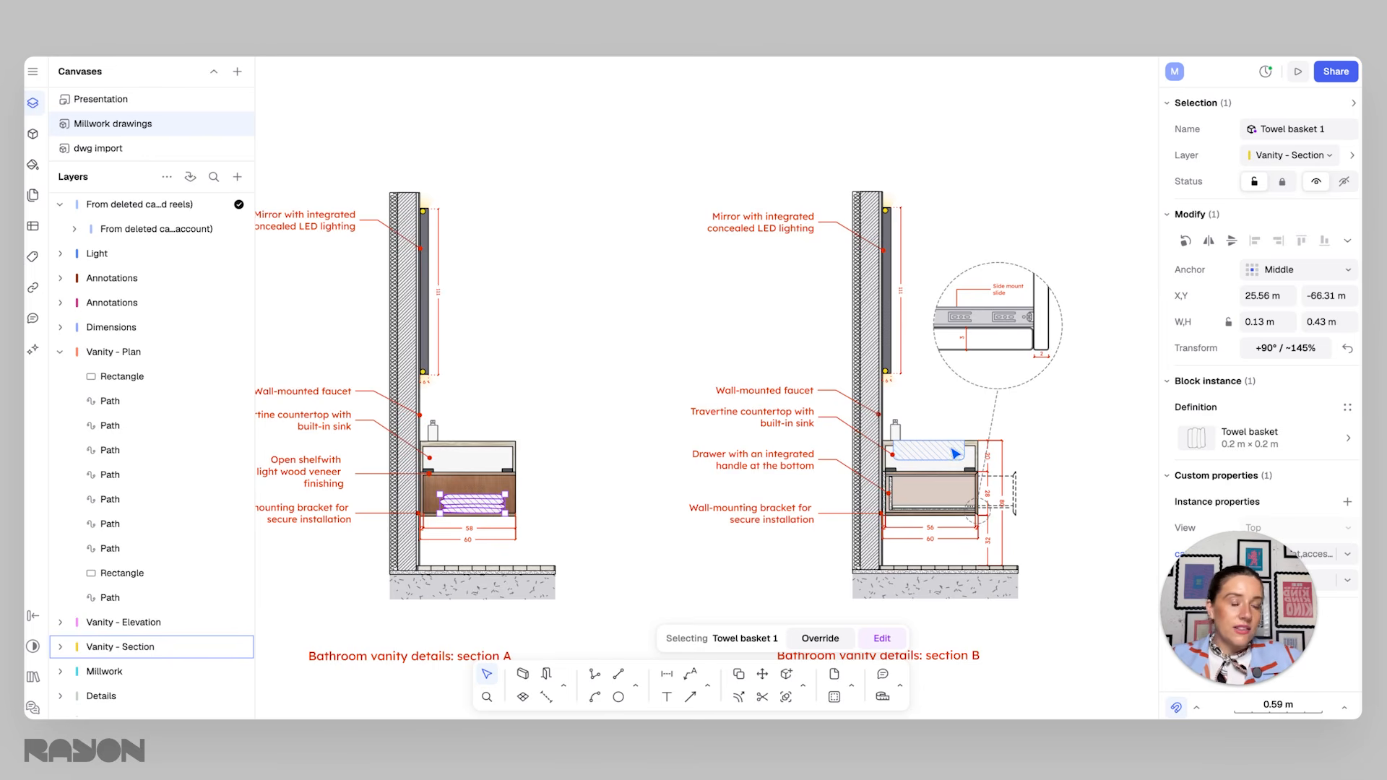
Step: Return to the vanity elevation, clear the selection and check which vertical dimensions it lacks
{"action": "scroll", "coordinate": [843, 396], "scroll_direction": "left", "scroll_amount": 10}
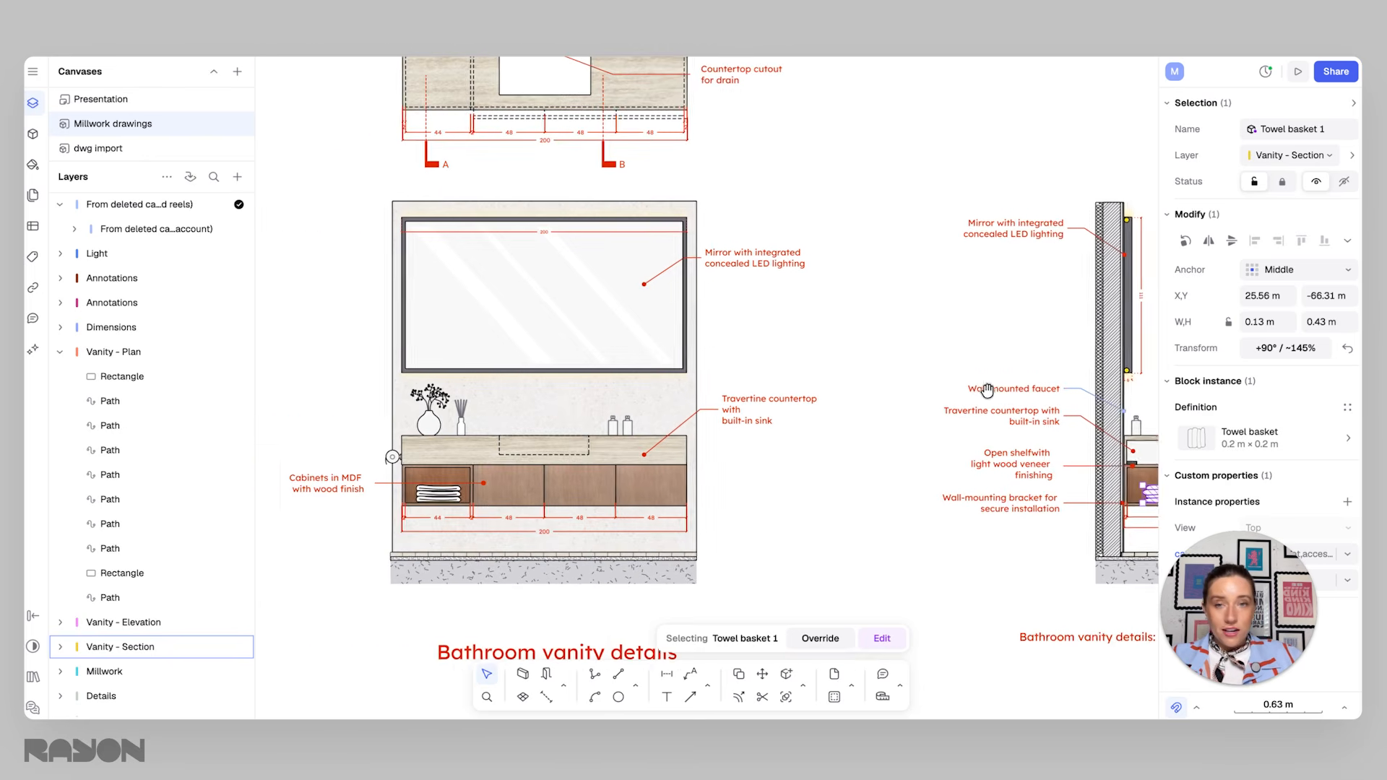
{"action": "scroll", "coordinate": [829, 350], "scroll_direction": "left", "scroll_amount": 2}
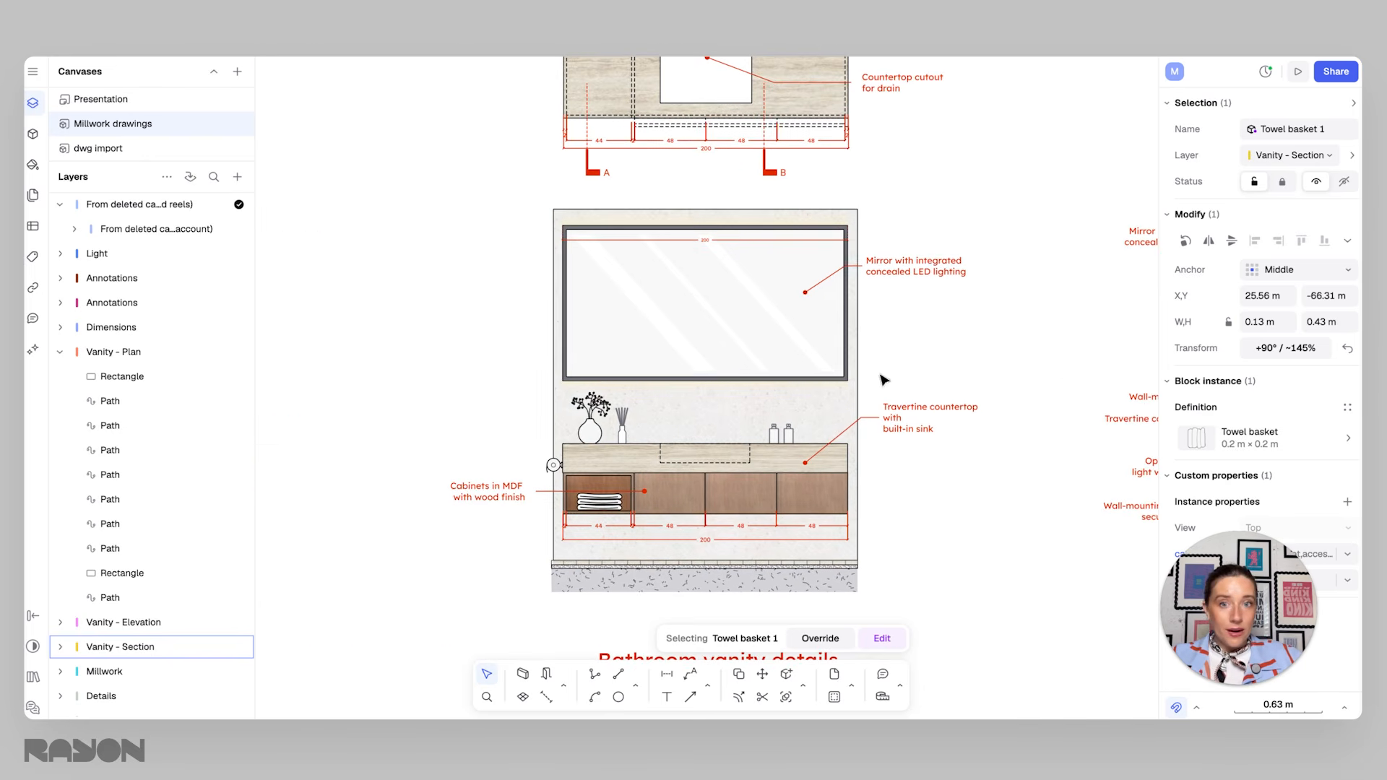
{"action": "left_click", "coordinate": [805, 385]}
{"action": "left_click", "coordinate": [894, 341]}
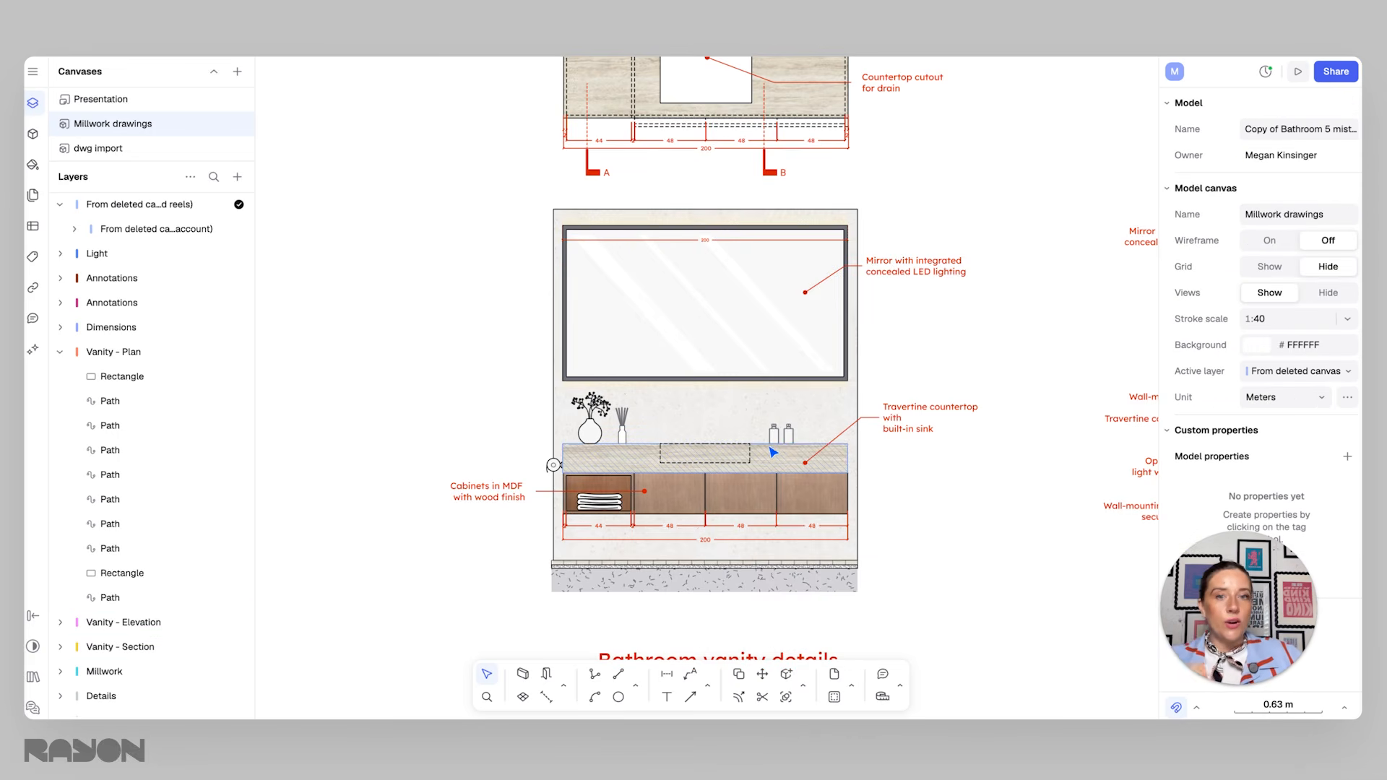
{"action": "scroll", "coordinate": [916, 411], "scroll_direction": "right", "scroll_amount": 3}
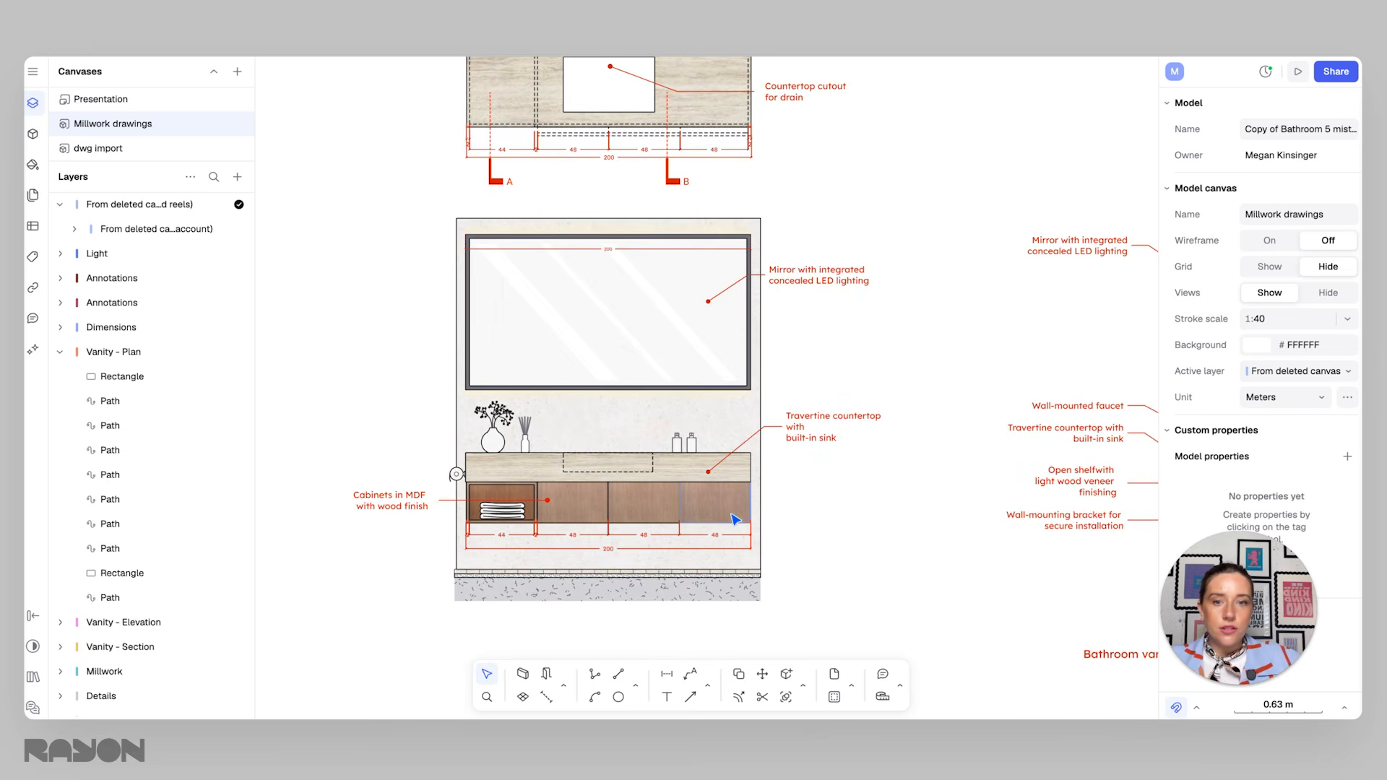
Step: Dimension the mirror's full height beside the vanity elevation, with the Dimension command set to repeat
{"action": "scroll", "coordinate": [588, 241], "scroll_direction": "up", "scroll_amount": 3, "text": "ctrl"}
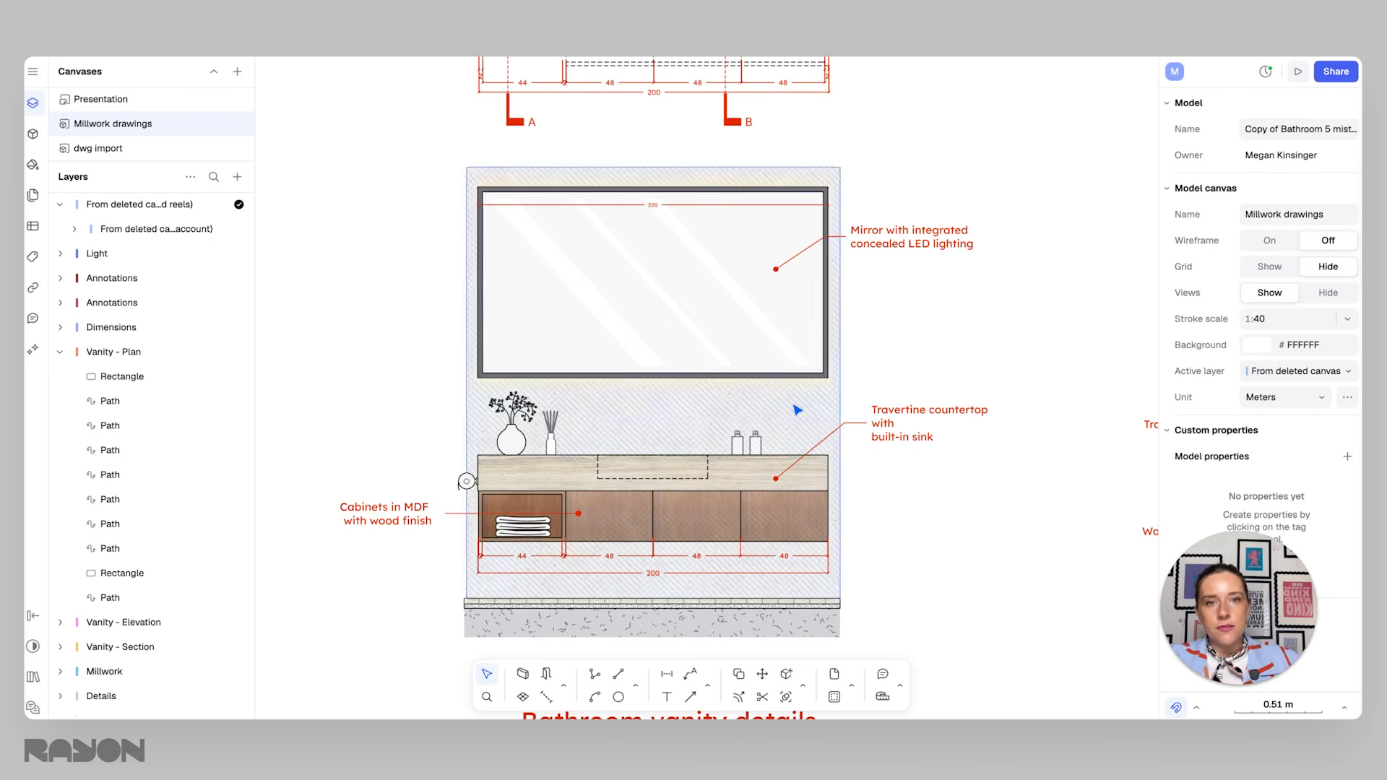
{"action": "left_click", "coordinate": [666, 674]}
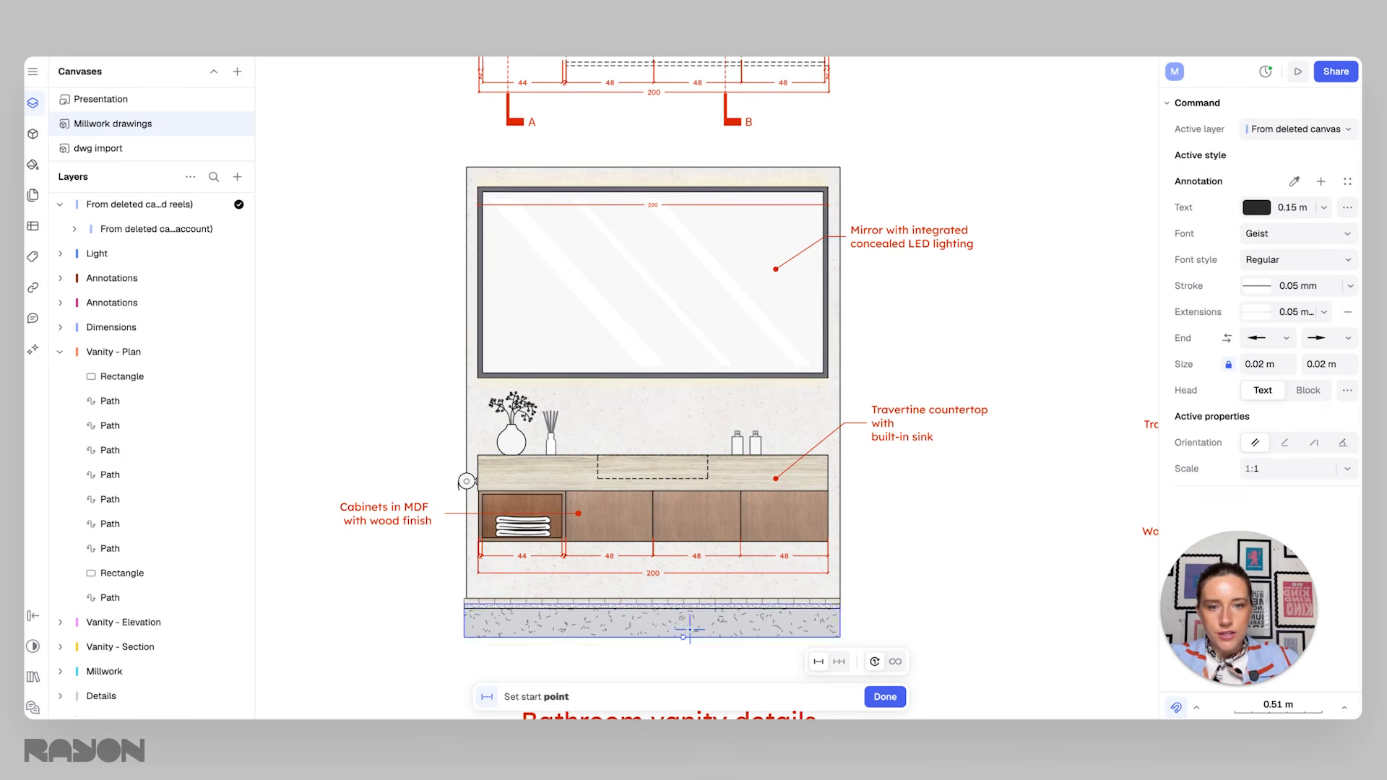
{"action": "left_click", "coordinate": [896, 662]}
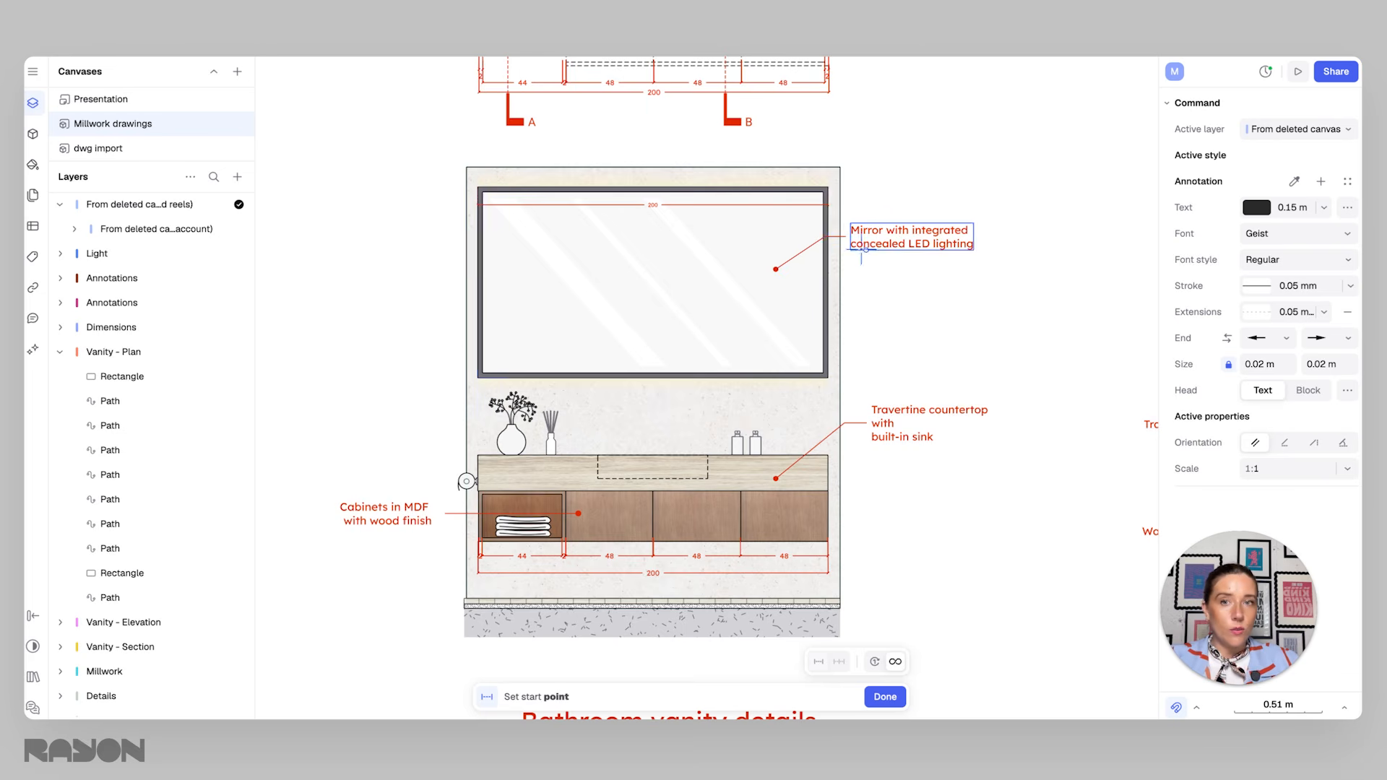
{"action": "scroll", "coordinate": [836, 183], "scroll_direction": "up", "scroll_amount": 2}
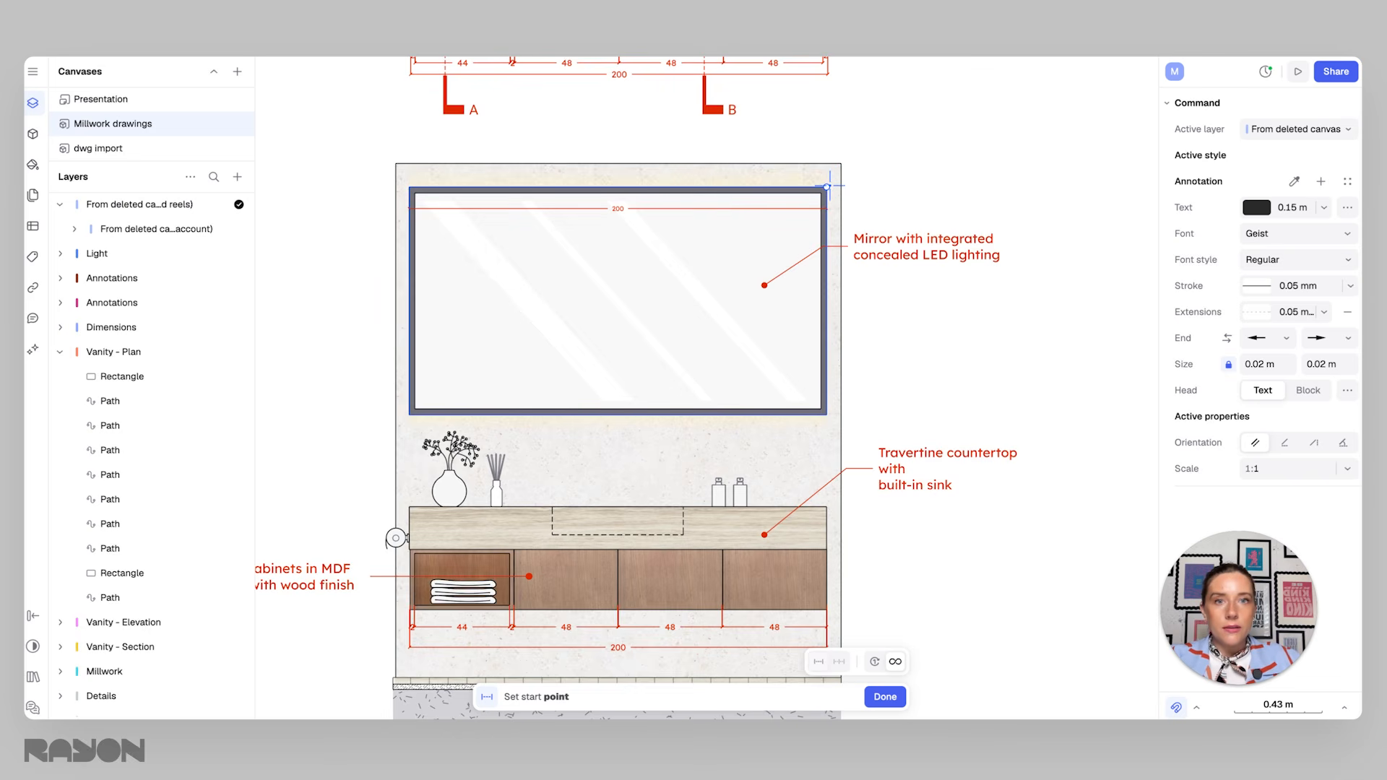
{"action": "left_click", "coordinate": [827, 186]}
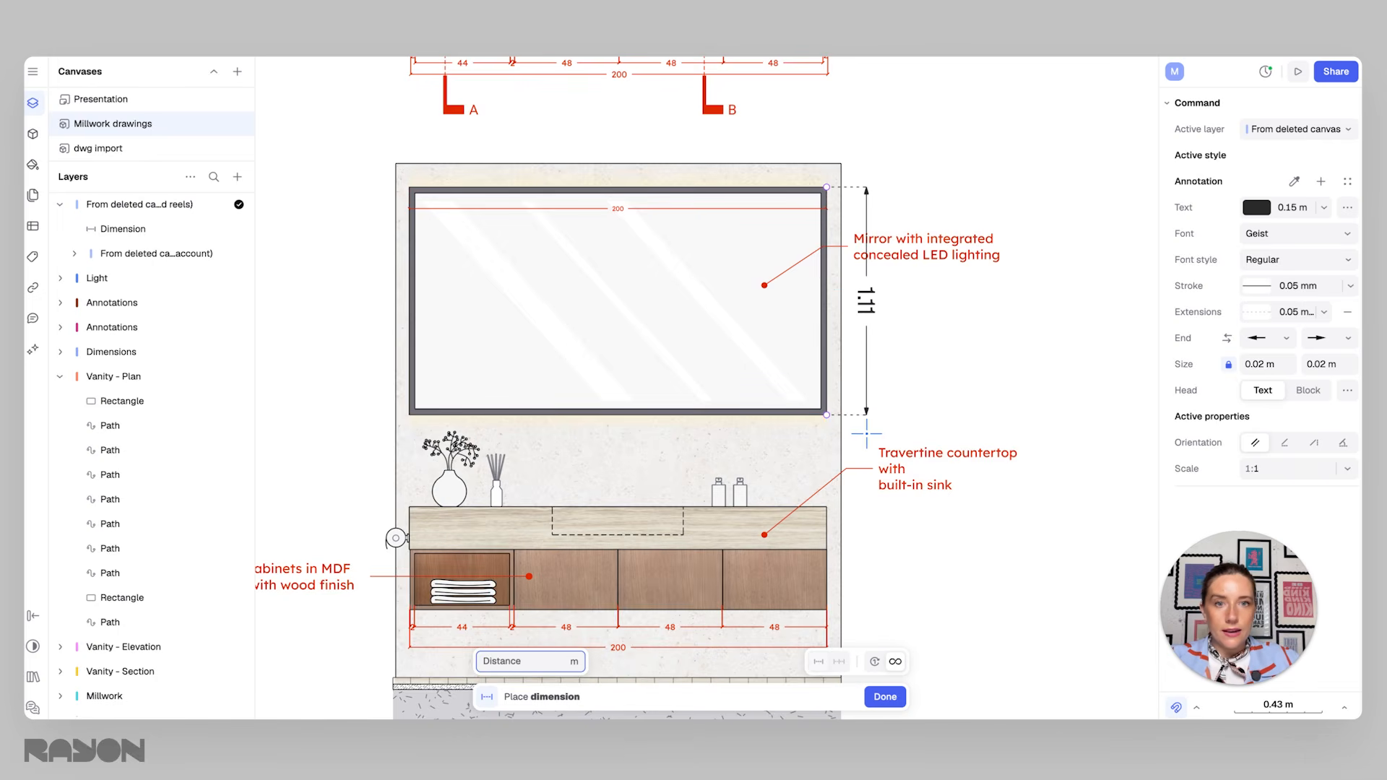
{"action": "left_click", "coordinate": [859, 419]}
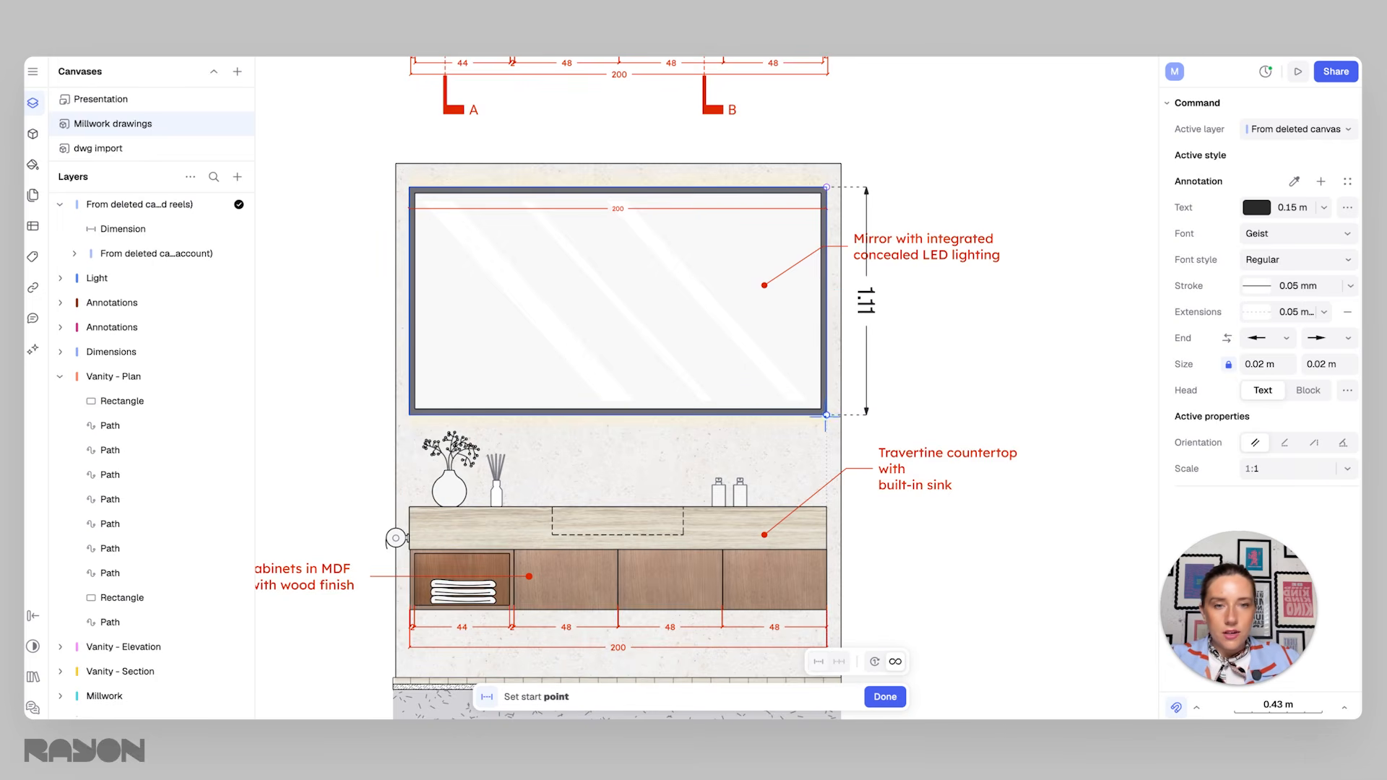
Step: Dimension the gap between mirror and countertop and the countertop's height, both aligned with the mirror height dimension
{"action": "left_click", "coordinate": [826, 415]}
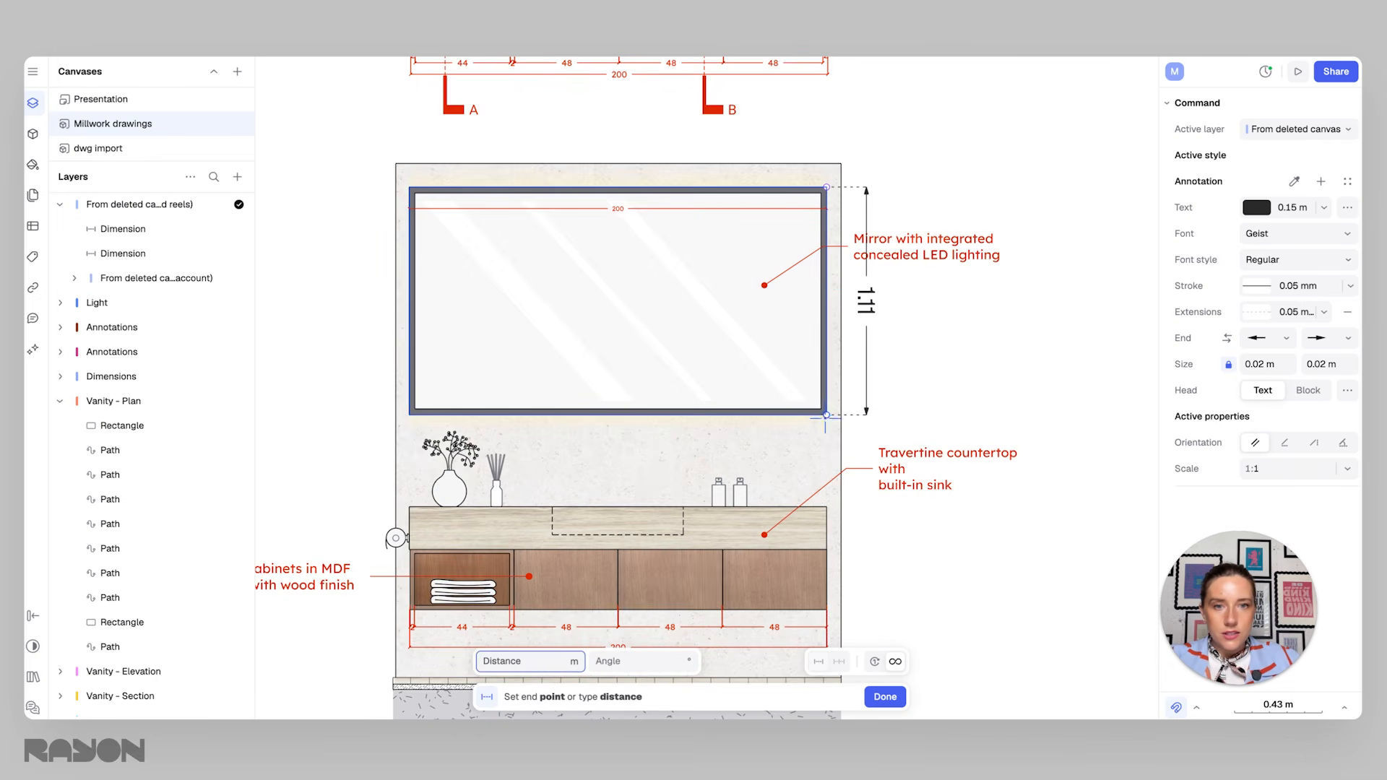
{"action": "left_click", "coordinate": [827, 505]}
{"action": "left_click", "coordinate": [864, 506]}
{"action": "scroll", "coordinate": [852, 404], "scroll_direction": "down", "scroll_amount": 5}
{"action": "left_click", "coordinate": [783, 311]}
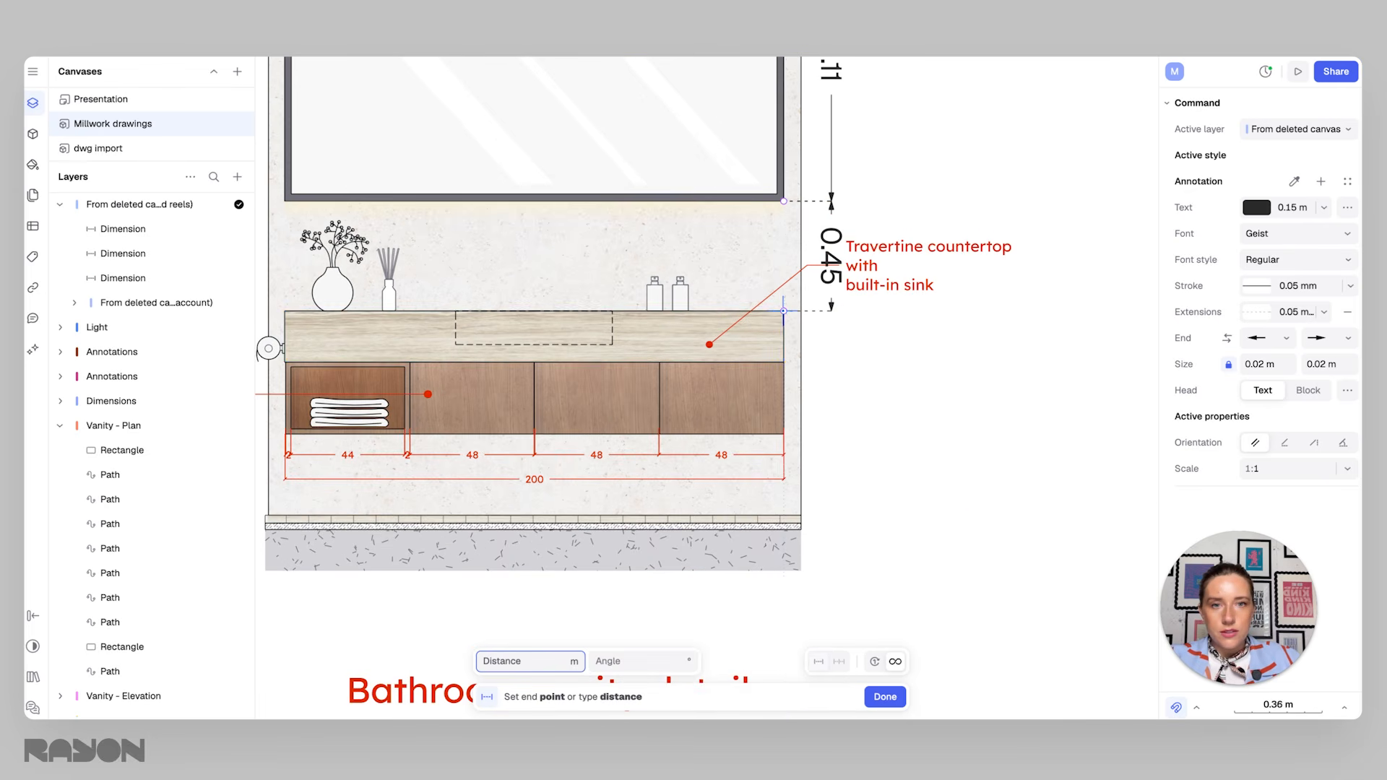
{"action": "left_click", "coordinate": [783, 361]}
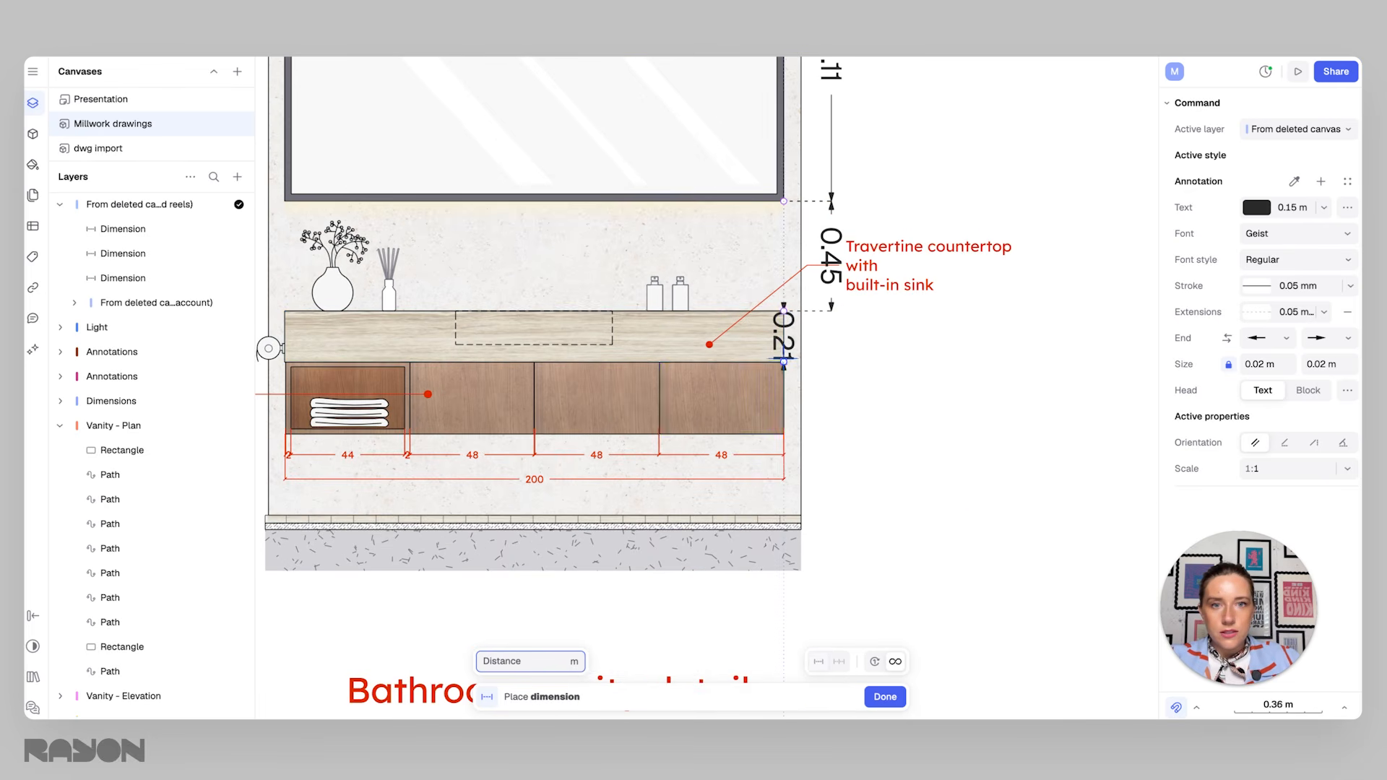
{"action": "left_click", "coordinate": [828, 369]}
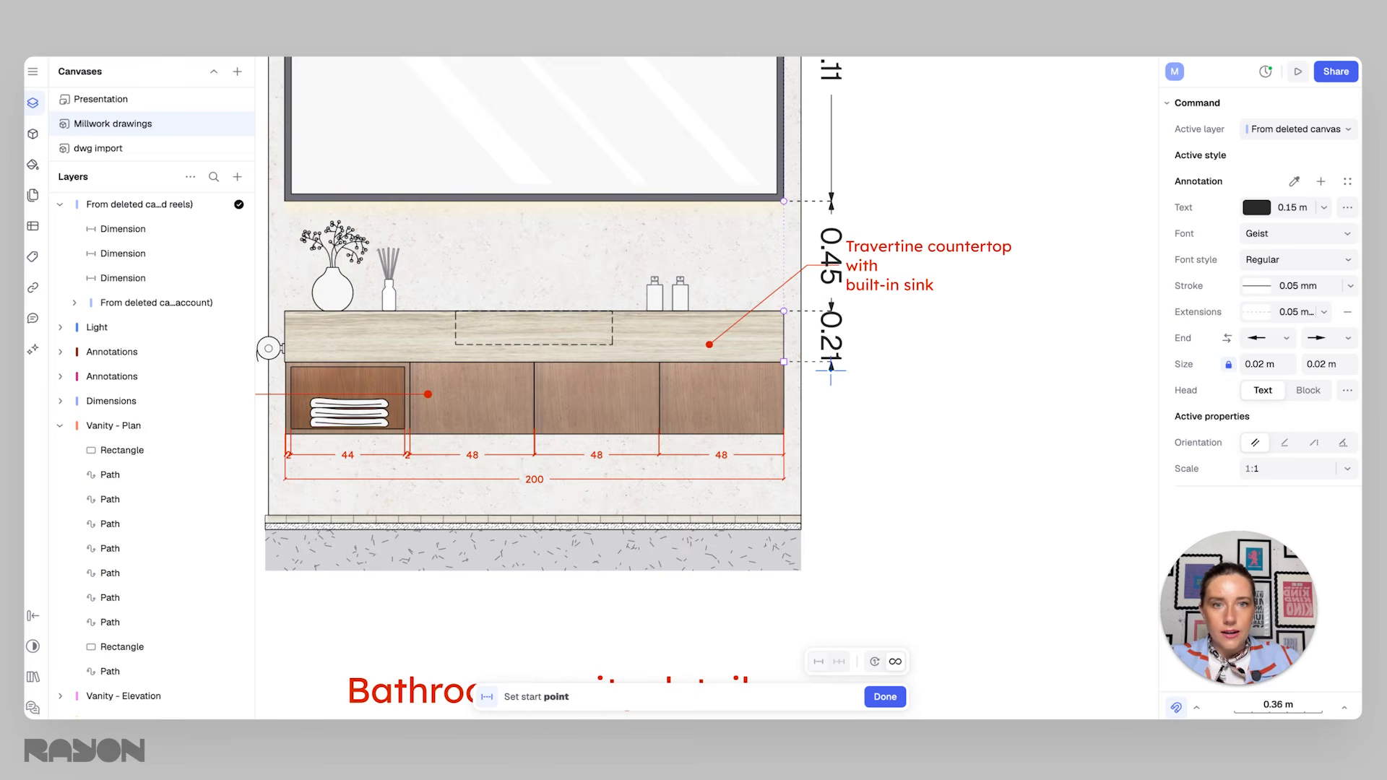
Step: Dimension the cabinet height and the clearance from cabinet to floor in the same vertical line, and finish dimensioning
{"action": "left_click", "coordinate": [783, 361]}
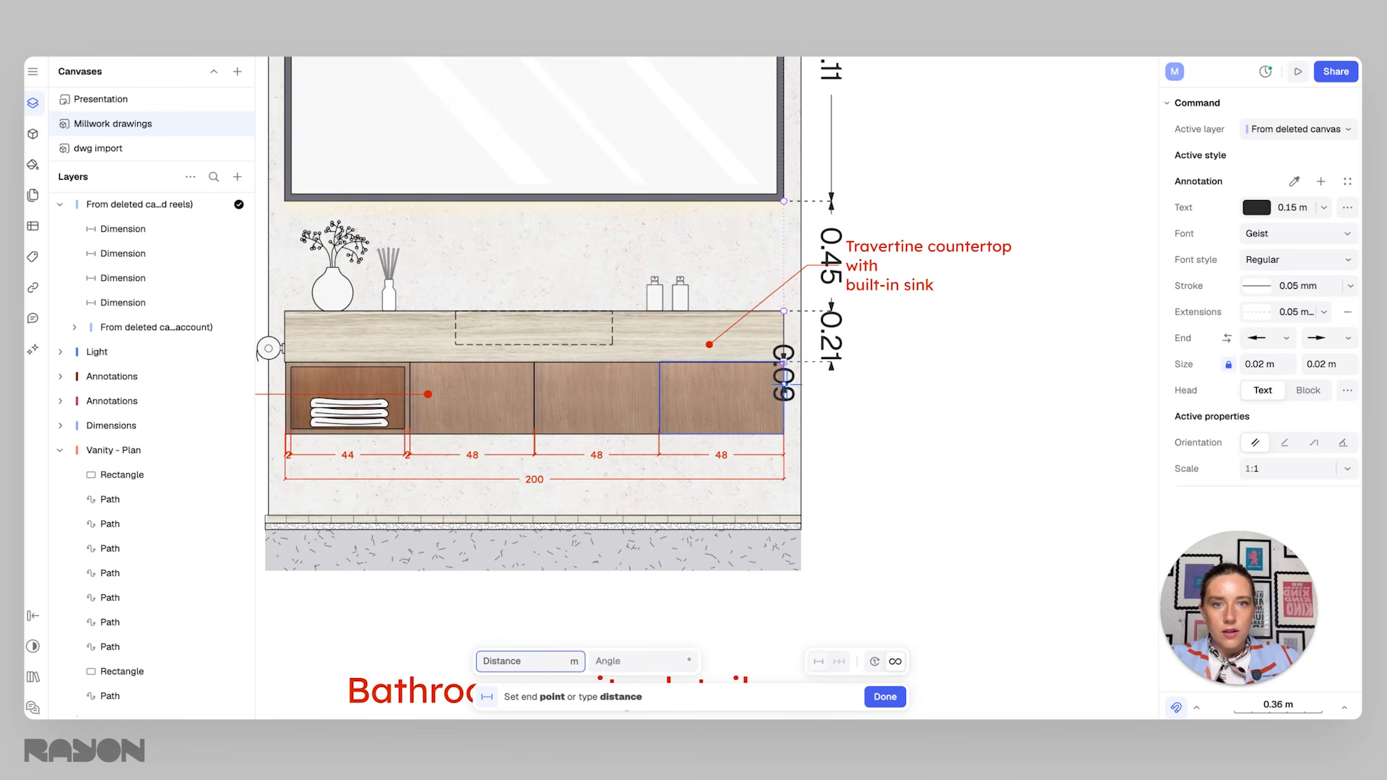
{"action": "left_click", "coordinate": [783, 434]}
{"action": "left_click", "coordinate": [830, 439]}
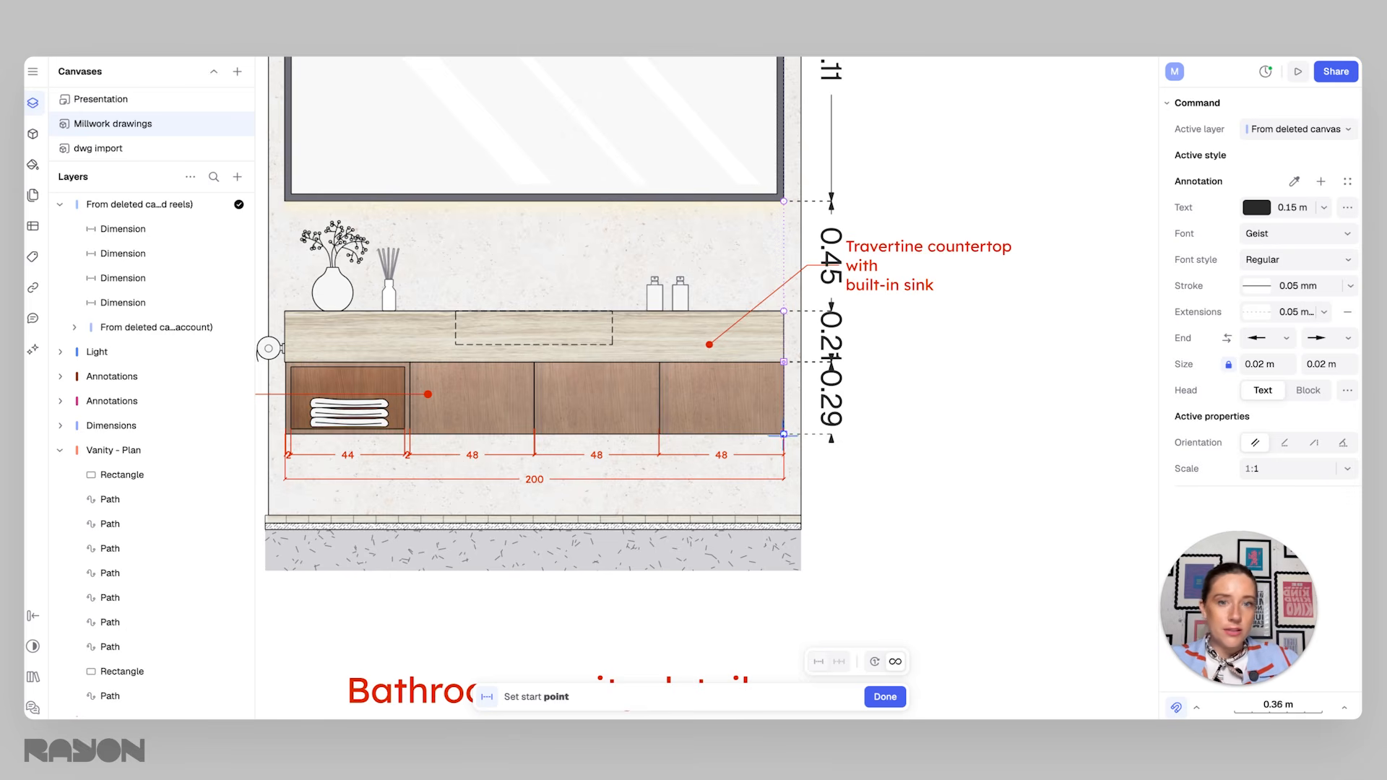
{"action": "left_click", "coordinate": [784, 434]}
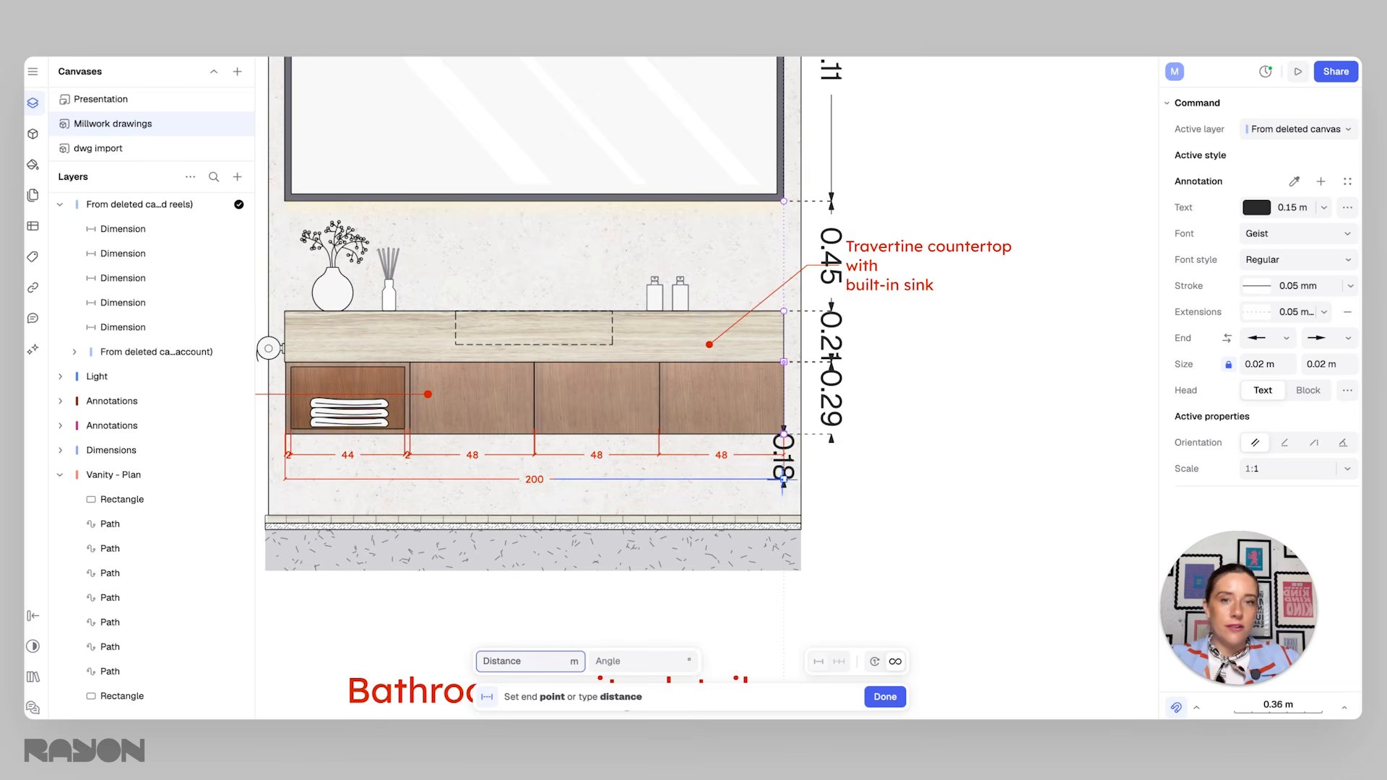
{"action": "left_click", "coordinate": [784, 516]}
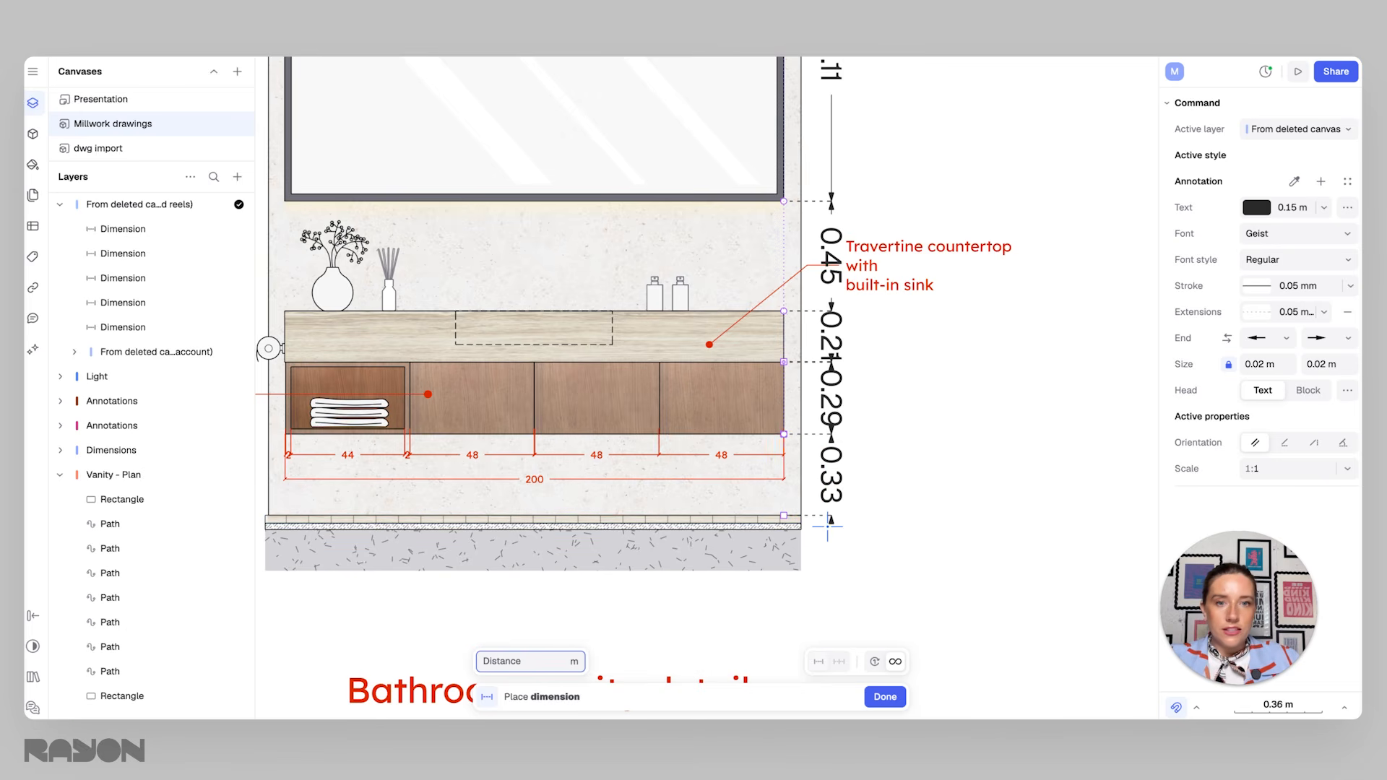
{"action": "left_click", "coordinate": [831, 518]}
{"action": "scroll", "coordinate": [912, 433], "scroll_direction": "up", "scroll_amount": 2}
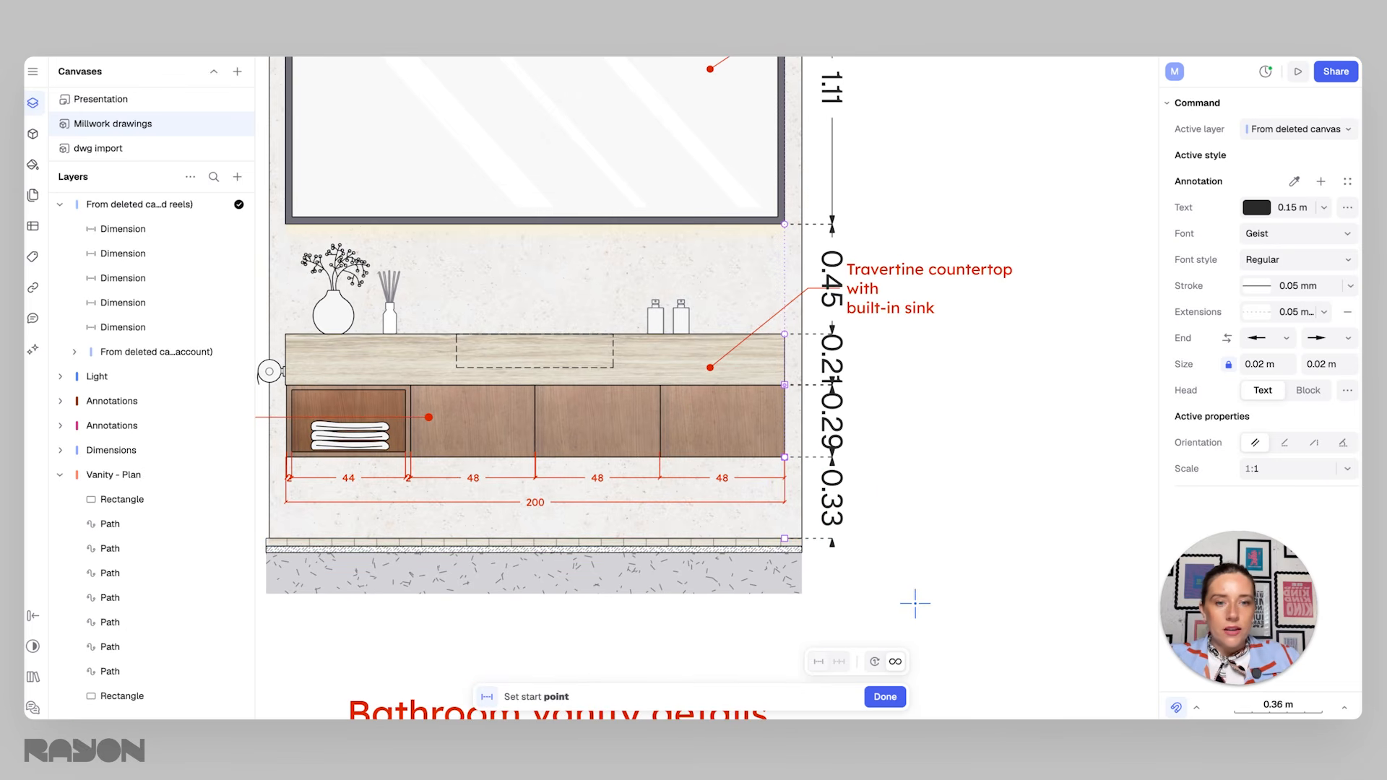
{"action": "left_click", "coordinate": [885, 697]}
{"action": "scroll", "coordinate": [876, 412], "scroll_direction": "down", "scroll_amount": 3, "text": "ctrl"}
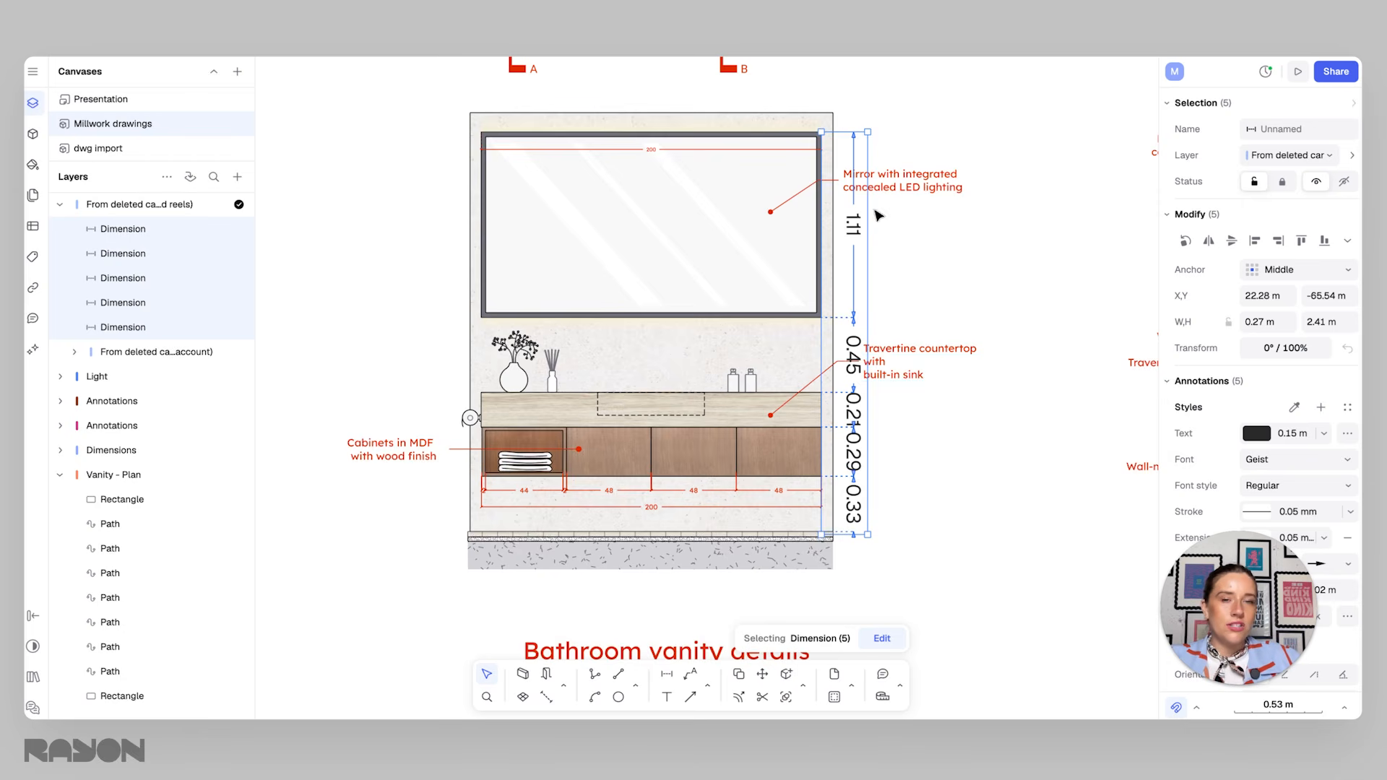
Step: Match the five vertical dimensions to the "Red anotations" style of the mirror's width dimension, then clear the selection
{"action": "scroll", "coordinate": [878, 302], "scroll_direction": "down", "scroll_amount": 2, "text": "ctrl"}
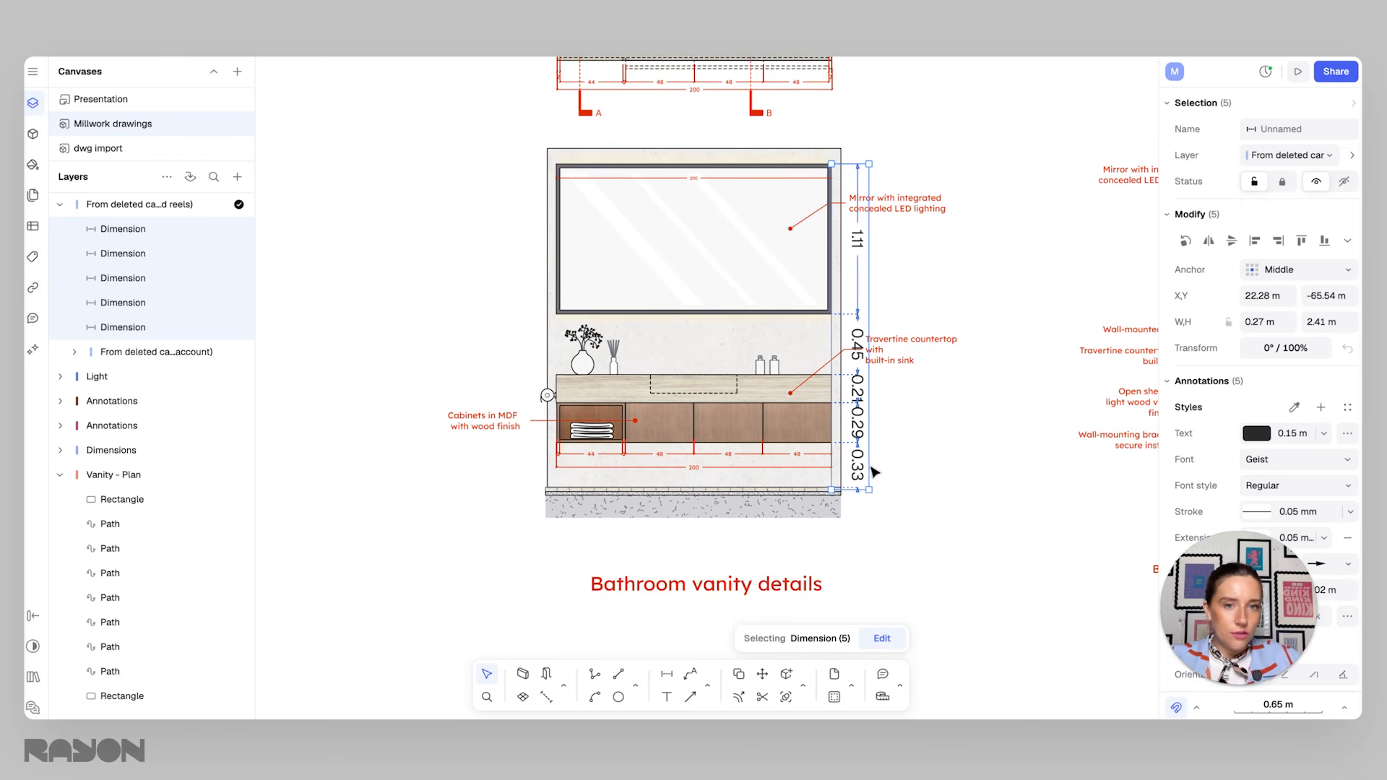
{"action": "scroll", "coordinate": [722, 325], "scroll_direction": "up", "scroll_amount": 2, "text": "ctrl"}
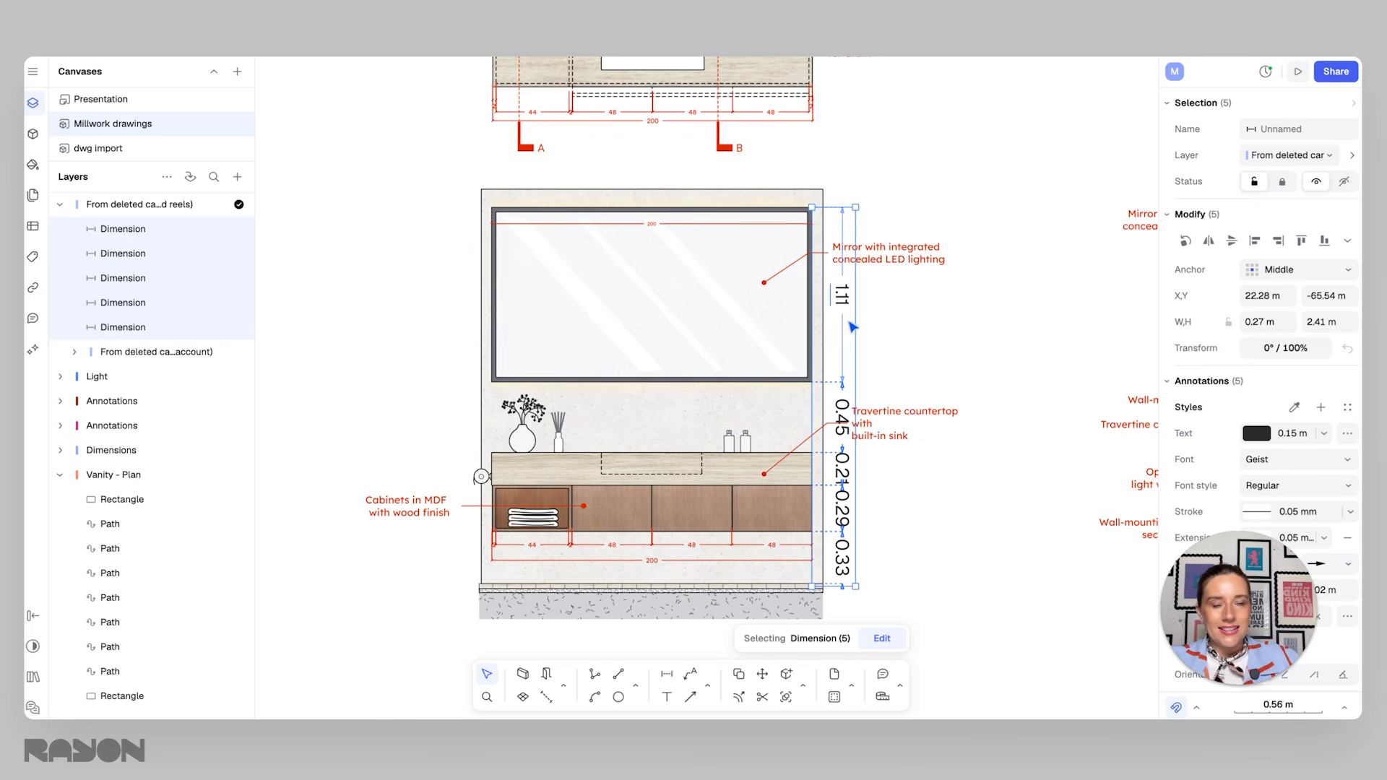
{"action": "left_click", "coordinate": [1294, 409]}
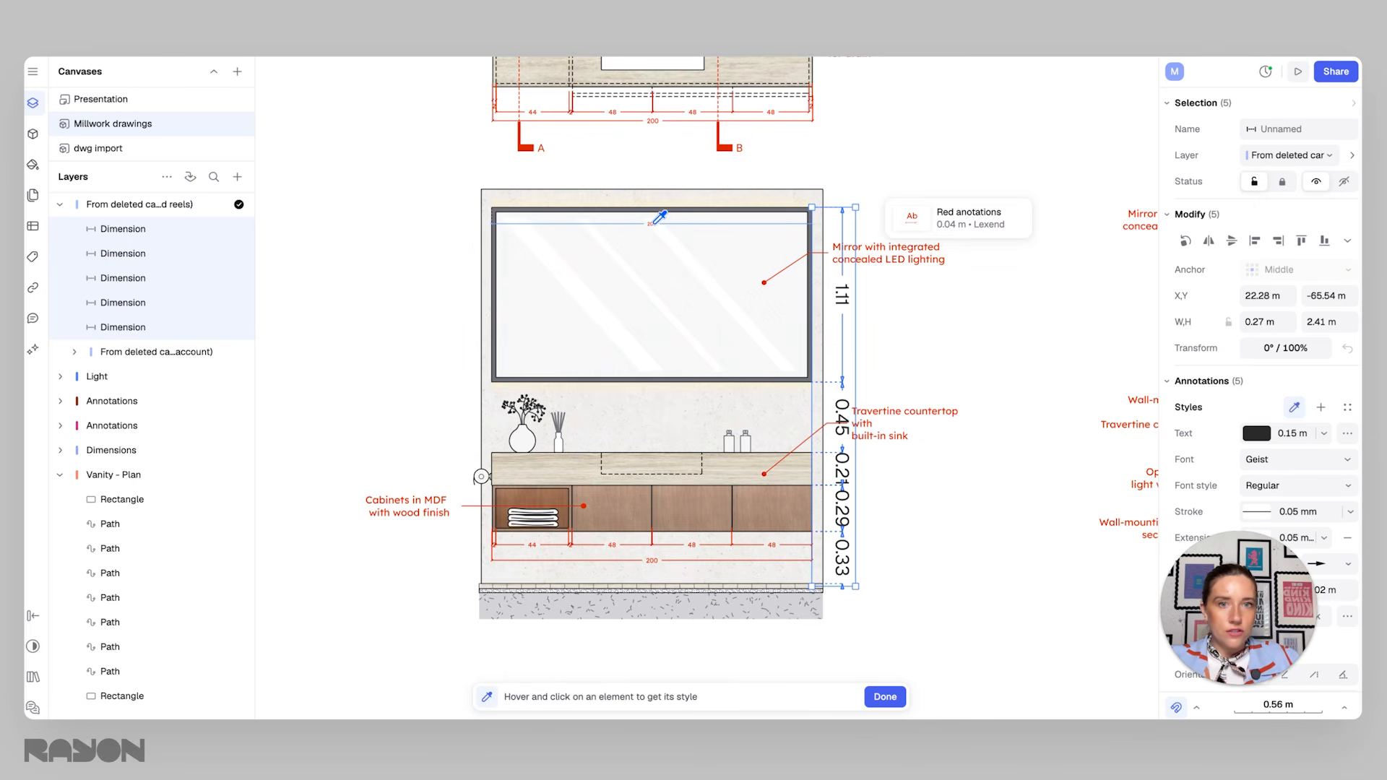
{"action": "left_click", "coordinate": [660, 215]}
{"action": "left_click", "coordinate": [963, 378]}
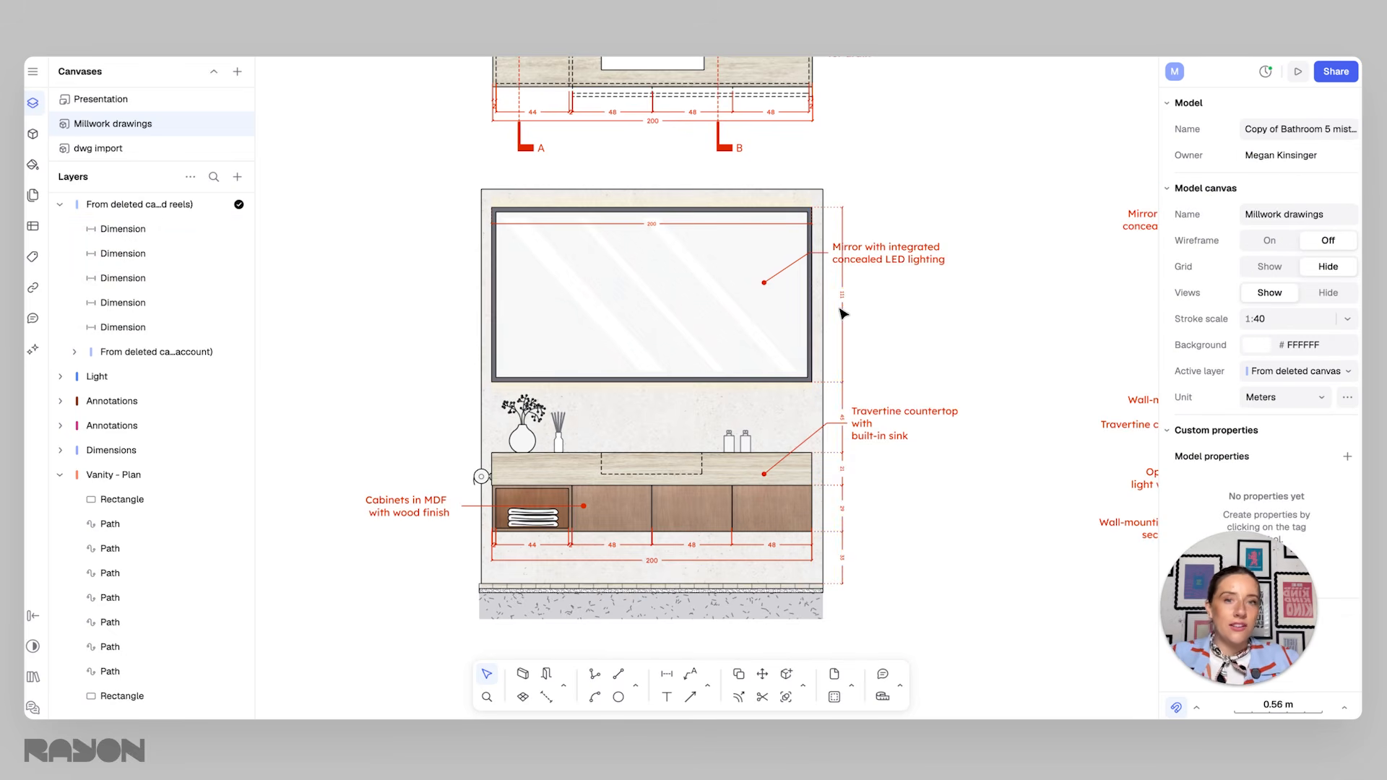
Step: Move the mirror and travertine countertop notes outward, clear of the vertical dimension line beside the vanity elevation
{"action": "left_click_drag", "start_coordinate": [882, 261], "coordinate": [906, 261]}
{"action": "left_click_drag", "start_coordinate": [891, 423], "coordinate": [899, 424]}
{"action": "left_click", "coordinate": [883, 354]}
Step: Dimension the countertop's height beside the vanity in section A
{"action": "middle_click_drag", "start_coordinate": [914, 391], "coordinate": [850, 367]}
{"action": "scroll", "coordinate": [854, 377], "scroll_direction": "down", "scroll_amount": 1}
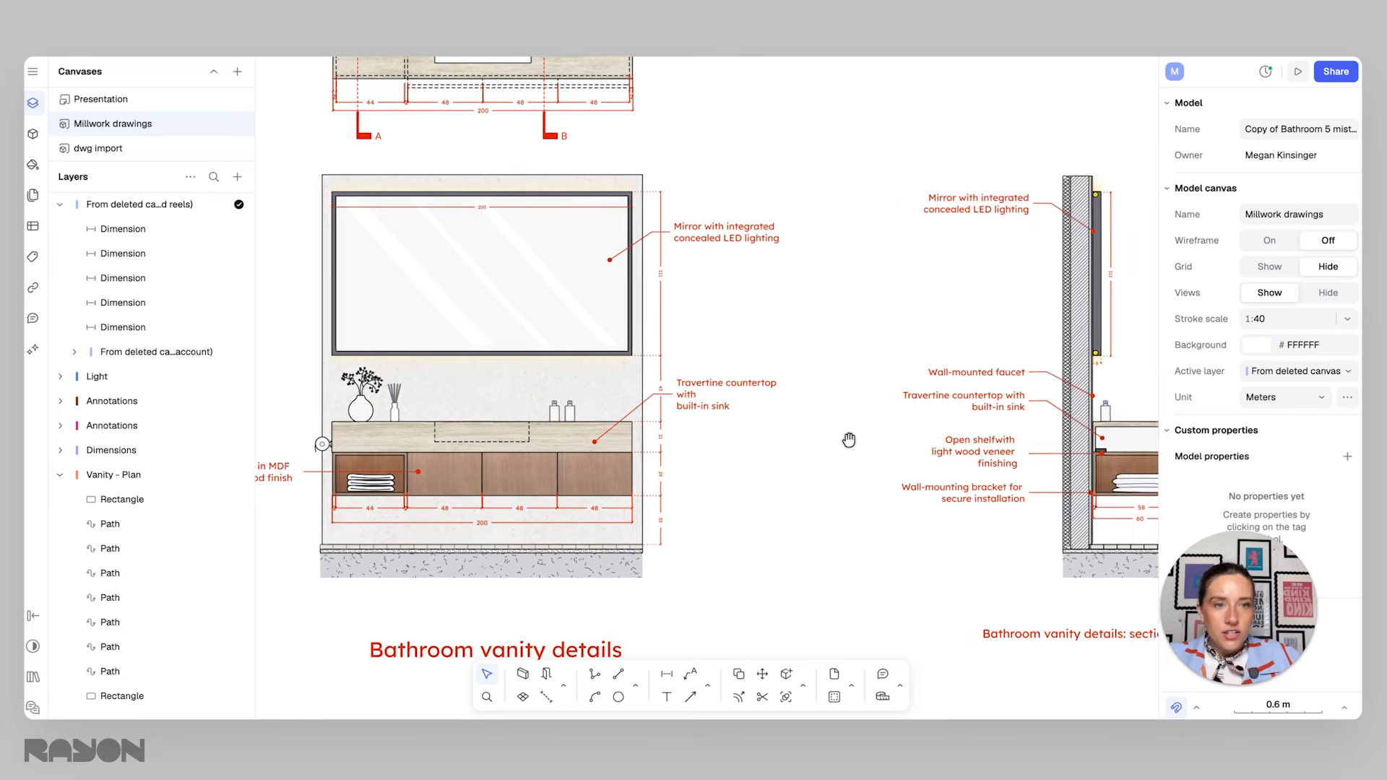
{"action": "scroll", "coordinate": [845, 437], "scroll_direction": "right", "scroll_amount": 8}
{"action": "scroll", "coordinate": [970, 462], "scroll_direction": "up", "scroll_amount": 5, "text": "ctrl"}
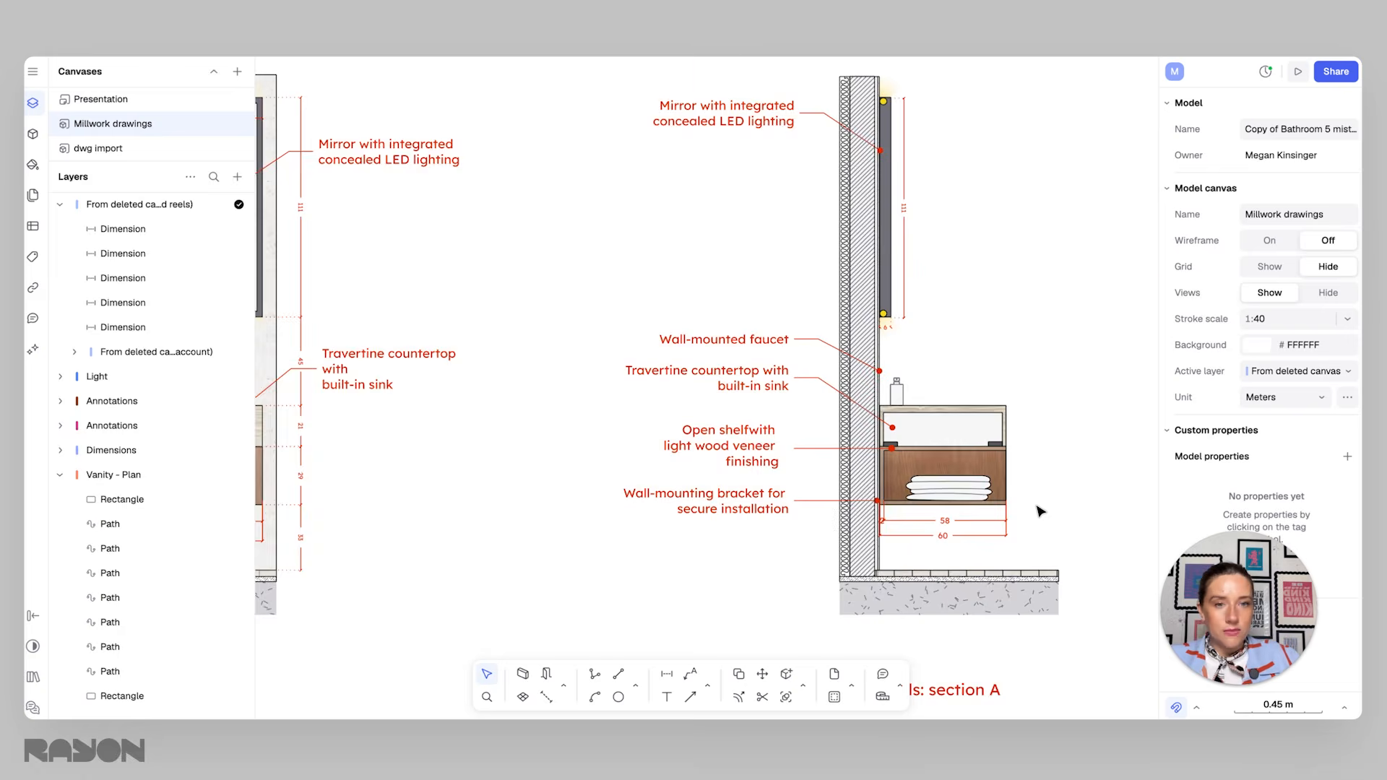
{"action": "scroll", "coordinate": [900, 464], "scroll_direction": "up", "scroll_amount": 3, "text": "ctrl"}
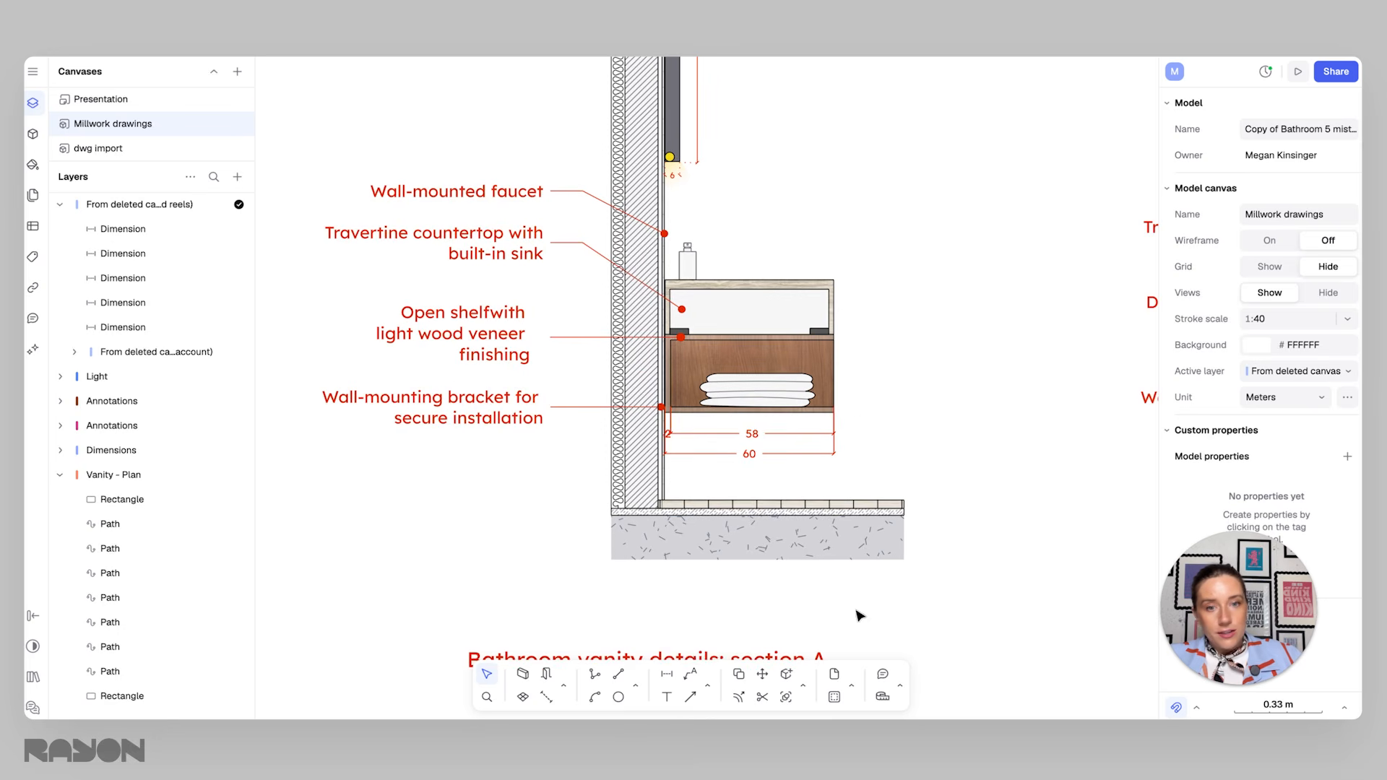
{"action": "left_click", "coordinate": [665, 675]}
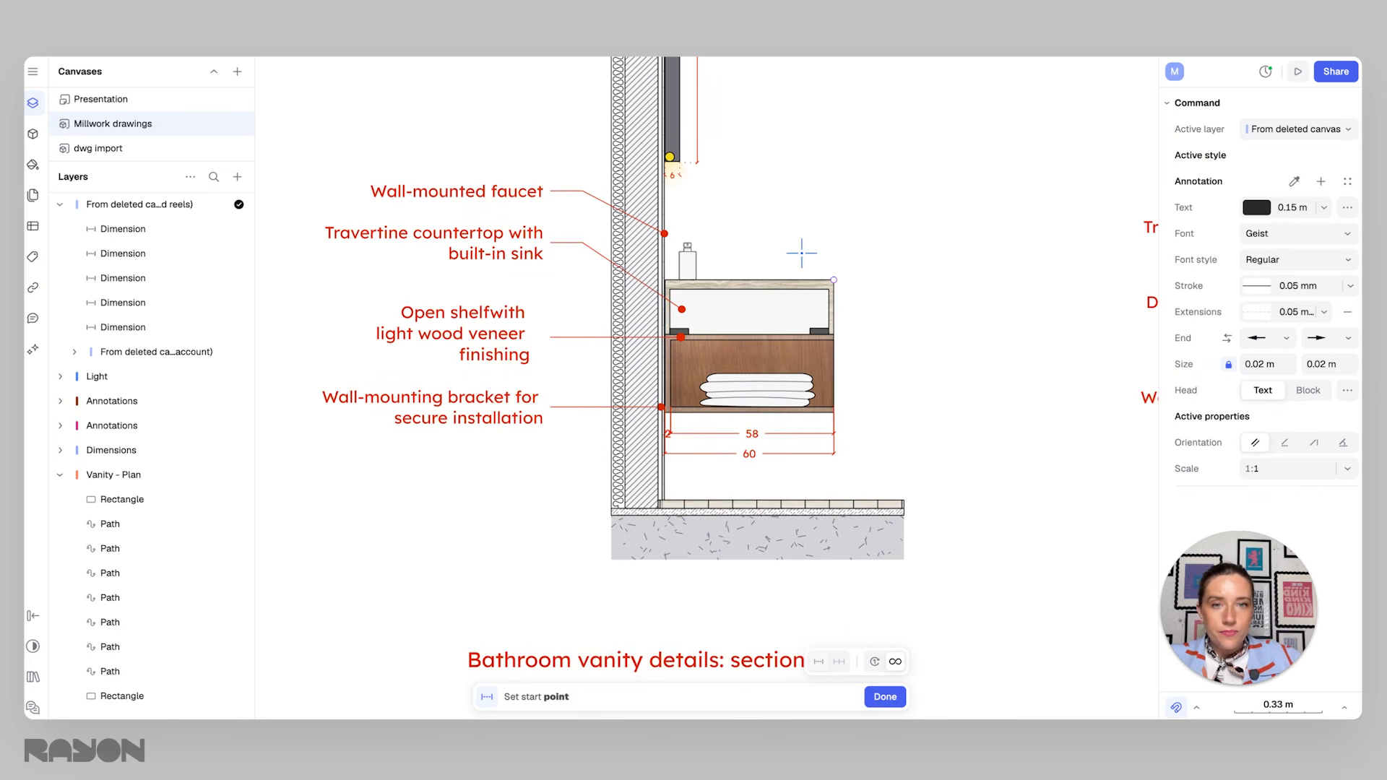
{"action": "scroll", "coordinate": [768, 226], "scroll_direction": "up", "scroll_amount": 3}
{"action": "scroll", "coordinate": [744, 325], "scroll_direction": "up", "scroll_amount": 3}
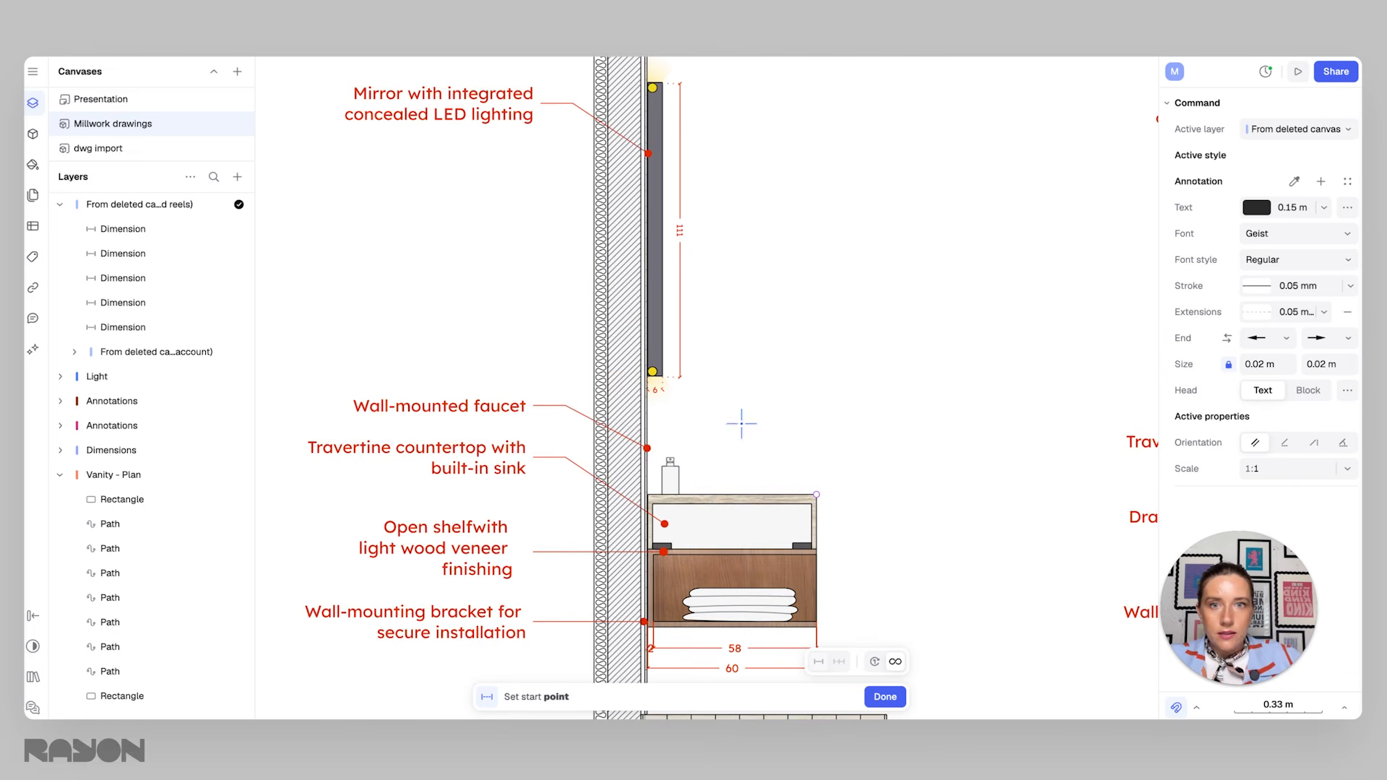
{"action": "scroll", "coordinate": [823, 297], "scroll_direction": "down", "scroll_amount": 4}
{"action": "left_click", "coordinate": [815, 314]}
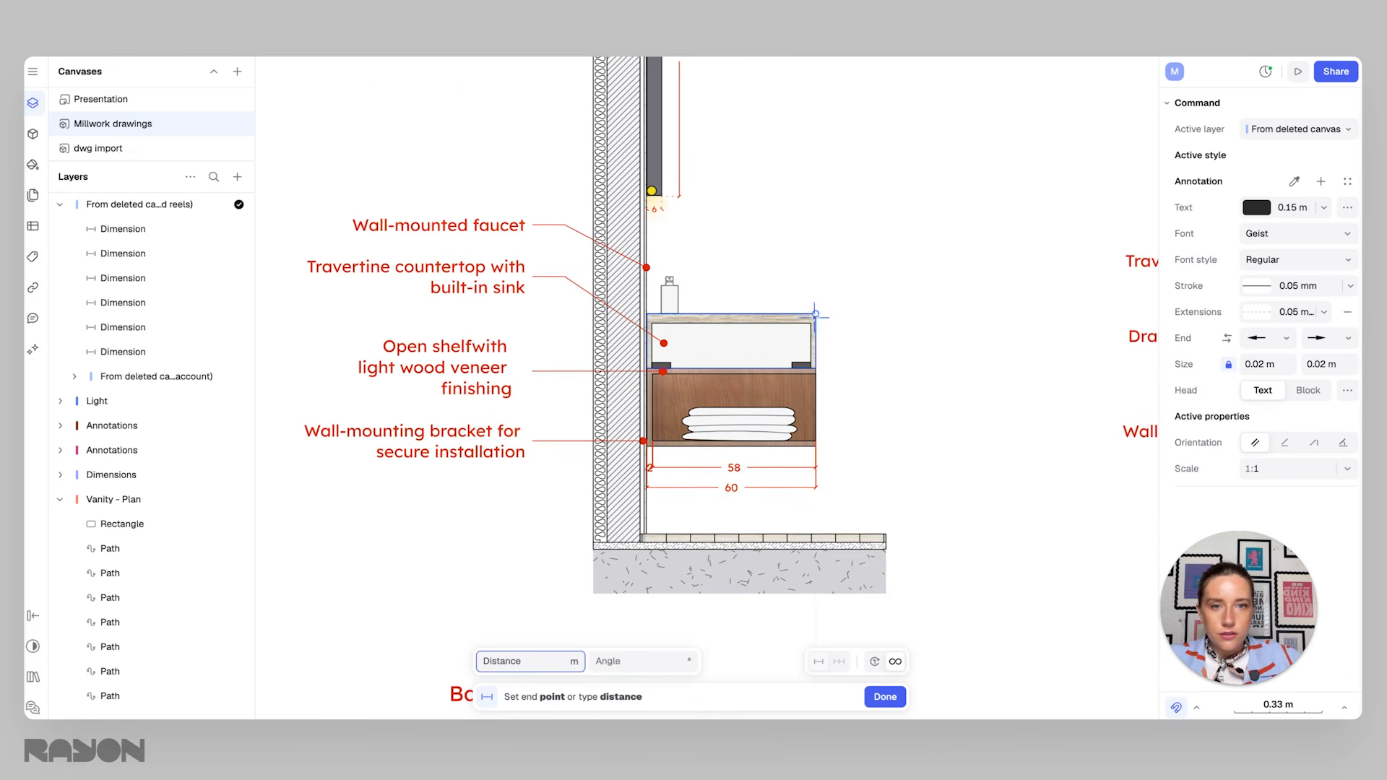
{"action": "scroll", "coordinate": [814, 367], "scroll_direction": "up", "scroll_amount": 3}
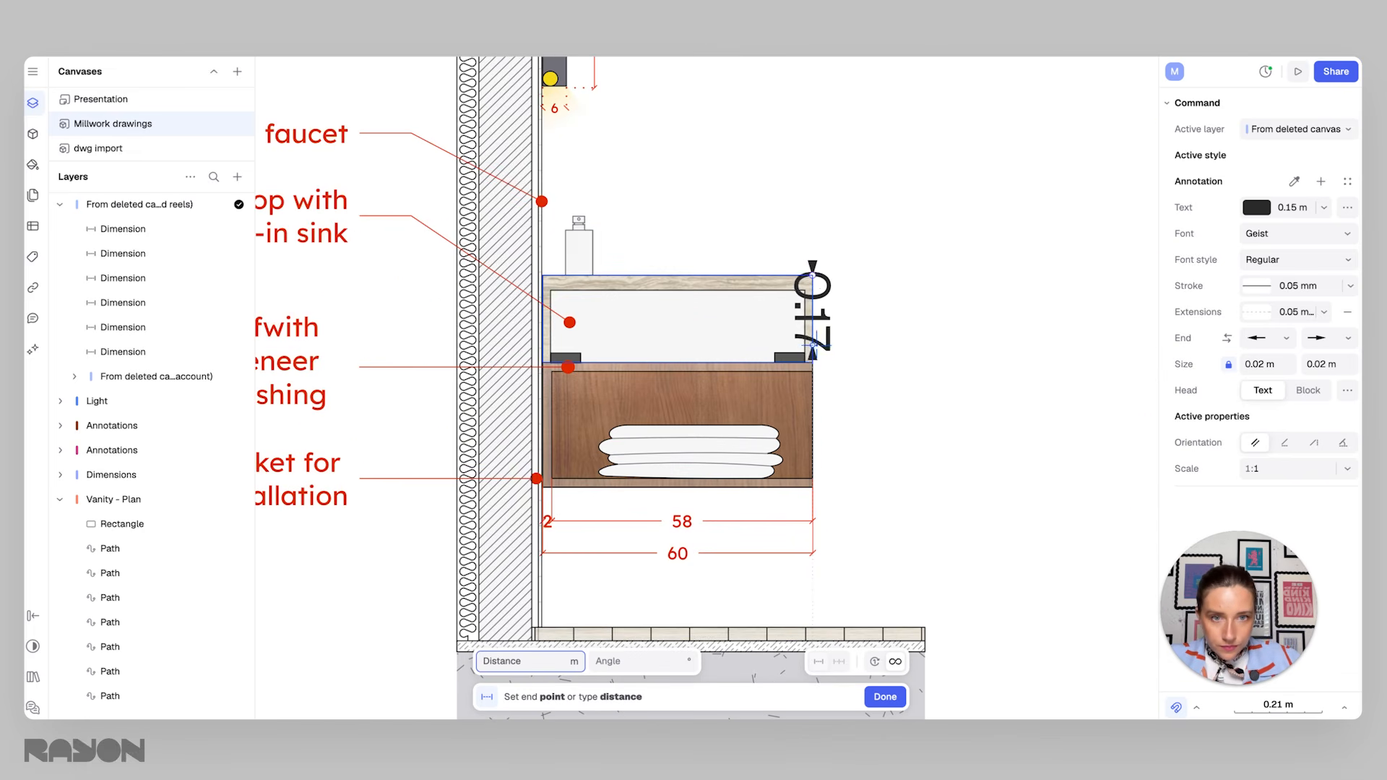
{"action": "left_click", "coordinate": [813, 362]}
{"action": "left_click", "coordinate": [891, 391]}
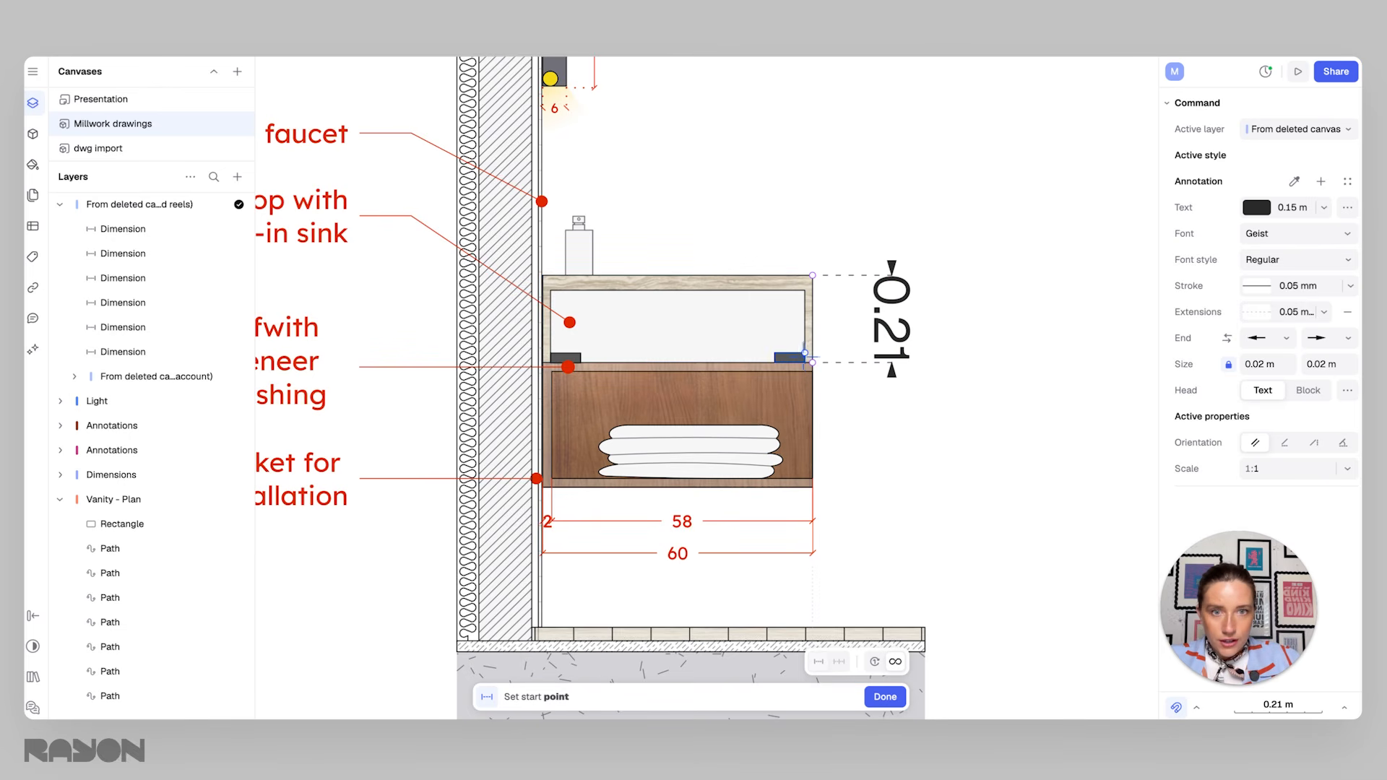
Step: Dimension the open shelf's height and the clearance down to the floor in section A, aligned with the countertop dimension, and finish dimensioning
{"action": "left_click", "coordinate": [812, 362]}
{"action": "left_click", "coordinate": [812, 487]}
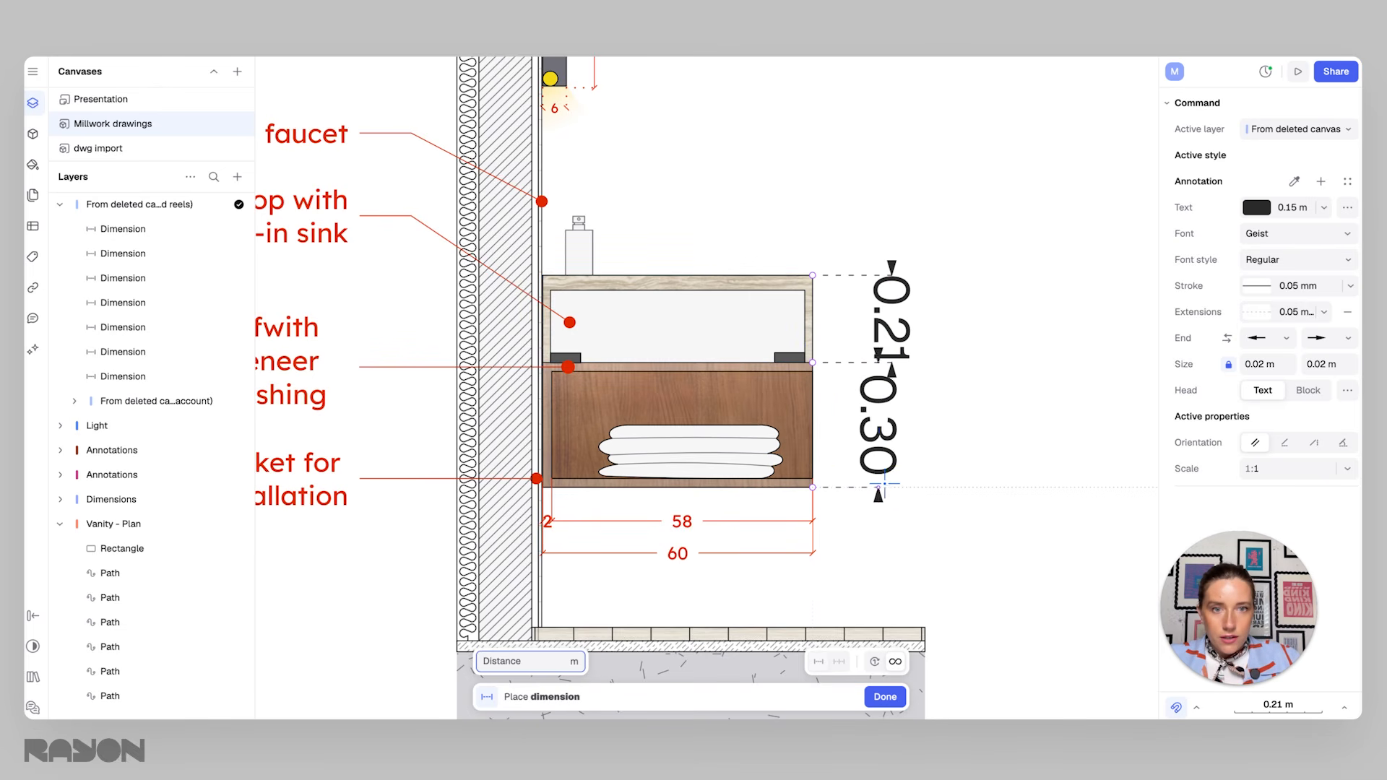
{"action": "left_click", "coordinate": [892, 477]}
{"action": "left_click", "coordinate": [813, 487]}
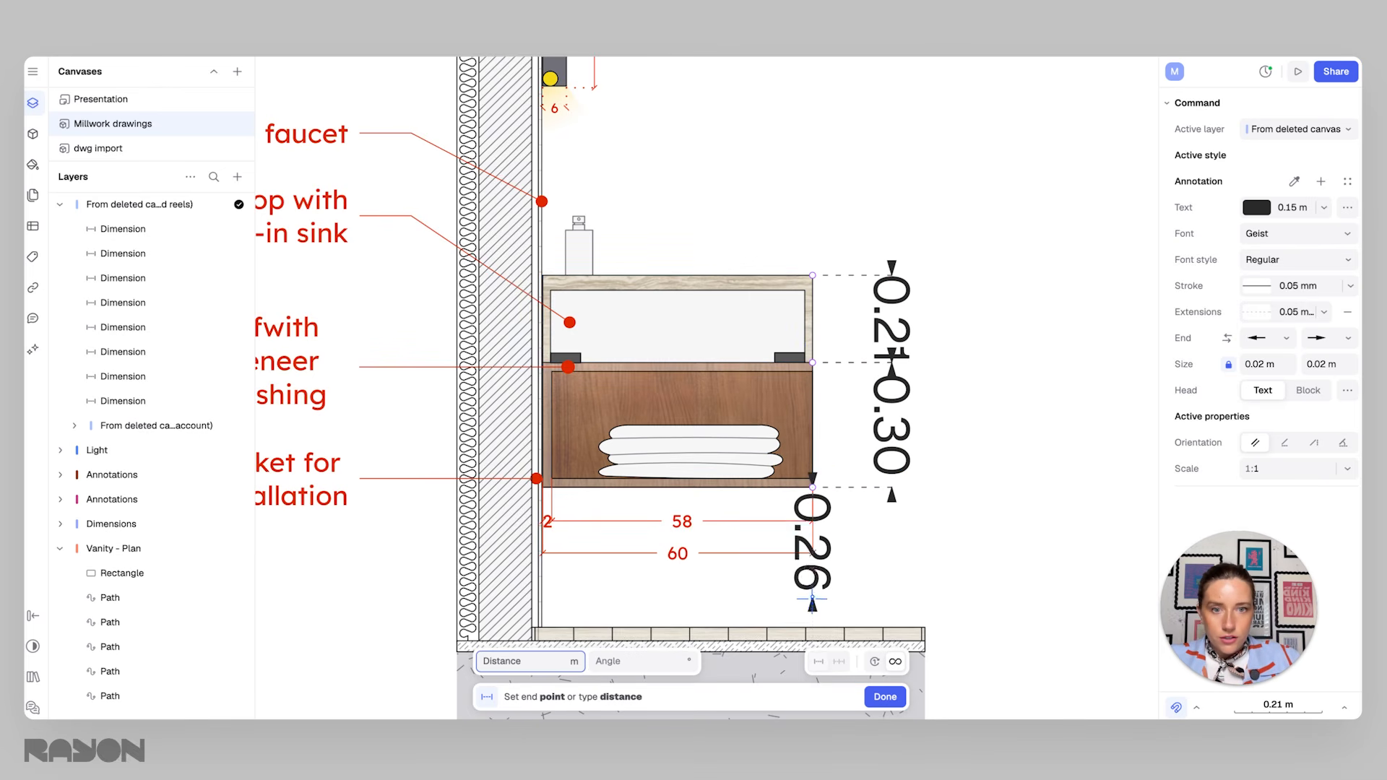
{"action": "left_click", "coordinate": [812, 627]}
{"action": "left_click", "coordinate": [887, 611]}
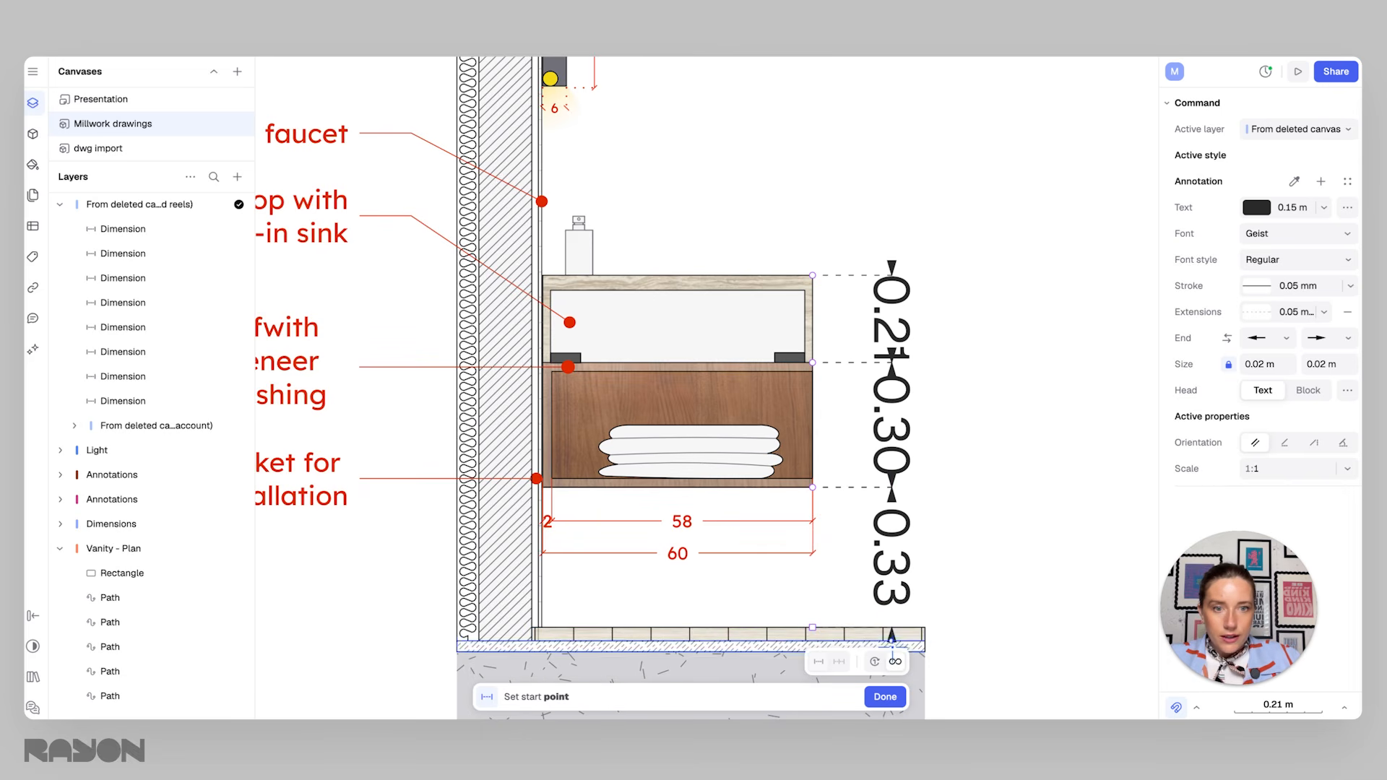
{"action": "left_click", "coordinate": [885, 697]}
Step: Match the three section A height dimensions to the "Dimension M" style of the vanity's overall depth dimension and clear the selection
{"action": "scroll", "coordinate": [963, 408], "scroll_direction": "down", "scroll_amount": 5, "text": "ctrl"}
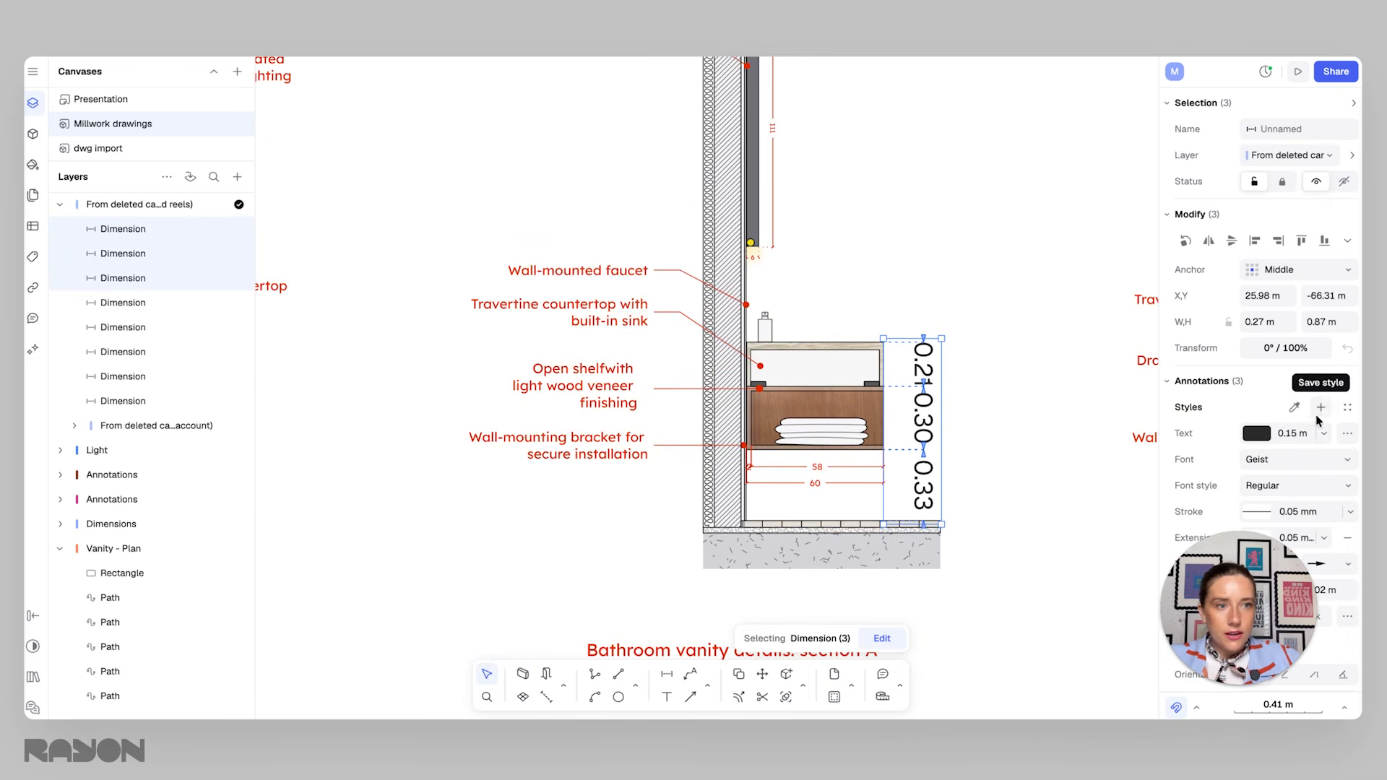
{"action": "left_click", "coordinate": [1295, 407]}
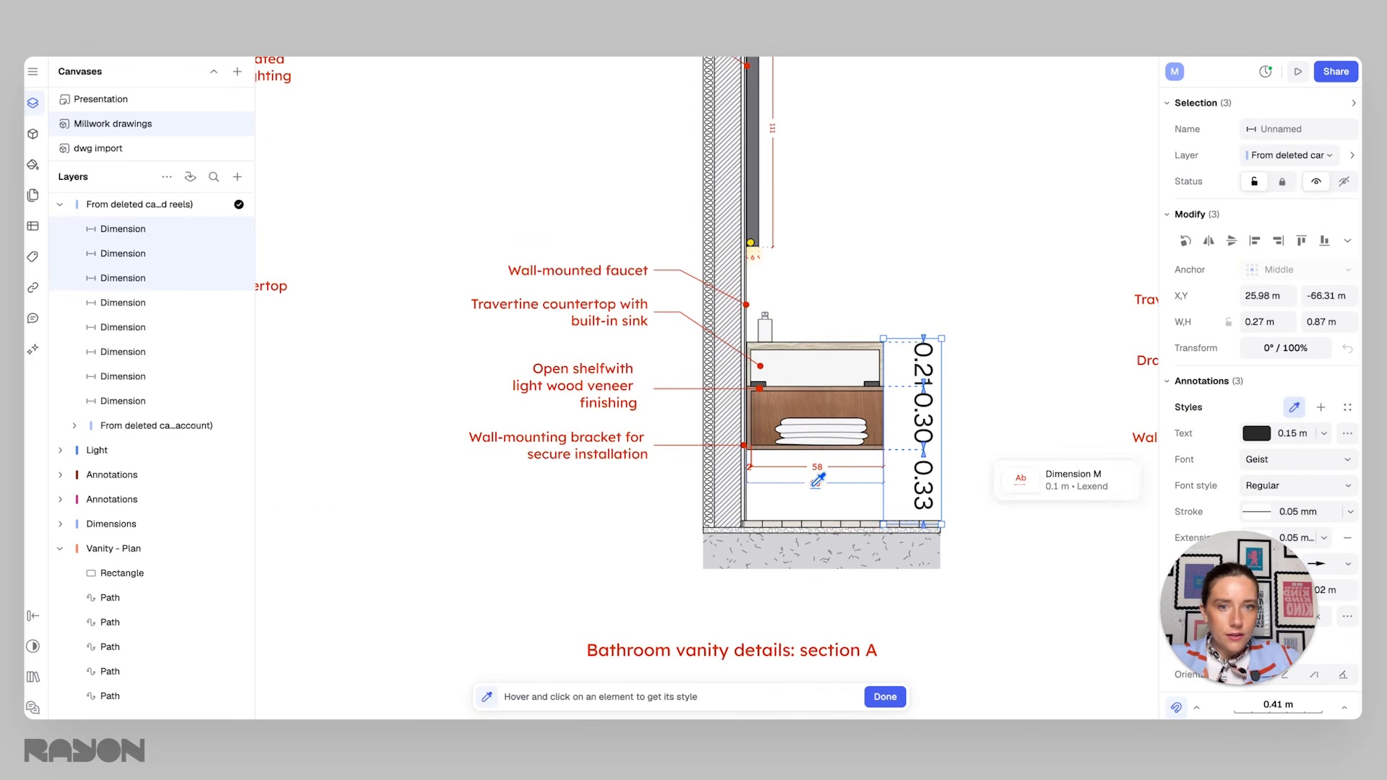
{"action": "left_click", "coordinate": [817, 482]}
{"action": "scroll", "coordinate": [742, 369], "scroll_direction": "right", "scroll_amount": 3}
{"action": "left_click", "coordinate": [890, 359]}
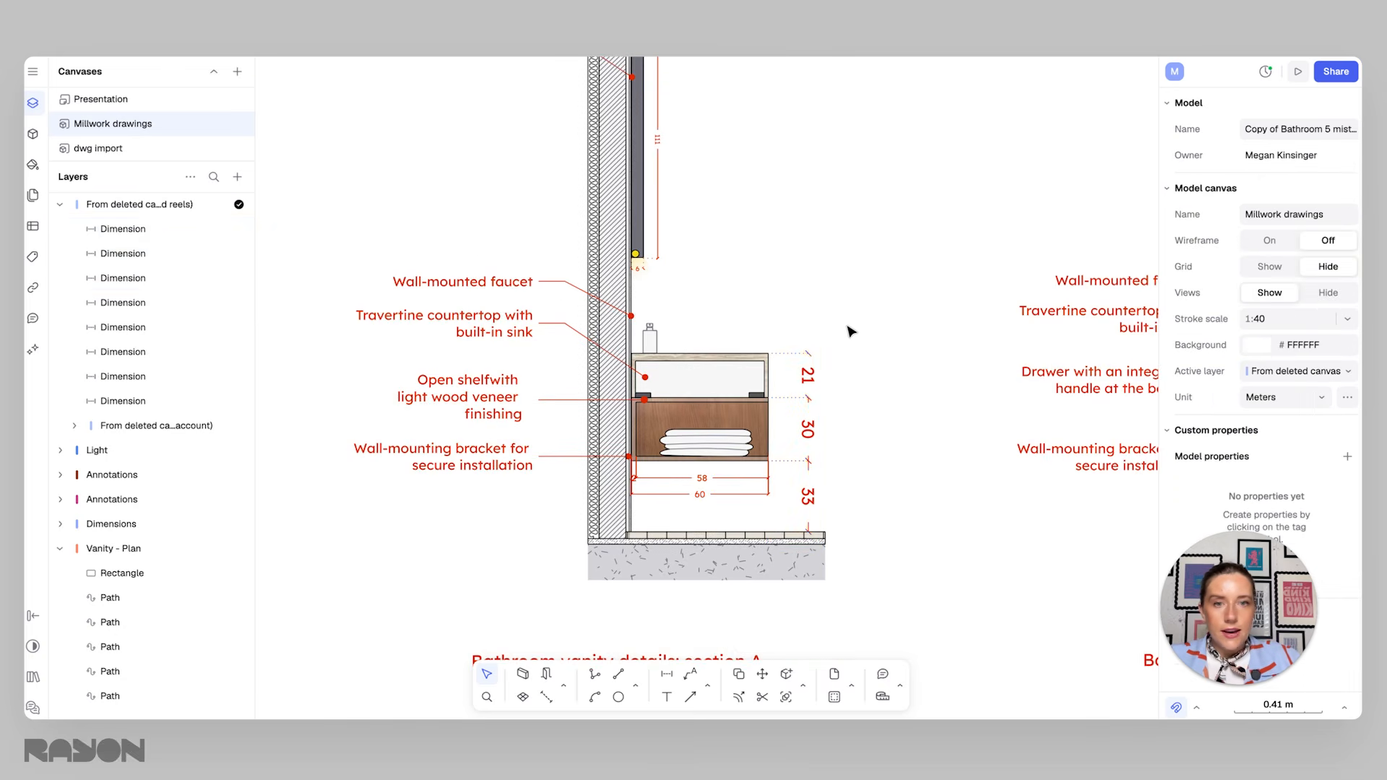
Step: Inspect the shelf height dimension's style in section A beside the vanity elevation, then clear the selection
{"action": "scroll", "coordinate": [835, 387], "scroll_direction": "down", "scroll_amount": 3}
{"action": "middle_click_drag", "start_coordinate": [835, 387], "coordinate": [988, 421]}
{"action": "scroll", "coordinate": [864, 453], "scroll_direction": "down", "scroll_amount": 3}
{"action": "scroll", "coordinate": [987, 422], "scroll_direction": "down", "scroll_amount": 1}
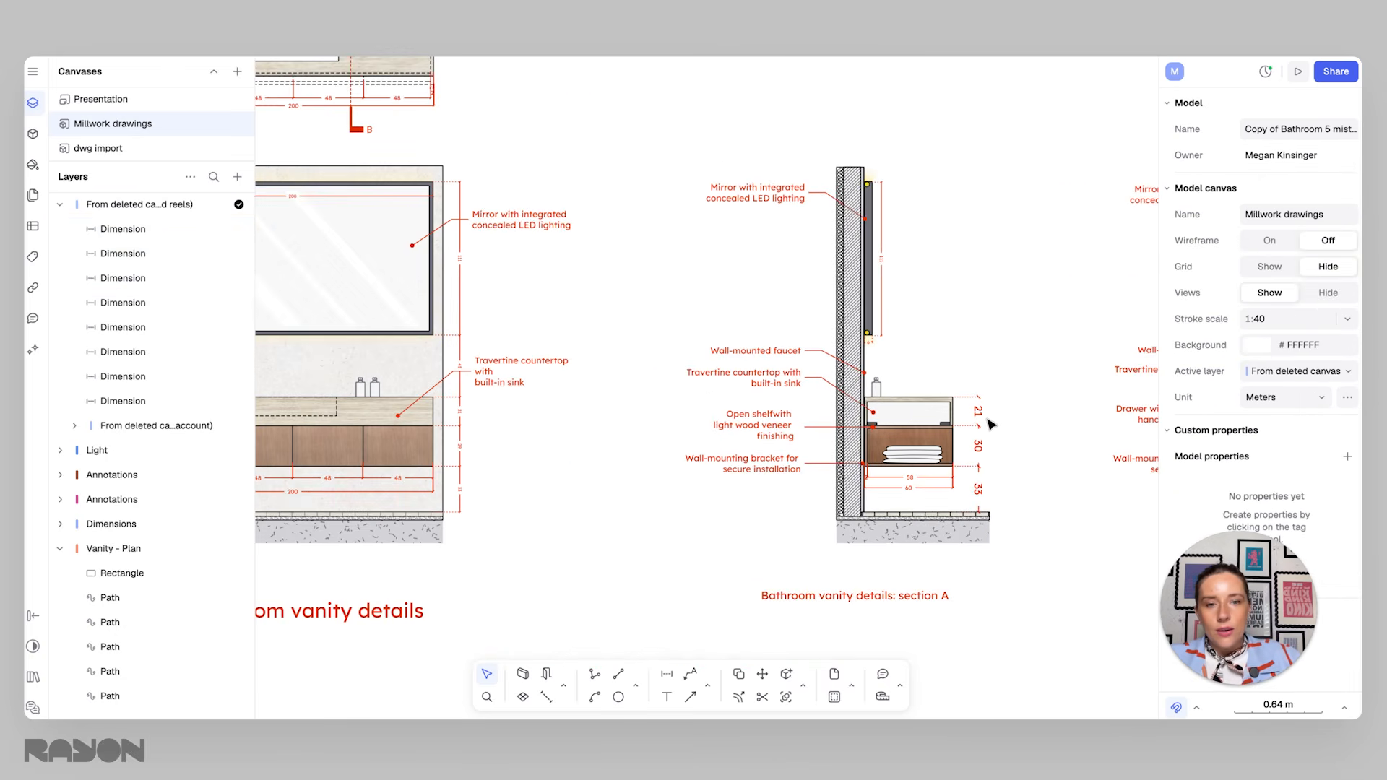
{"action": "left_click", "coordinate": [980, 450]}
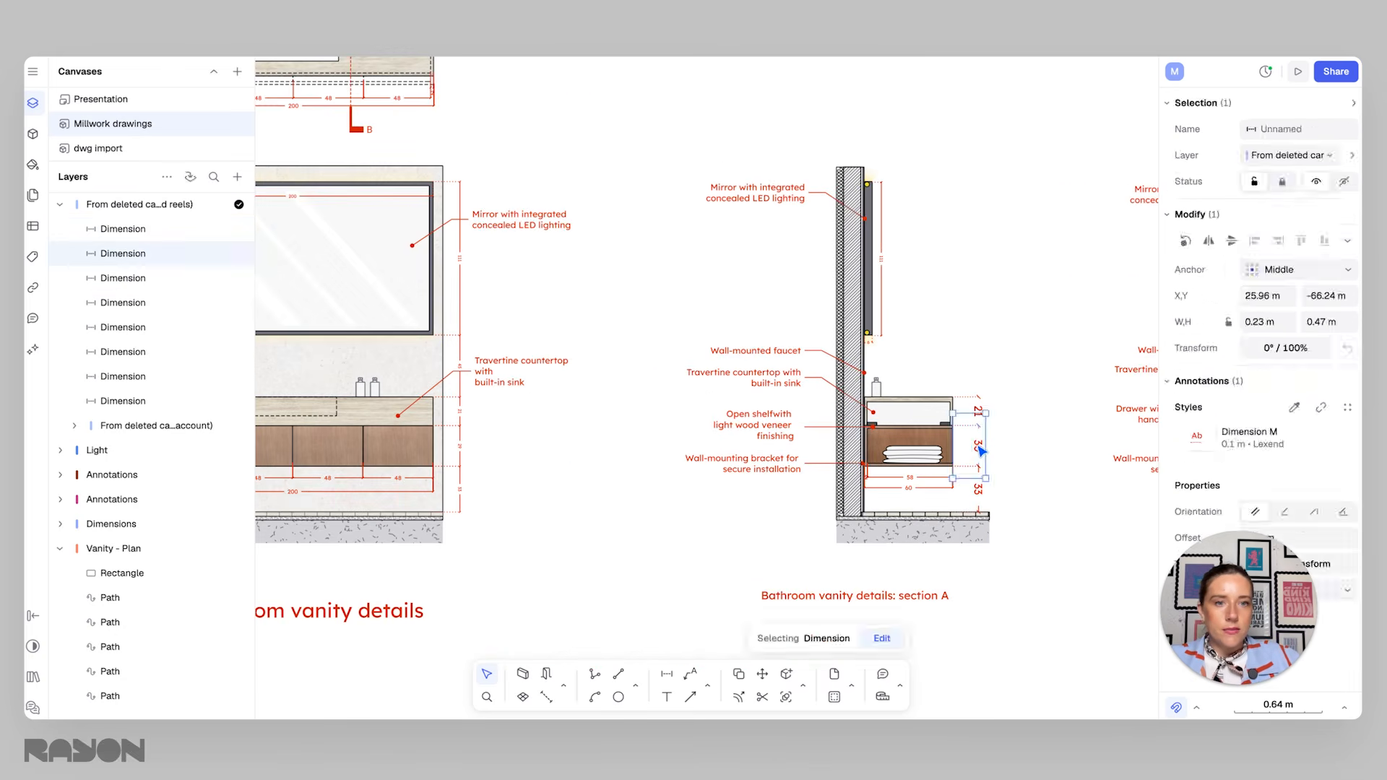
{"action": "left_click", "coordinate": [609, 332]}
Step: Examine how the vanity plan, elevation and sections A and B are aligned with one another
{"action": "scroll", "coordinate": [610, 332], "scroll_direction": "down", "scroll_amount": 5}
{"action": "middle_click_drag", "start_coordinate": [609, 331], "coordinate": [730, 465]}
{"action": "scroll", "coordinate": [552, 320], "scroll_direction": "up", "scroll_amount": 5}
{"action": "left_click", "coordinate": [581, 309]}
{"action": "scroll", "coordinate": [582, 312], "scroll_direction": "up", "scroll_amount": 3}
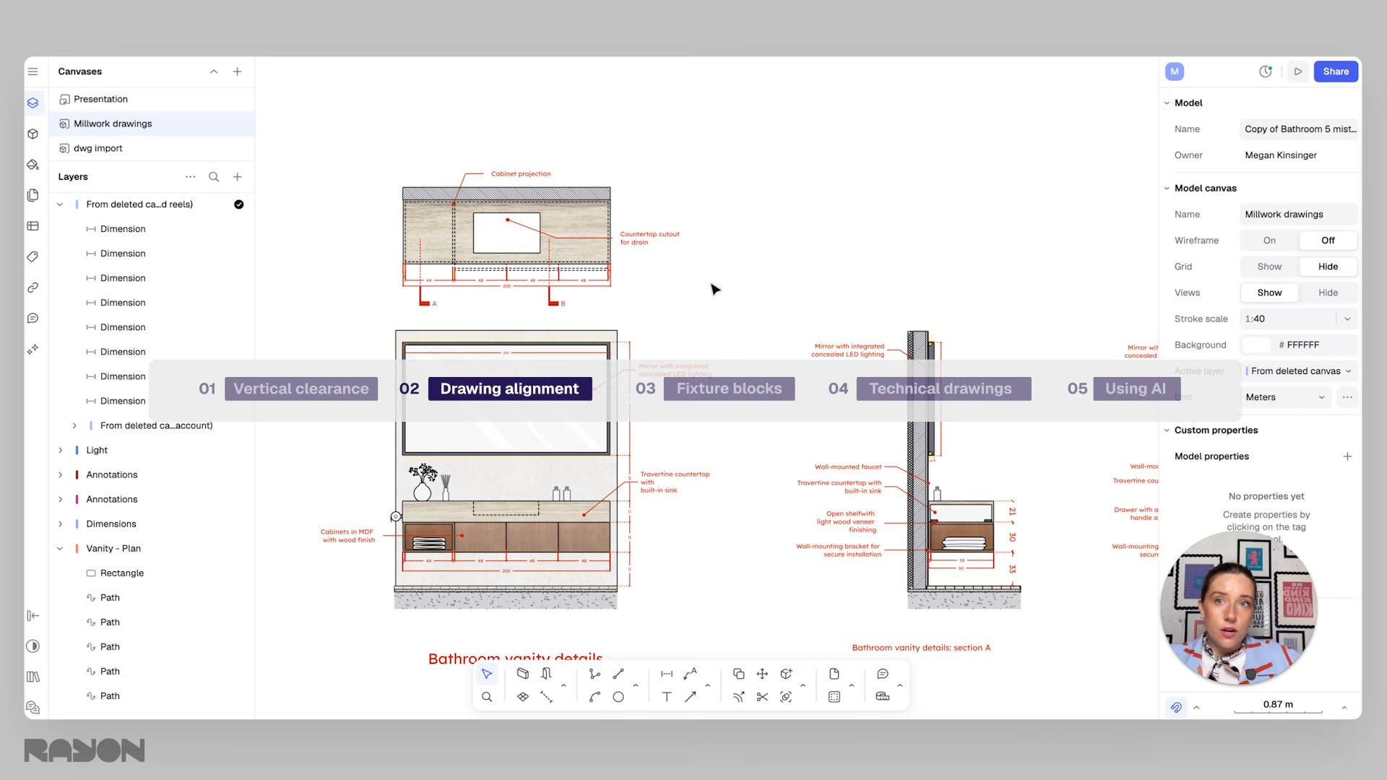
{"action": "scroll", "coordinate": [722, 282], "scroll_direction": "down", "scroll_amount": 5}
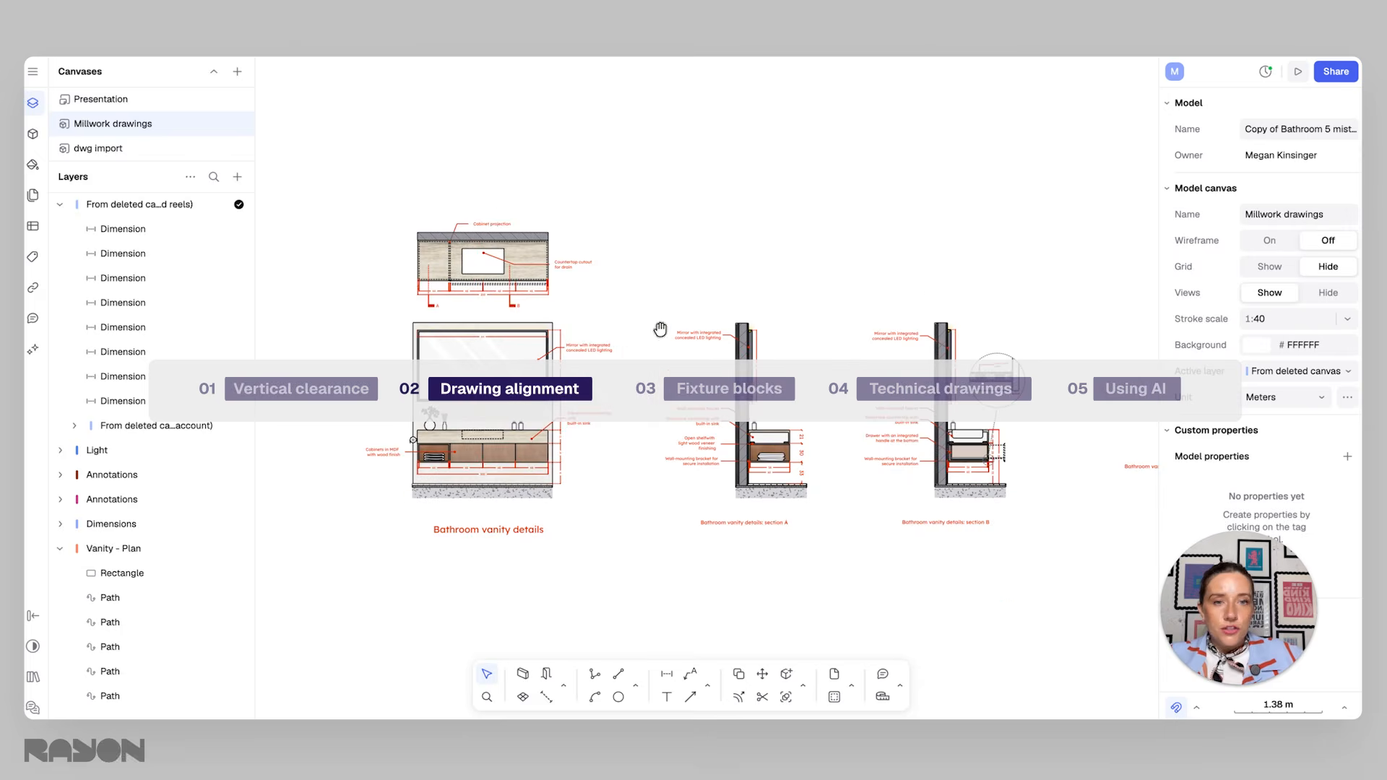
{"action": "scroll", "coordinate": [582, 346], "scroll_direction": "up", "scroll_amount": 3}
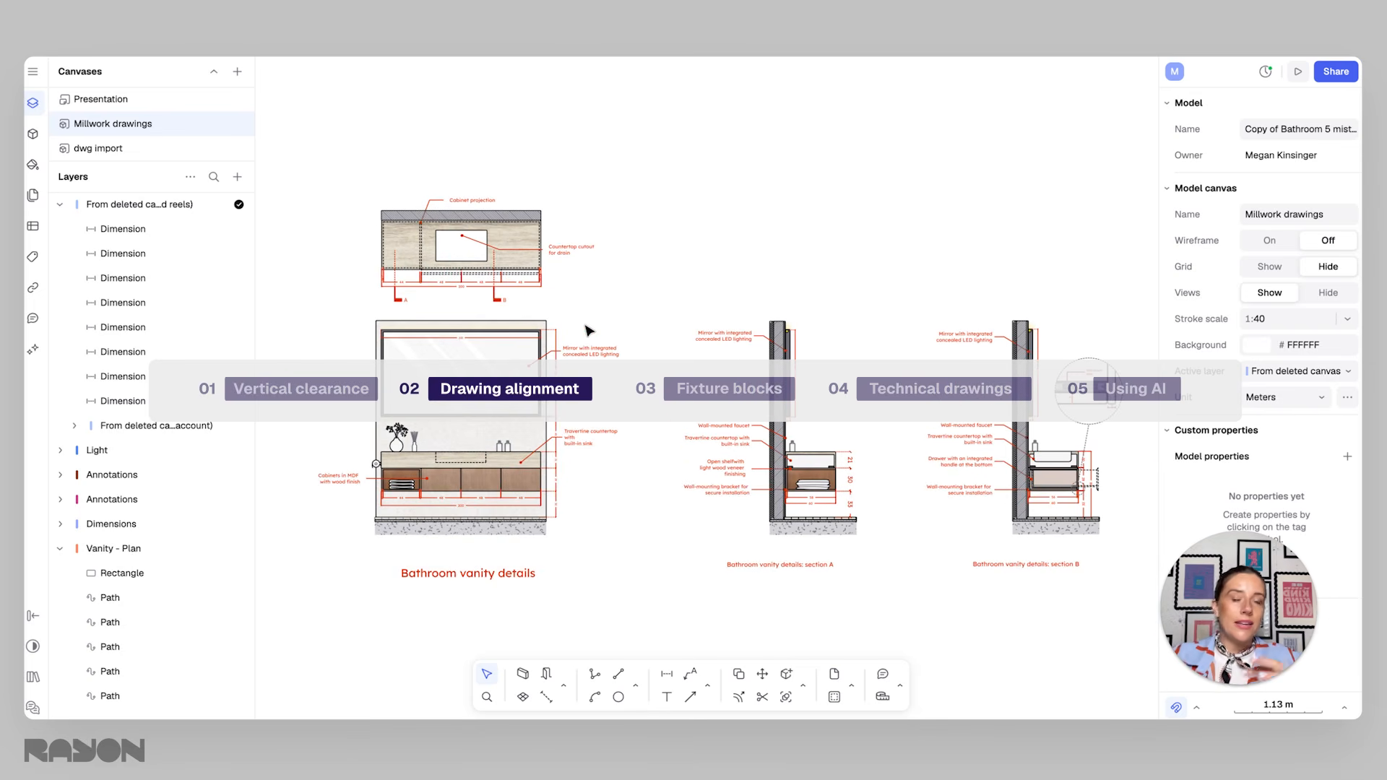
{"action": "scroll", "coordinate": [734, 309], "scroll_direction": "down", "scroll_amount": 1}
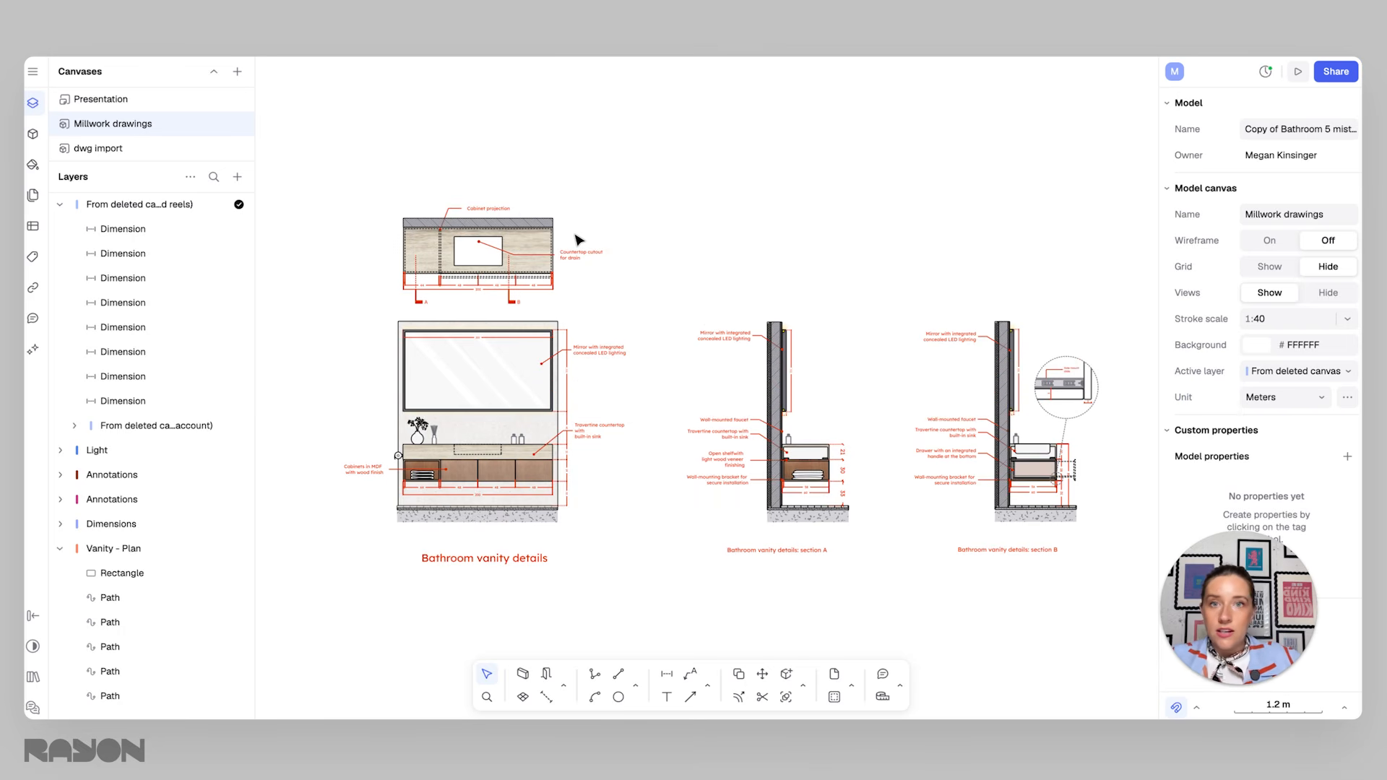
{"action": "scroll", "coordinate": [576, 235], "scroll_direction": "up", "scroll_amount": 2}
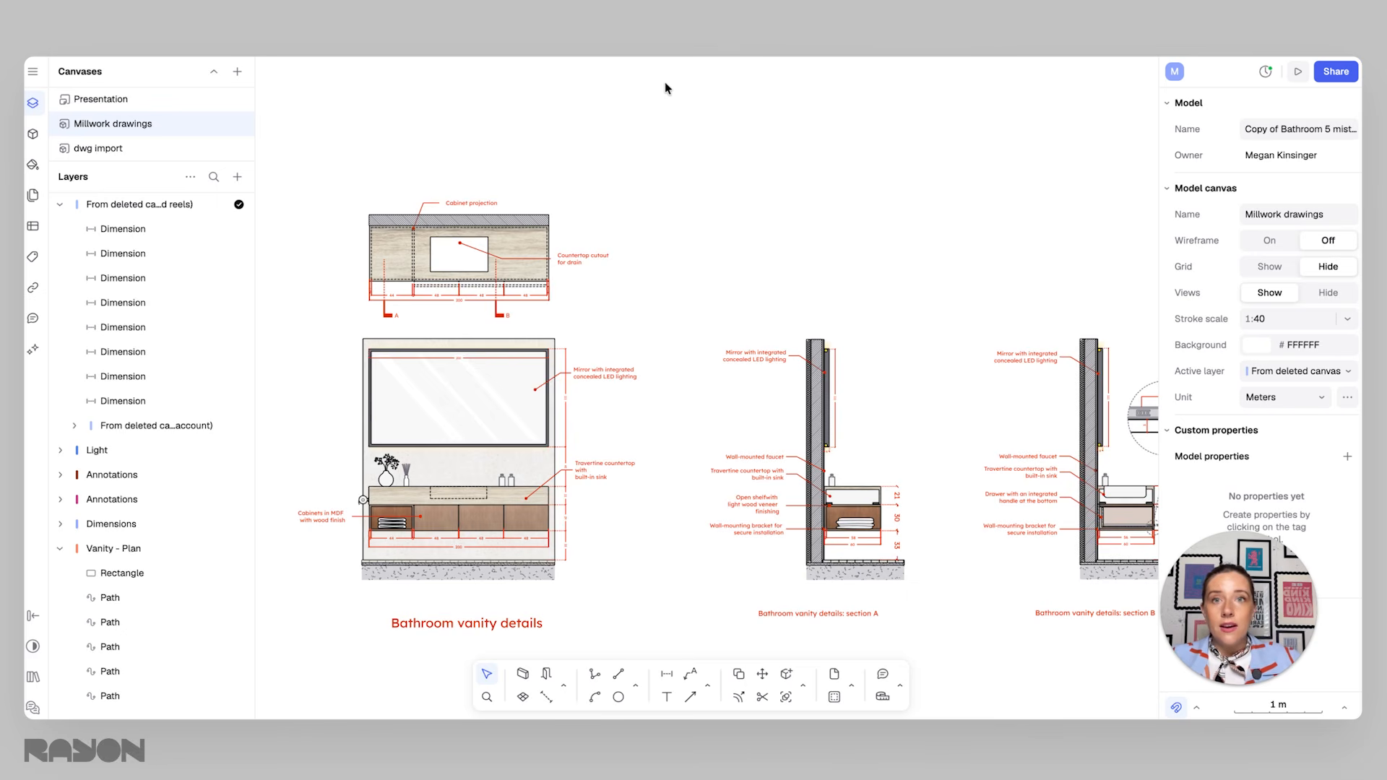
{"action": "scroll", "coordinate": [722, 415], "scroll_direction": "right", "scroll_amount": 2}
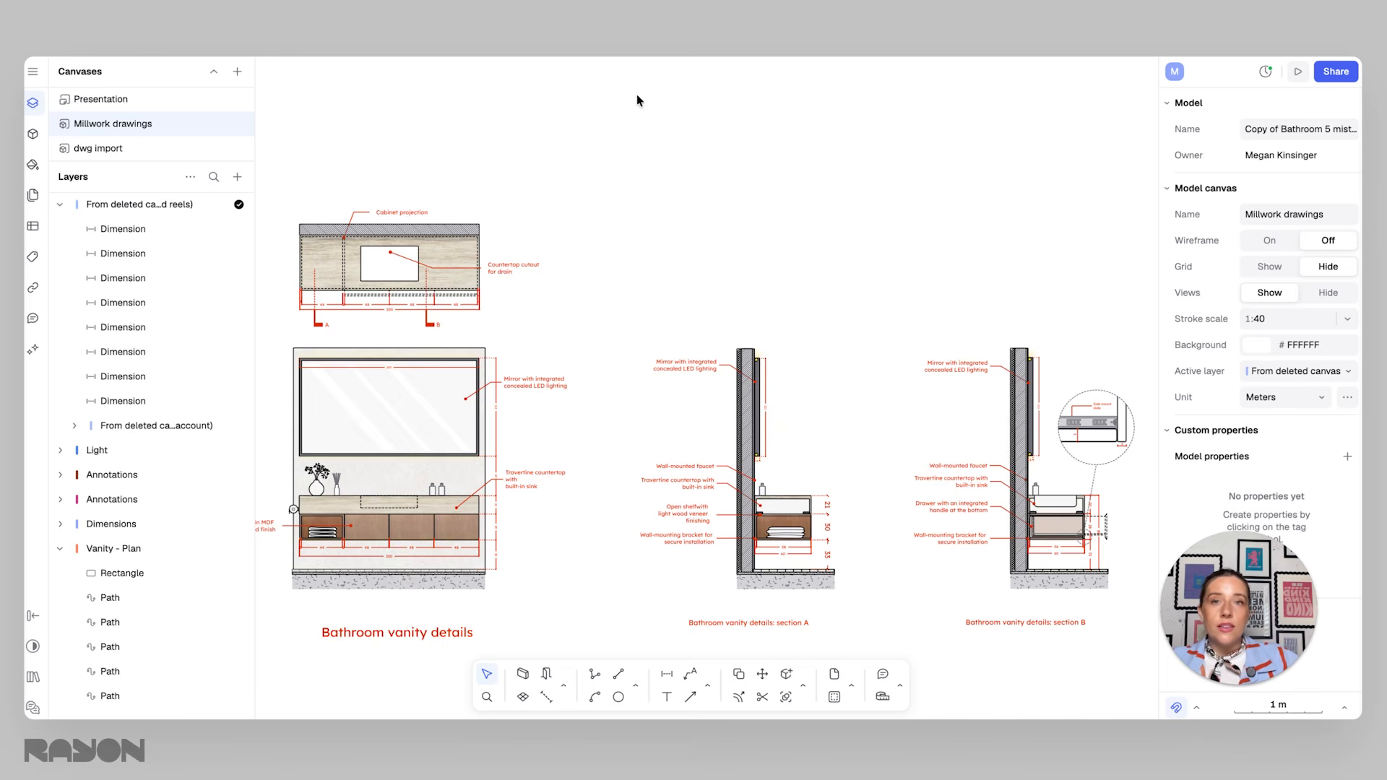
{"action": "mouse_move", "coordinate": [647, 245]}
{"action": "left_mouse_down"}
{"action": "mouse_move", "coordinate": [728, 223]}
{"action": "mouse_move", "coordinate": [652, 232]}
{"action": "left_mouse_up"}
{"action": "scroll", "coordinate": [457, 271], "scroll_direction": "down", "scroll_amount": 1}
{"action": "middle_click_drag", "start_coordinate": [652, 232], "coordinate": [680, 250]}
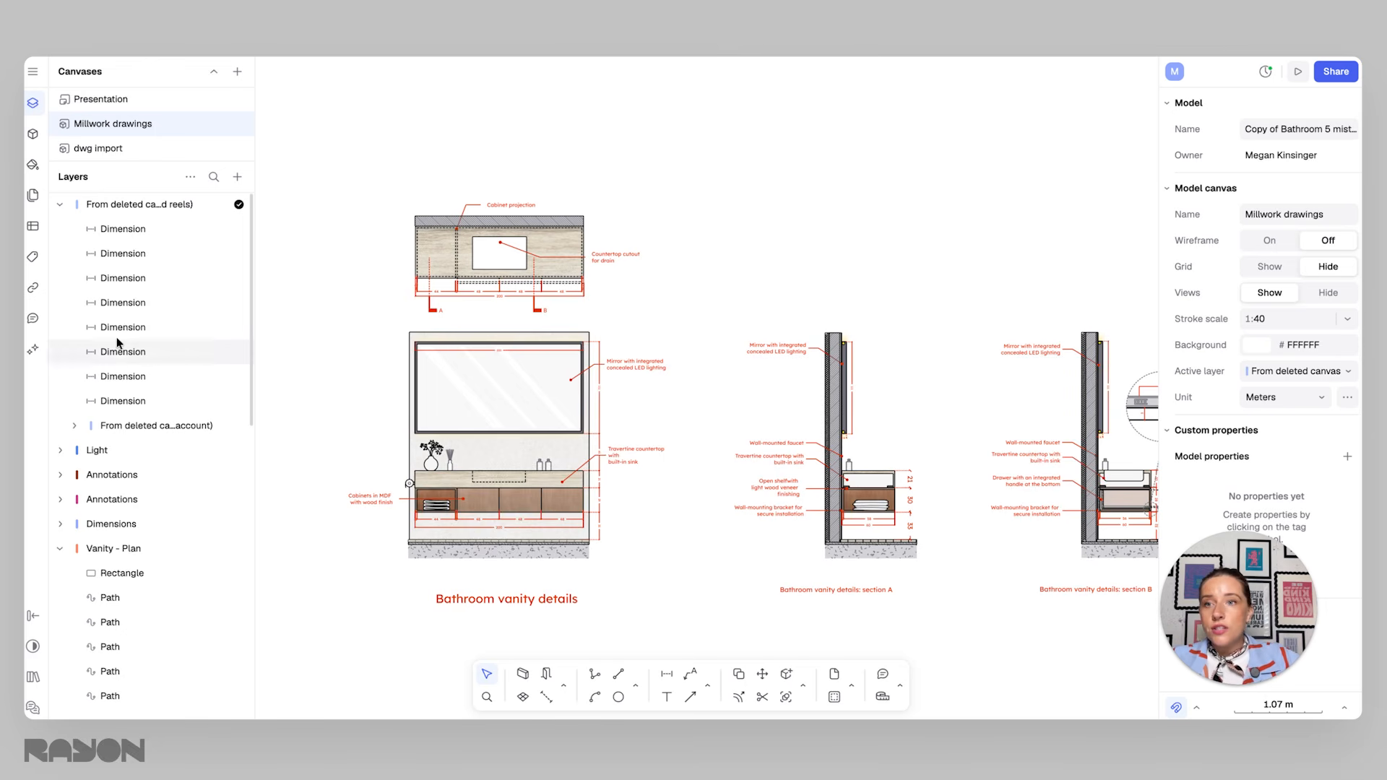
Step: Collapse the expanded dimension and Vanity - Plan layers and create a new layer named GUIDELINES
{"action": "left_click", "coordinate": [61, 205]}
{"action": "left_click", "coordinate": [60, 328]}
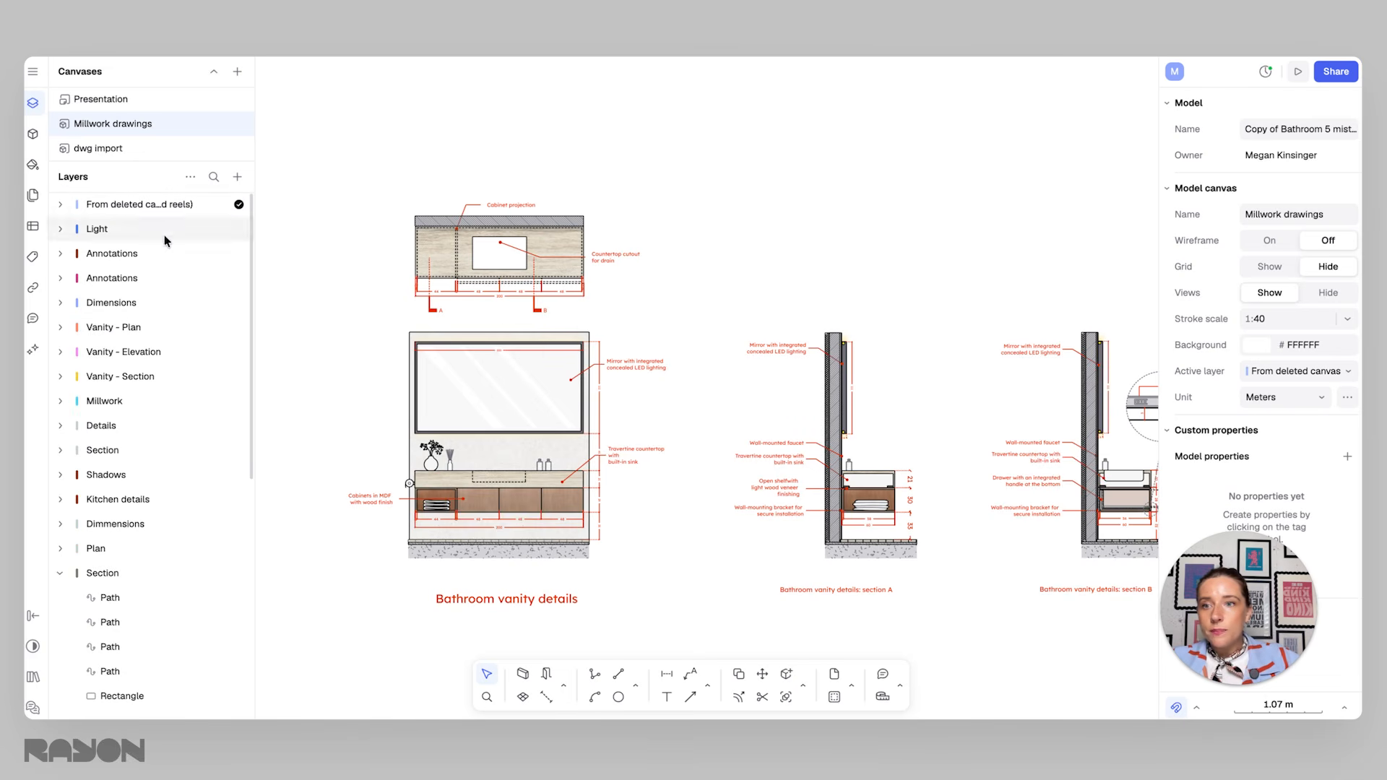
{"action": "left_click", "coordinate": [237, 176]}
{"action": "left_click", "coordinate": [267, 198]}
{"action": "type", "text": "GUIDELINES"}
{"action": "key", "text": "Return"}
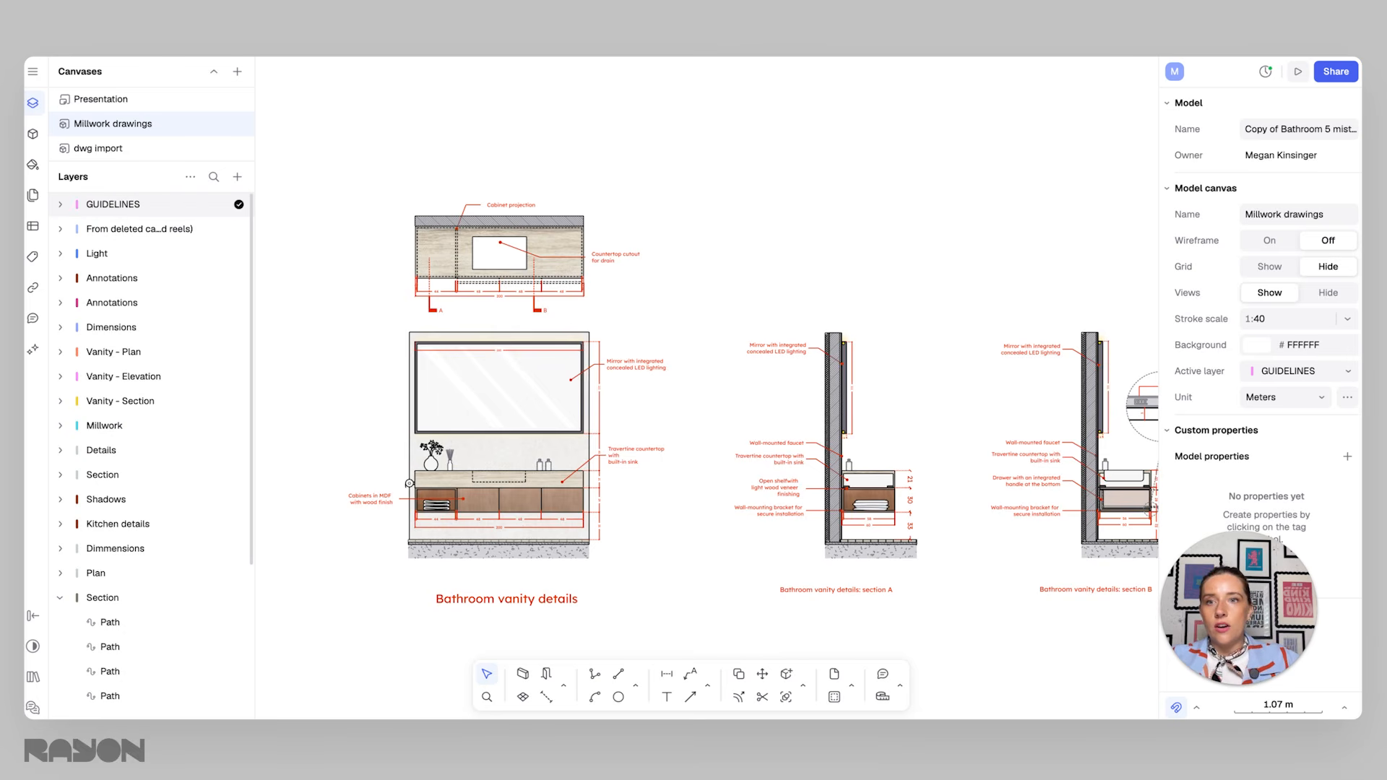
Step: Place infinite vertical guidelines on the GUIDELINES layer at both side edges of the countertop in the vanity plan
{"action": "middle_click_drag", "start_coordinate": [591, 351], "coordinate": [659, 380]}
{"action": "middle_click_drag", "start_coordinate": [735, 417], "coordinate": [608, 414]}
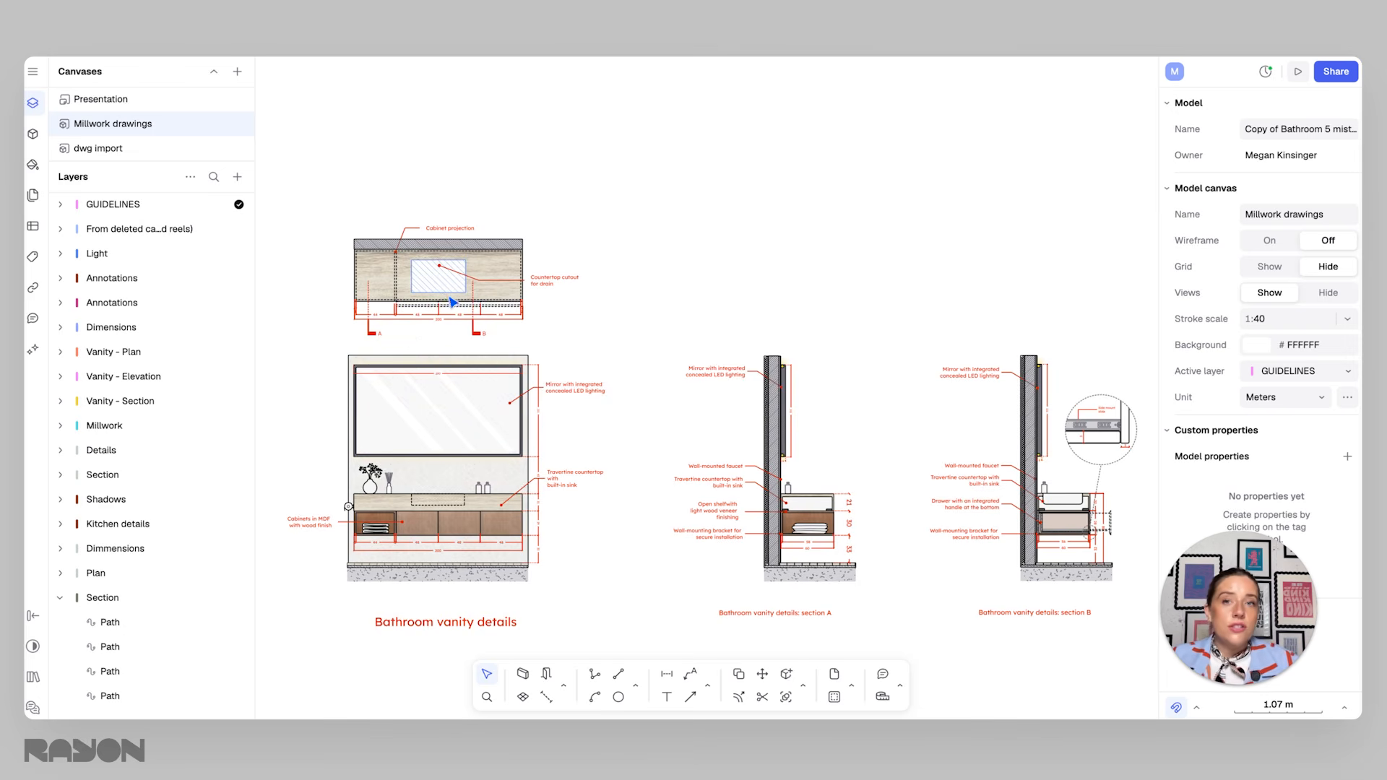
{"action": "scroll", "coordinate": [511, 303], "scroll_direction": "left", "scroll_amount": 2}
{"action": "scroll", "coordinate": [510, 303], "scroll_direction": "up", "scroll_amount": 1}
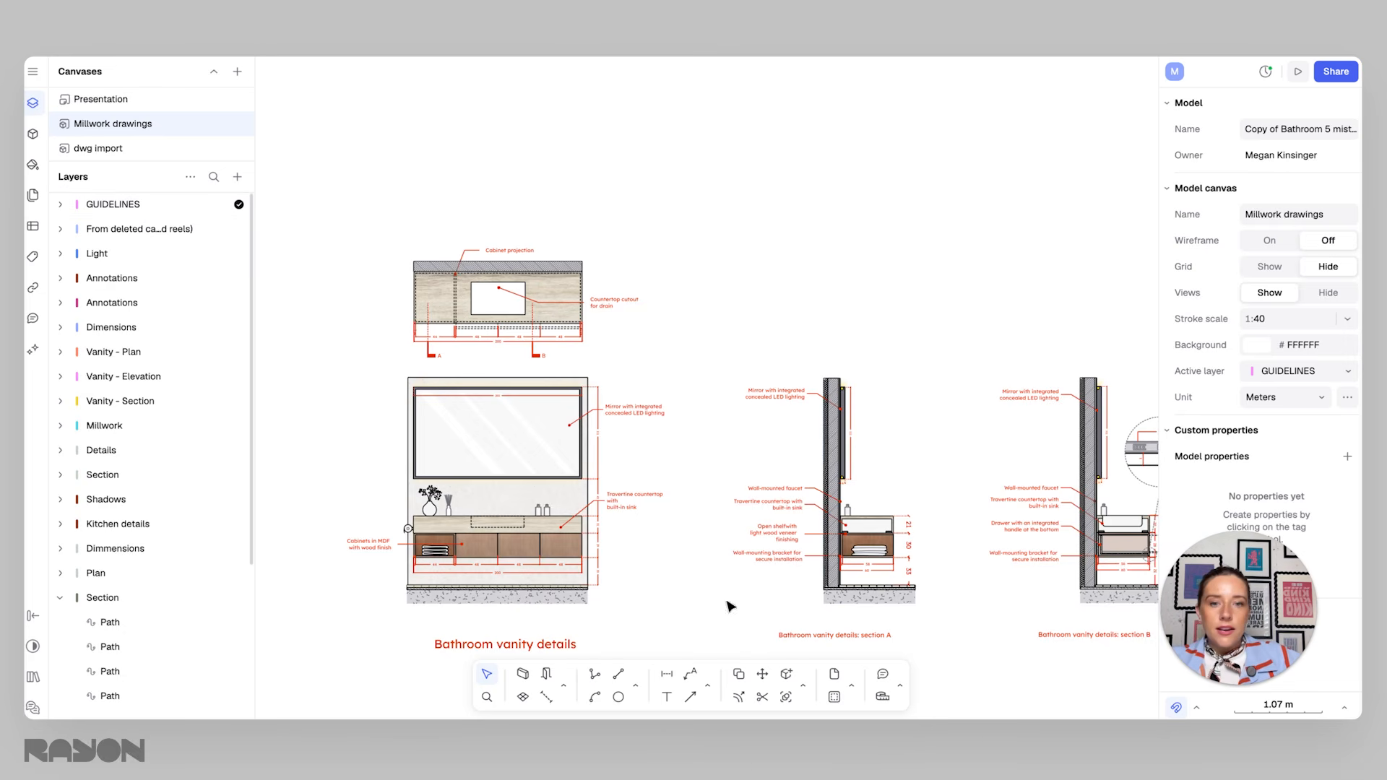
{"action": "left_click", "coordinate": [708, 687]}
{"action": "left_click", "coordinate": [636, 685]}
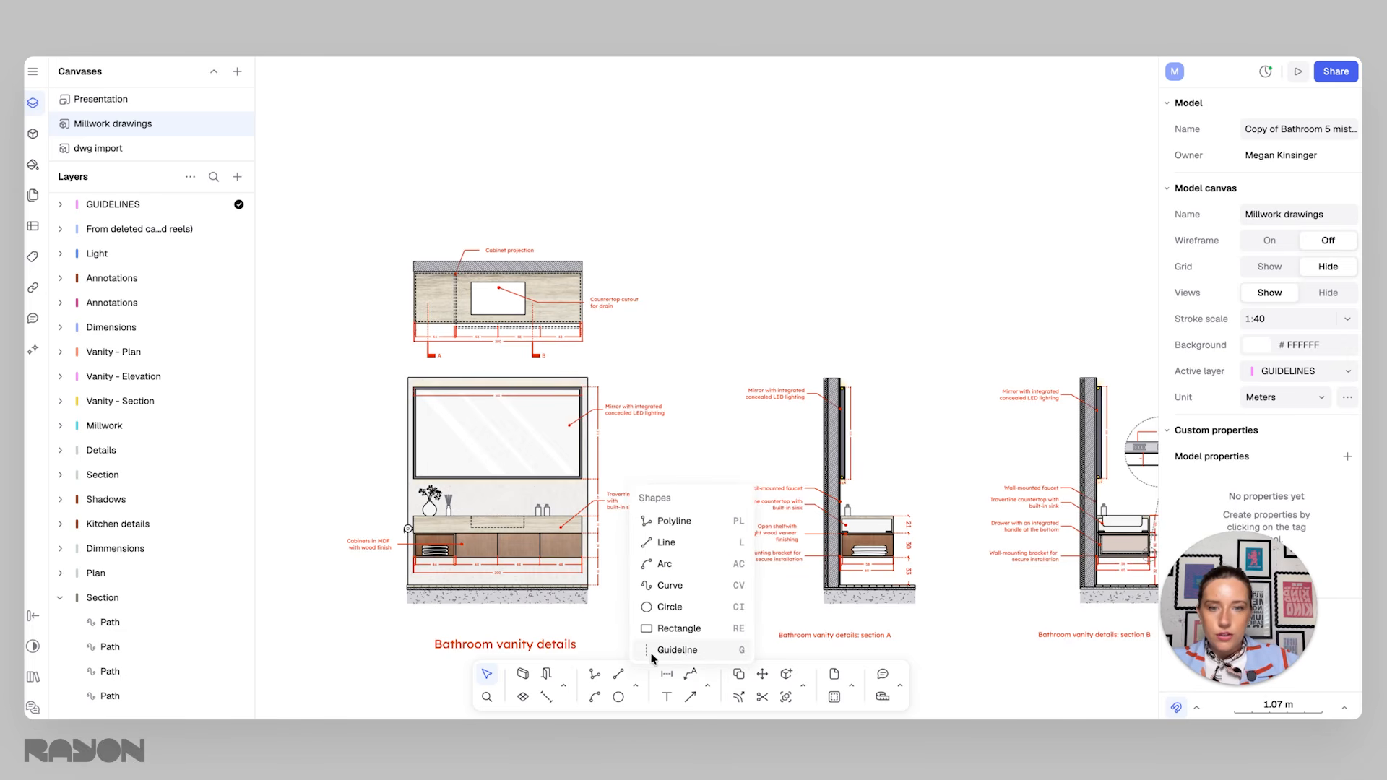
{"action": "left_click", "coordinate": [681, 649]}
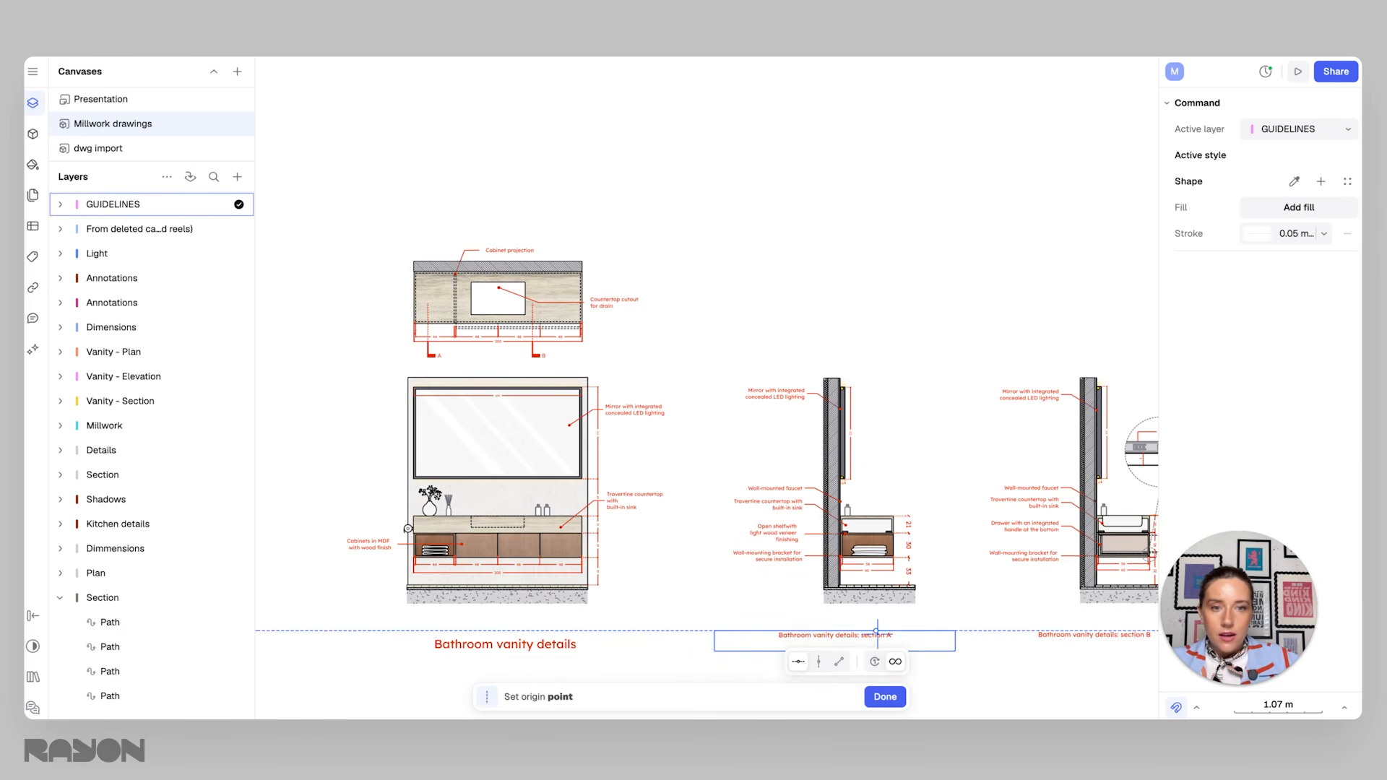
{"action": "left_click", "coordinate": [893, 661]}
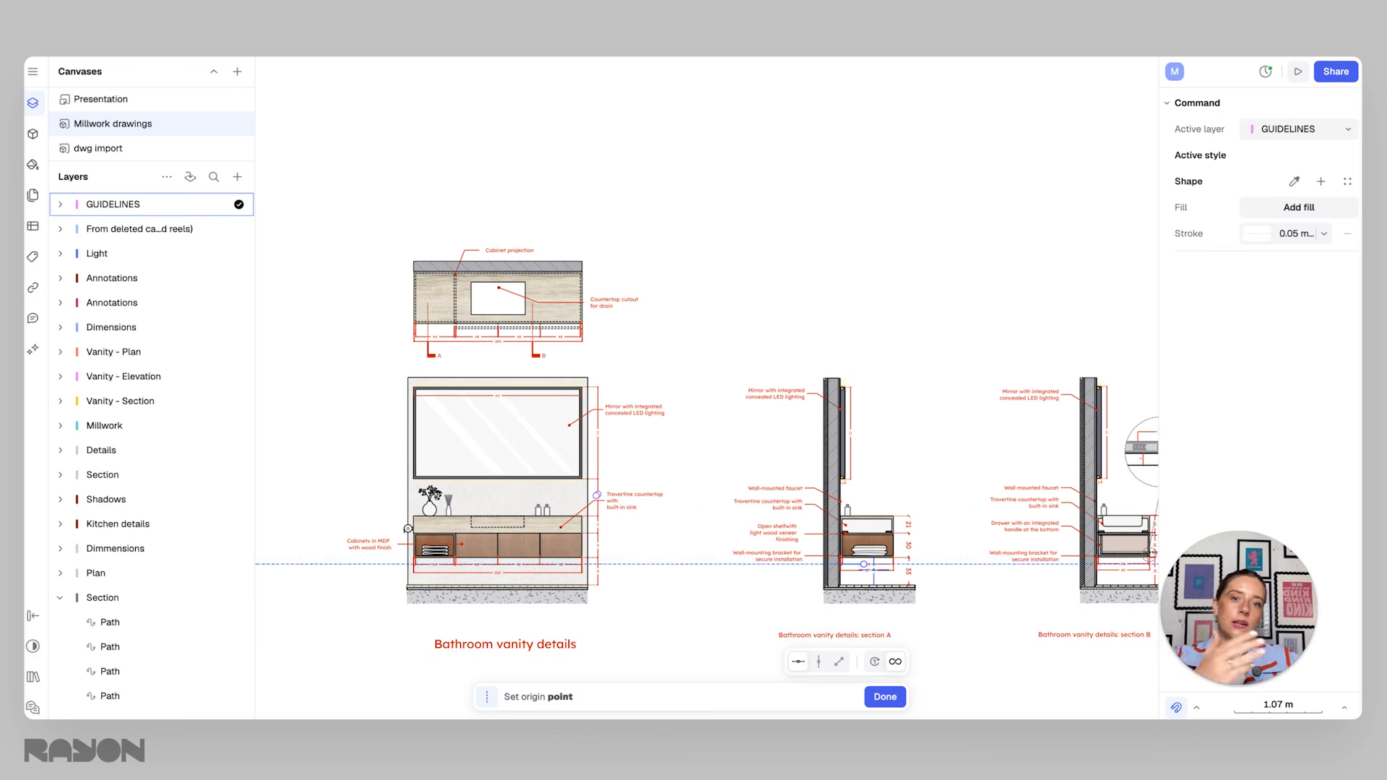
{"action": "left_click", "coordinate": [820, 662]}
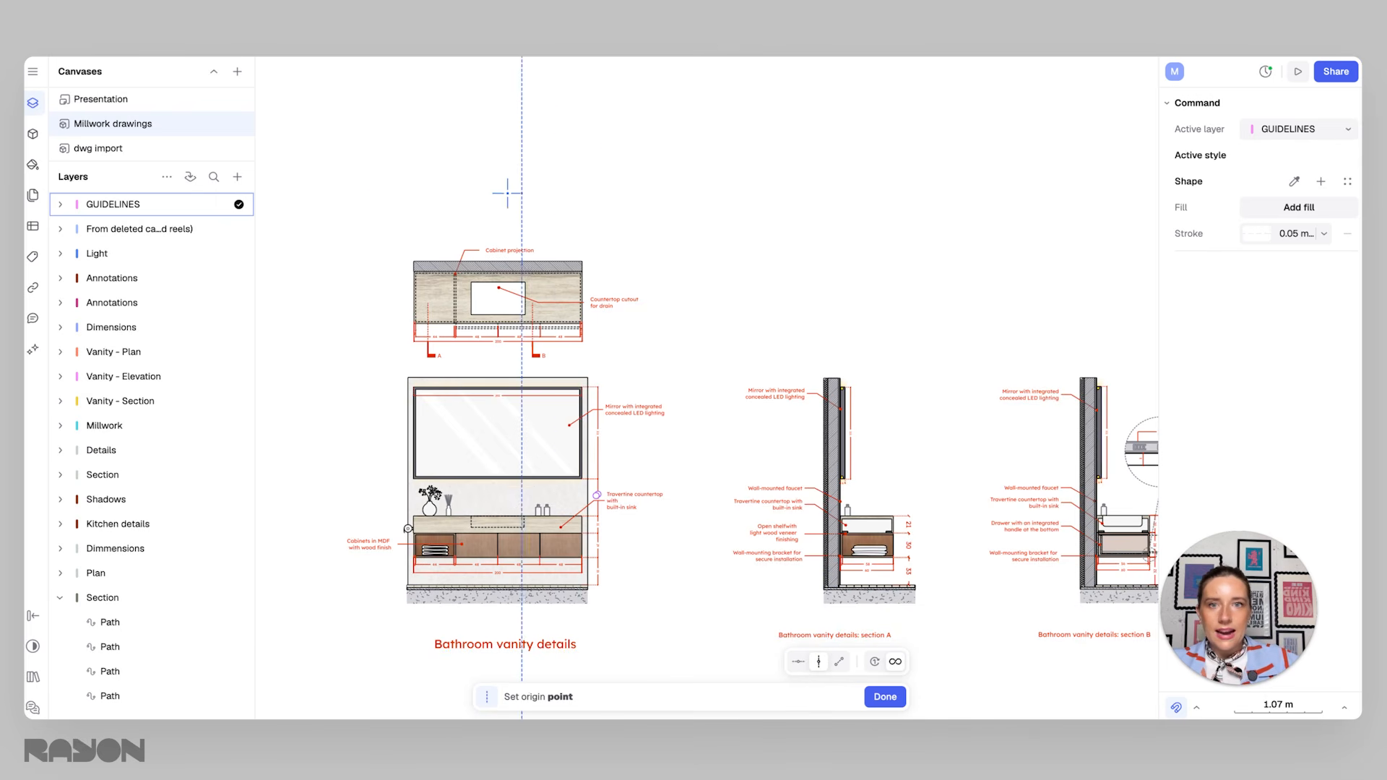
{"action": "scroll", "coordinate": [412, 254], "scroll_direction": "up", "scroll_amount": 10}
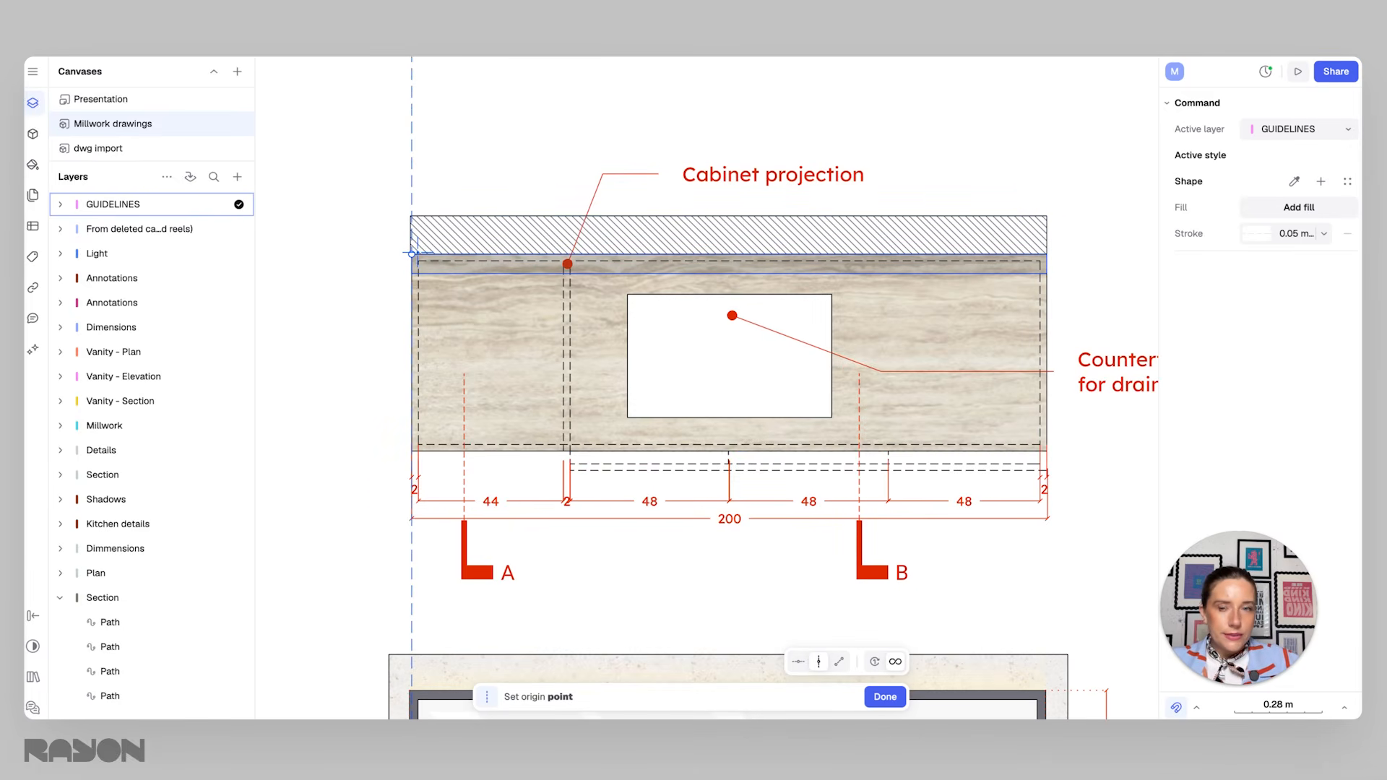
{"action": "left_click", "coordinate": [411, 451]}
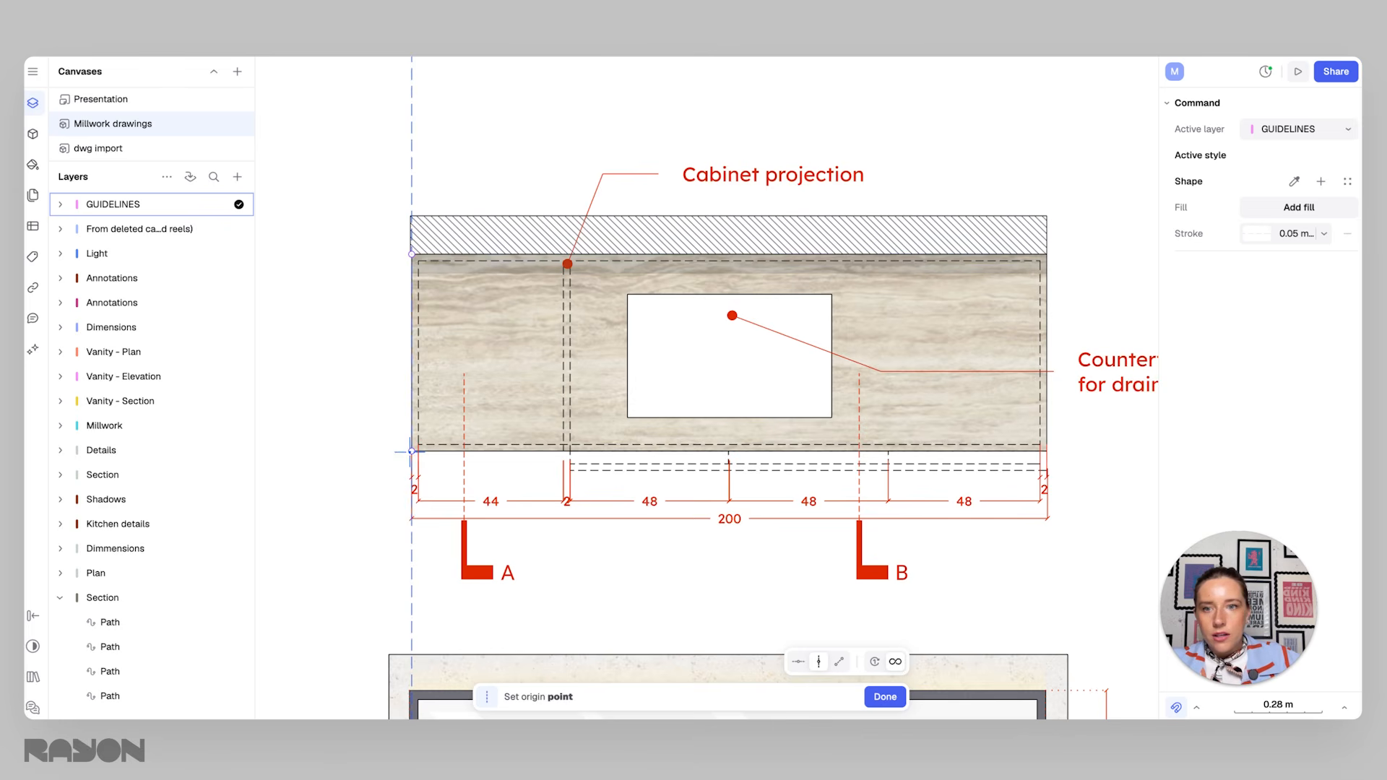
{"action": "left_click", "coordinate": [1047, 451]}
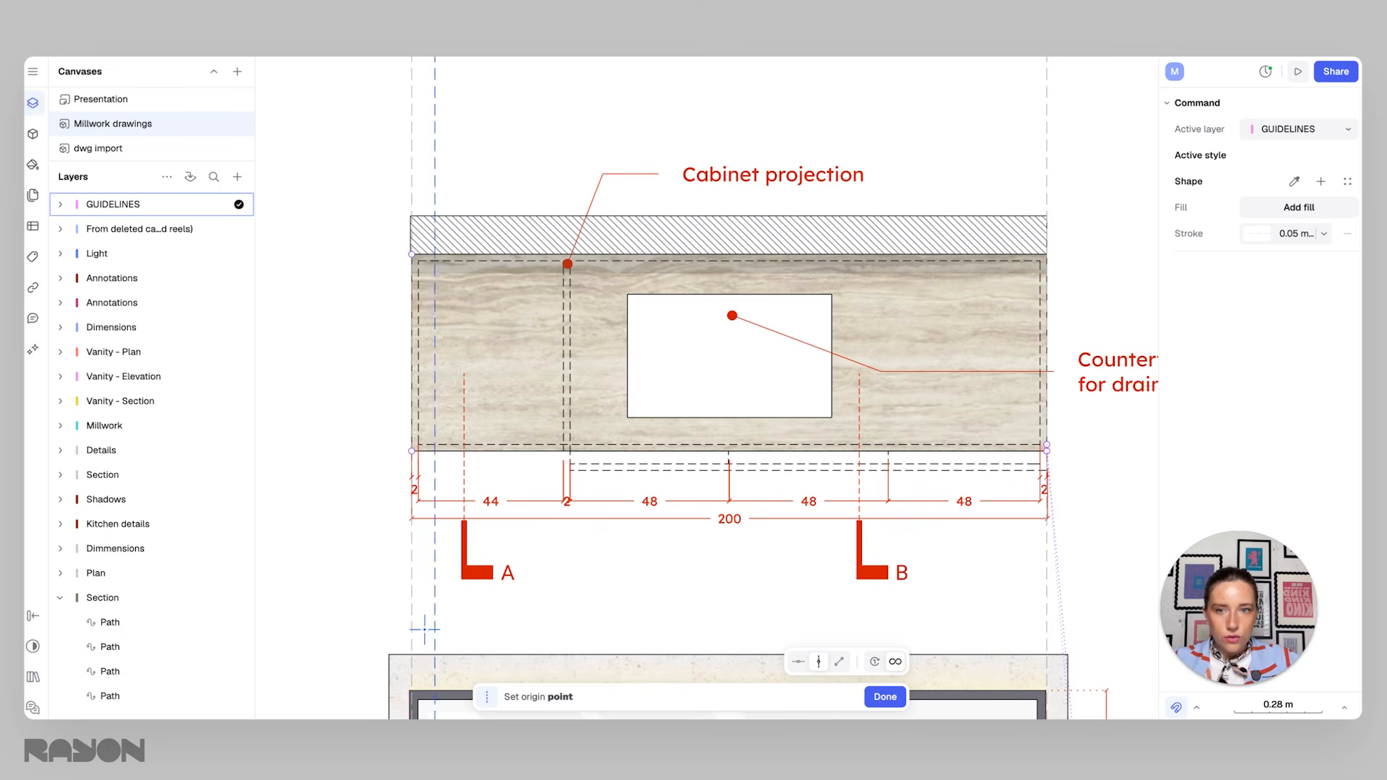
Step: Add vertical guidelines at both side edges of the countertop's drain cutout in the plan and finish the Guideline command
{"action": "left_click", "coordinate": [627, 330]}
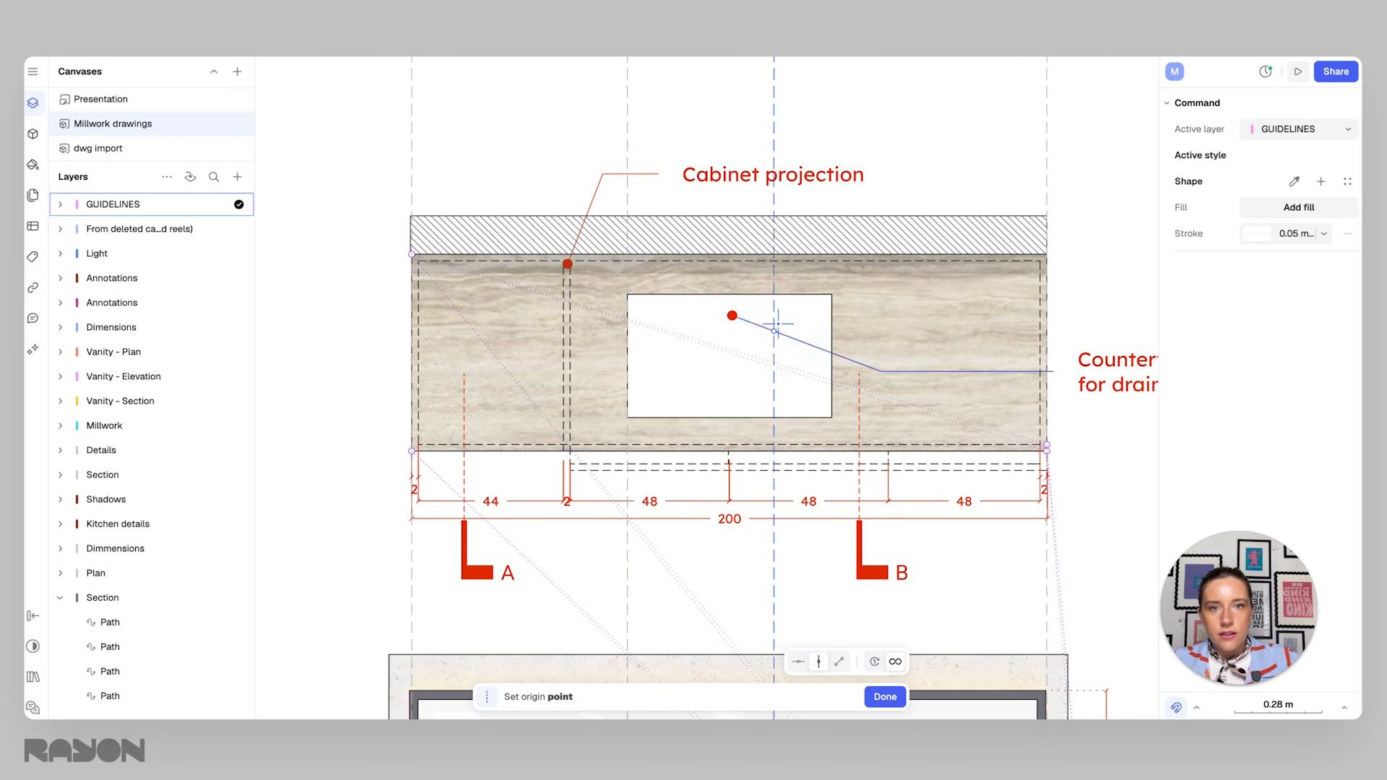
{"action": "left_click", "coordinate": [832, 318]}
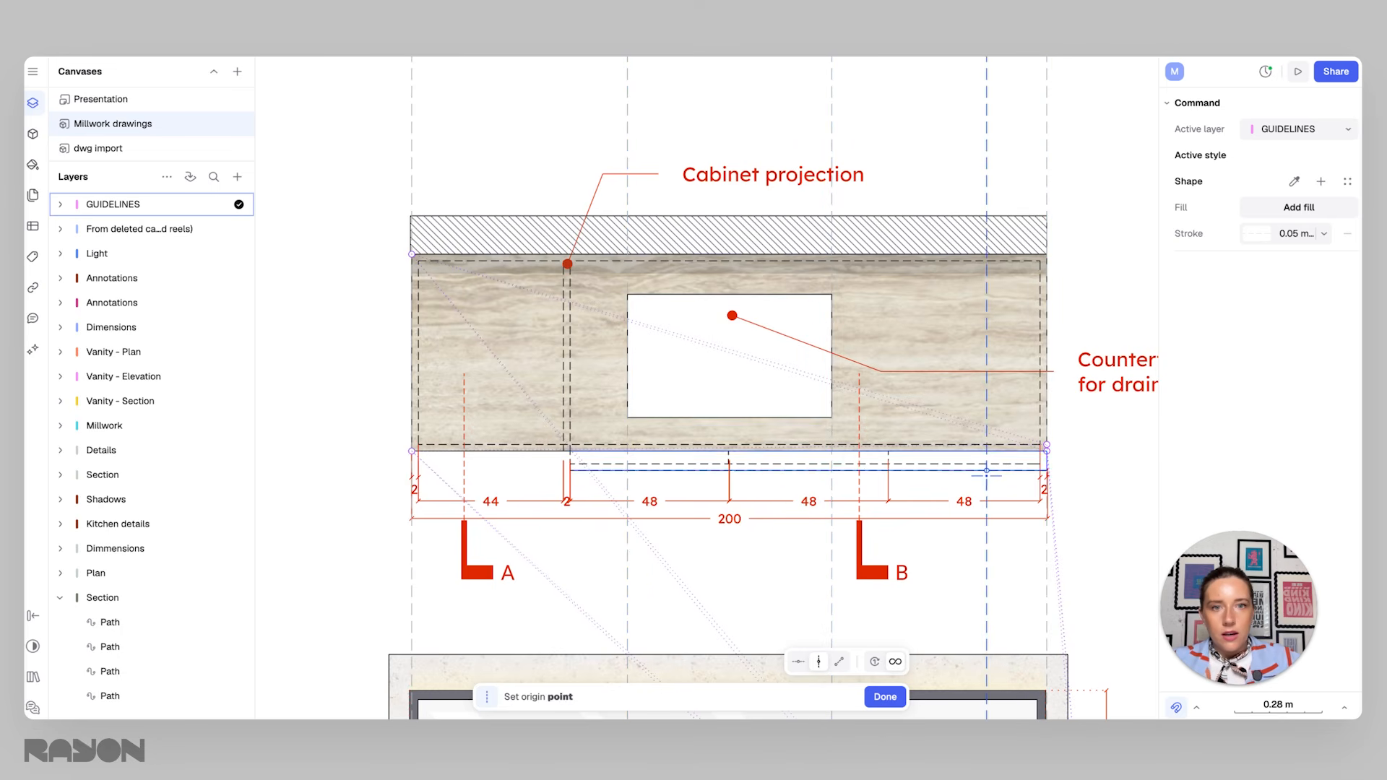
{"action": "scroll", "coordinate": [987, 471], "scroll_direction": "down", "scroll_amount": 5, "text": "ctrl"}
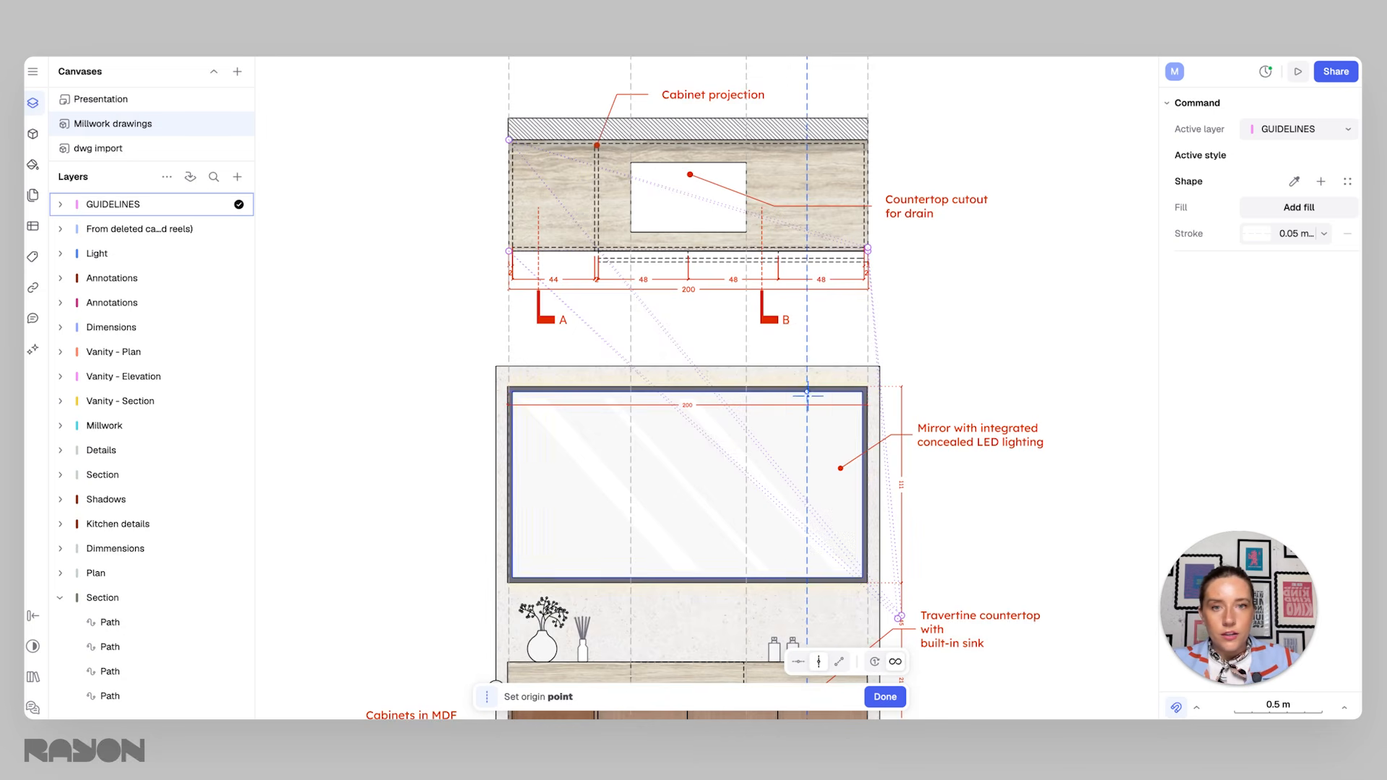
{"action": "left_click", "coordinate": [893, 698]}
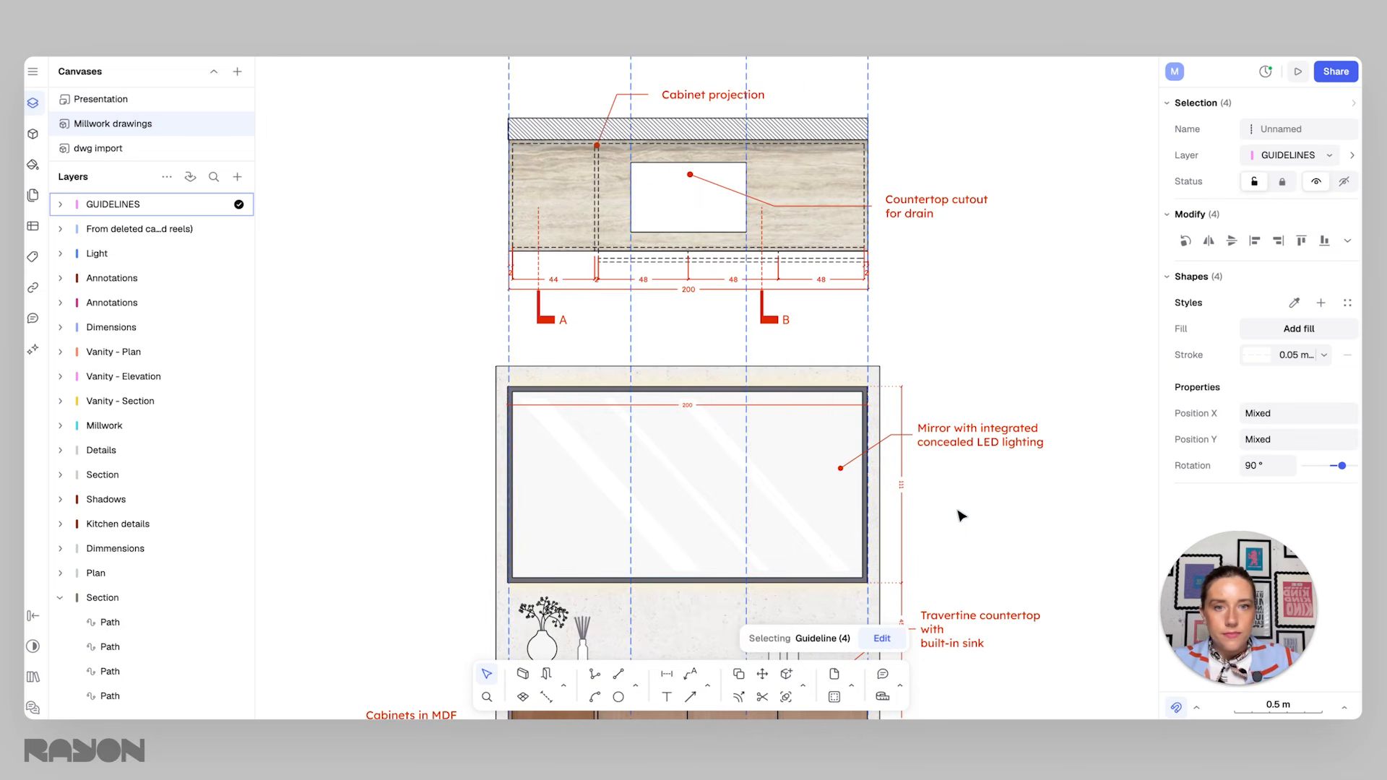
Step: Stretch the right edge of the dashed sink outline in the elevation to the cutout's right guideline, making it 0.64 m wide
{"action": "scroll", "coordinate": [965, 514], "scroll_direction": "down", "scroll_amount": 5}
{"action": "scroll", "coordinate": [735, 468], "scroll_direction": "down", "scroll_amount": 1, "text": "ctrl"}
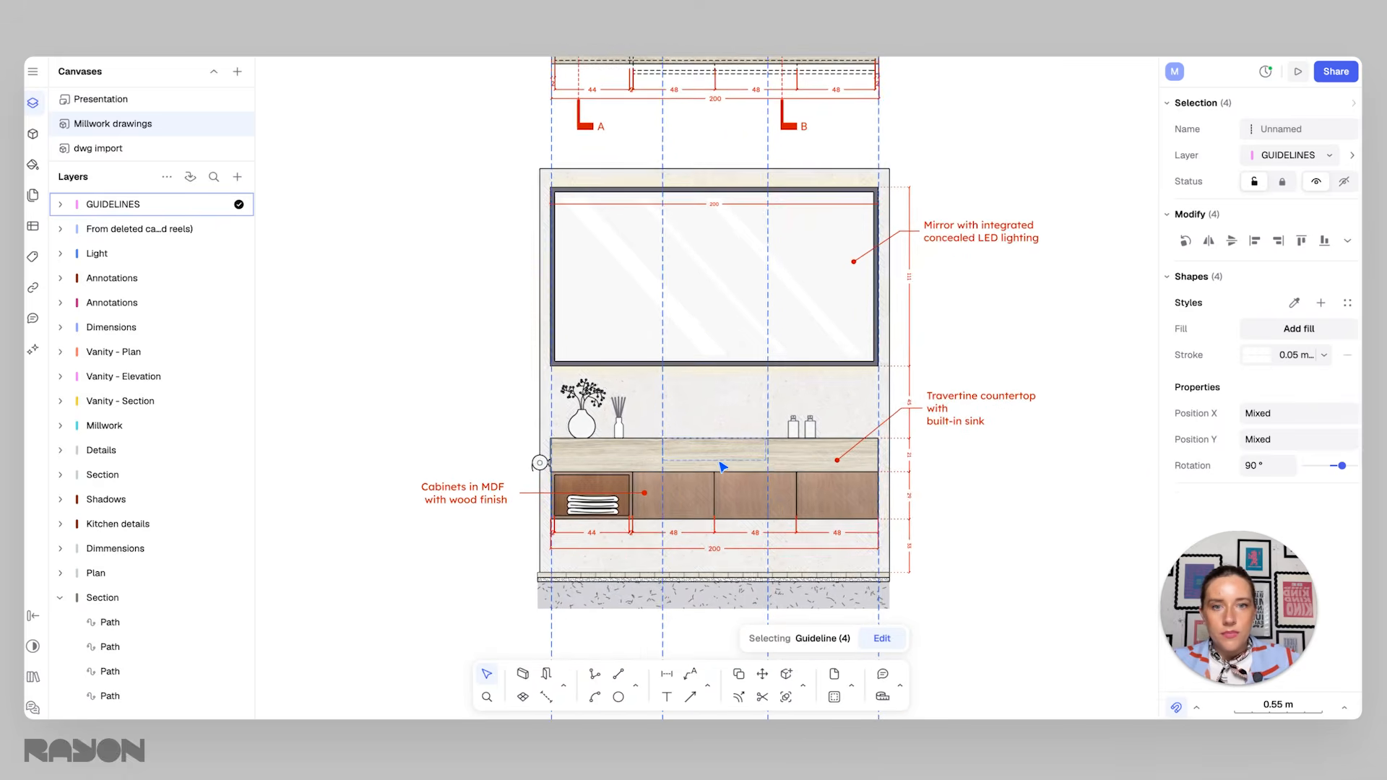
{"action": "scroll", "coordinate": [735, 468], "scroll_direction": "up", "scroll_amount": 3, "text": "ctrl"}
{"action": "left_click", "coordinate": [719, 466]}
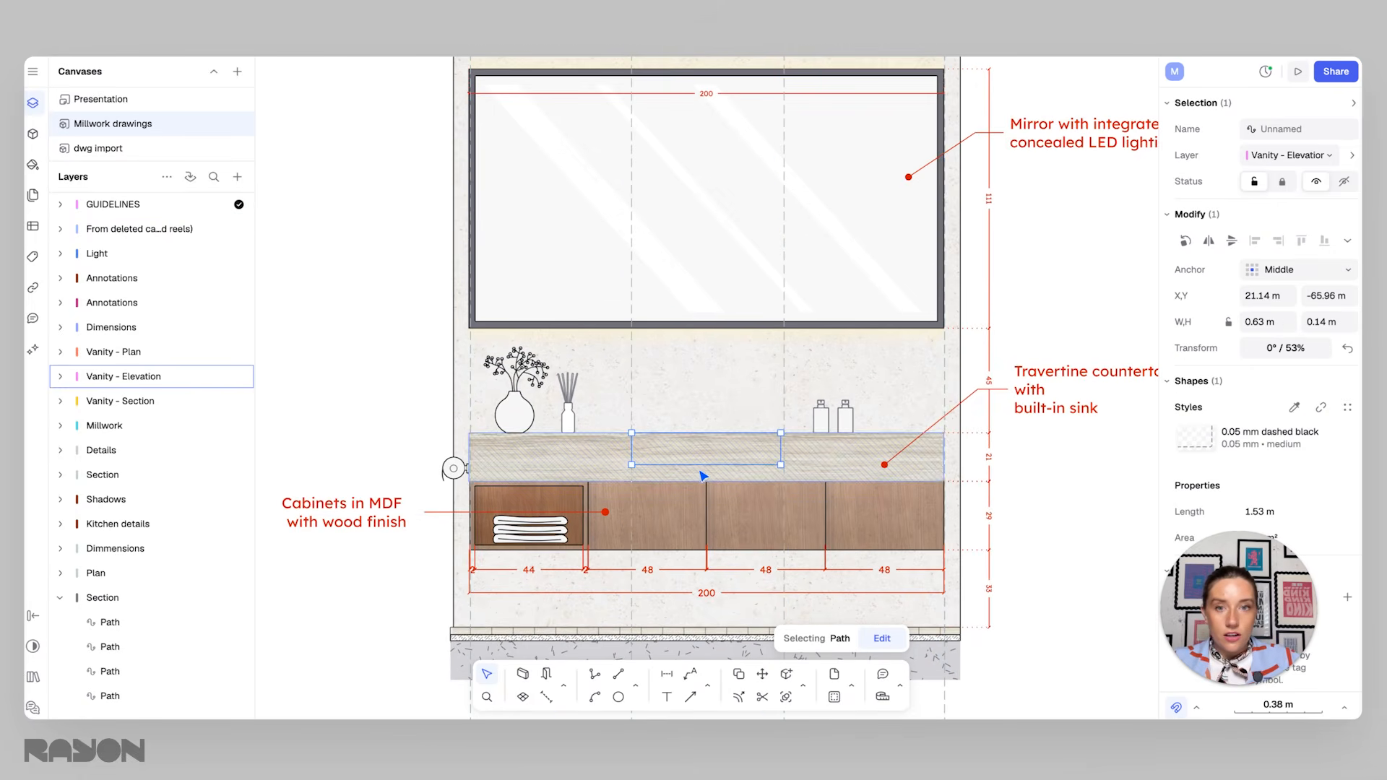
{"action": "left_click", "coordinate": [835, 419]}
{"action": "left_click", "coordinate": [1050, 307]}
{"action": "scroll", "coordinate": [771, 464], "scroll_direction": "up", "scroll_amount": 4, "text": "ctrl"}
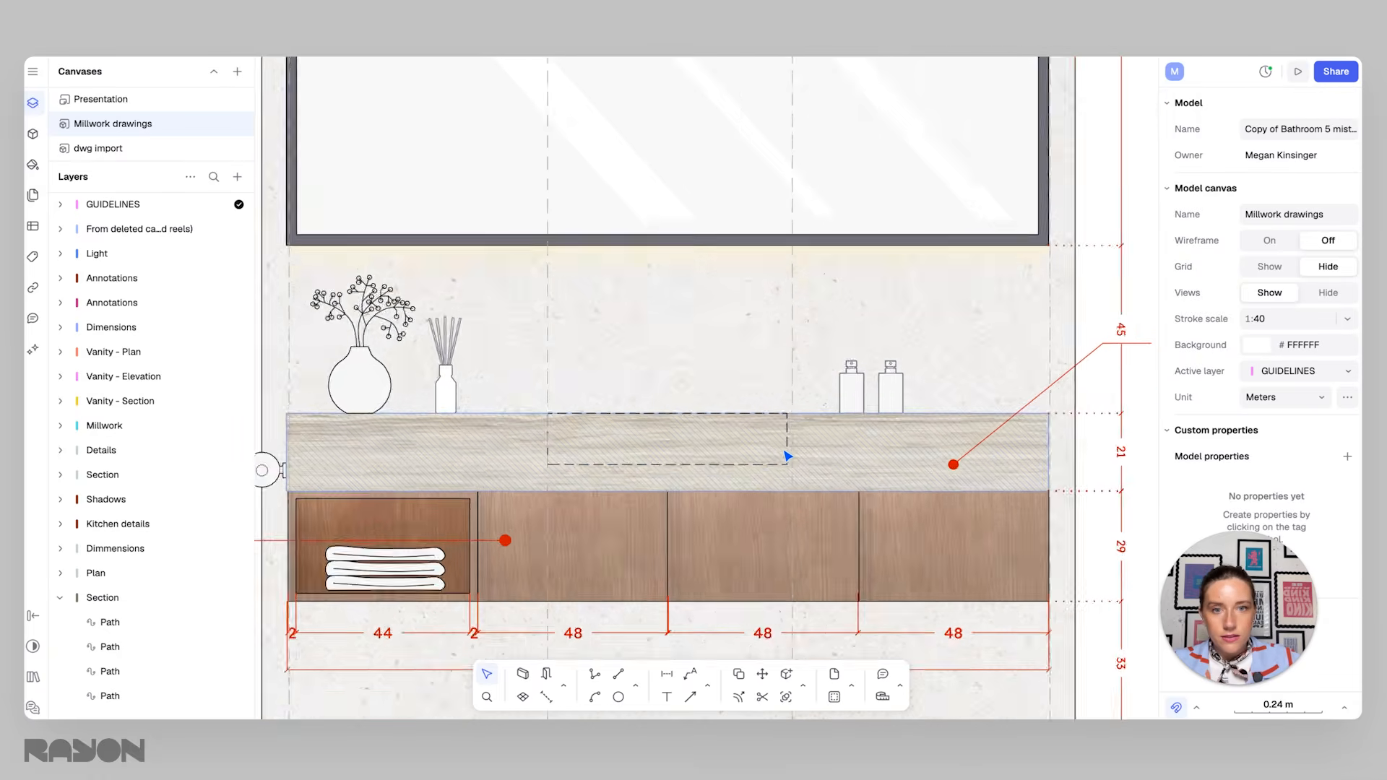
{"action": "scroll", "coordinate": [780, 459], "scroll_direction": "up", "scroll_amount": 3, "text": "ctrl"}
{"action": "left_click", "coordinate": [790, 437]}
{"action": "scroll", "coordinate": [791, 436], "scroll_direction": "up", "scroll_amount": 4, "text": "ctrl"}
{"action": "left_click_drag", "start_coordinate": [789, 432], "coordinate": [803, 431]}
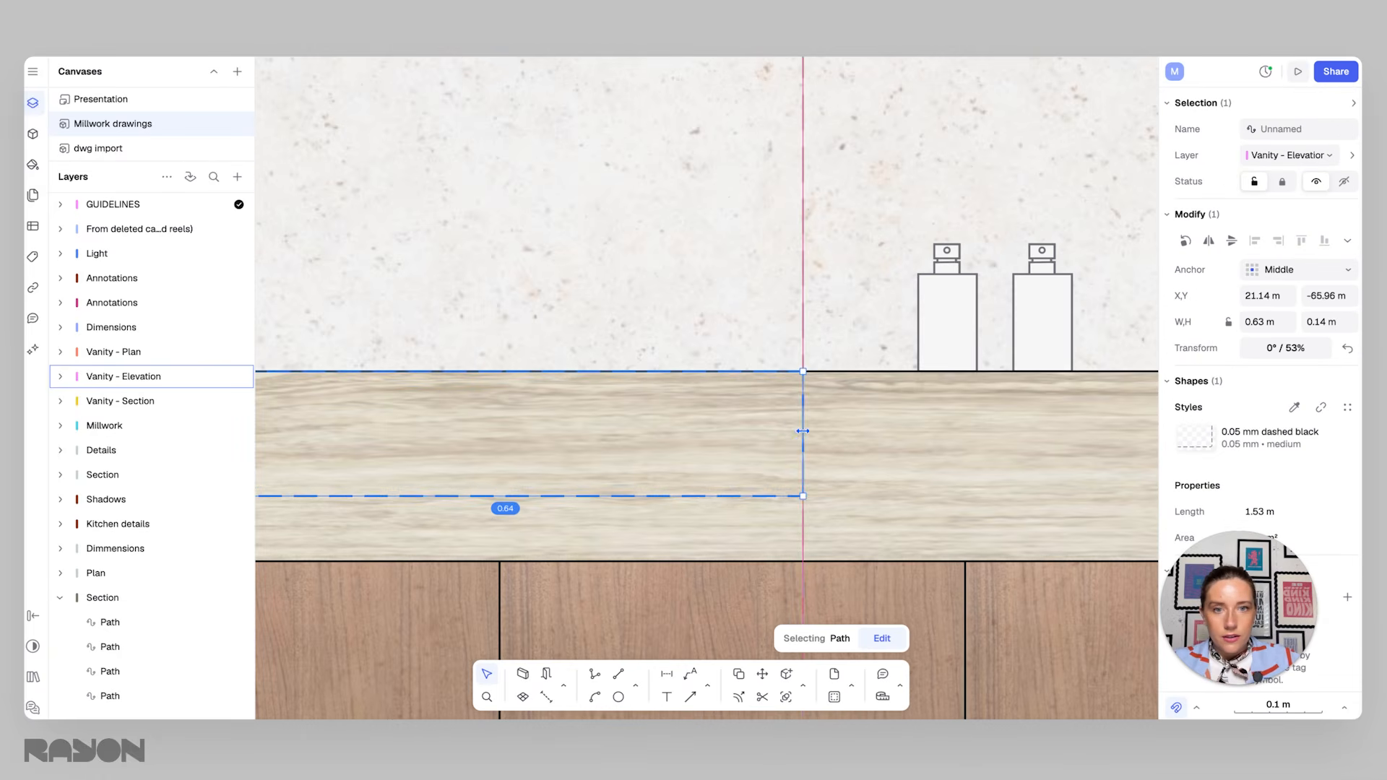
{"action": "scroll", "coordinate": [822, 429], "scroll_direction": "down", "scroll_amount": 5, "text": "ctrl"}
{"action": "key", "text": "Escape"}
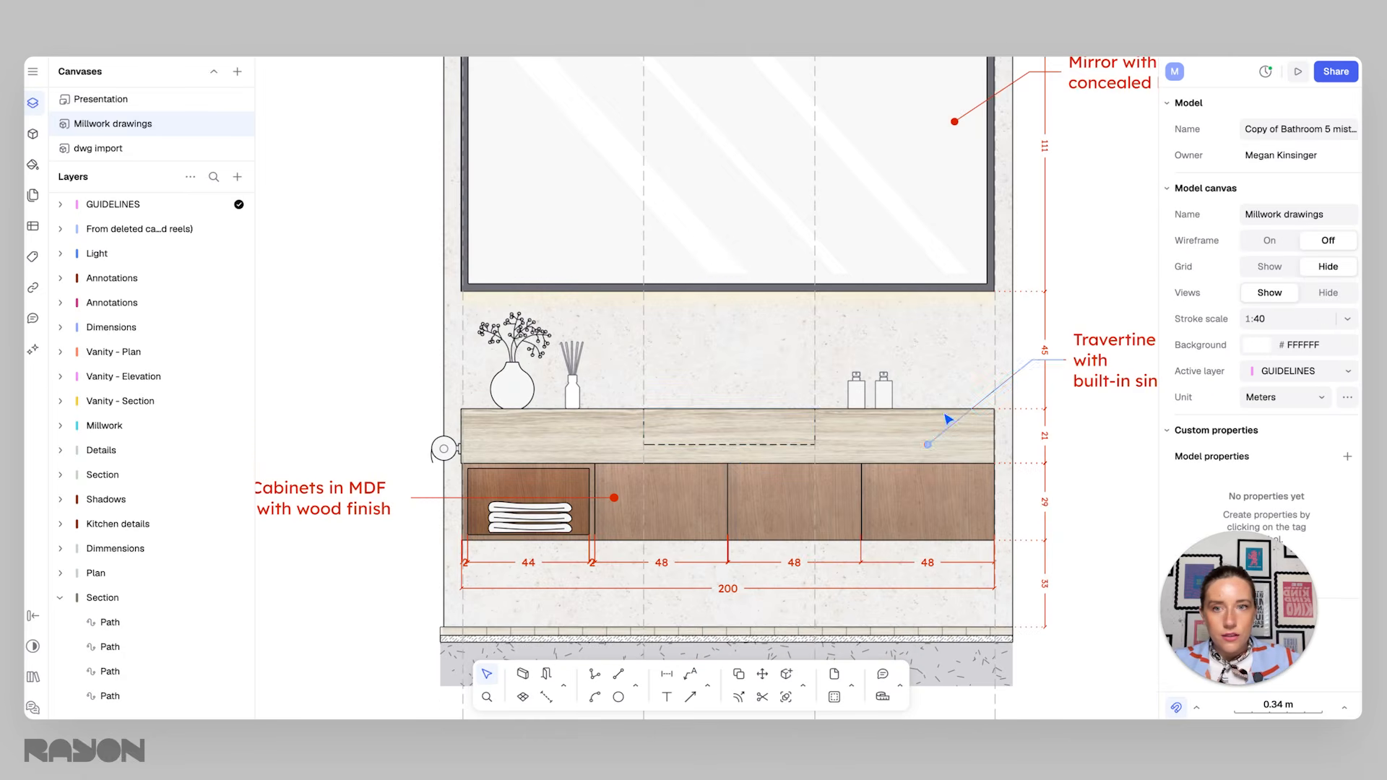
Step: Give the four vertical guidelines a blue 00A3FF stroke with a 0.25 mm weight and clear the selection
{"action": "scroll", "coordinate": [716, 621], "scroll_direction": "down", "scroll_amount": 4, "text": "ctrl"}
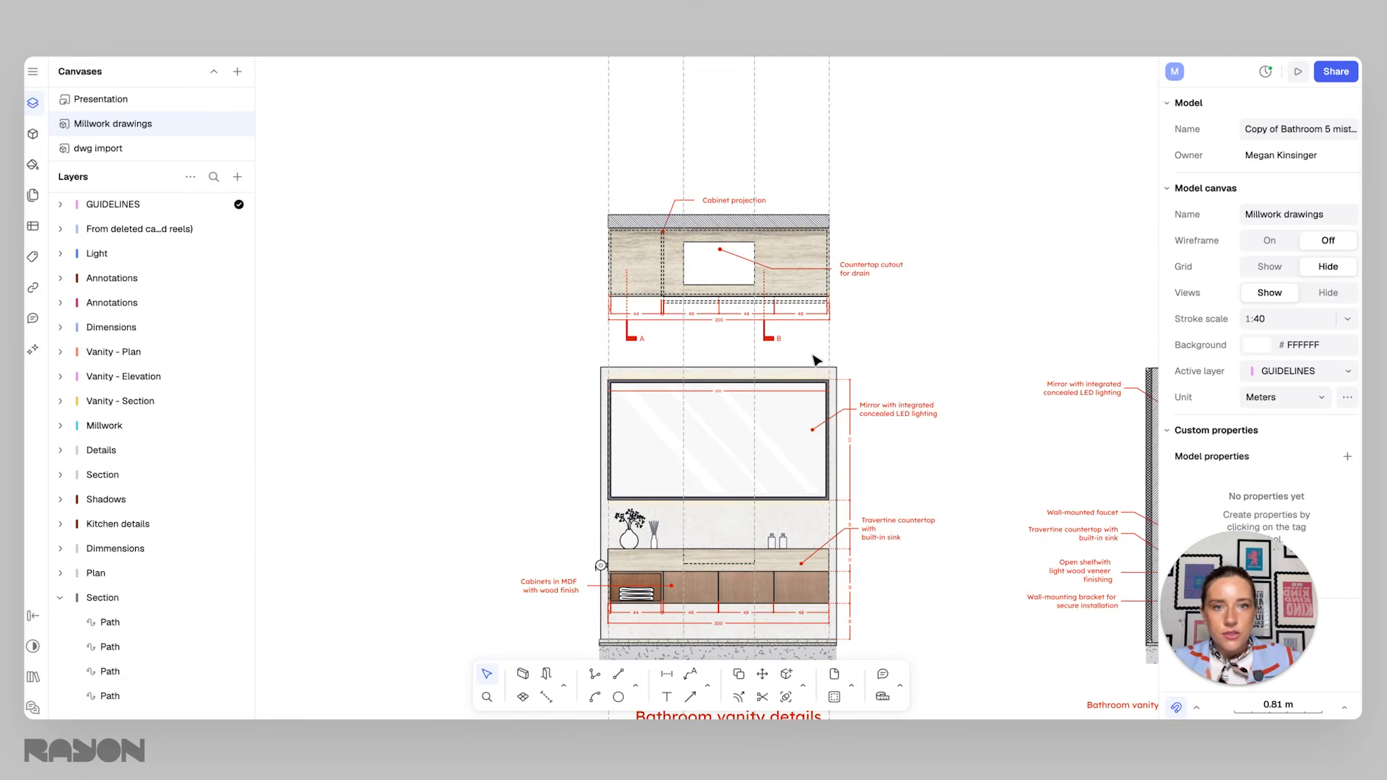
{"action": "scroll", "coordinate": [827, 361], "scroll_direction": "up", "scroll_amount": 2, "text": "ctrl"}
{"action": "left_click_drag", "start_coordinate": [470, 361], "coordinate": [437, 358]}
{"action": "scroll", "coordinate": [813, 376], "scroll_direction": "right", "scroll_amount": 2}
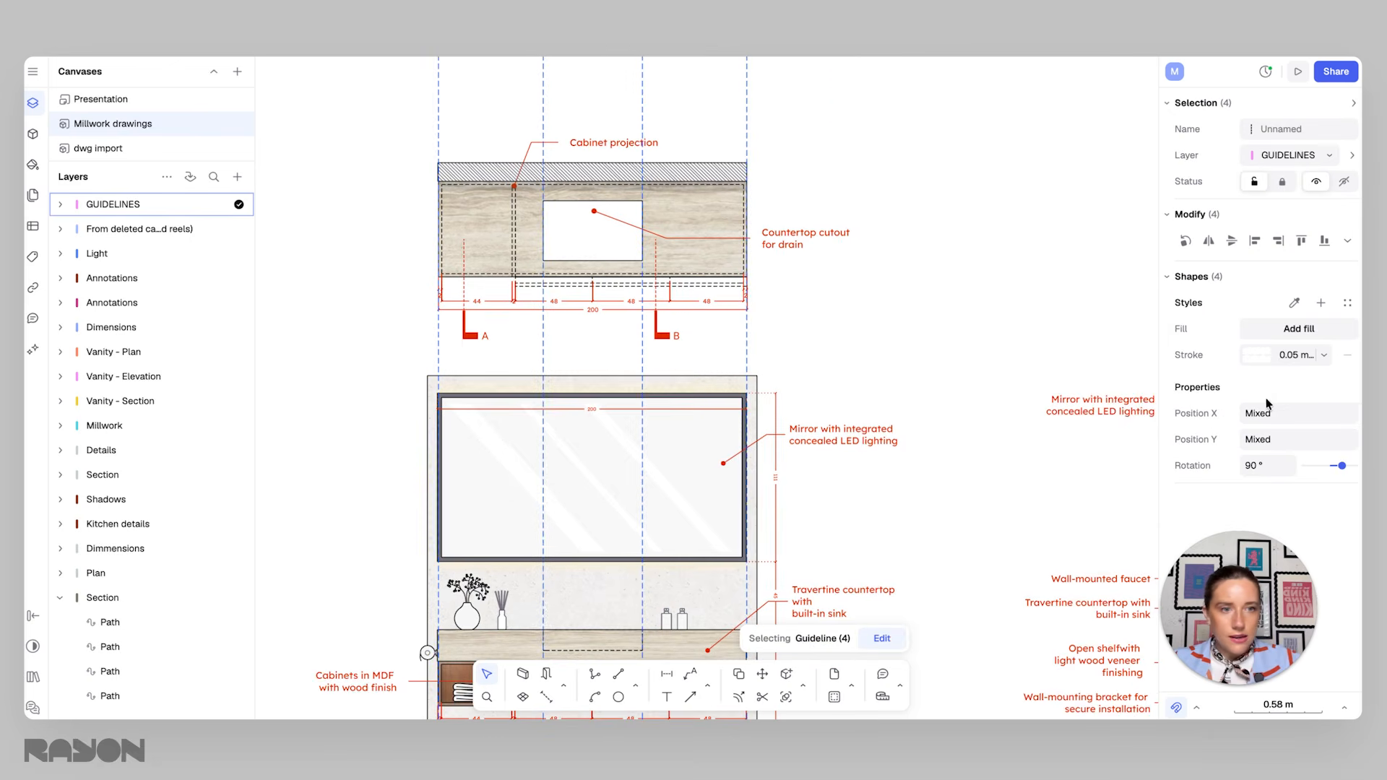
{"action": "left_click", "coordinate": [1275, 353]}
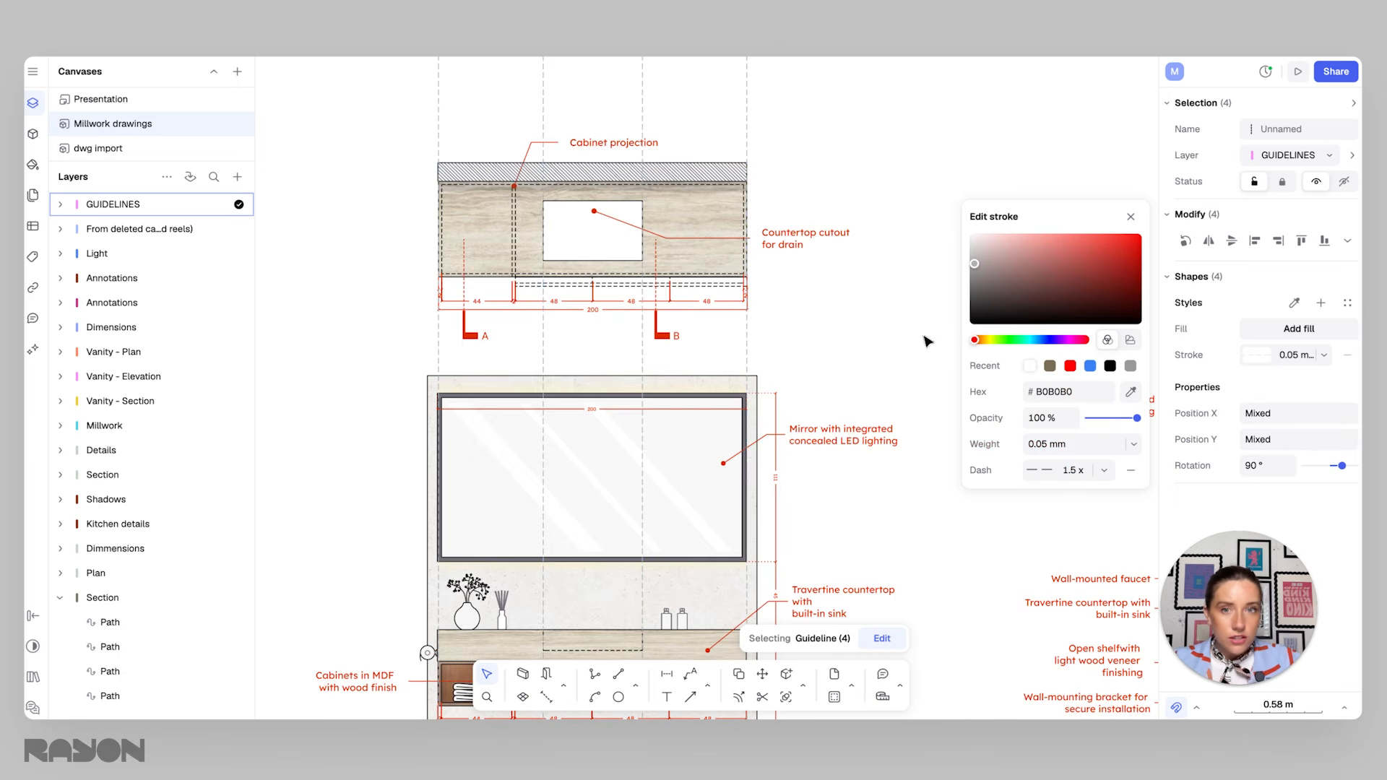
{"action": "left_click", "coordinate": [1031, 340]}
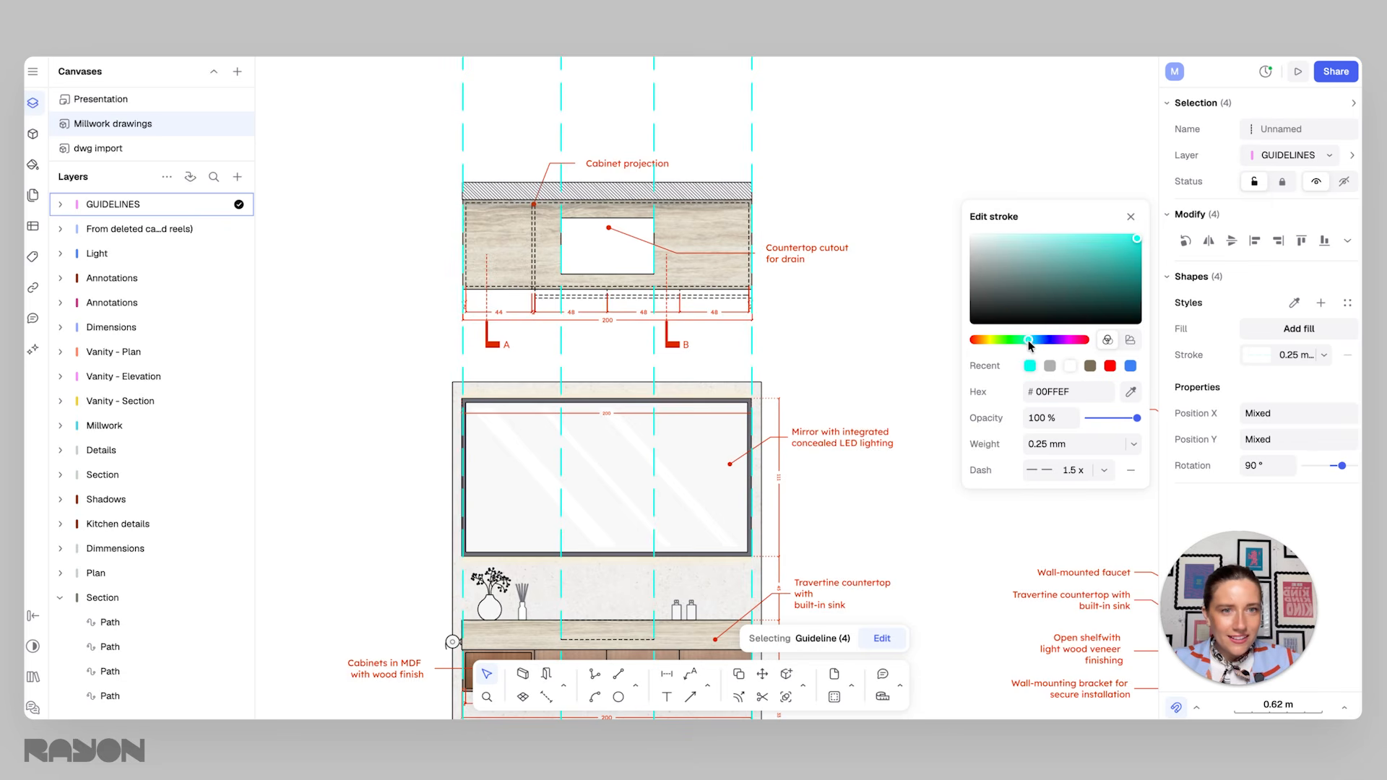
{"action": "left_click_drag", "start_coordinate": [1029, 340], "coordinate": [1037, 340]}
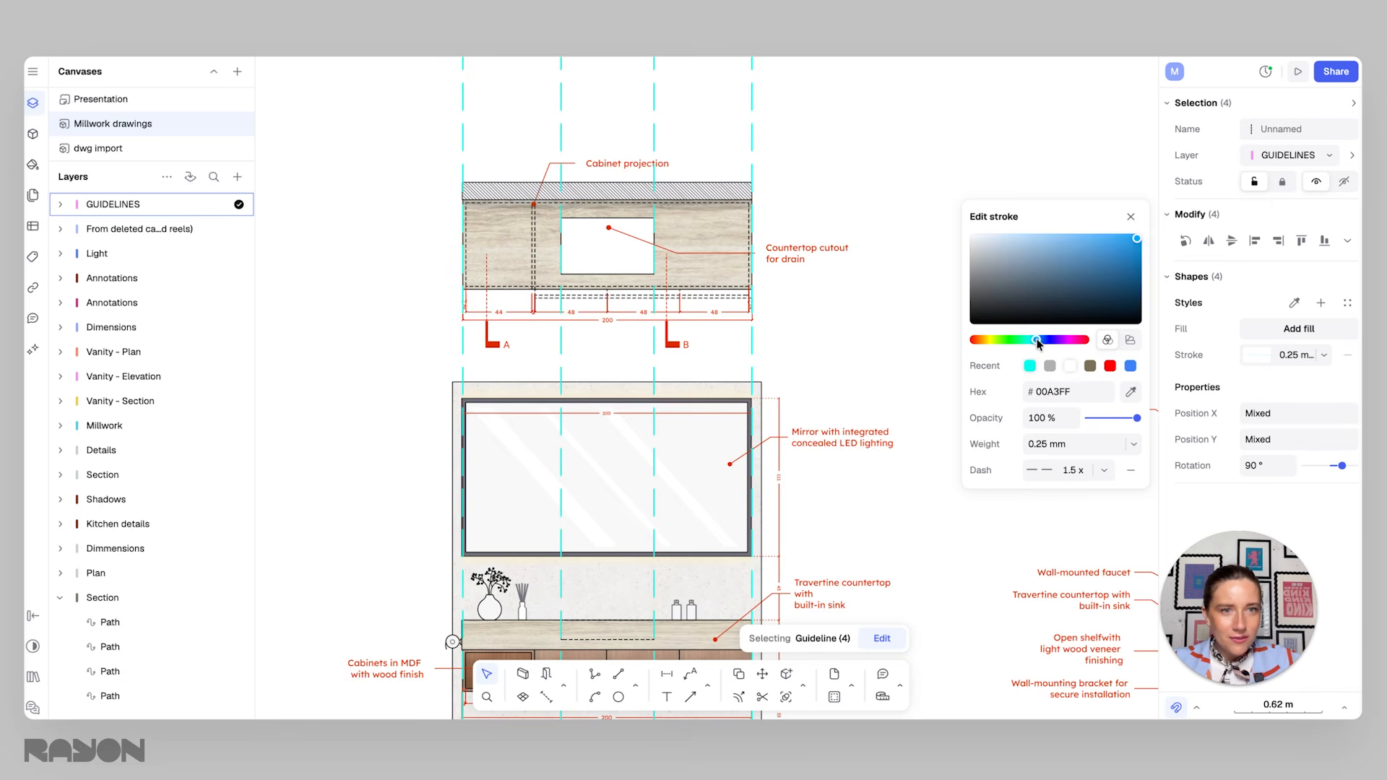
{"action": "left_click", "coordinate": [924, 196]}
Step: Examine how the vanity plan and elevation line up along the four blue vertical guidelines
{"action": "scroll", "coordinate": [810, 391], "scroll_direction": "down", "scroll_amount": 5, "text": "ctrl"}
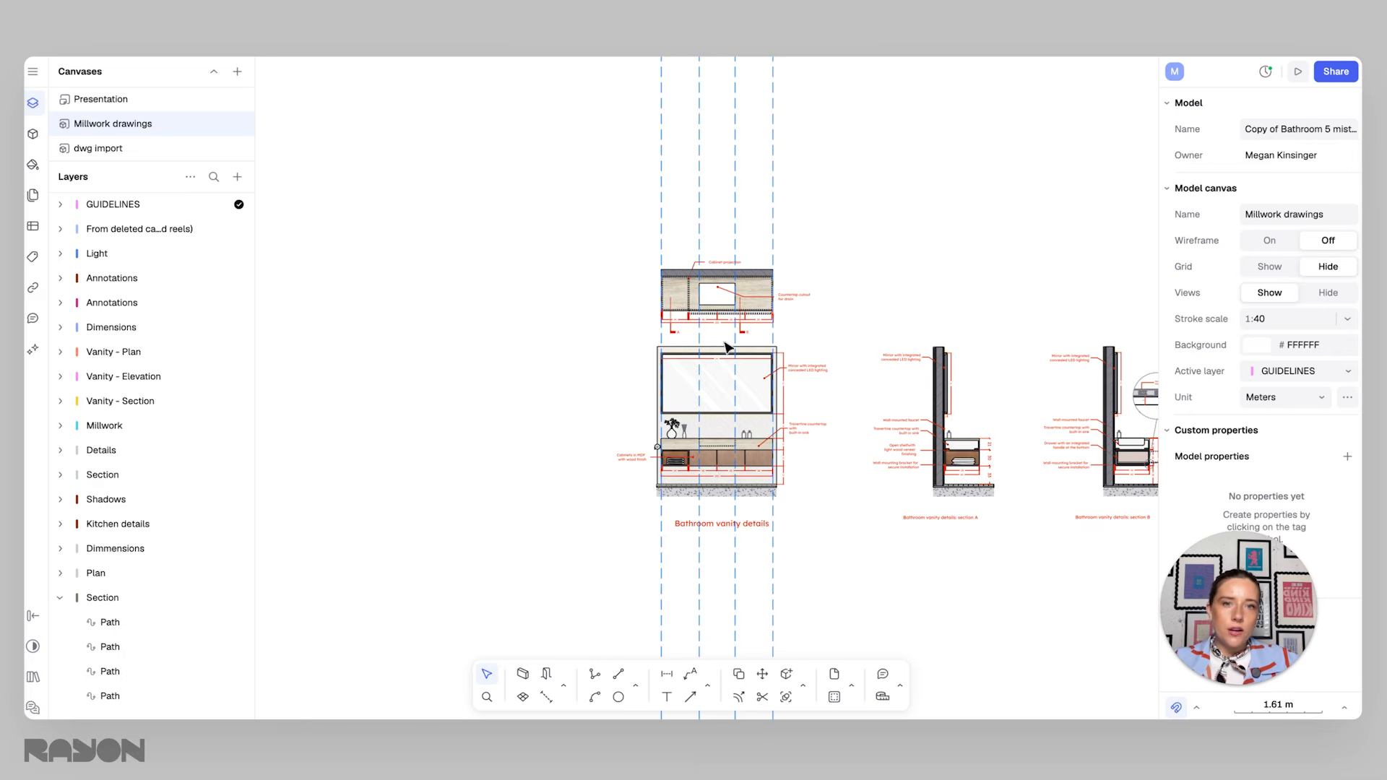
{"action": "scroll", "coordinate": [795, 327], "scroll_direction": "up", "scroll_amount": 5, "text": "ctrl"}
{"action": "scroll", "coordinate": [794, 327], "scroll_direction": "down", "scroll_amount": 3, "text": "ctrl"}
{"action": "scroll", "coordinate": [757, 378], "scroll_direction": "down", "scroll_amount": 1}
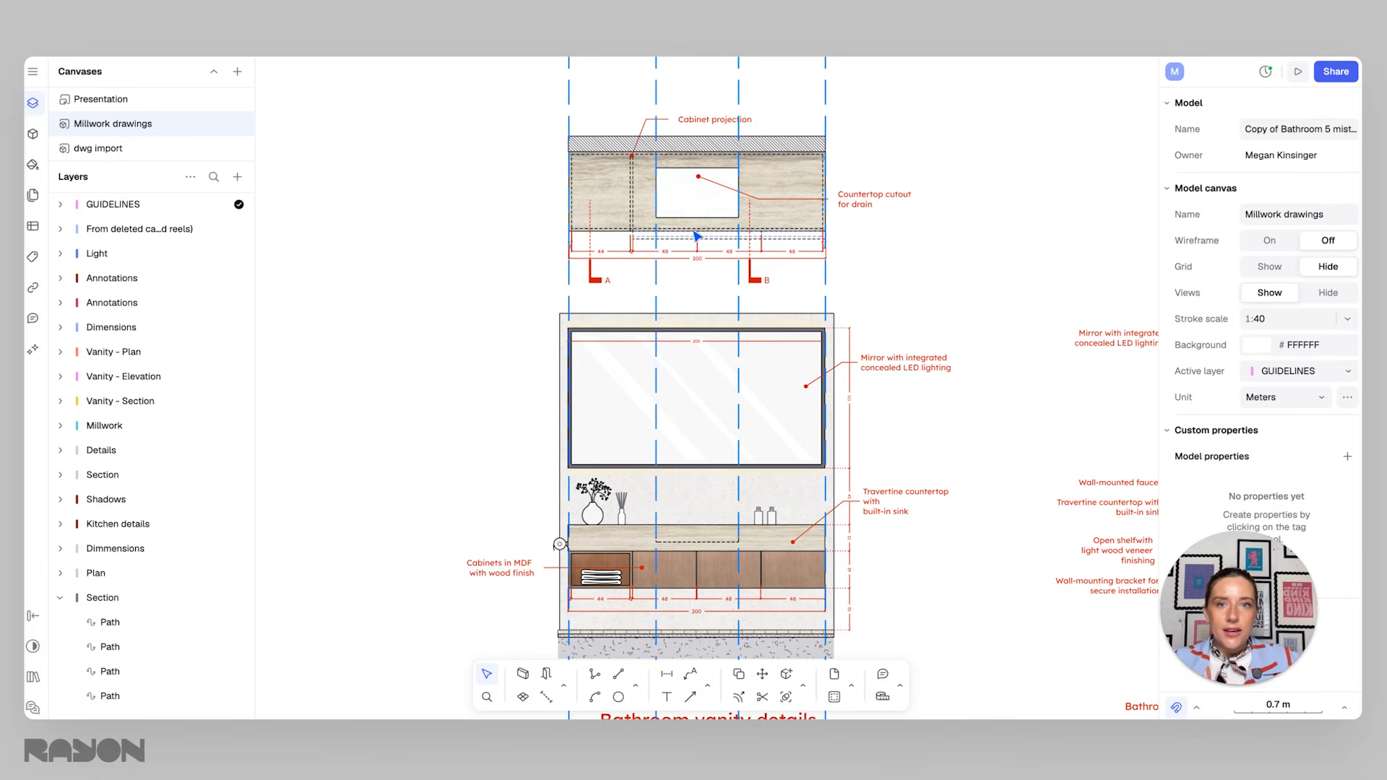
{"action": "middle_click_drag", "start_coordinate": [742, 169], "coordinate": [714, 244]}
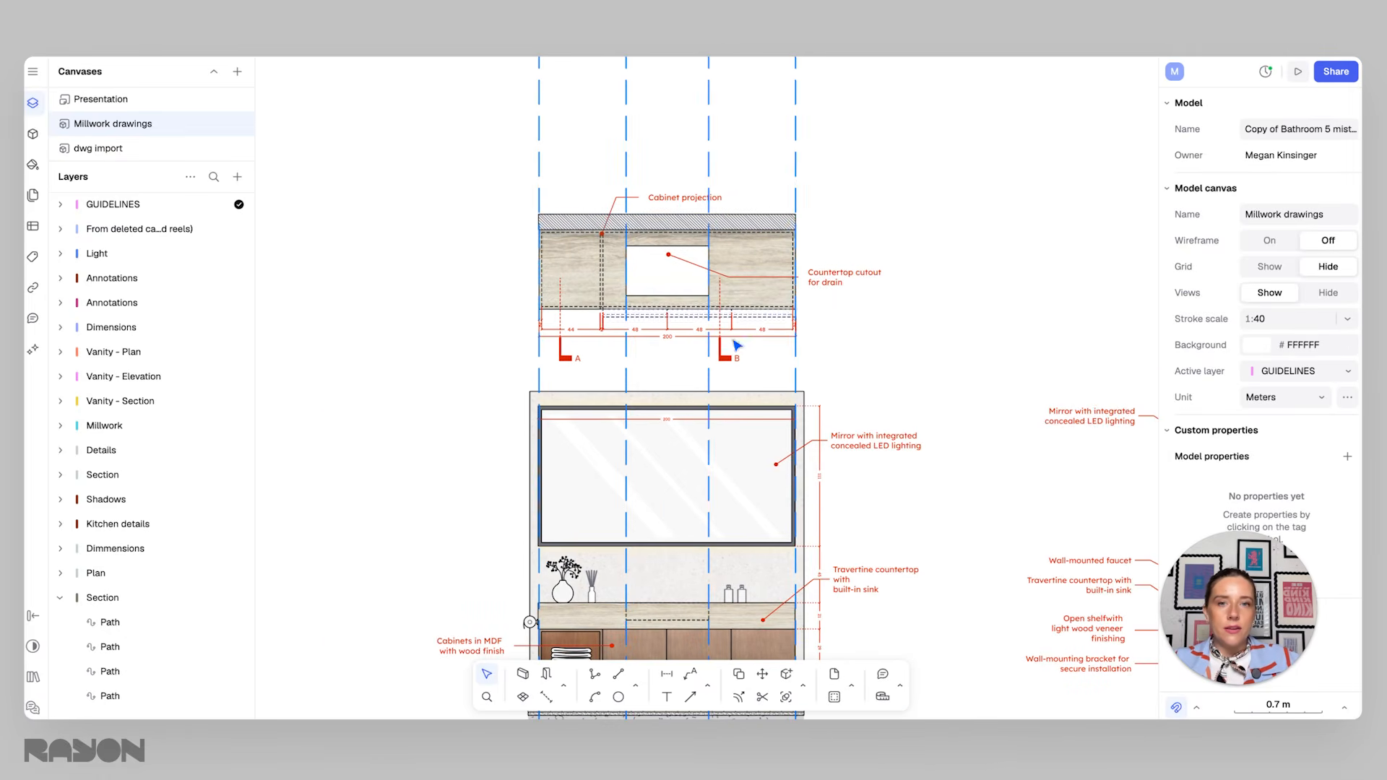
{"action": "scroll", "coordinate": [737, 257], "scroll_direction": "down", "scroll_amount": 3}
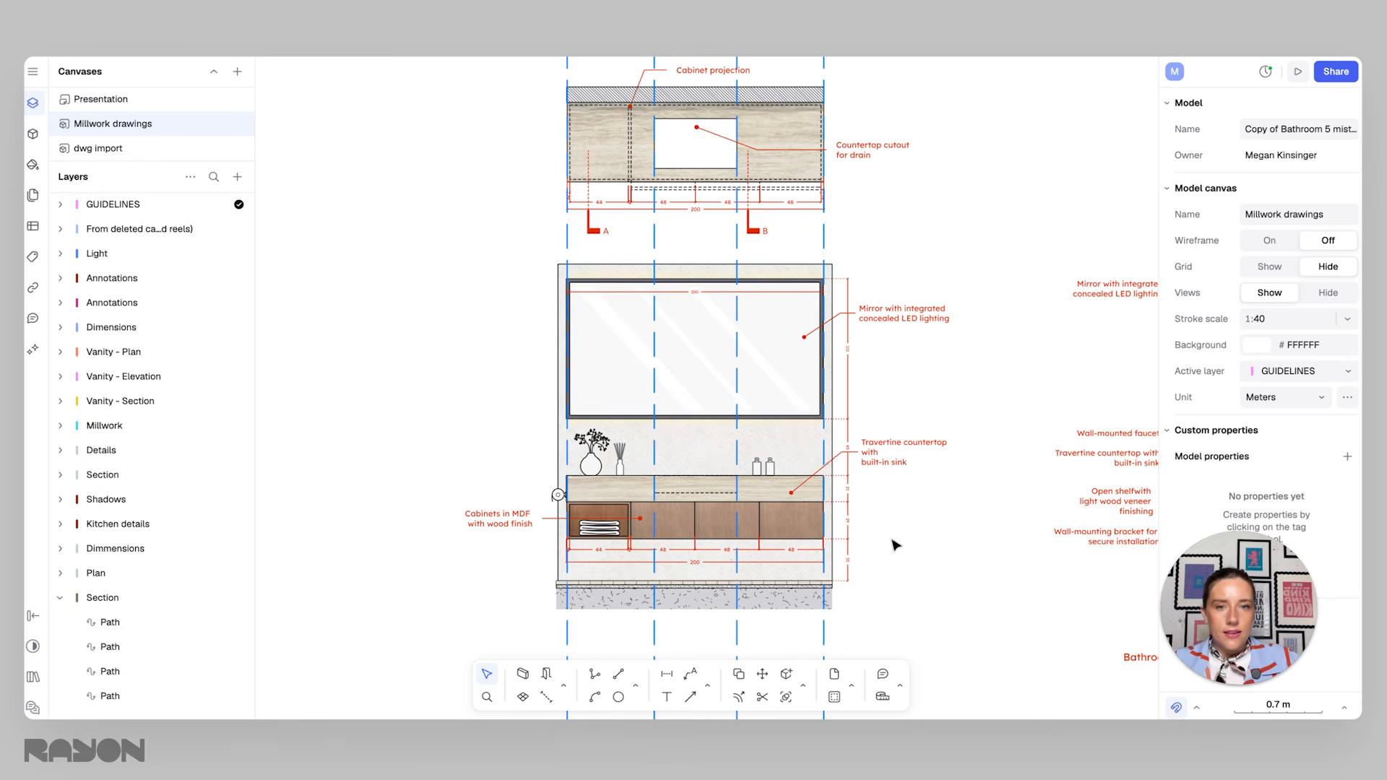
{"action": "mouse_move", "coordinate": [934, 505]}
{"action": "middle_mouse_down"}
{"action": "mouse_move", "coordinate": [579, 488]}
{"action": "mouse_move", "coordinate": [777, 439]}
{"action": "mouse_move", "coordinate": [898, 445]}
{"action": "middle_mouse_up"}
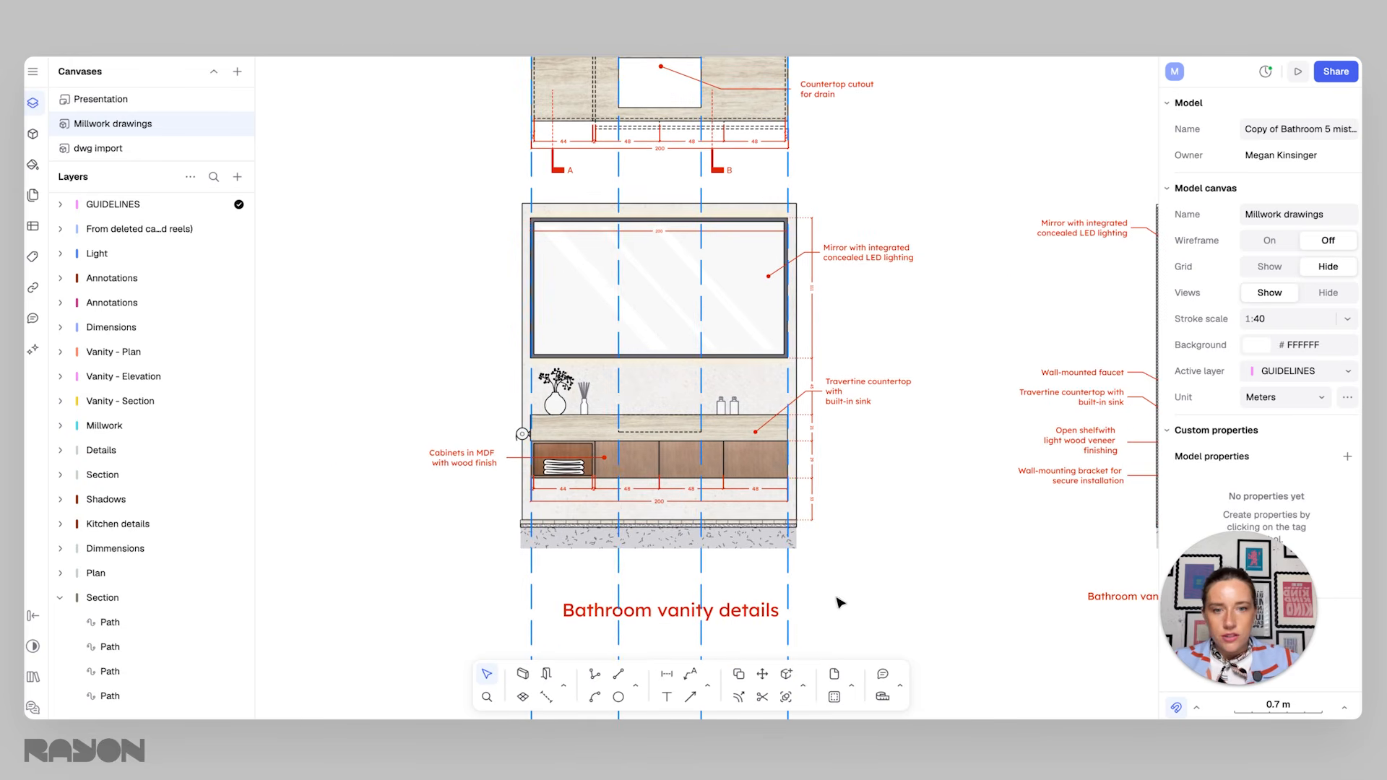
Step: Place horizontal guidelines across the elevation at the mirror's top and bottom edges and the countertop's top edge
{"action": "left_click", "coordinate": [149, 210]}
{"action": "left_click", "coordinate": [637, 686]}
{"action": "left_click", "coordinate": [661, 654]}
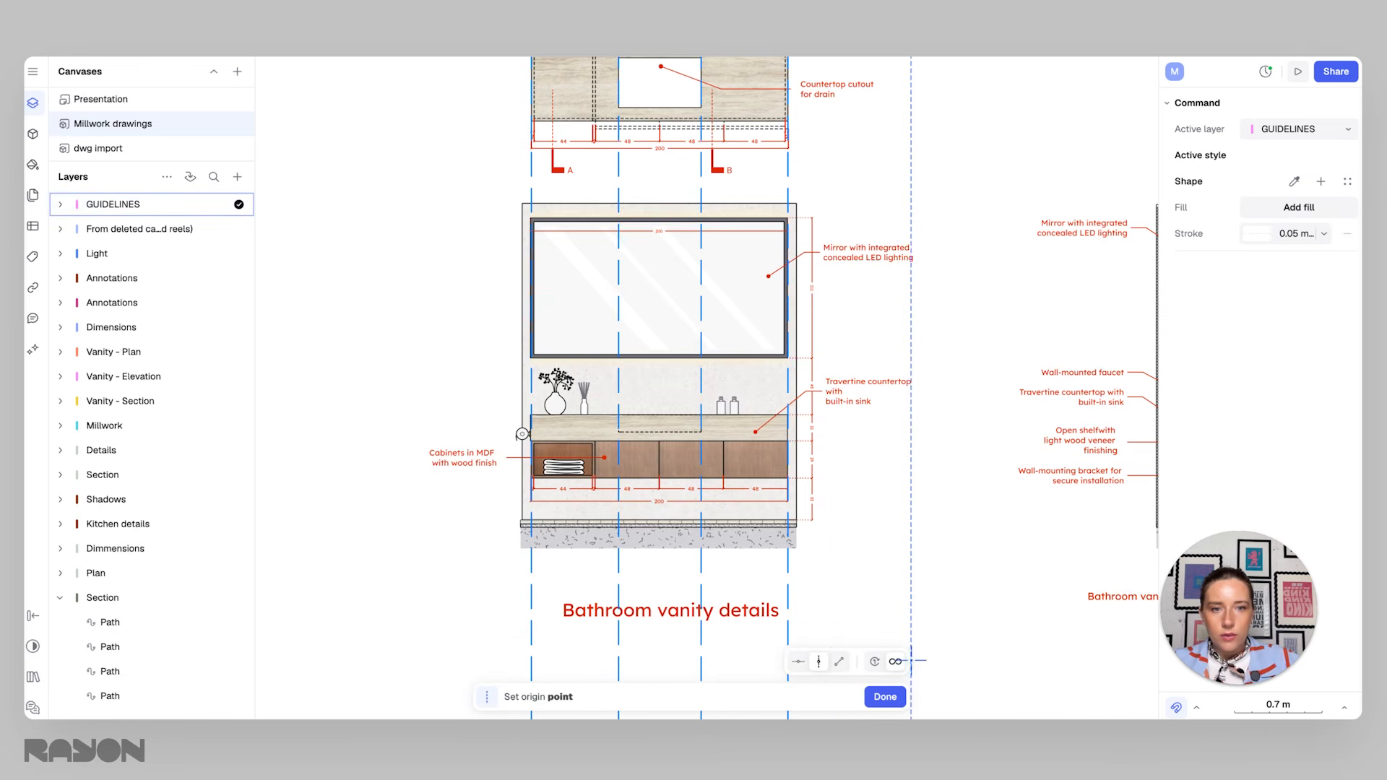
{"action": "left_click", "coordinate": [798, 663]}
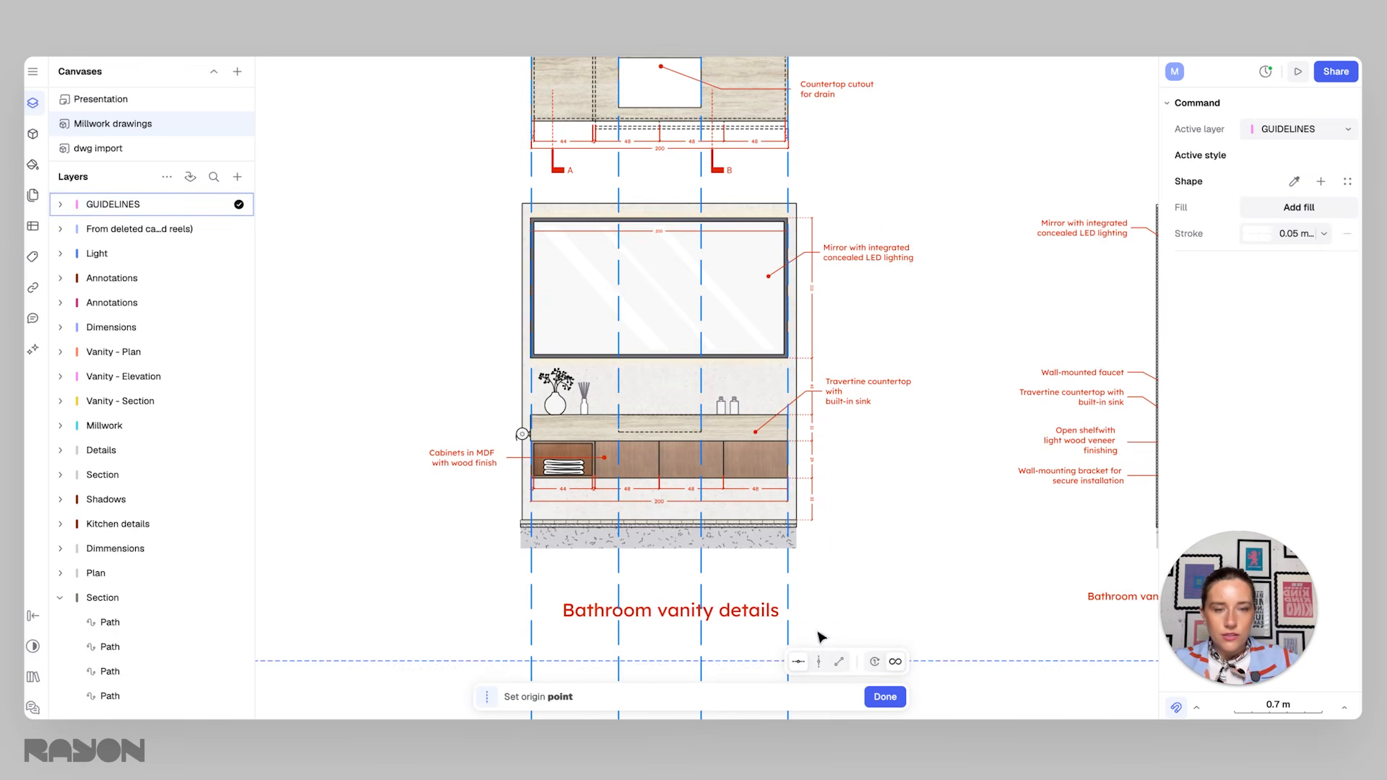
{"action": "scroll", "coordinate": [782, 205], "scroll_direction": "up", "scroll_amount": 1}
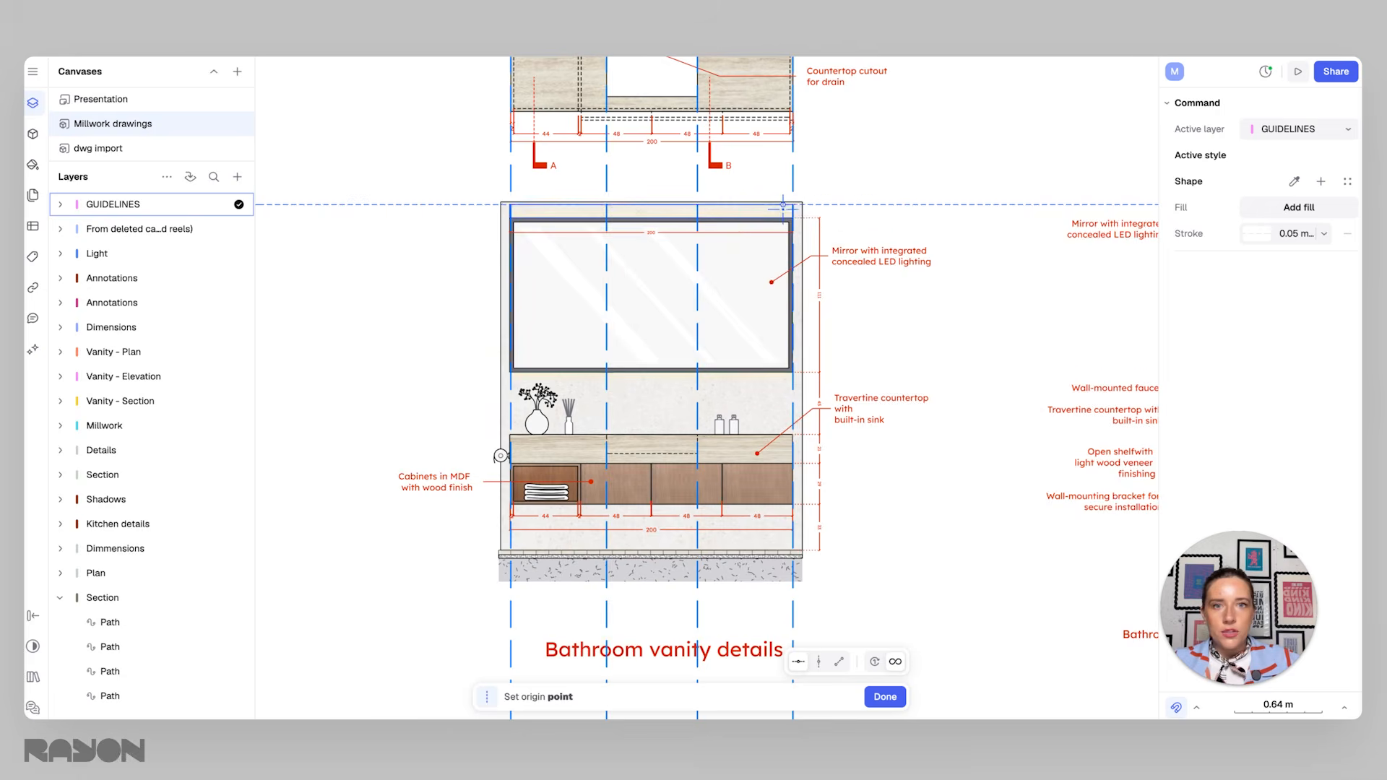
{"action": "scroll", "coordinate": [791, 216], "scroll_direction": "up", "scroll_amount": 3}
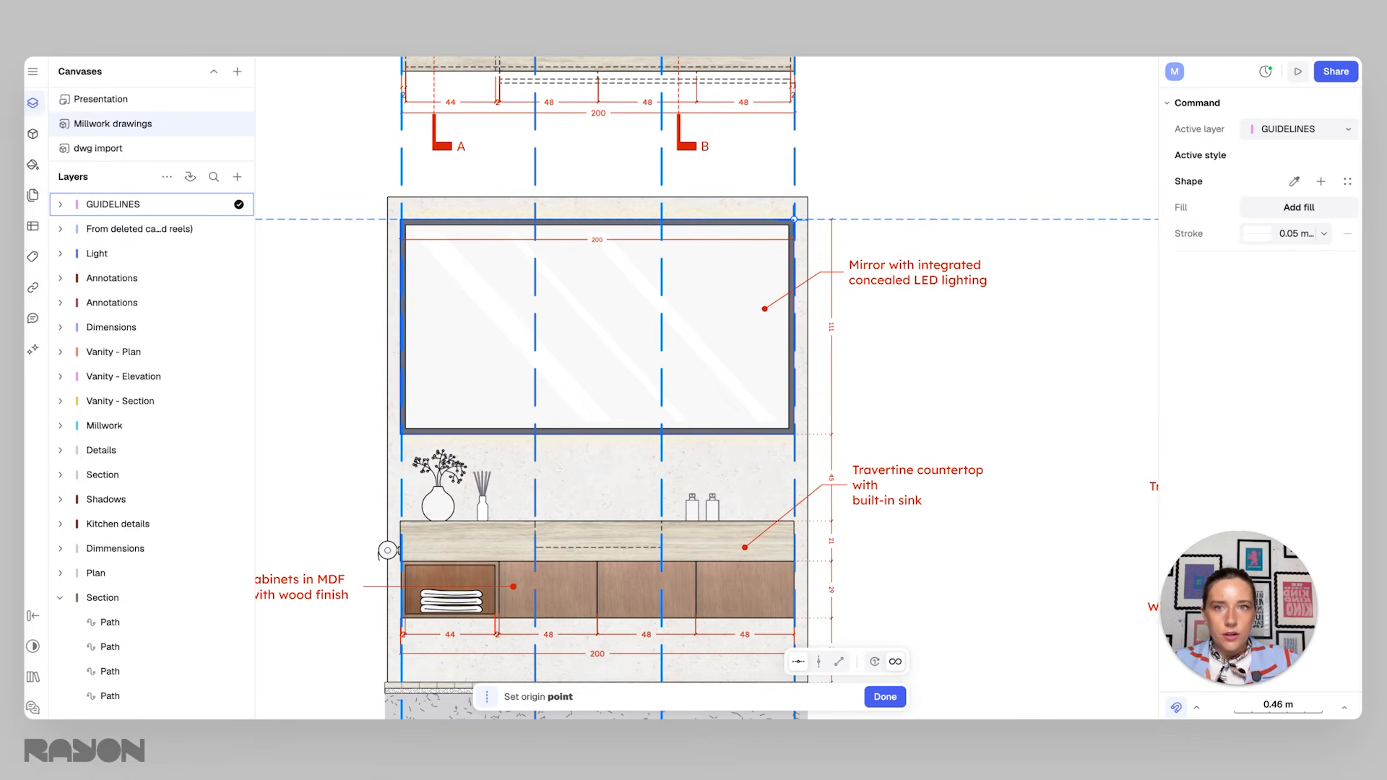
{"action": "left_click", "coordinate": [794, 218]}
{"action": "left_click", "coordinate": [794, 435]}
{"action": "left_click", "coordinate": [794, 520]}
Step: Place horizontal guidelines across the elevation at the cabinets' top and bottom edges and at the floor line, finishing the guideline command
{"action": "middle_click_drag", "start_coordinate": [826, 589], "coordinate": [835, 438]}
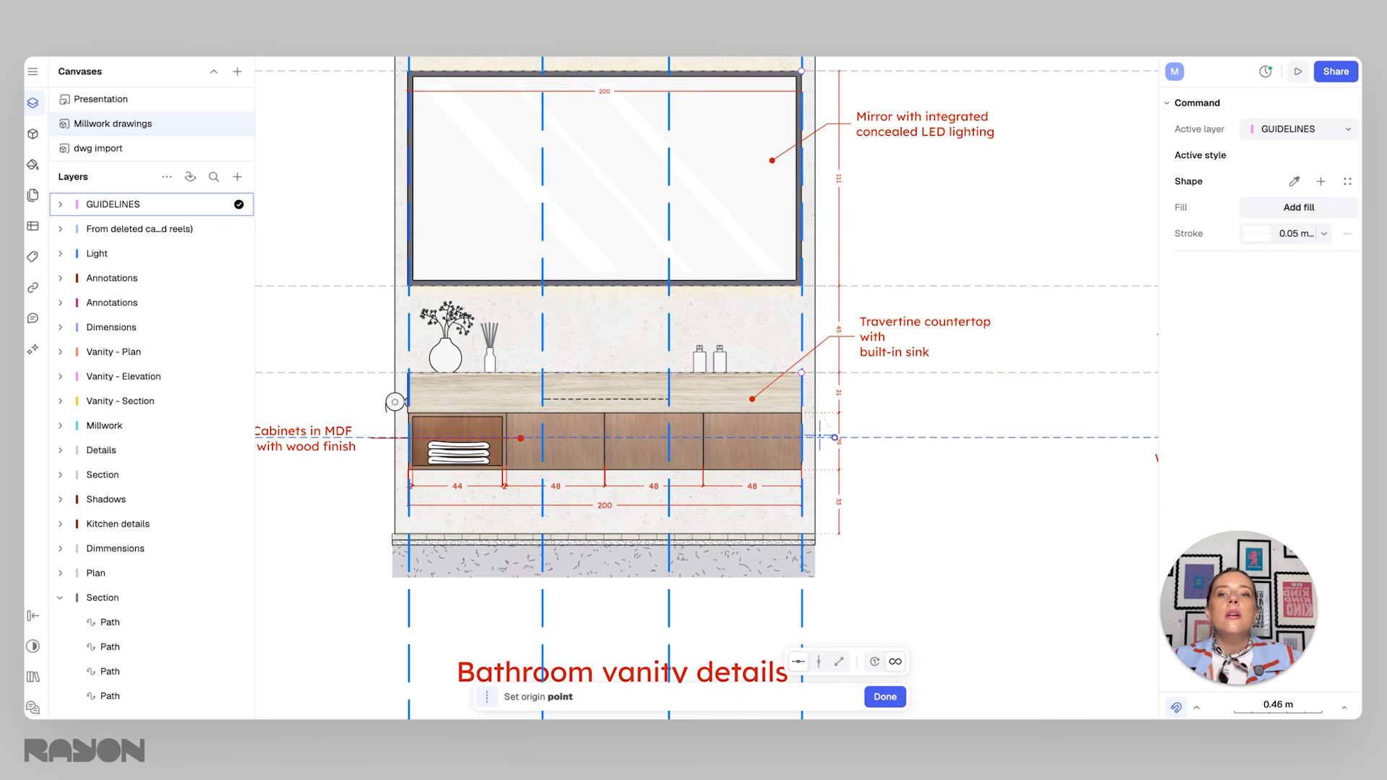
{"action": "scroll", "coordinate": [831, 436], "scroll_direction": "up", "scroll_amount": 2}
{"action": "left_click", "coordinate": [801, 409]}
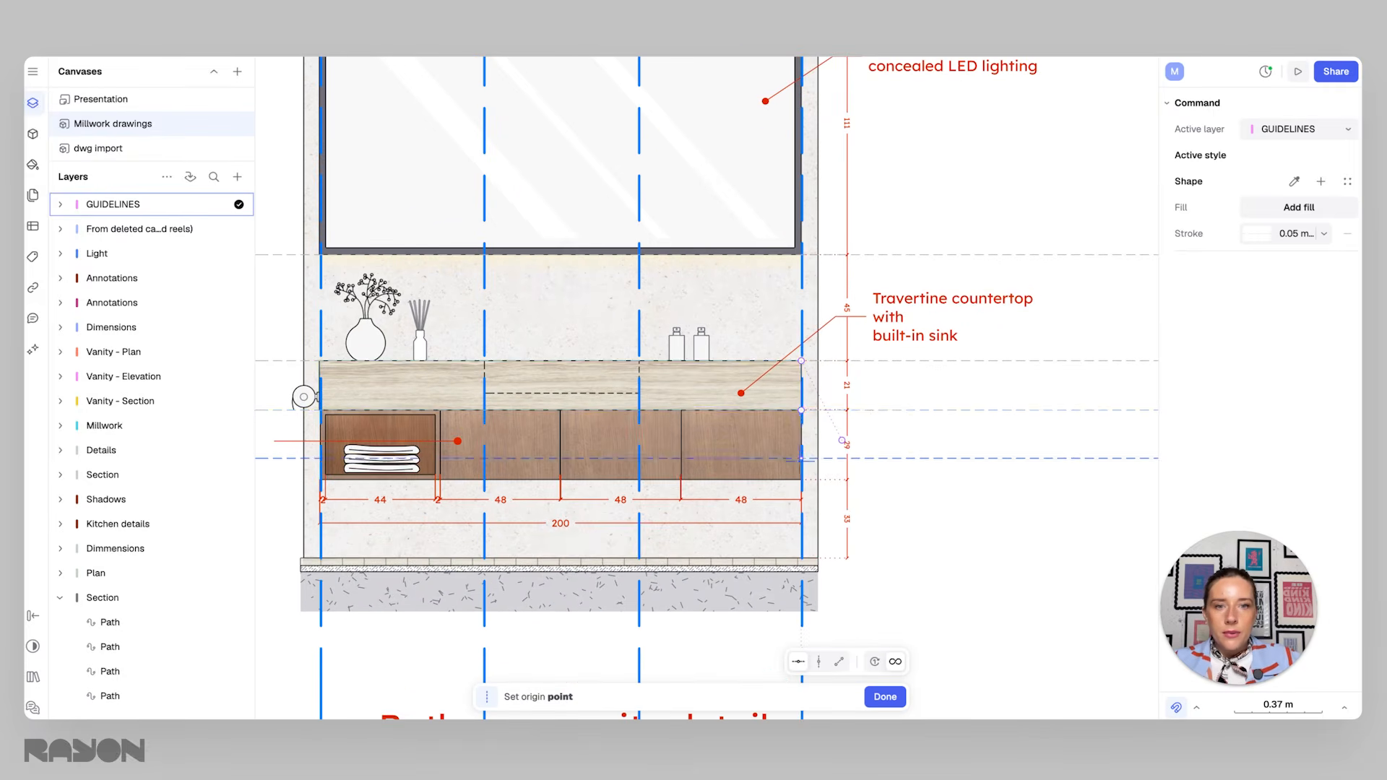
{"action": "left_click", "coordinate": [801, 479]}
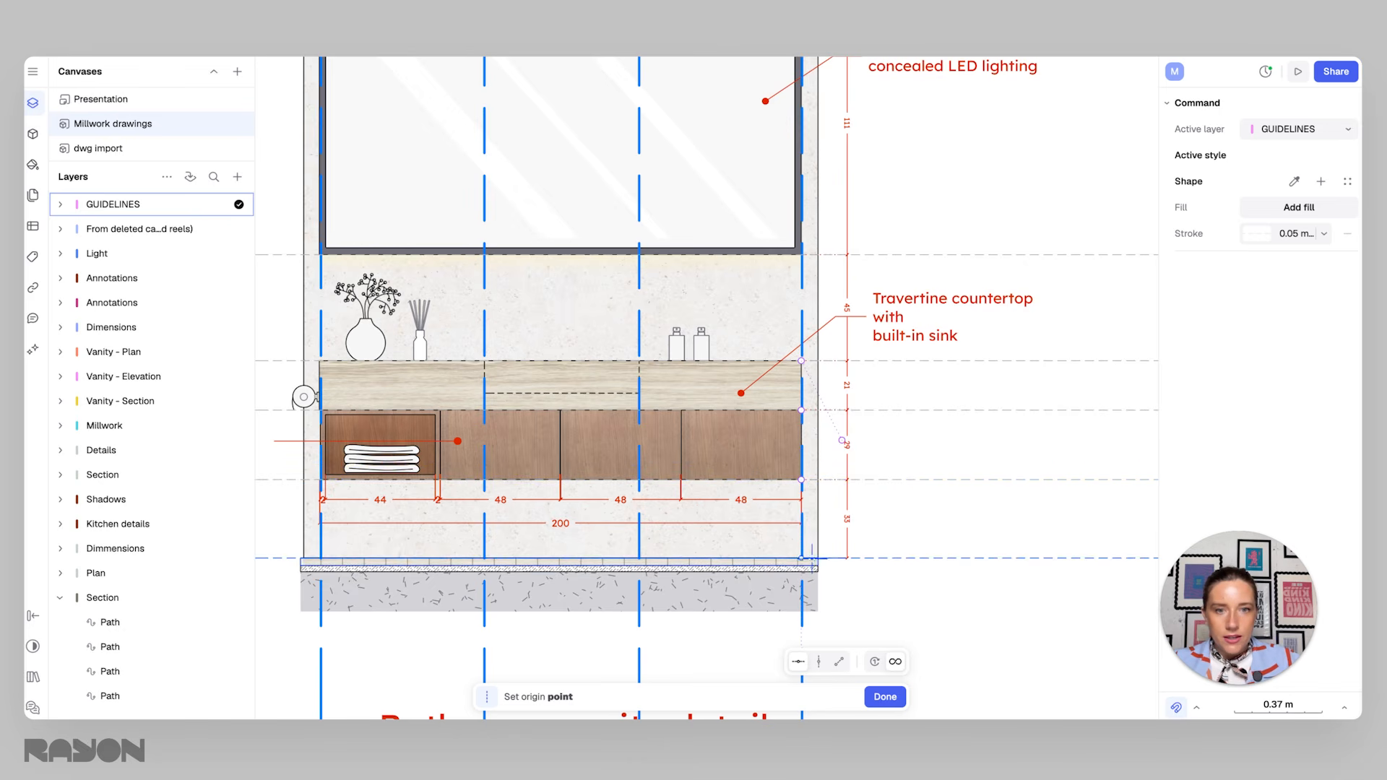
{"action": "left_click", "coordinate": [895, 565]}
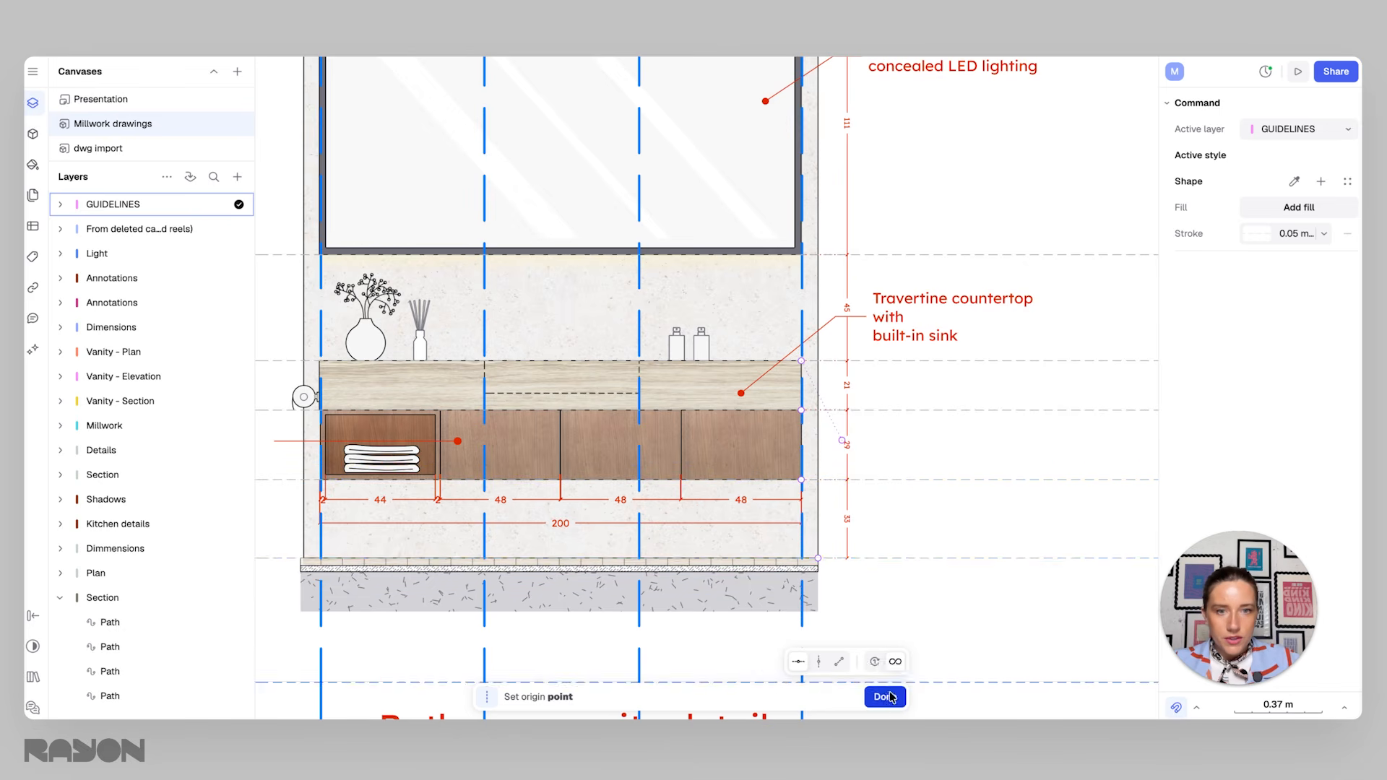
{"action": "left_click", "coordinate": [890, 699]}
Step: Copy the vertical guidelines' blue 0.25 mm stroke style onto the six horizontal guidelines and clear the selection
{"action": "scroll", "coordinate": [916, 496], "scroll_direction": "down", "scroll_amount": 8}
{"action": "middle_click_drag", "start_coordinate": [946, 498], "coordinate": [692, 503]}
{"action": "left_click", "coordinate": [737, 568]}
{"action": "key", "text": "ctrl+z"}
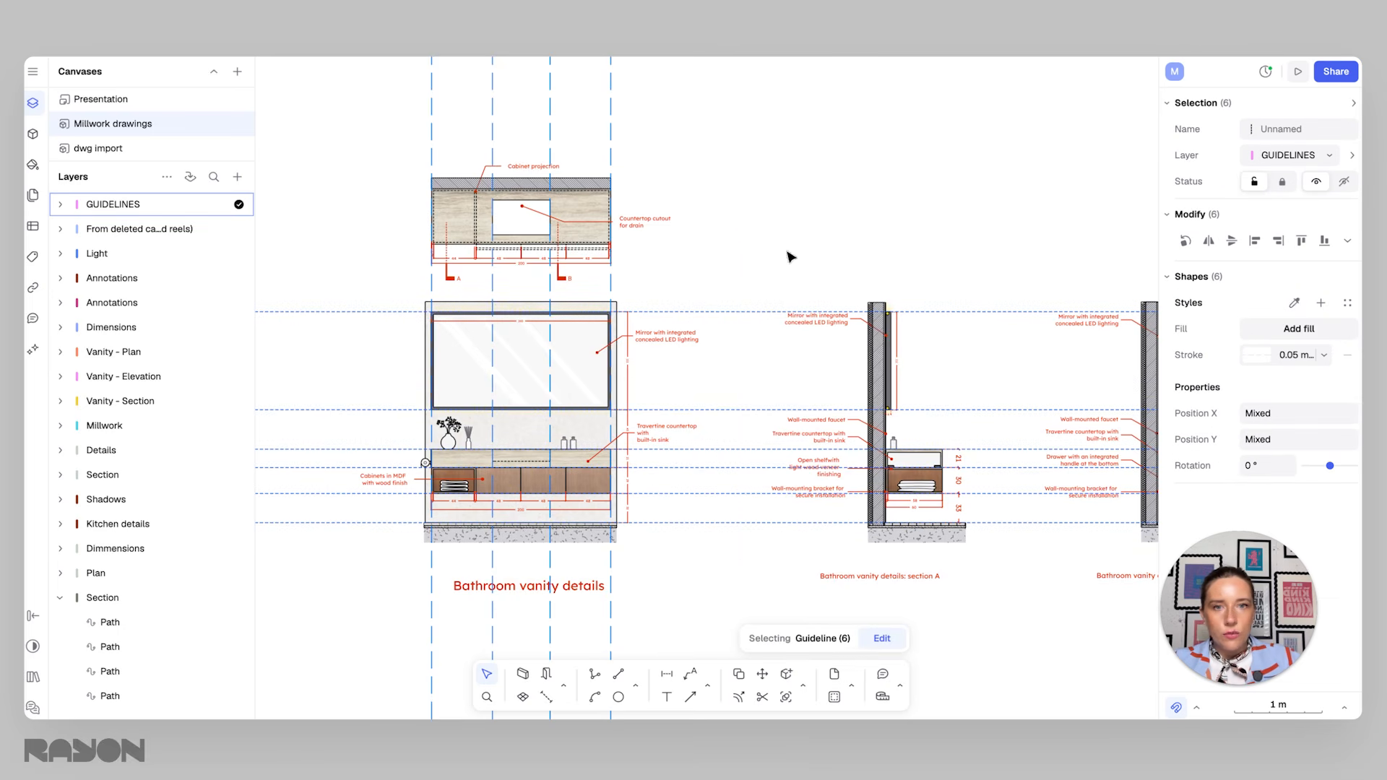
{"action": "left_click", "coordinate": [1295, 304]}
{"action": "left_click", "coordinate": [618, 290]}
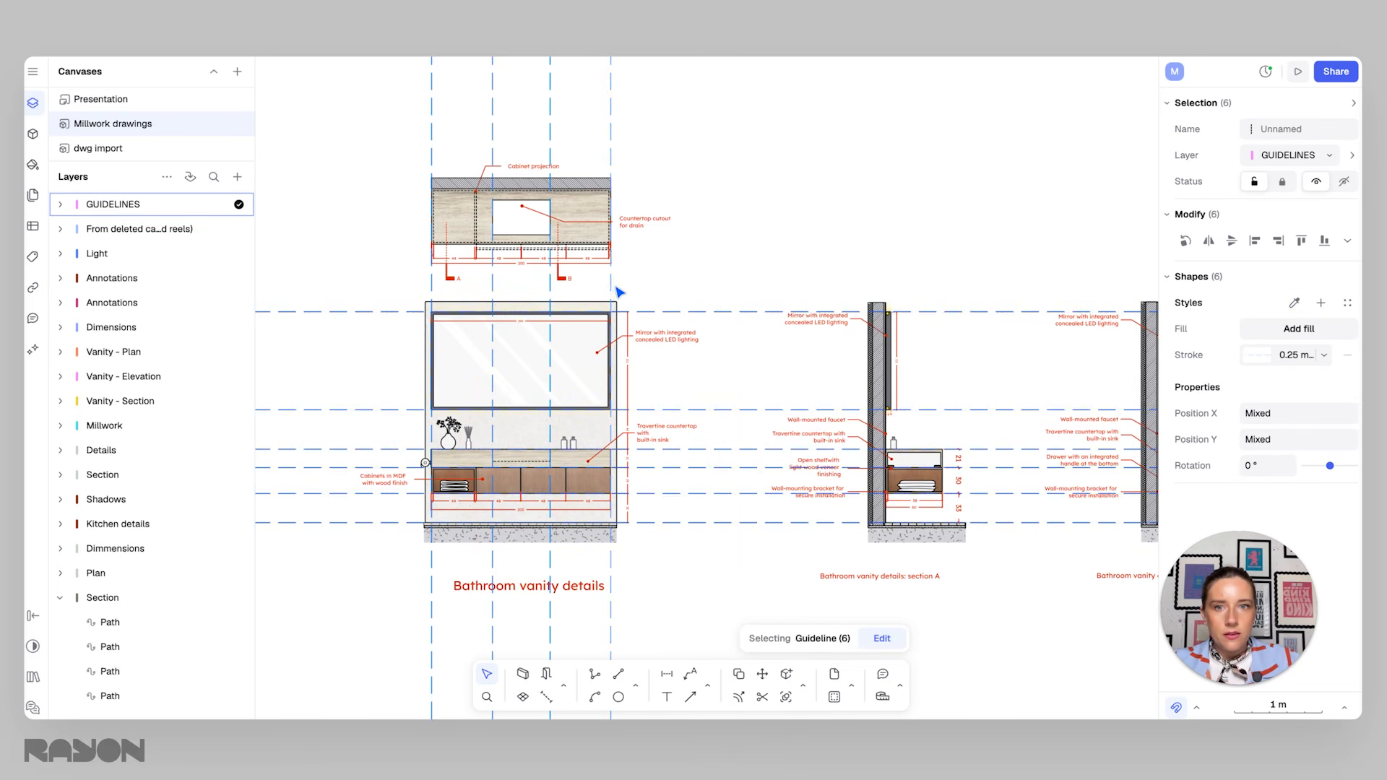
{"action": "left_click", "coordinate": [1056, 607]}
Step: Examine how the mirror, countertop, cabinets and floor in the sections line up with the elevation along the horizontal guidelines
{"action": "scroll", "coordinate": [734, 448], "scroll_direction": "right", "scroll_amount": 3}
{"action": "scroll", "coordinate": [735, 448], "scroll_direction": "up", "scroll_amount": 1, "text": "ctrl"}
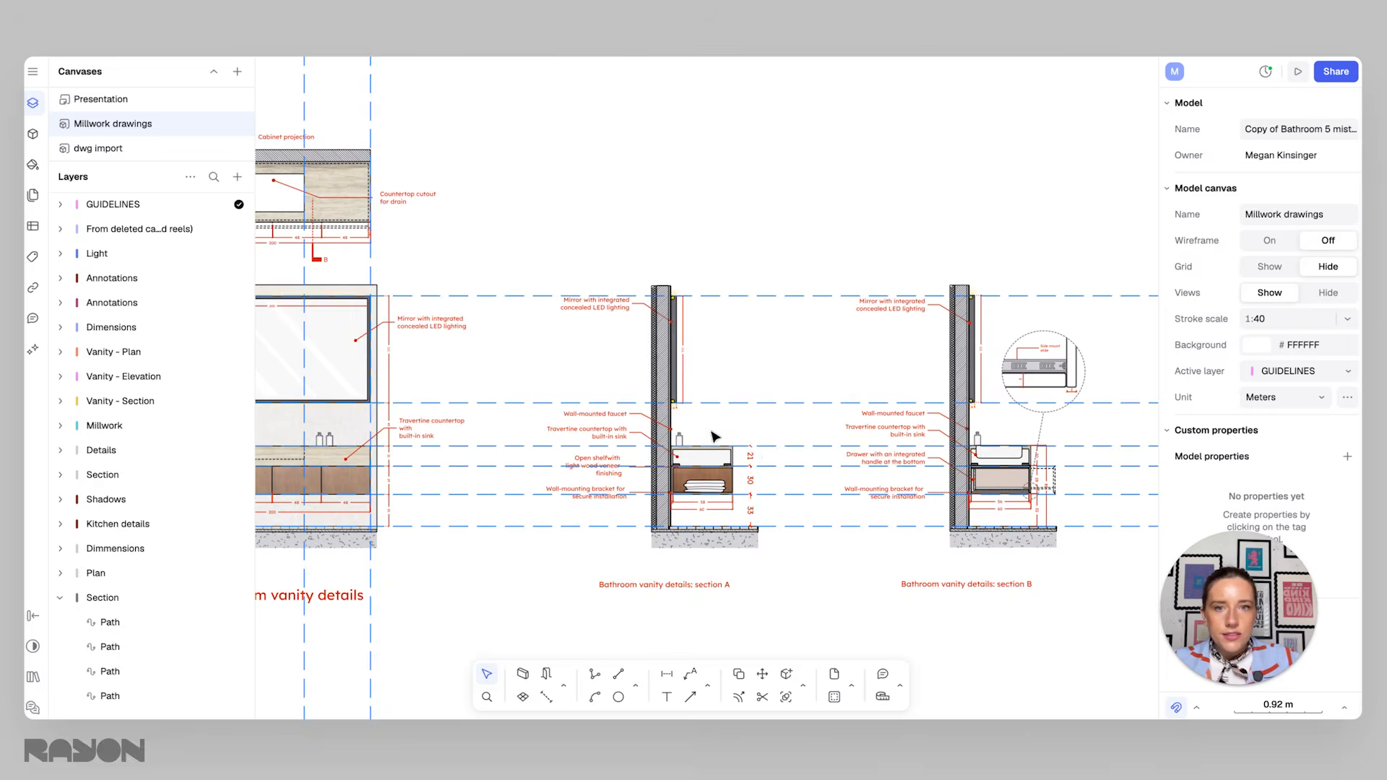
{"action": "scroll", "coordinate": [688, 310], "scroll_direction": "up", "scroll_amount": 3, "text": "ctrl"}
{"action": "scroll", "coordinate": [836, 332], "scroll_direction": "down", "scroll_amount": 5, "text": "ctrl"}
{"action": "scroll", "coordinate": [796, 393], "scroll_direction": "up", "scroll_amount": 5, "text": "ctrl"}
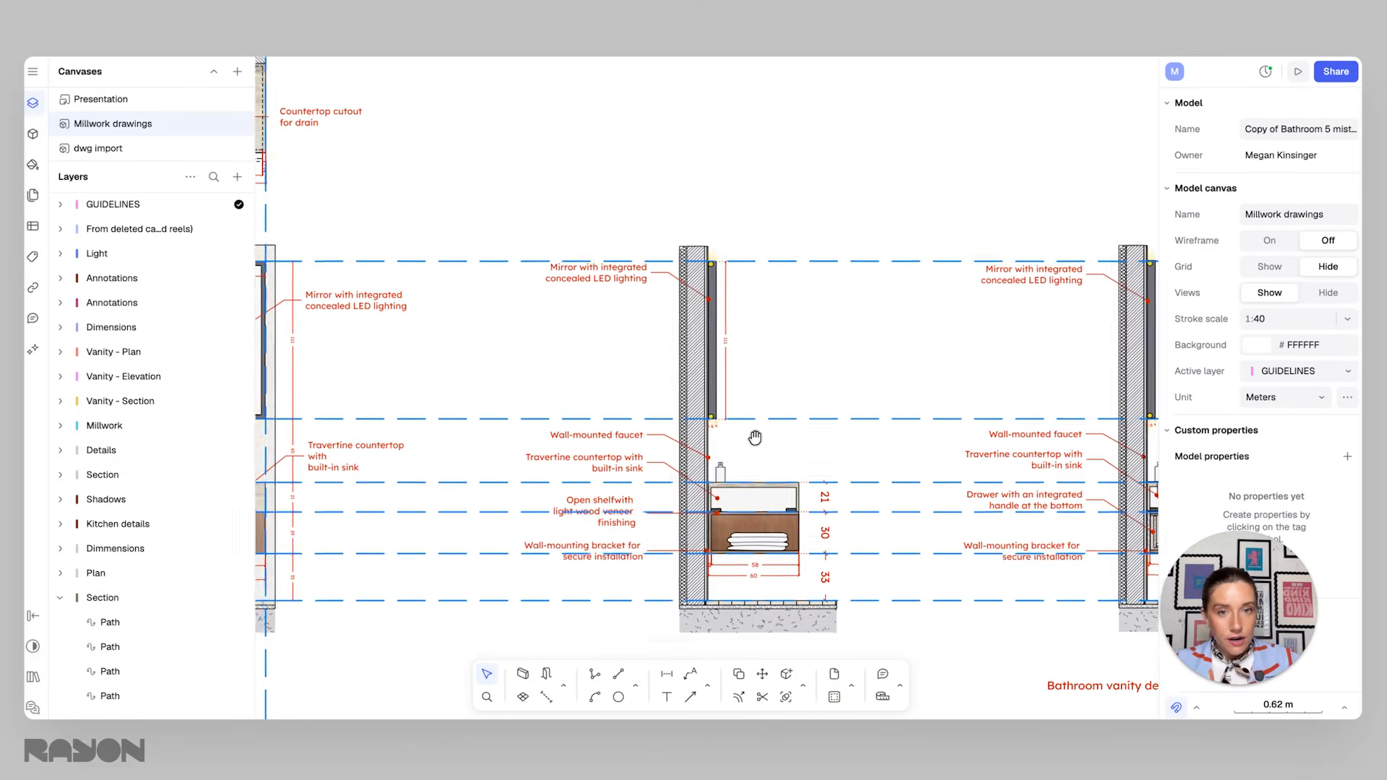
{"action": "scroll", "coordinate": [696, 325], "scroll_direction": "up", "scroll_amount": 3, "text": "ctrl"}
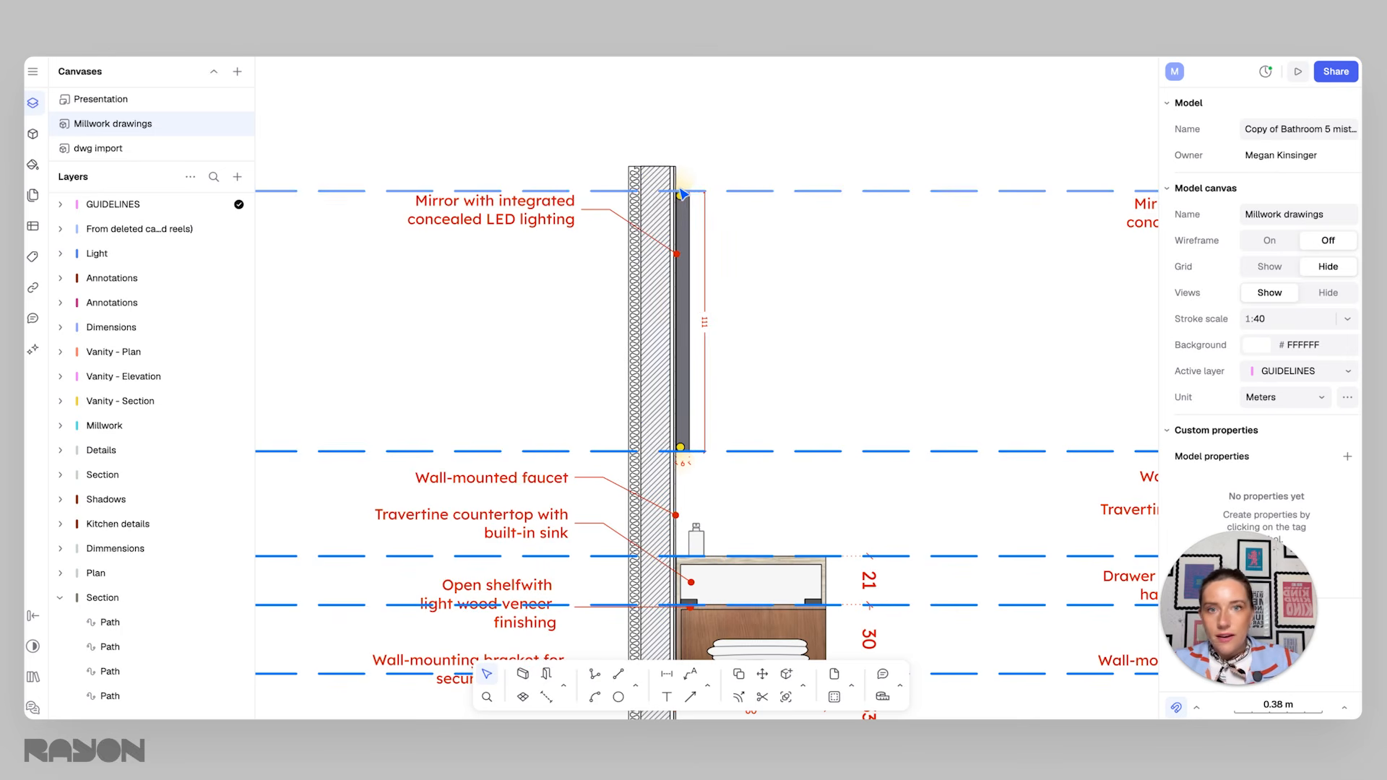
{"action": "middle_click_drag", "start_coordinate": [765, 526], "coordinate": [757, 303]}
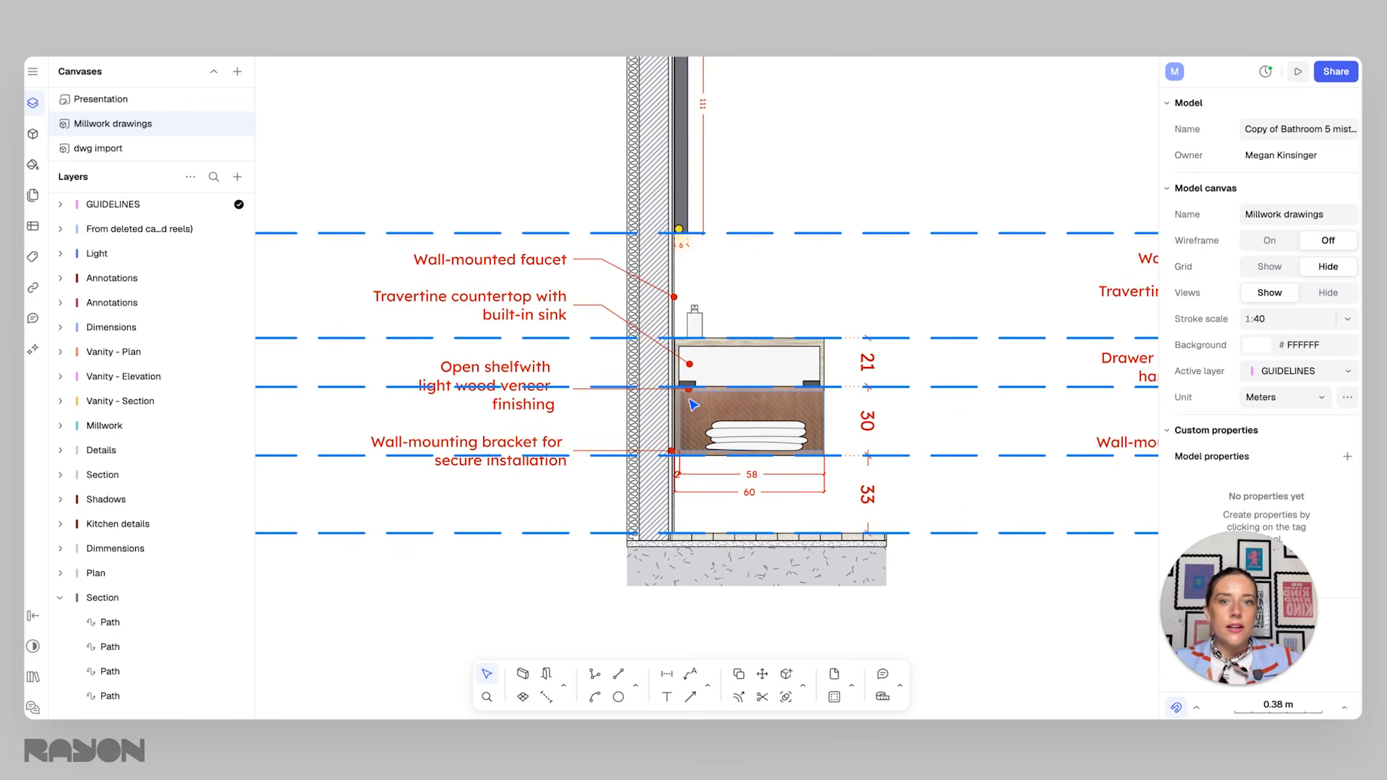
{"action": "middle_click_drag", "start_coordinate": [893, 473], "coordinate": [876, 478]}
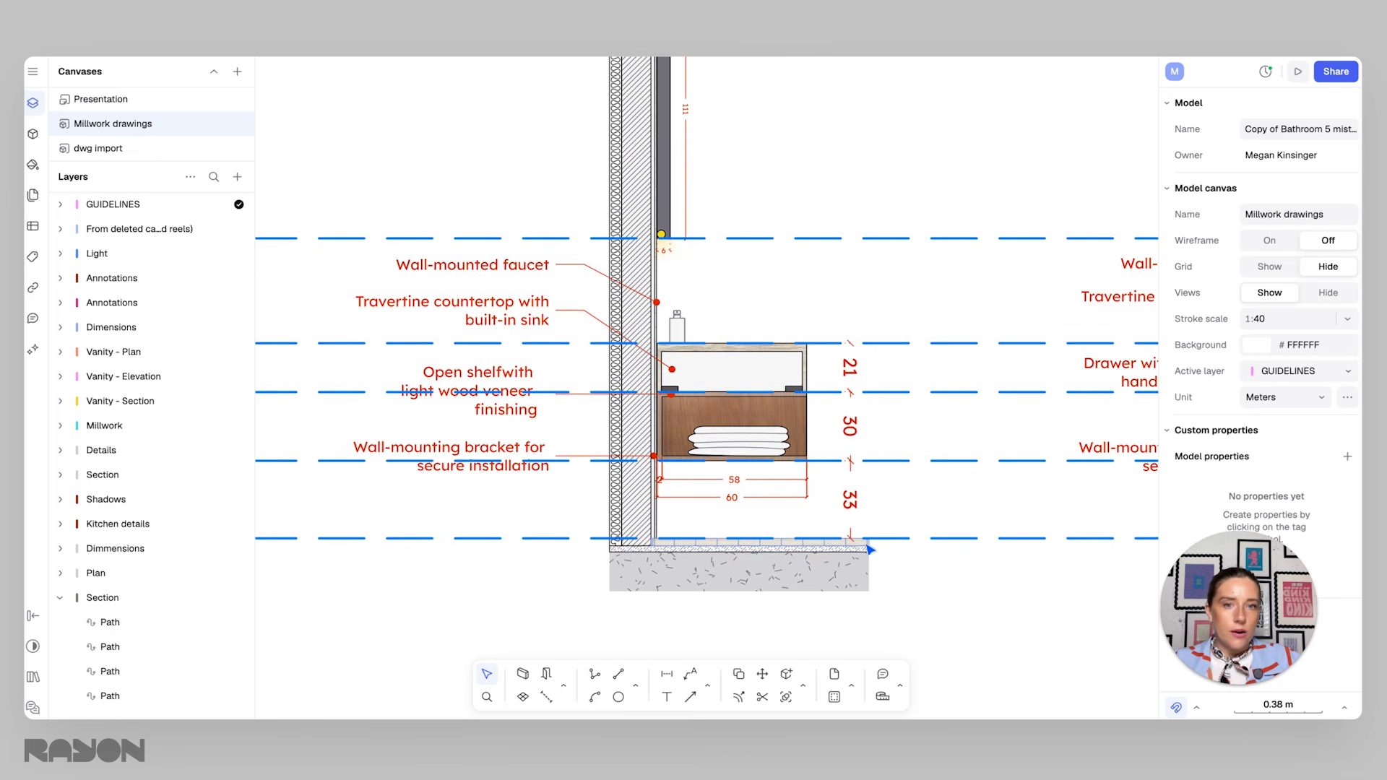
{"action": "scroll", "coordinate": [872, 551], "scroll_direction": "down", "scroll_amount": 10}
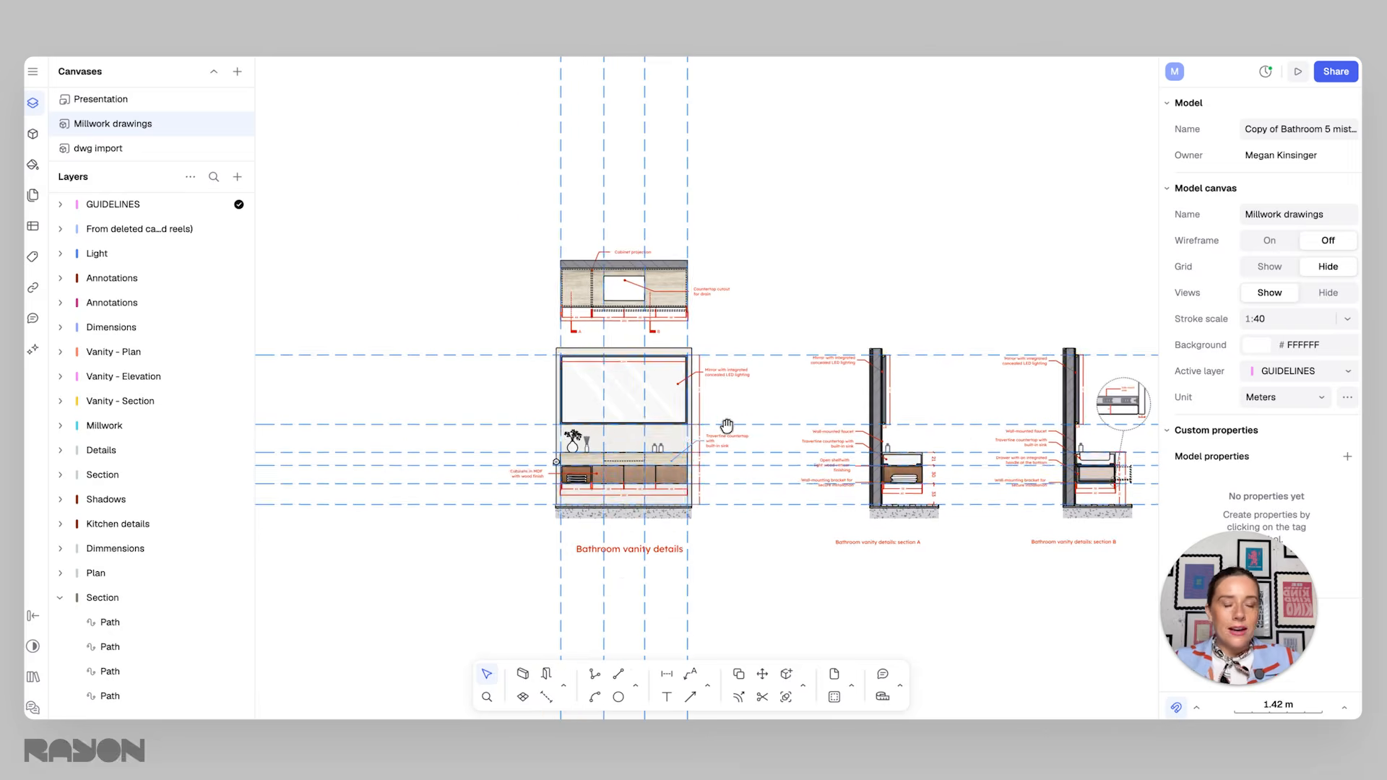
{"action": "middle_click_drag", "start_coordinate": [727, 426], "coordinate": [739, 416]}
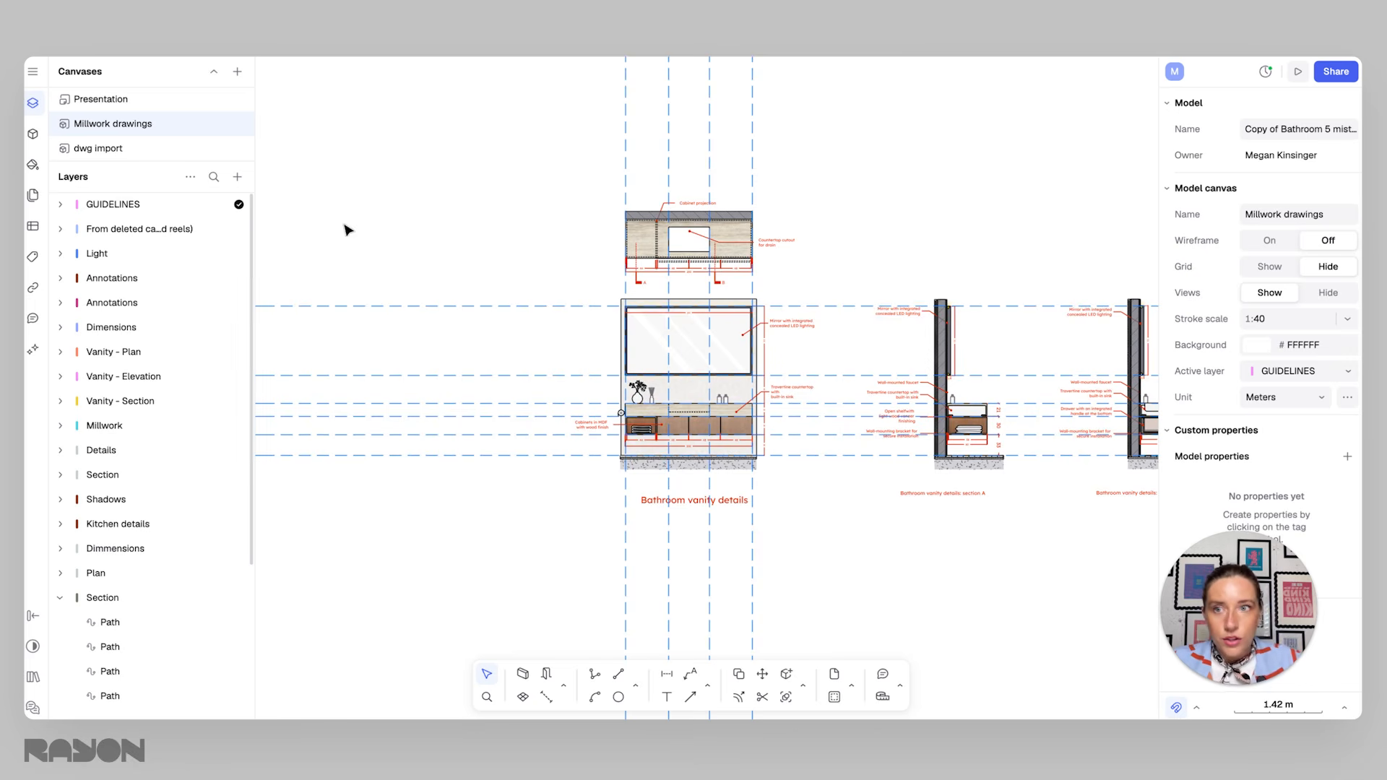
{"action": "middle_click_drag", "start_coordinate": [689, 241], "coordinate": [729, 311]}
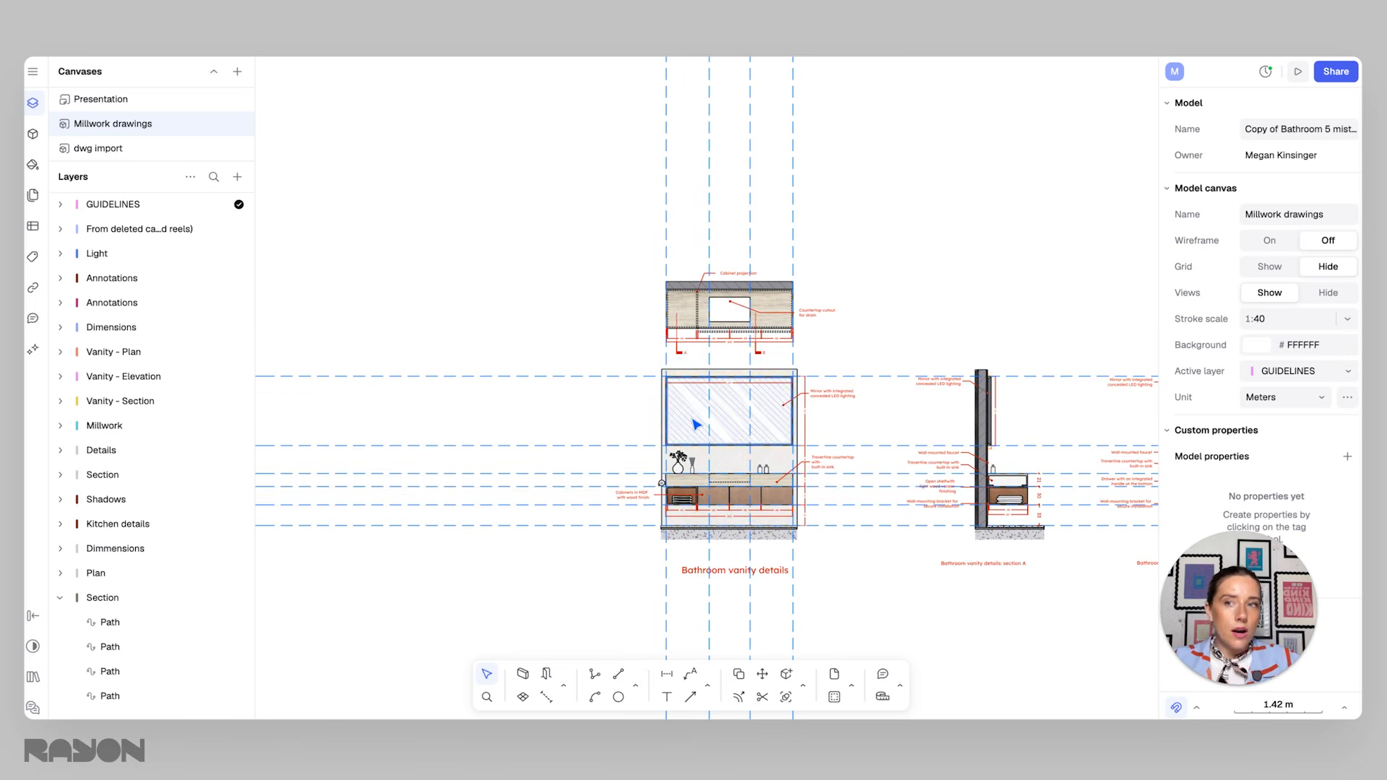
{"action": "middle_click_drag", "start_coordinate": [695, 424], "coordinate": [662, 392]}
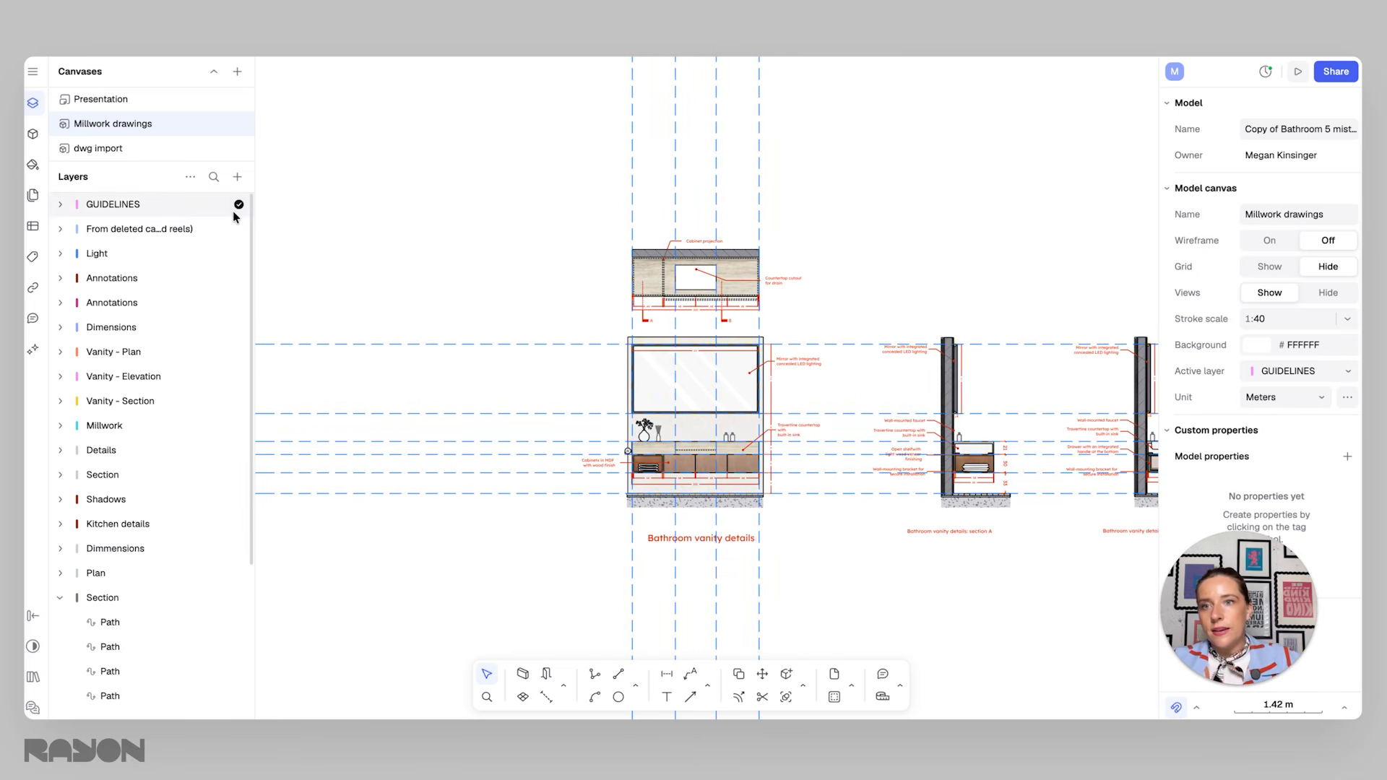
Step: Make the "From deleted canvas" layer active and hide the GUIDELINES layer
{"action": "left_click", "coordinate": [239, 229]}
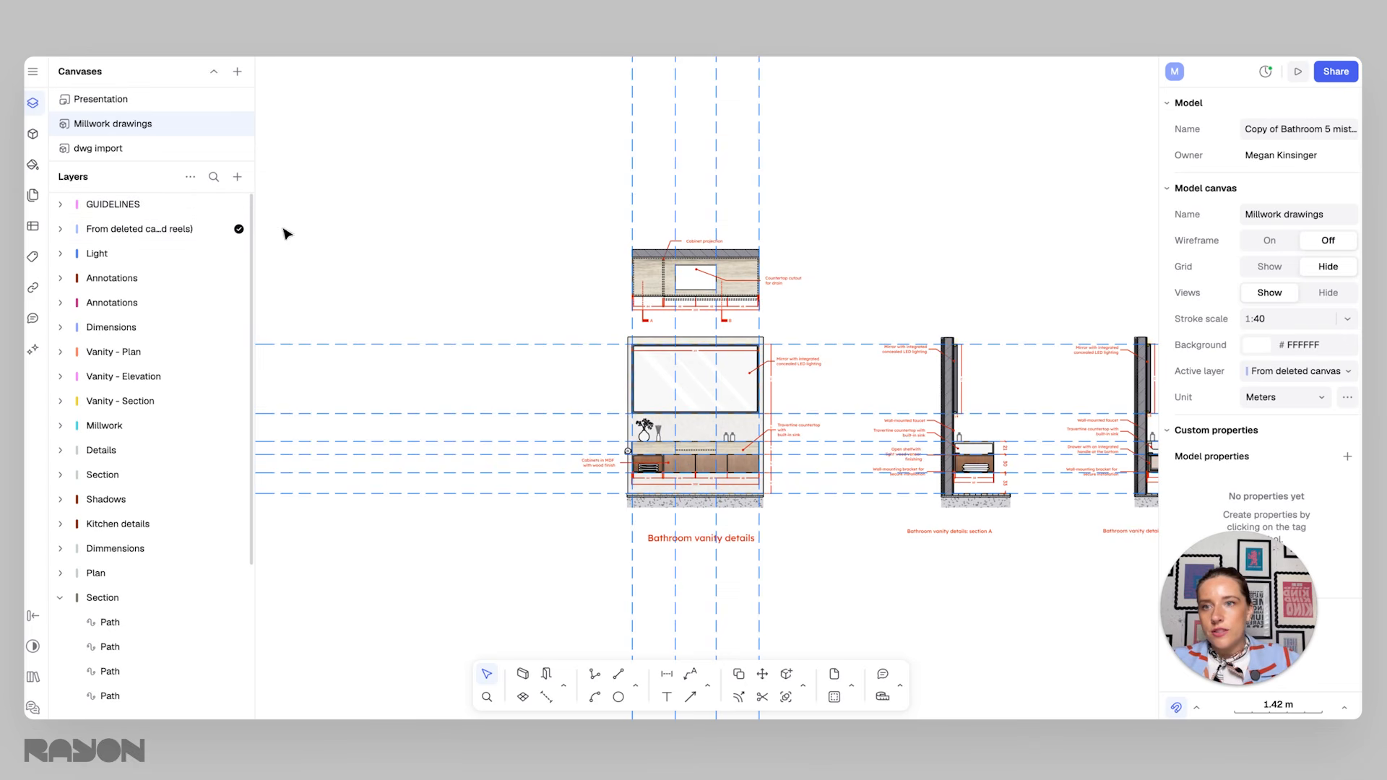
{"action": "left_click", "coordinate": [208, 205]}
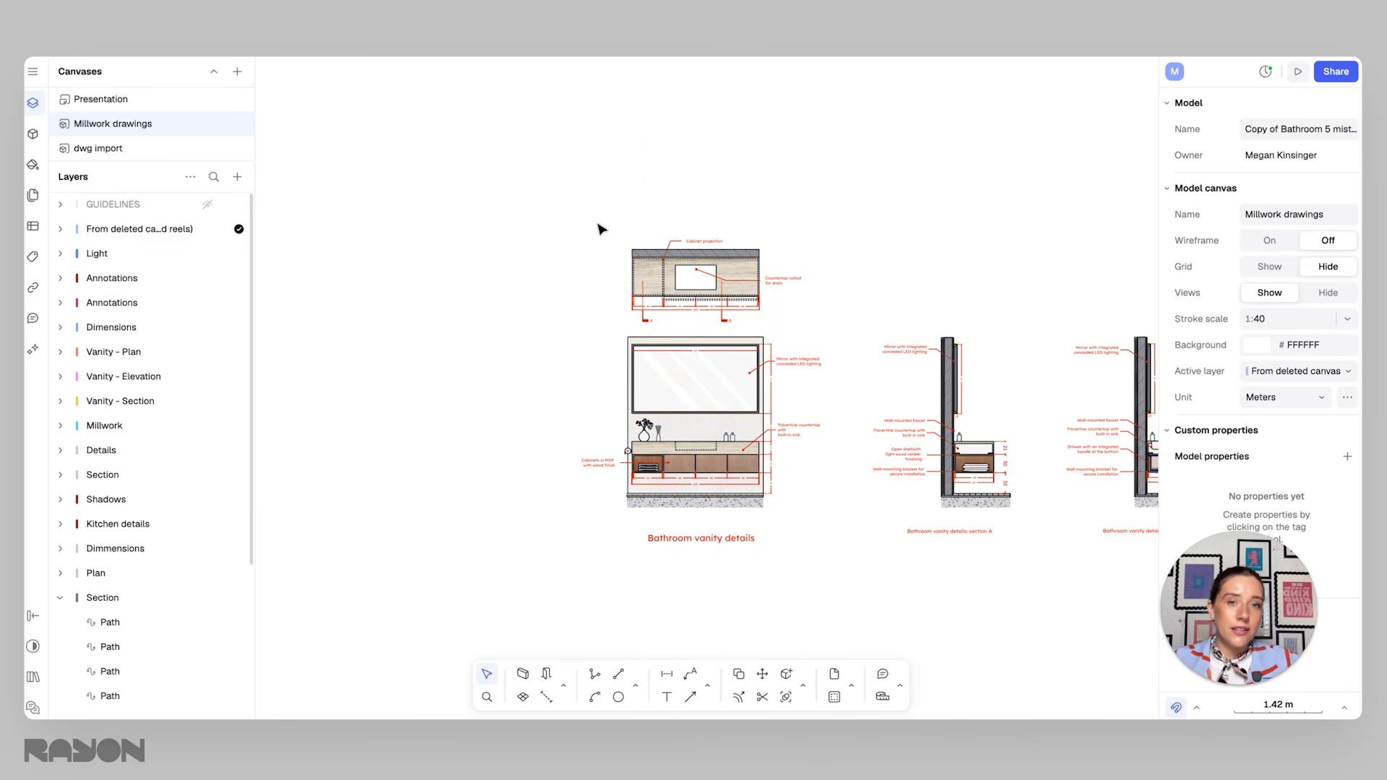
{"action": "scroll", "coordinate": [600, 226], "scroll_direction": "right", "scroll_amount": 5}
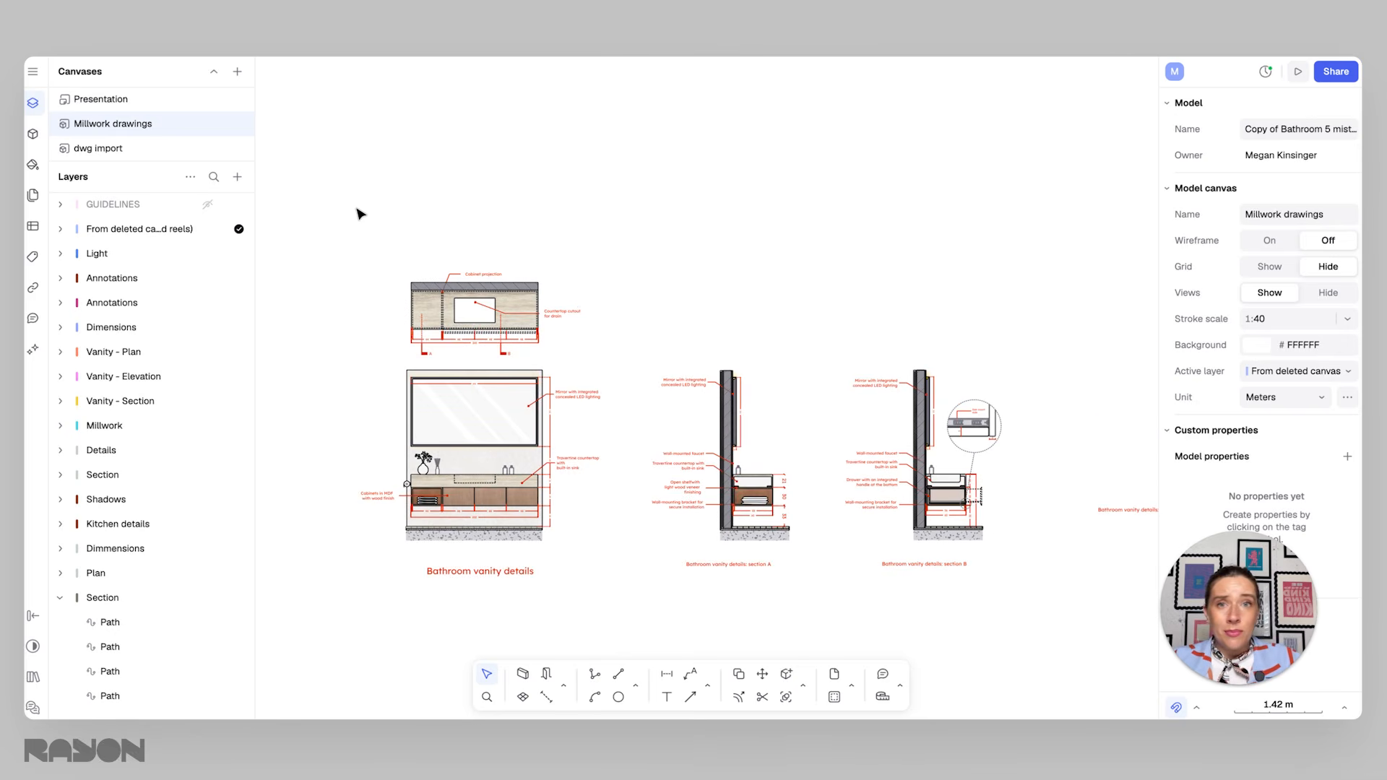
{"action": "scroll", "coordinate": [559, 205], "scroll_direction": "left", "scroll_amount": 1}
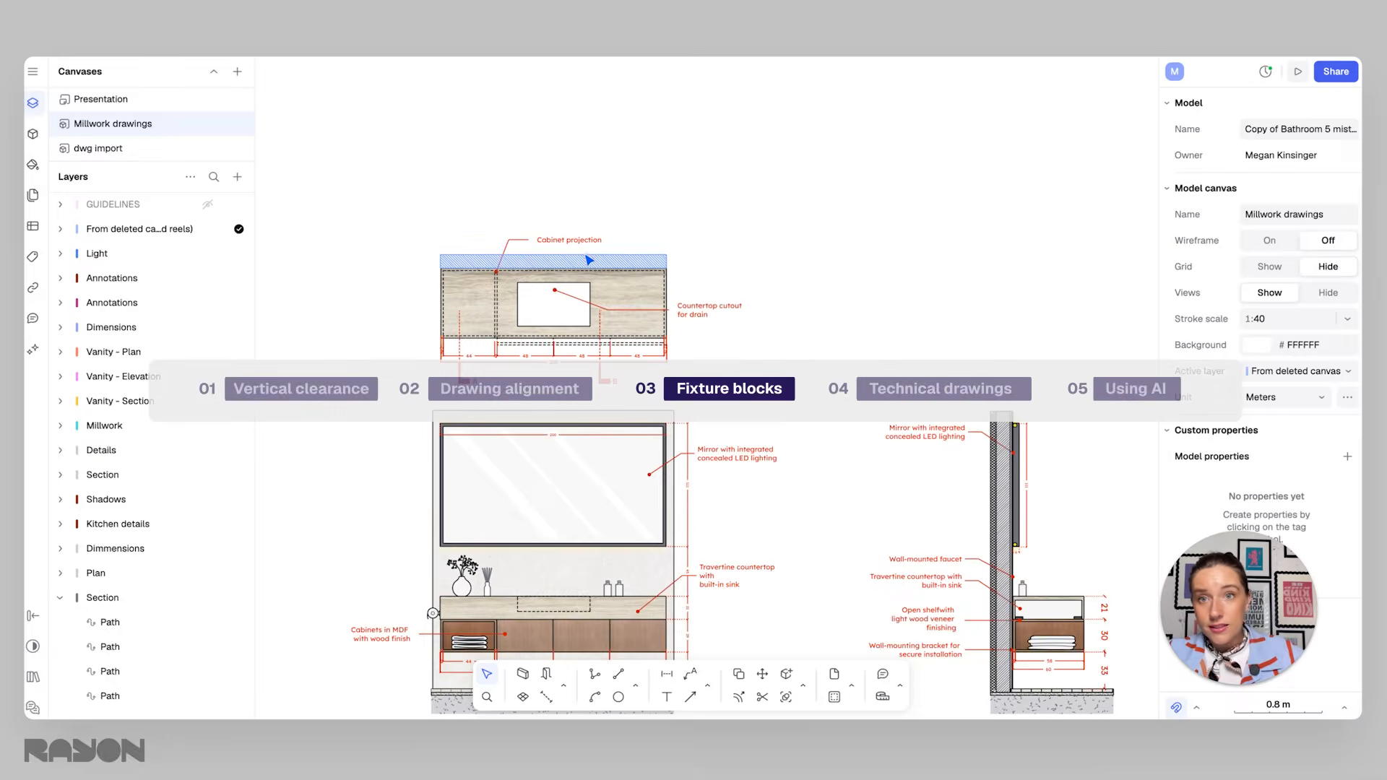
{"action": "left_click_drag", "start_coordinate": [627, 314], "coordinate": [690, 296]}
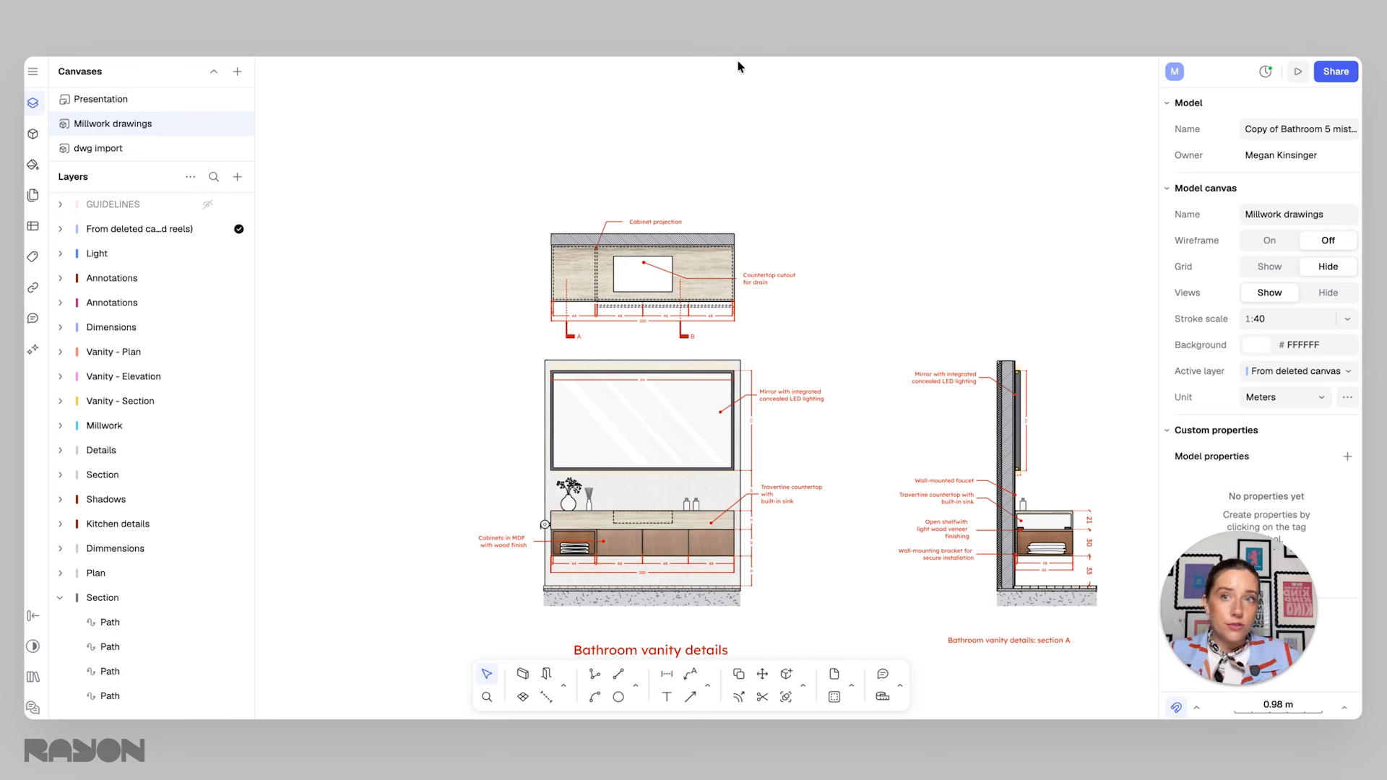
Step: Browse the Rayon block libraries for available bathroom fixture collections
{"action": "left_click", "coordinate": [32, 137]}
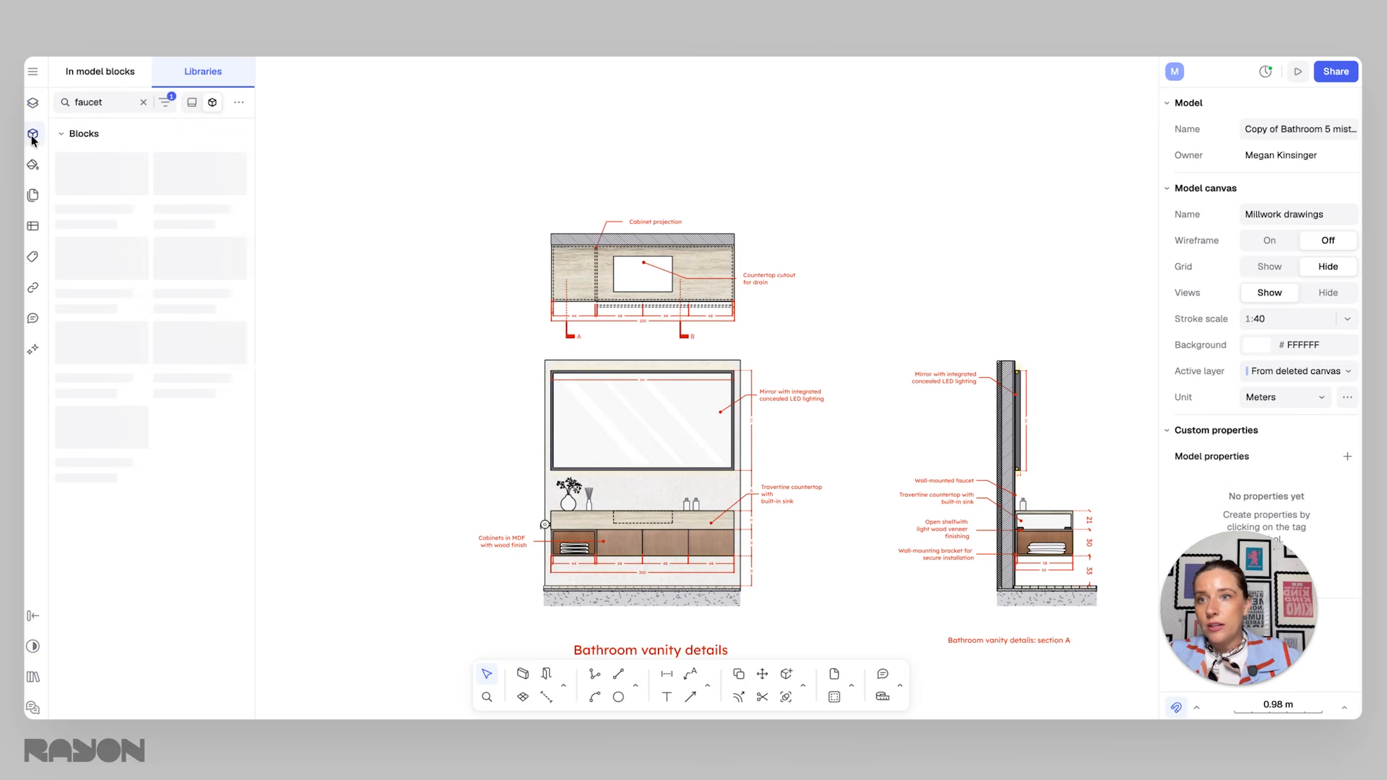
{"action": "left_click", "coordinate": [194, 103]}
{"action": "scroll", "coordinate": [165, 289], "scroll_direction": "down", "scroll_amount": 1}
{"action": "scroll", "coordinate": [170, 231], "scroll_direction": "down", "scroll_amount": 3}
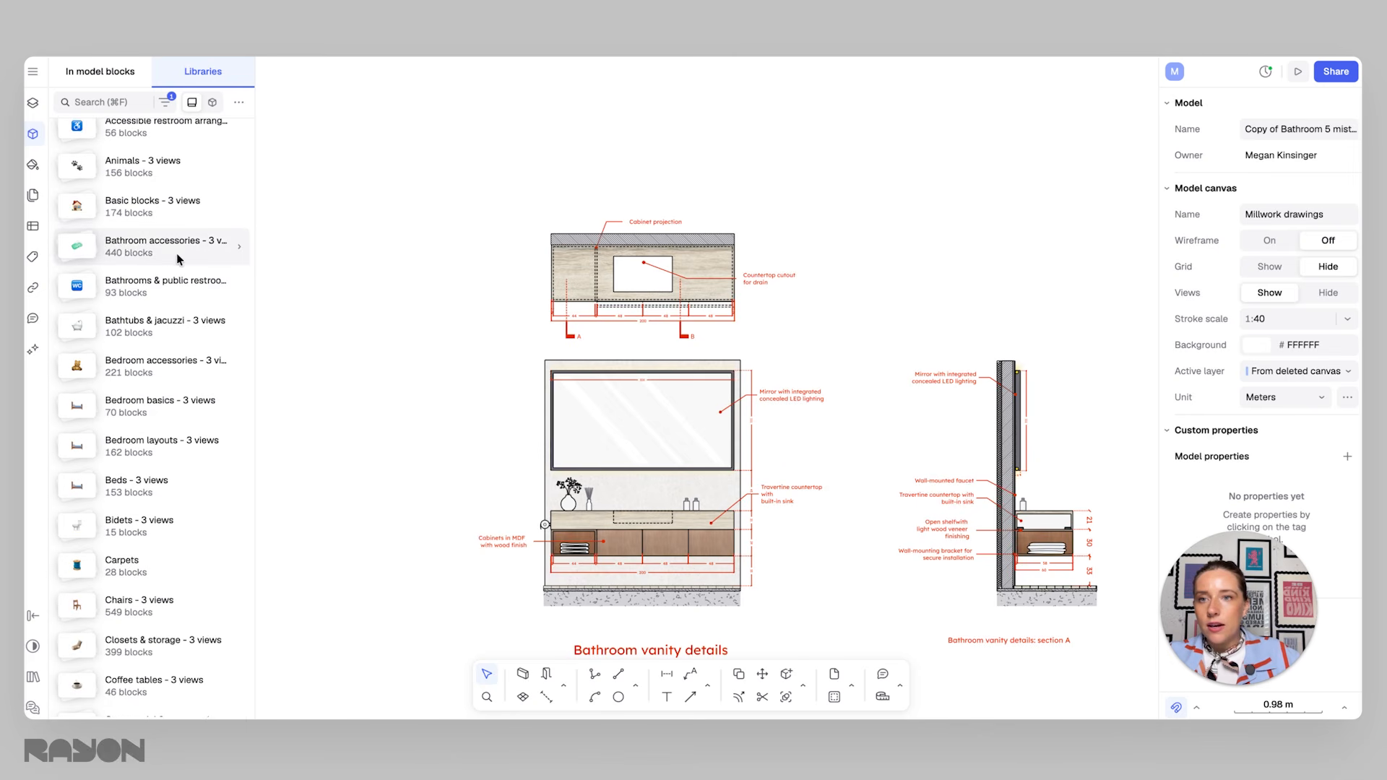
{"action": "scroll", "coordinate": [182, 505], "scroll_direction": "down", "scroll_amount": 9}
{"action": "scroll", "coordinate": [175, 406], "scroll_direction": "down", "scroll_amount": 8}
{"action": "scroll", "coordinate": [175, 395], "scroll_direction": "up", "scroll_amount": 13}
{"action": "scroll", "coordinate": [171, 379], "scroll_direction": "up", "scroll_amount": 3}
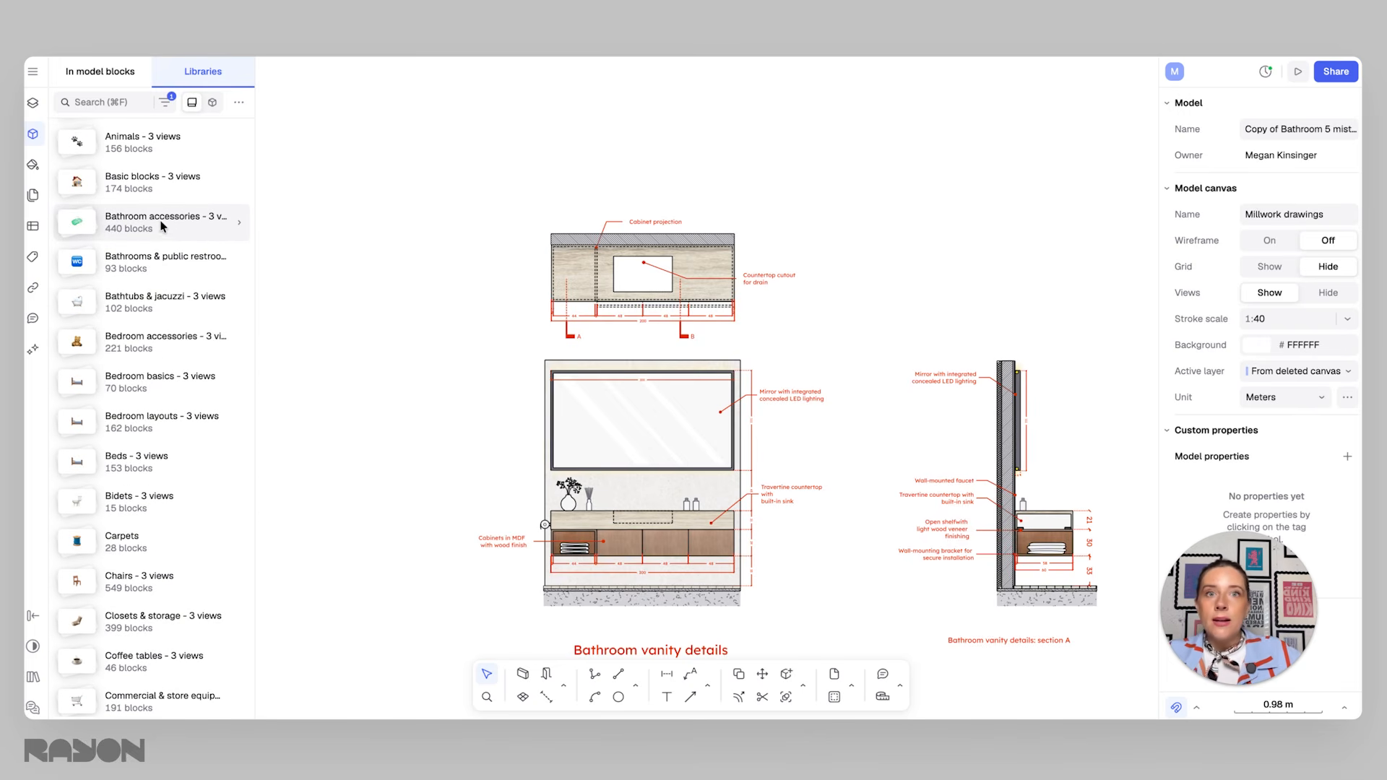
{"action": "scroll", "coordinate": [161, 228], "scroll_direction": "up", "scroll_amount": 2}
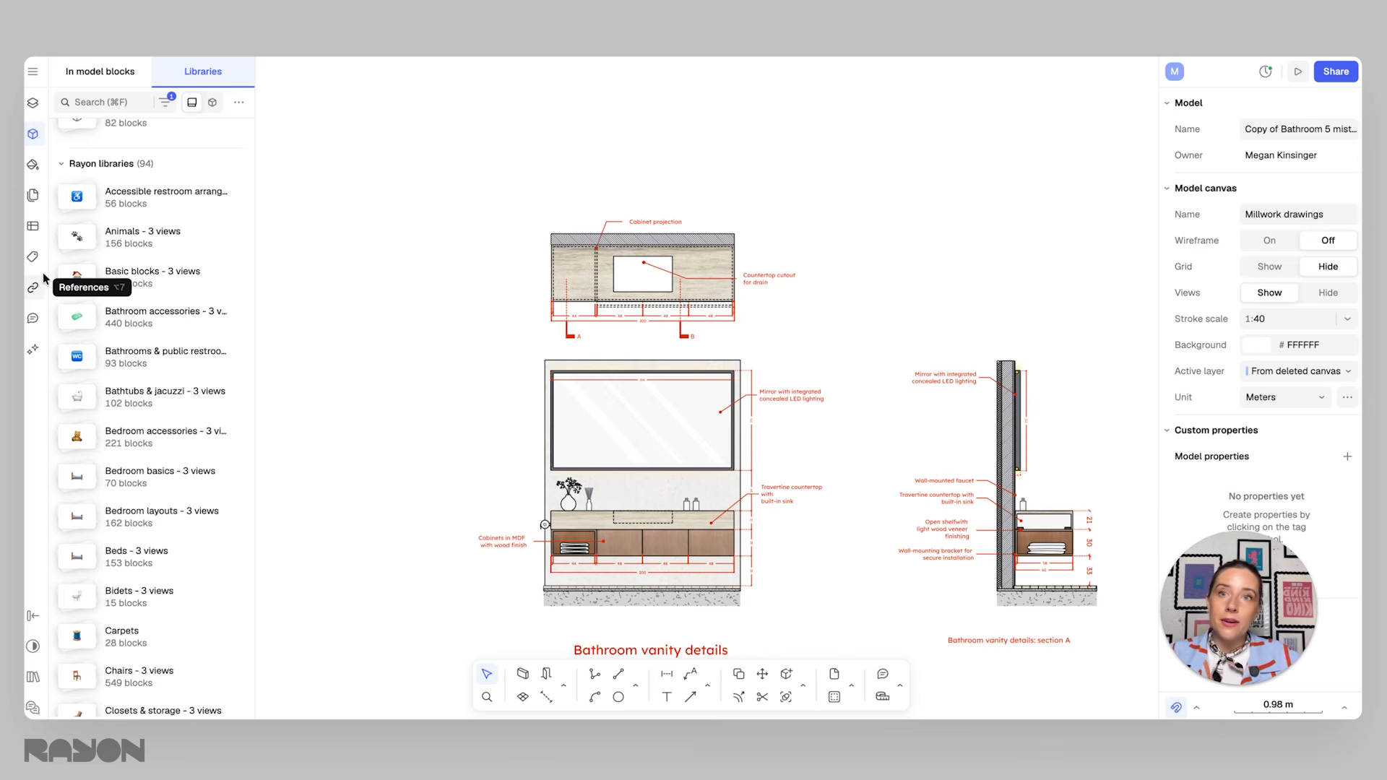
Step: Search the individual library blocks for "faucet" and open the Allure two-handle faucet's set of views
{"action": "left_click", "coordinate": [213, 102]}
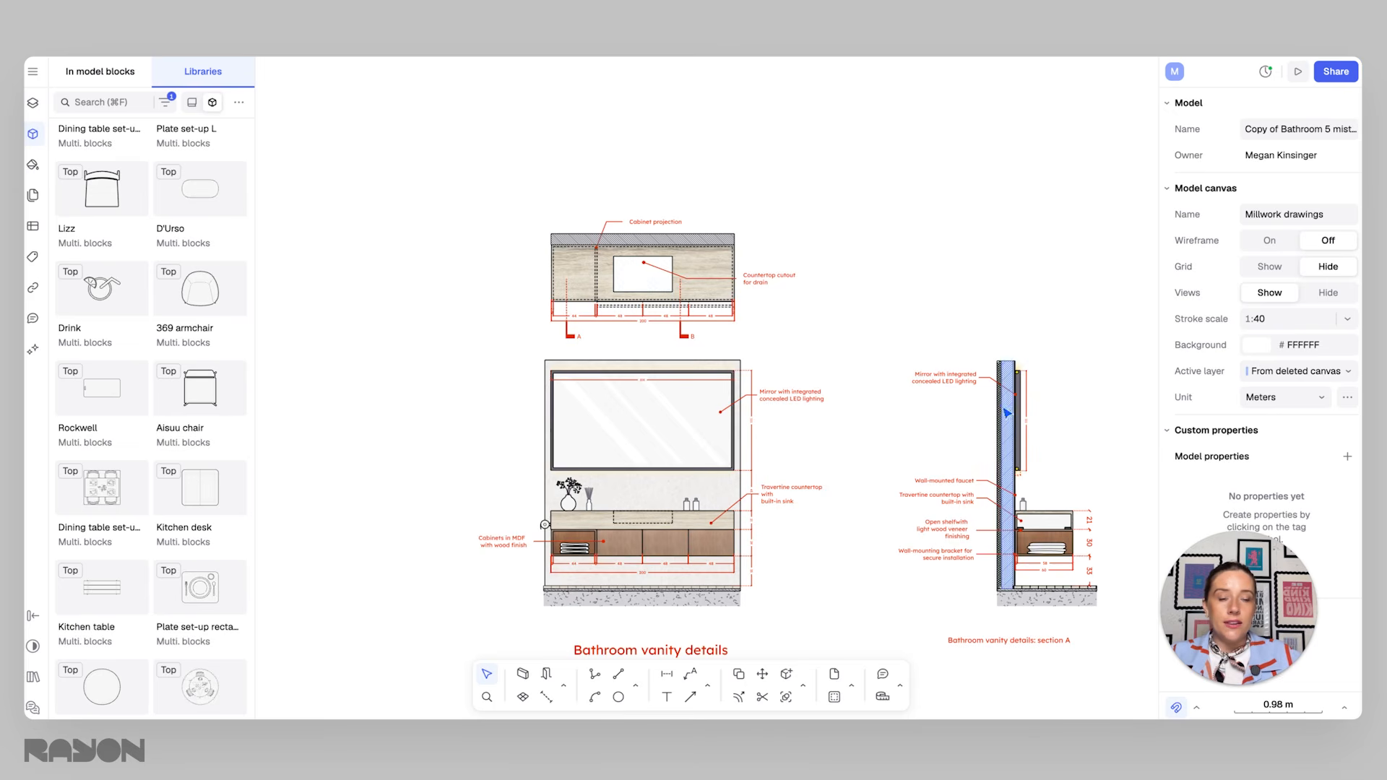
{"action": "scroll", "coordinate": [809, 466], "scroll_direction": "right", "scroll_amount": 3}
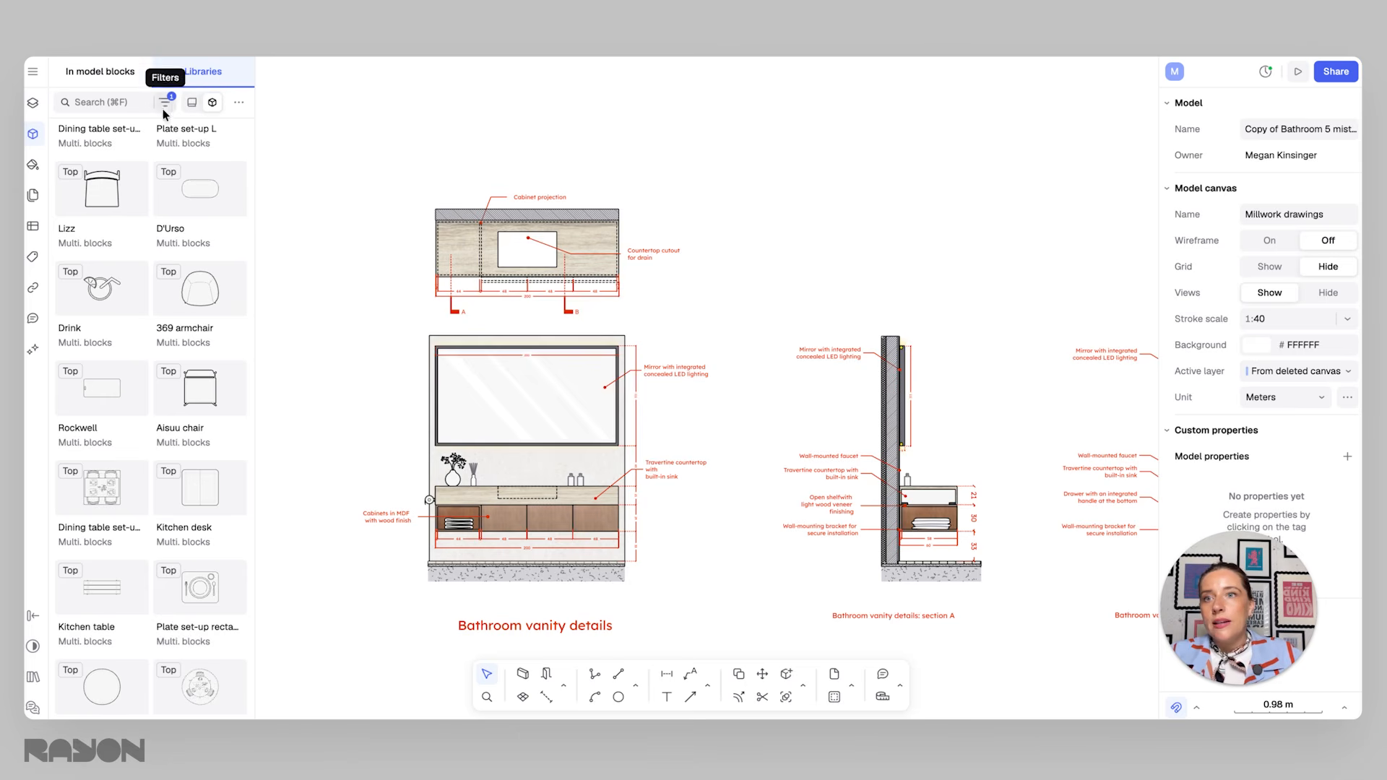
{"action": "left_click", "coordinate": [119, 101]}
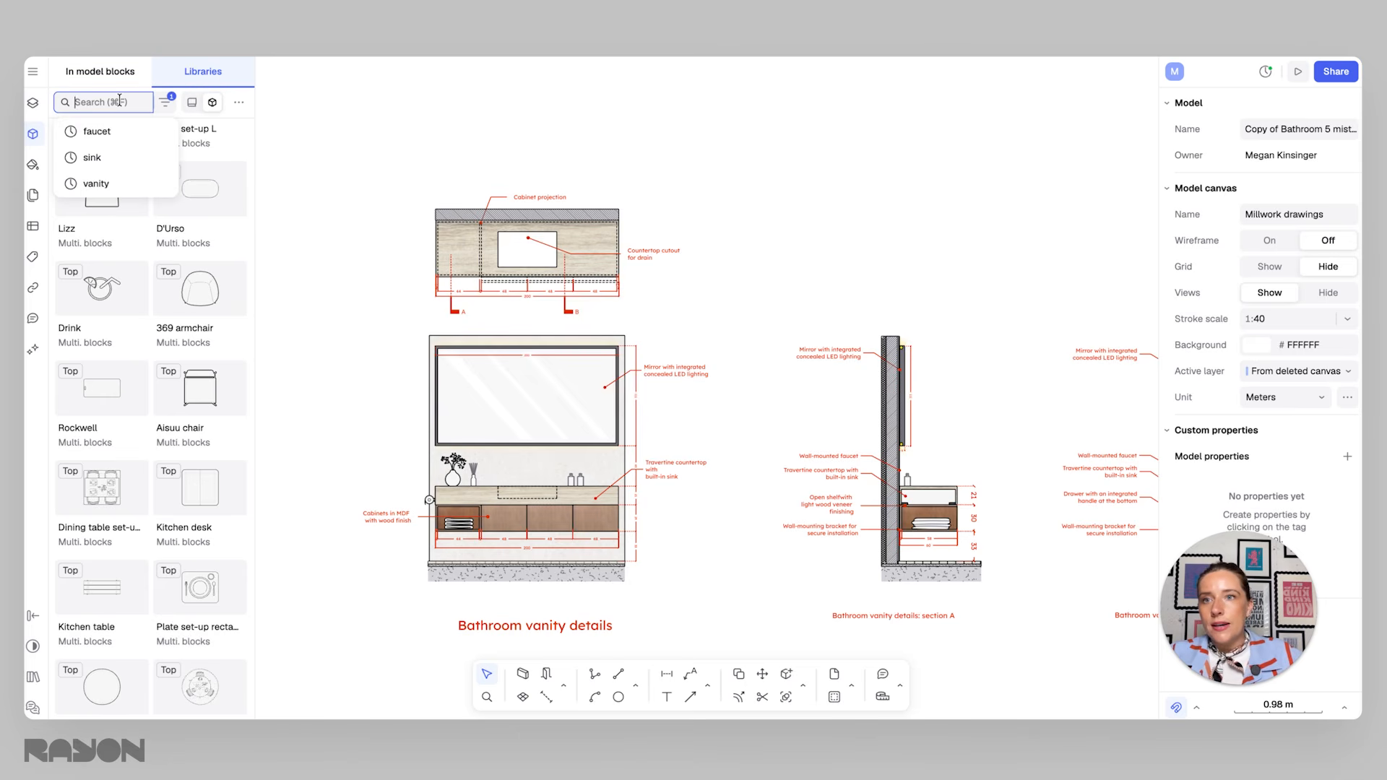
{"action": "type", "text": "facuet"}
{"action": "key", "text": "BackSpace"}
{"action": "key", "text": "BackSpace"}
{"action": "key", "text": "BackSpace"}
{"action": "key", "text": "BackSpace"}
{"action": "type", "text": "ucet"}
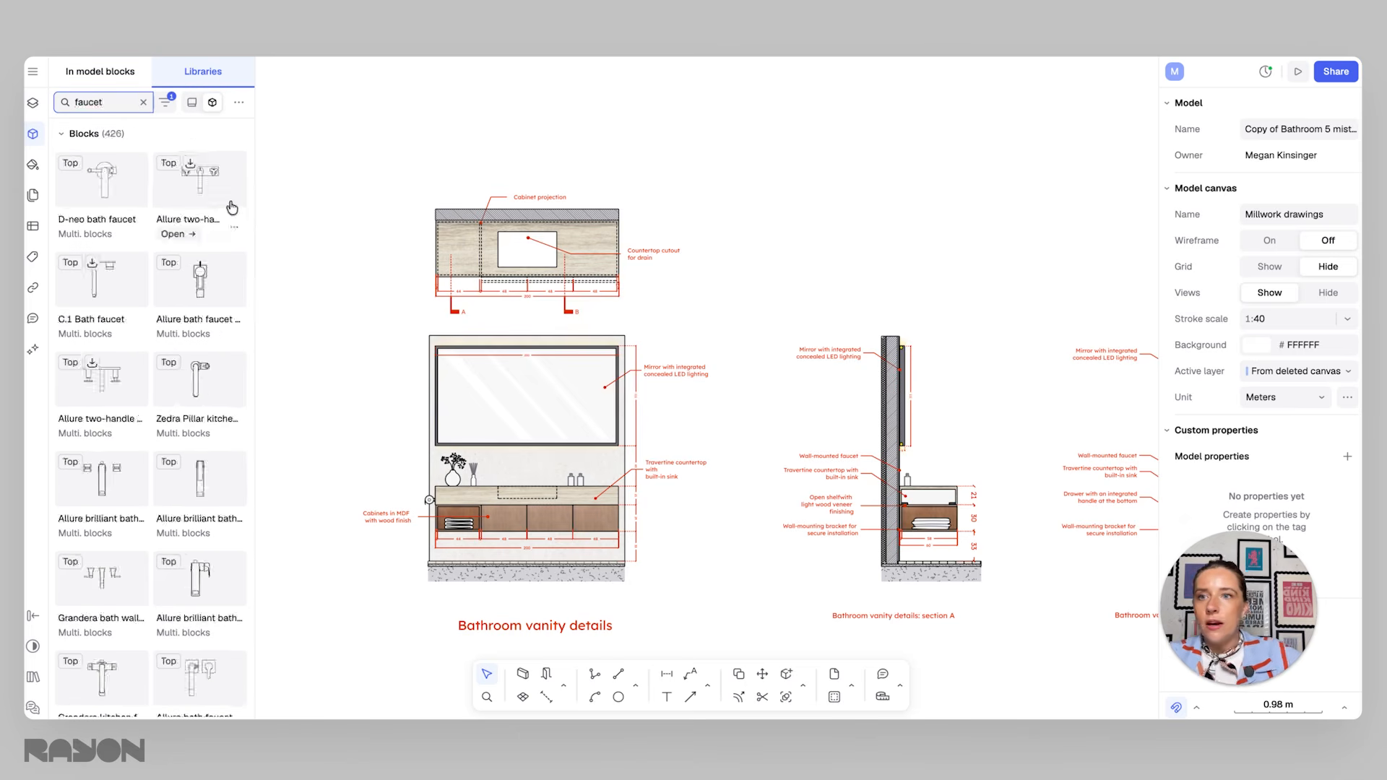
{"action": "scroll", "coordinate": [173, 383], "scroll_direction": "down", "scroll_amount": 2}
{"action": "scroll", "coordinate": [174, 376], "scroll_direction": "up", "scroll_amount": 4}
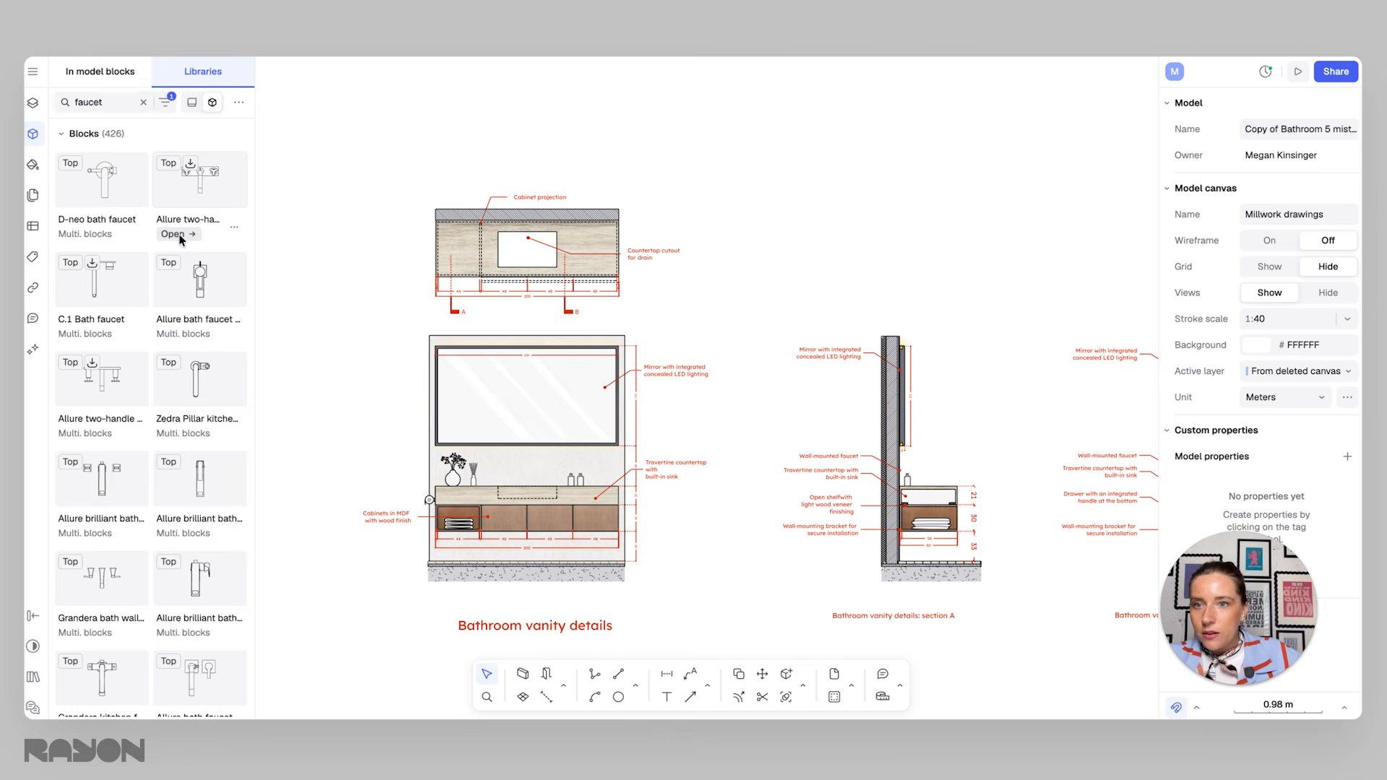
{"action": "left_click", "coordinate": [178, 235]}
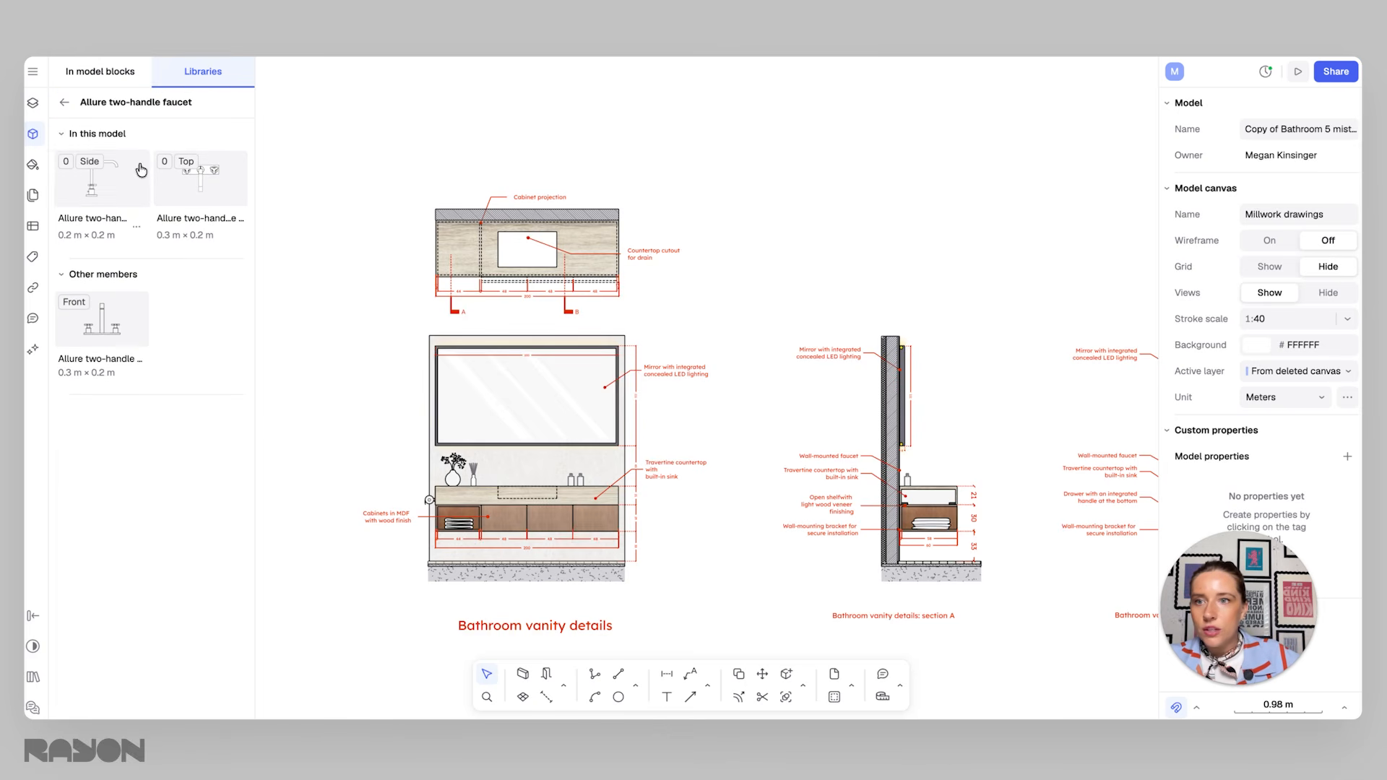
Step: Insert the top view of the Allure two-handle faucet in the empty space above the vanity plan
{"action": "middle_click_drag", "start_coordinate": [395, 199], "coordinate": [419, 215]}
{"action": "middle_click_drag", "start_coordinate": [731, 334], "coordinate": [775, 307]}
{"action": "scroll", "coordinate": [569, 212], "scroll_direction": "up", "scroll_amount": 1}
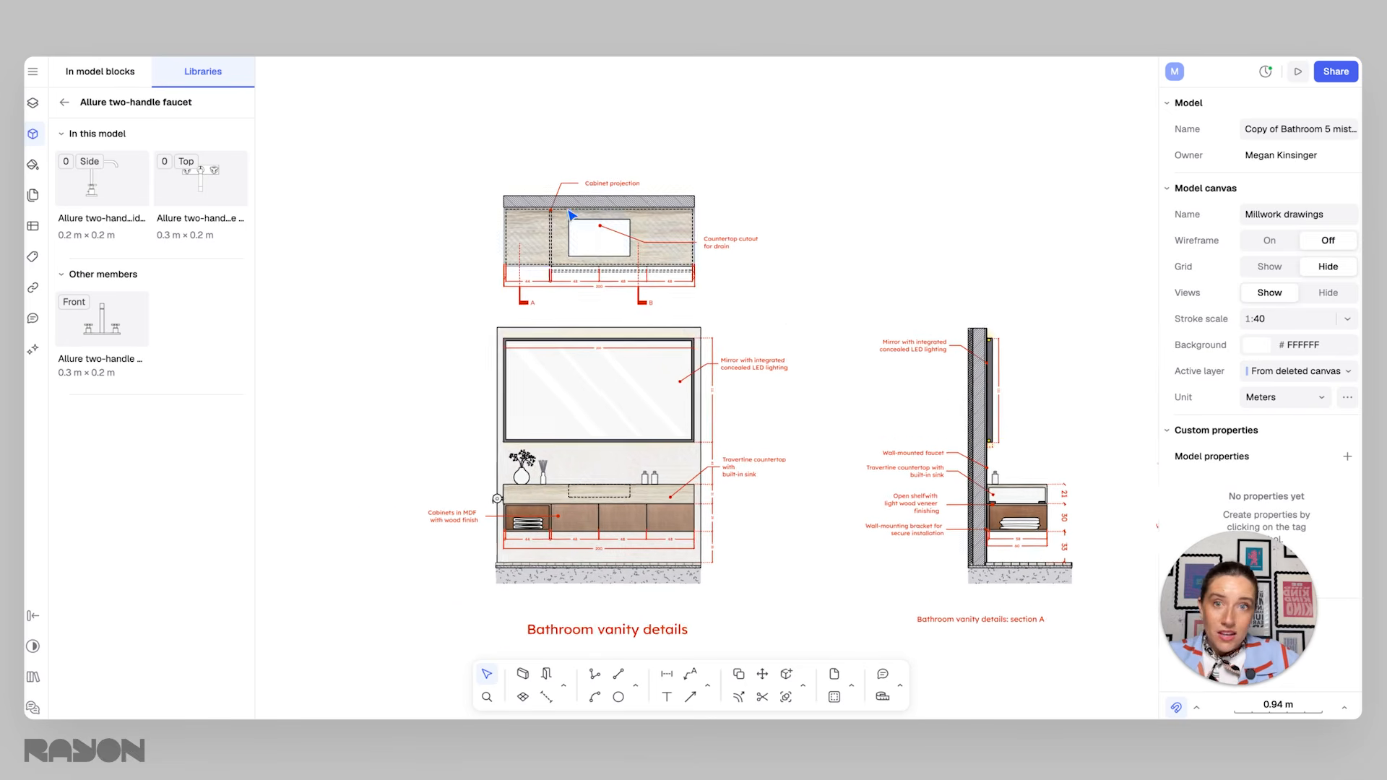
{"action": "scroll", "coordinate": [571, 214], "scroll_direction": "up", "scroll_amount": 3}
{"action": "left_click_drag", "start_coordinate": [198, 187], "coordinate": [620, 183]}
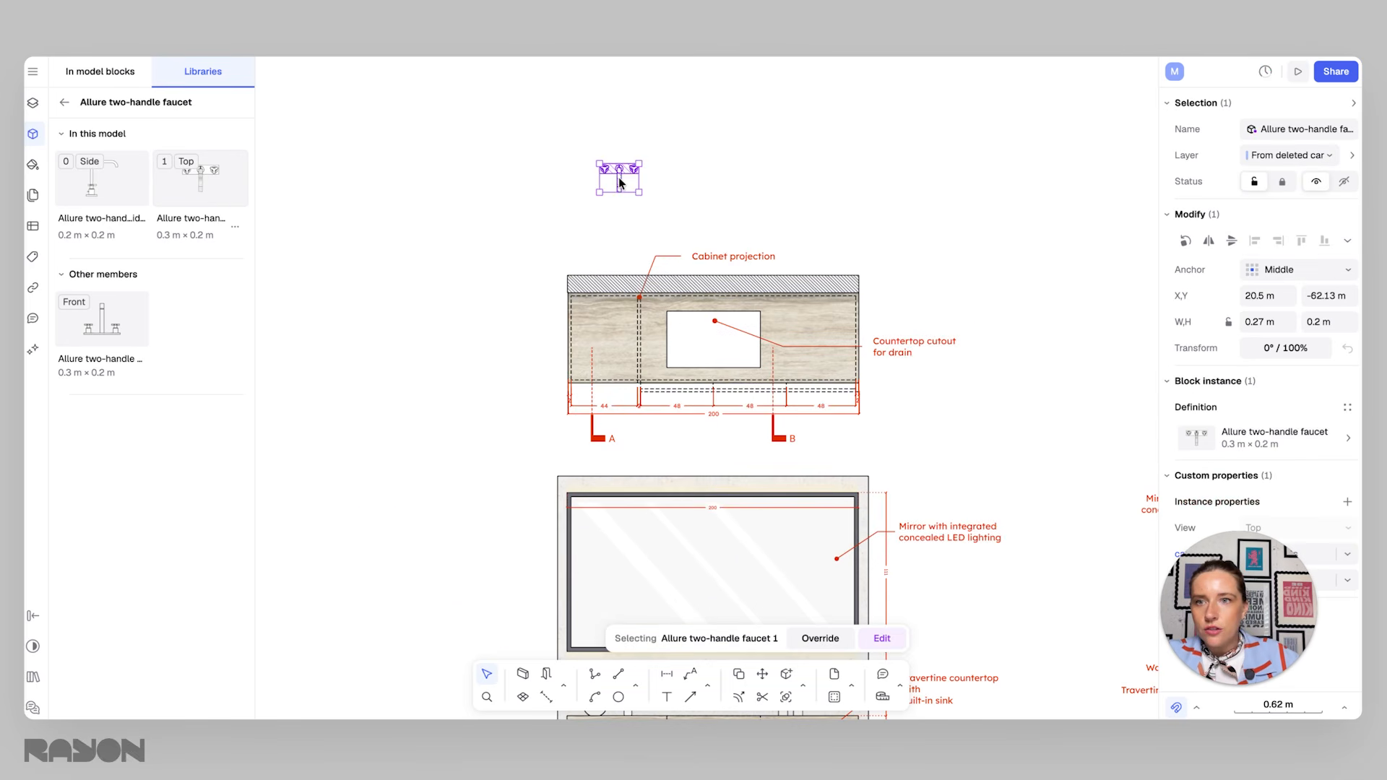
Step: Move the faucet block onto the plan's countertop, with its spout over the rear edge of the sink cutout, and deselect it
{"action": "scroll", "coordinate": [622, 176], "scroll_direction": "up", "scroll_amount": 5}
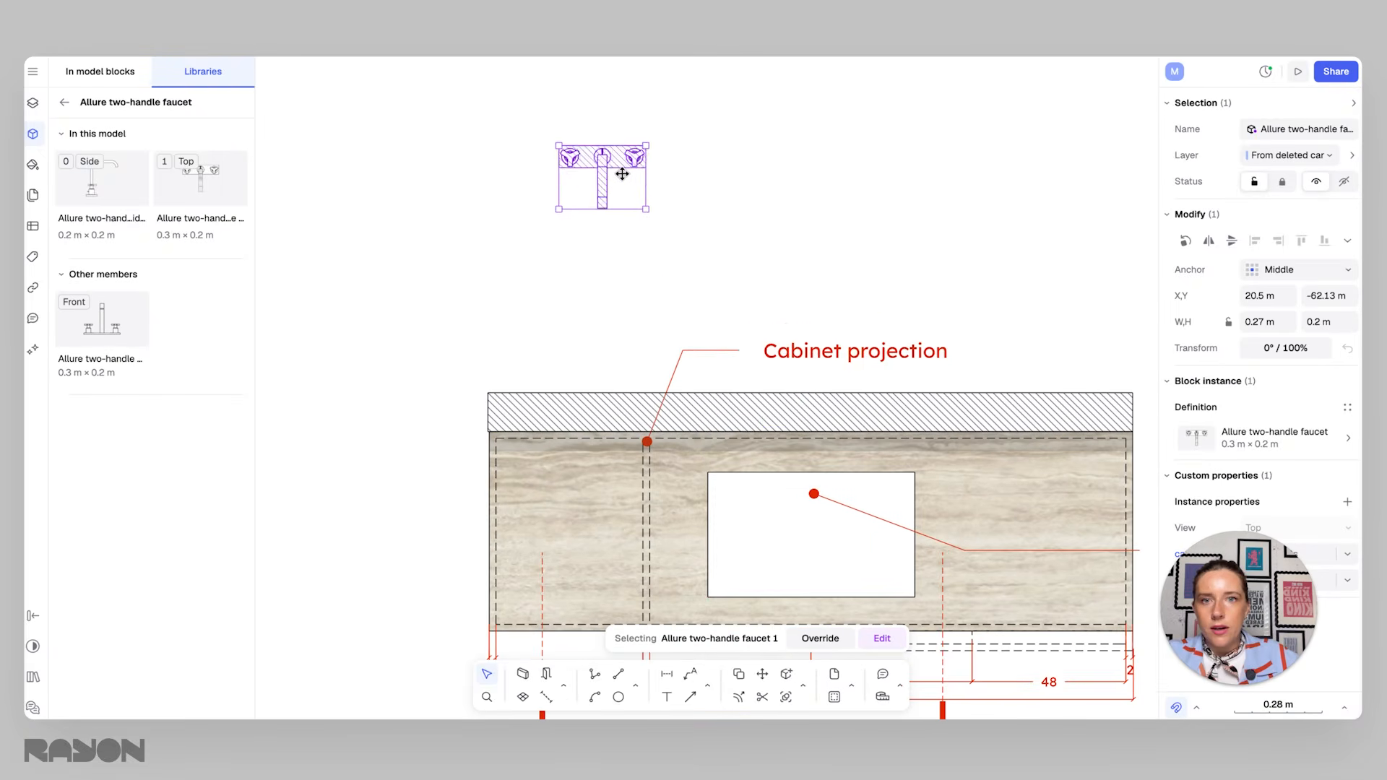
{"action": "left_click_drag", "start_coordinate": [625, 174], "coordinate": [836, 456]}
{"action": "scroll", "coordinate": [833, 473], "scroll_direction": "up", "scroll_amount": 2}
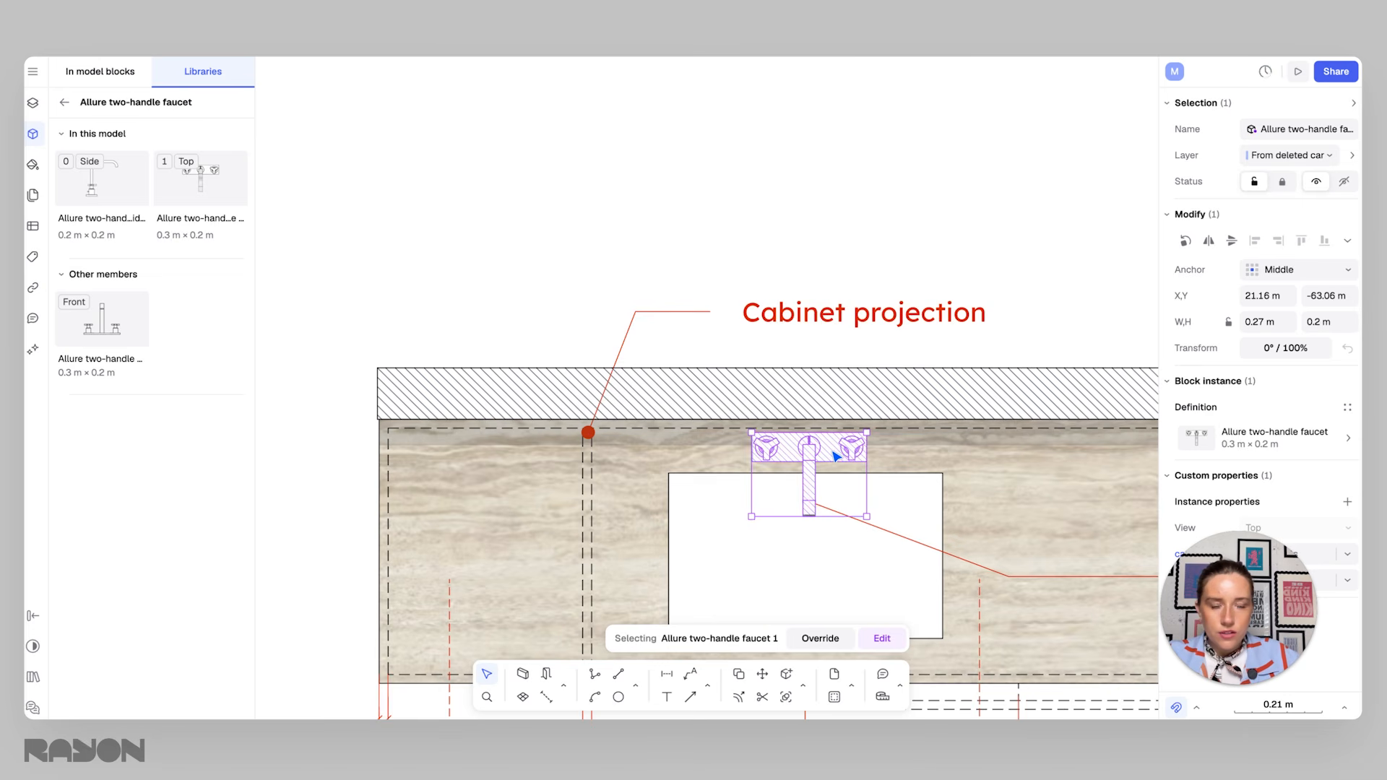
{"action": "left_click", "coordinate": [975, 427]}
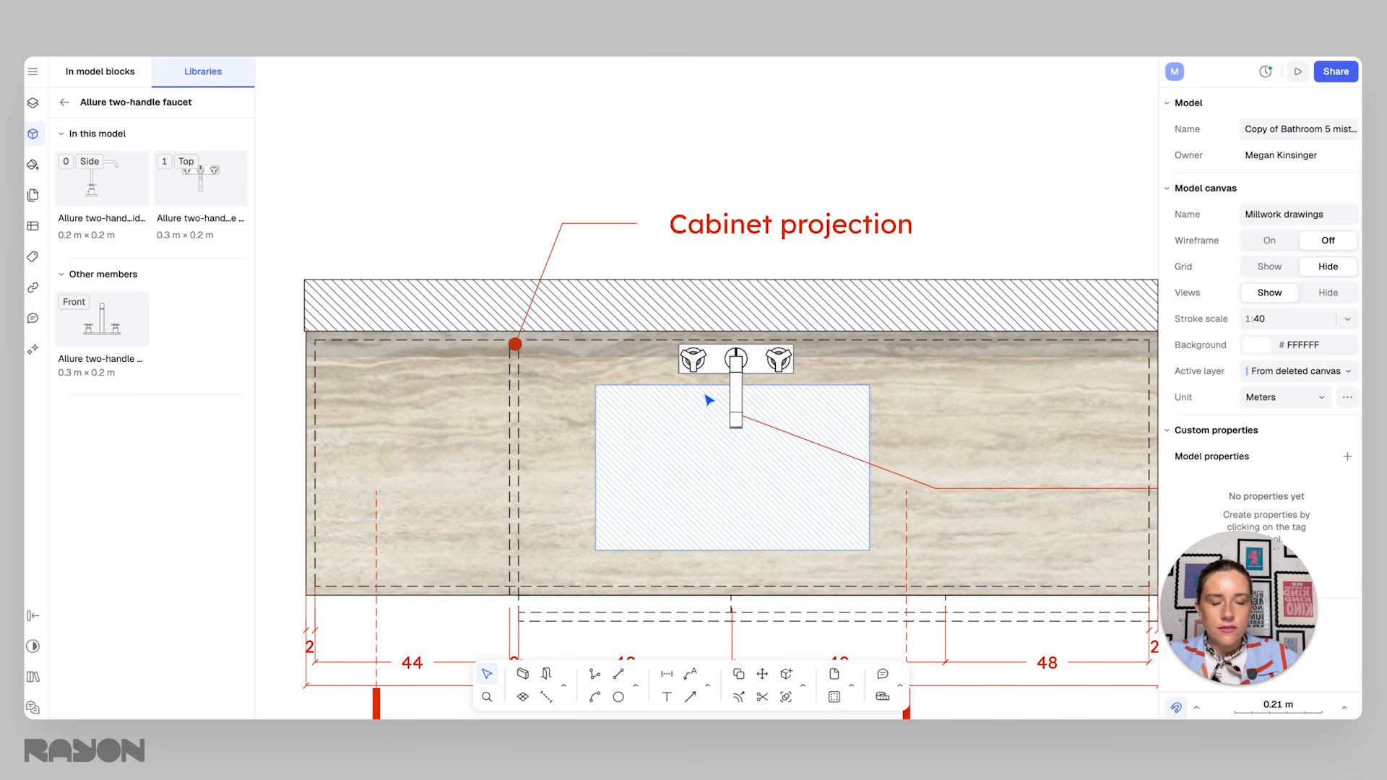
Step: Move the countertop cutout leader clear of the faucet spout so its dot sits on the open area of the plan's sink cutout
{"action": "left_click", "coordinate": [829, 449]}
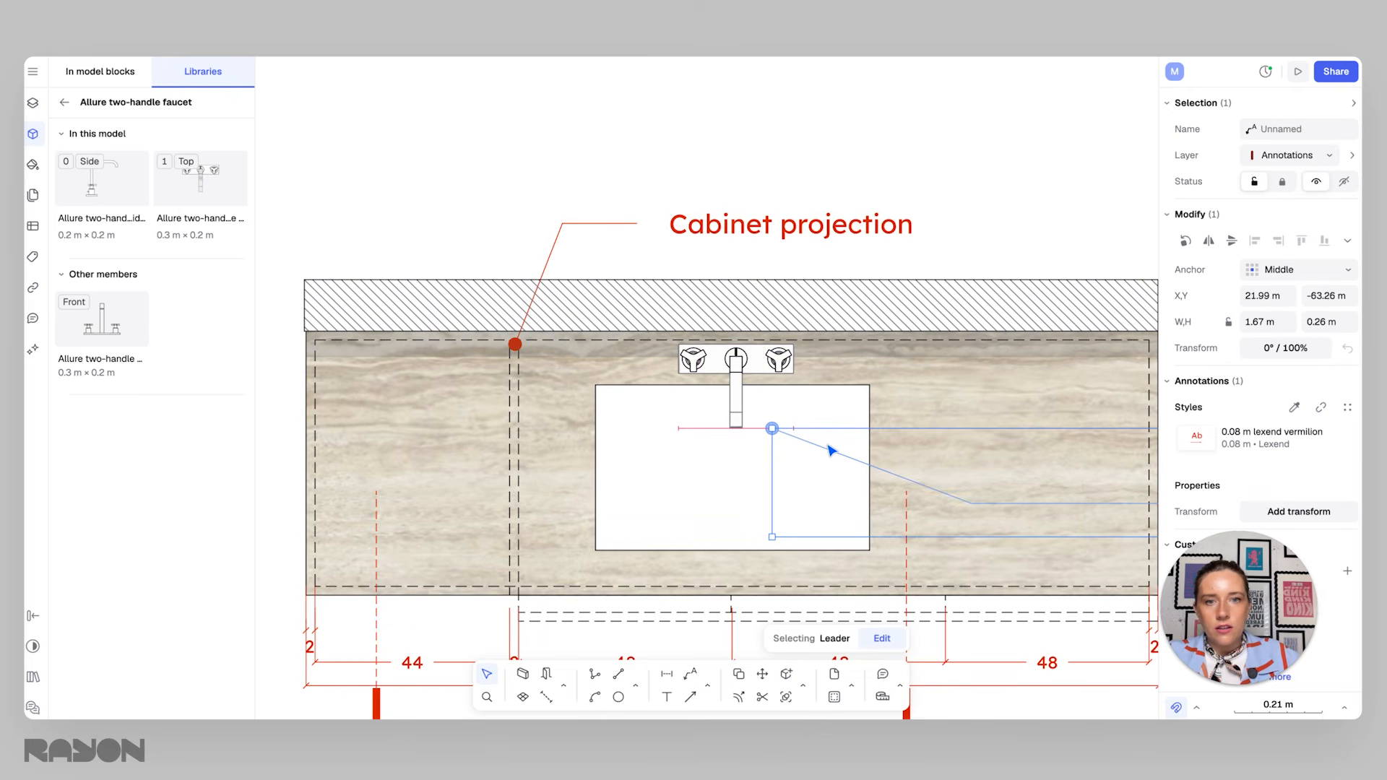
{"action": "left_click", "coordinate": [941, 244]}
{"action": "middle_click_drag", "start_coordinate": [666, 369], "coordinate": [560, 335]}
{"action": "scroll", "coordinate": [559, 335], "scroll_direction": "down", "scroll_amount": 2}
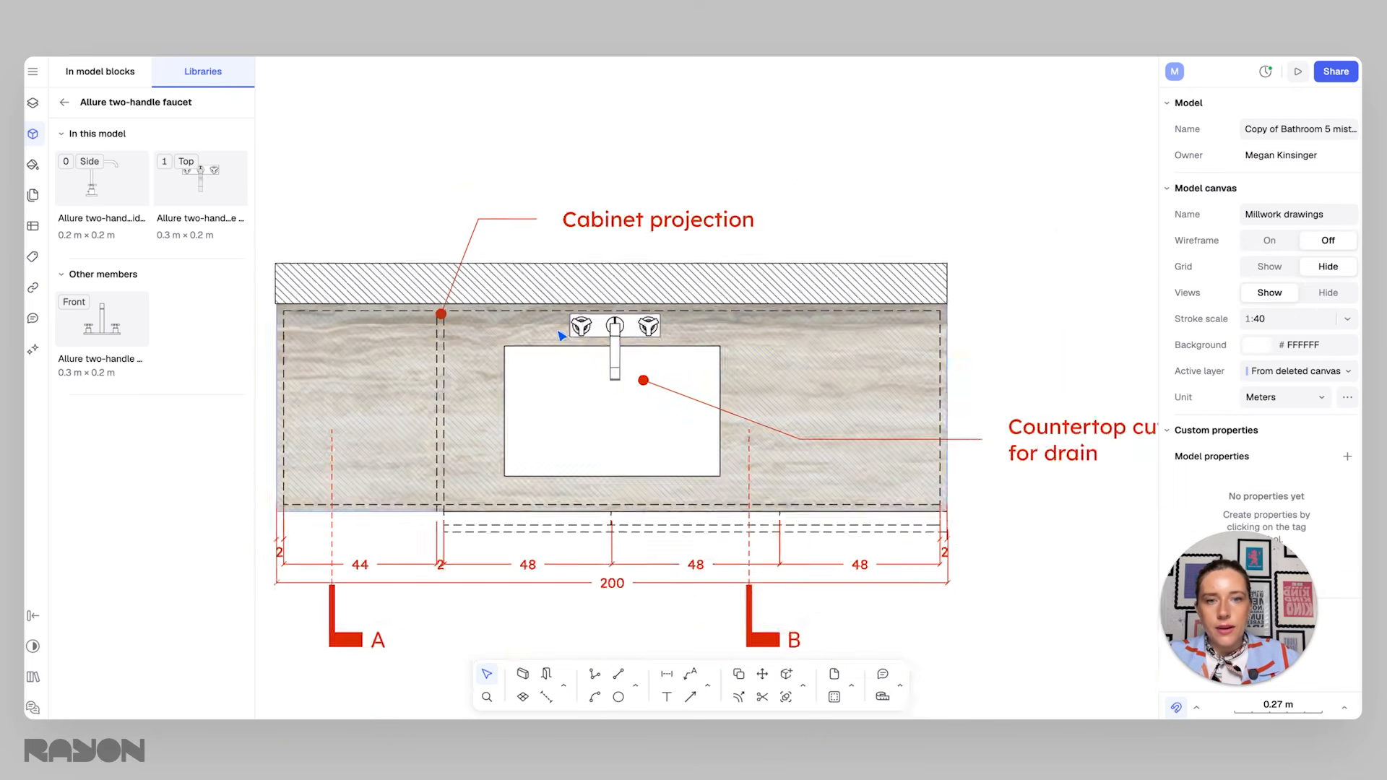
{"action": "scroll", "coordinate": [560, 336], "scroll_direction": "down", "scroll_amount": 3}
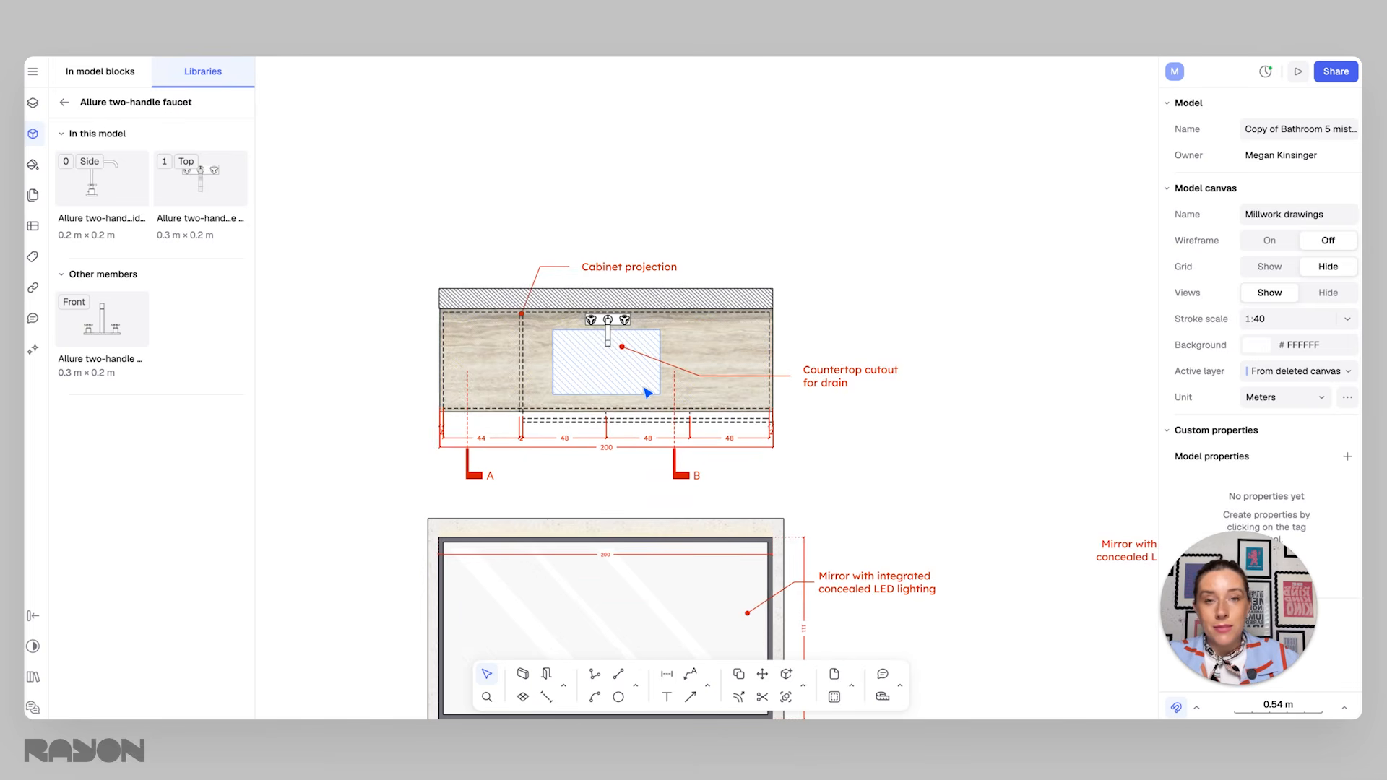
{"action": "scroll", "coordinate": [580, 455], "scroll_direction": "up", "scroll_amount": 3}
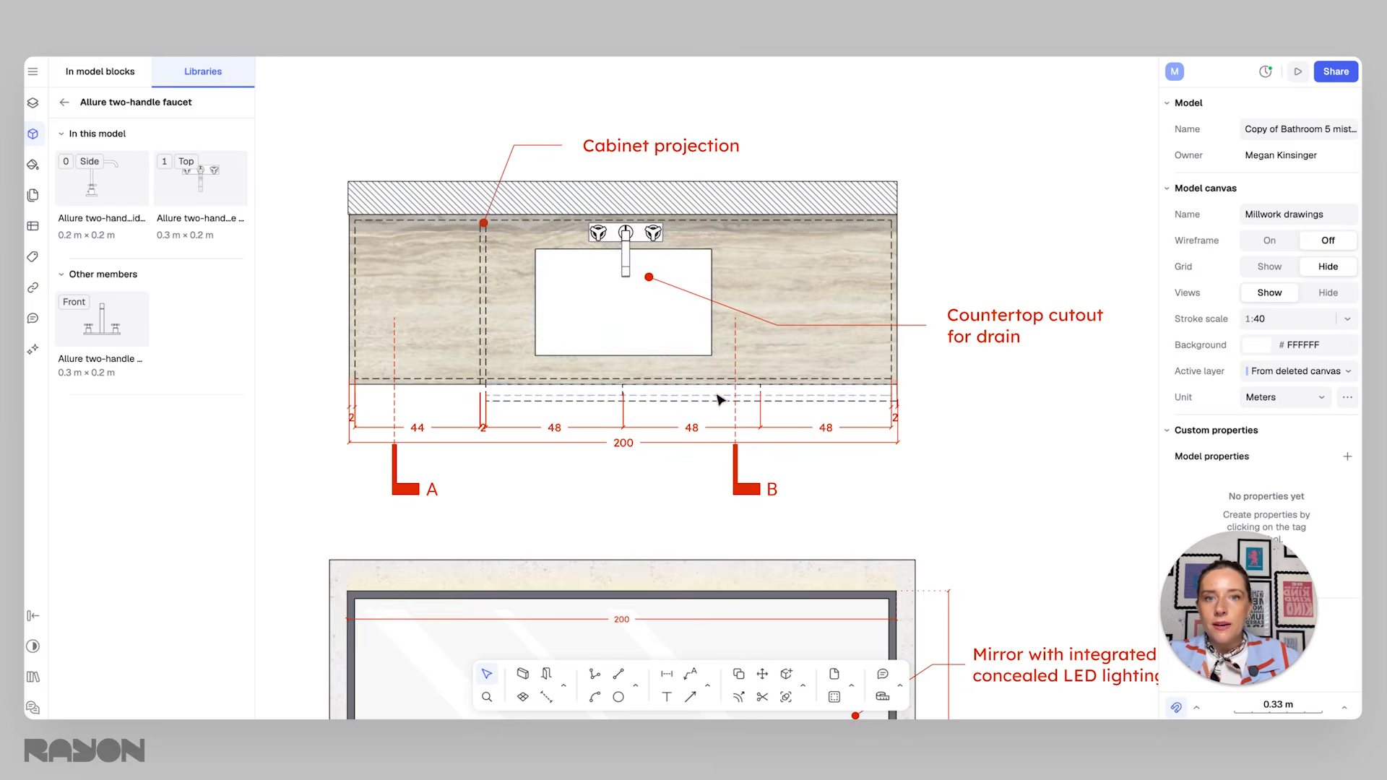
{"action": "scroll", "coordinate": [719, 401], "scroll_direction": "down", "scroll_amount": 3}
{"action": "scroll", "coordinate": [666, 315], "scroll_direction": "up", "scroll_amount": 4}
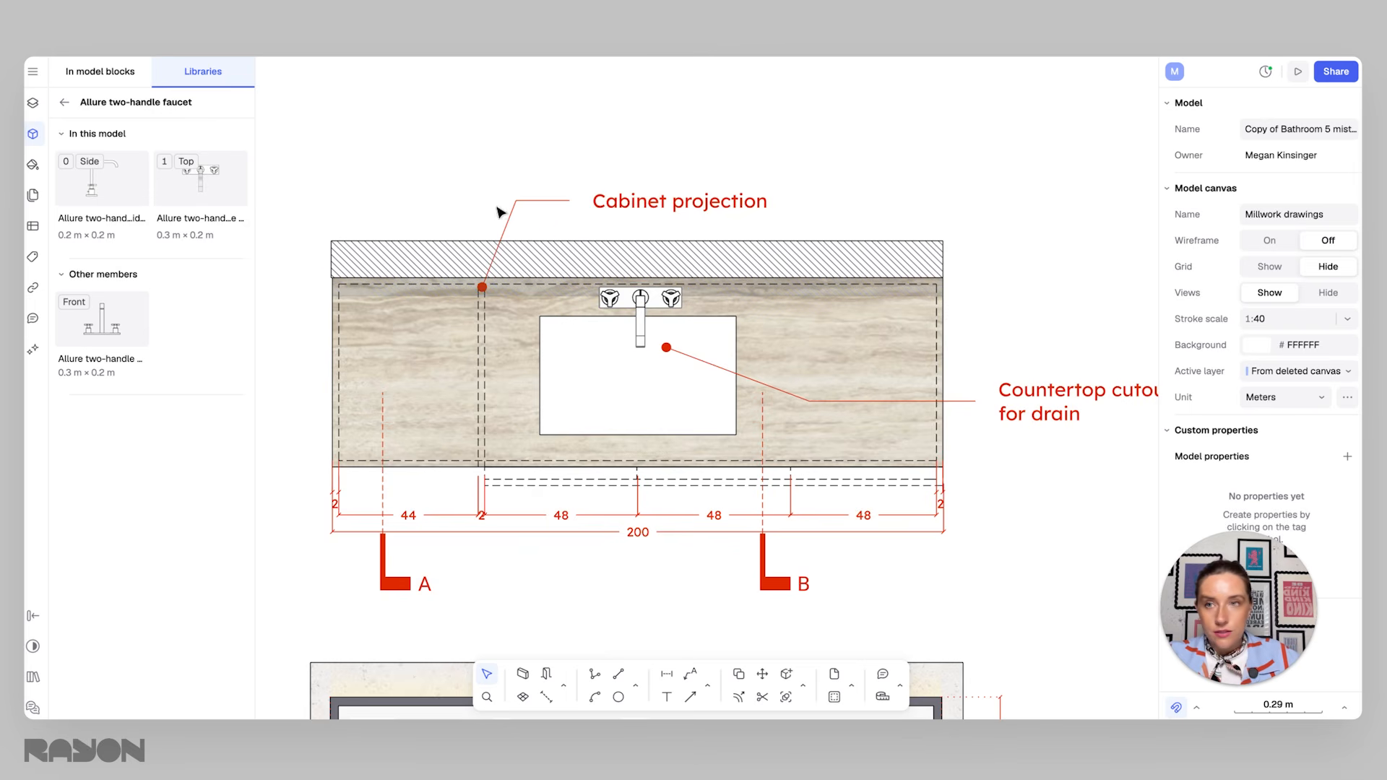
Step: Show the GUIDELINES layer and place two vertical construction lines at the outer side edges of the faucet in the plan
{"action": "left_click", "coordinate": [32, 105]}
{"action": "left_click", "coordinate": [205, 206]}
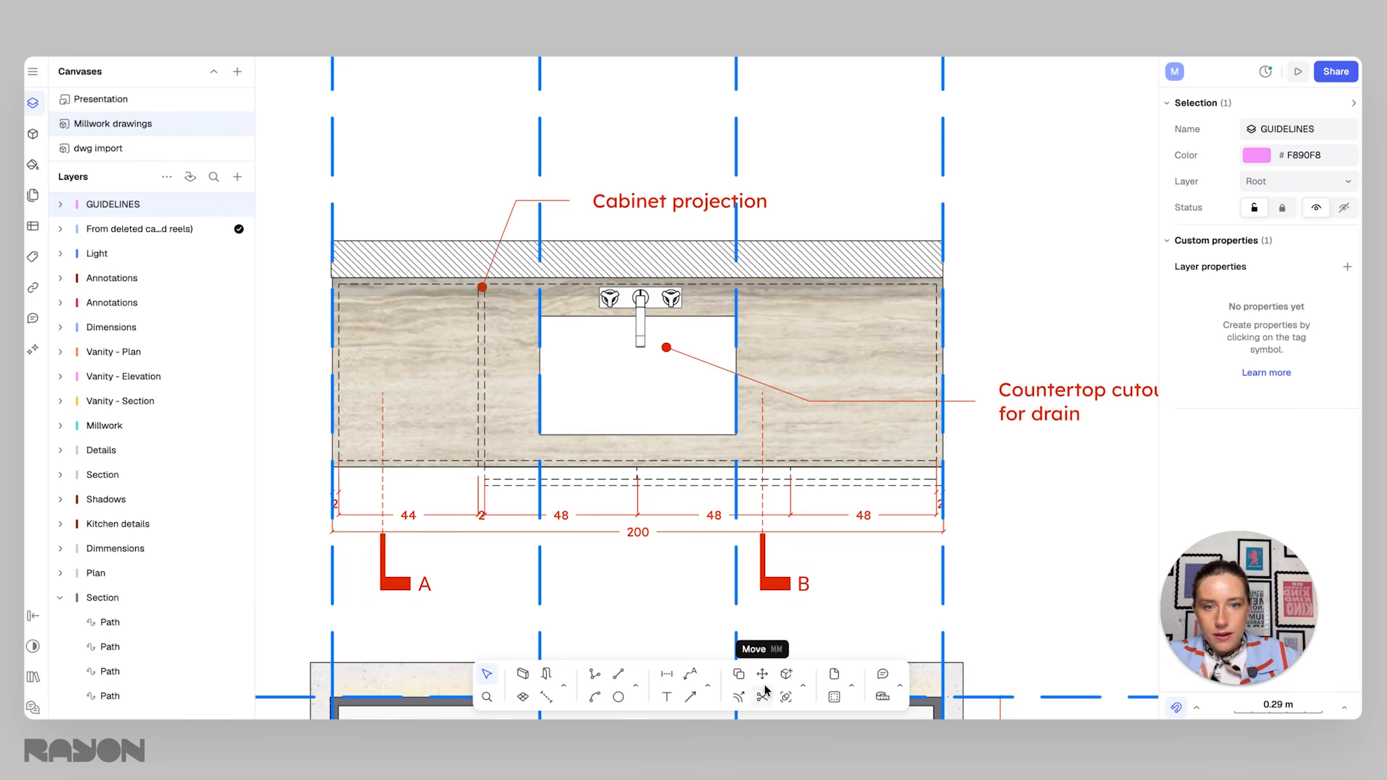
{"action": "left_click", "coordinate": [635, 687]}
{"action": "left_click", "coordinate": [677, 650]}
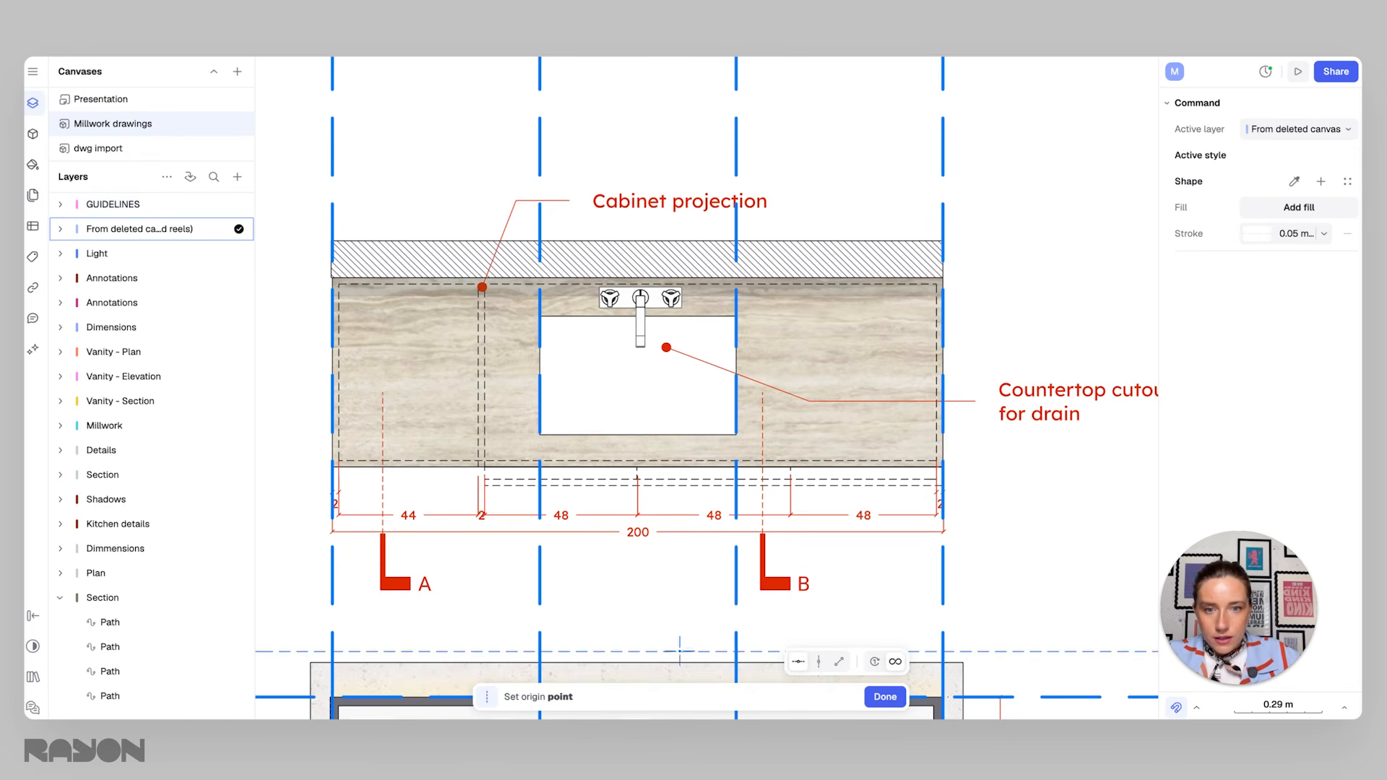
{"action": "left_click", "coordinate": [819, 663]}
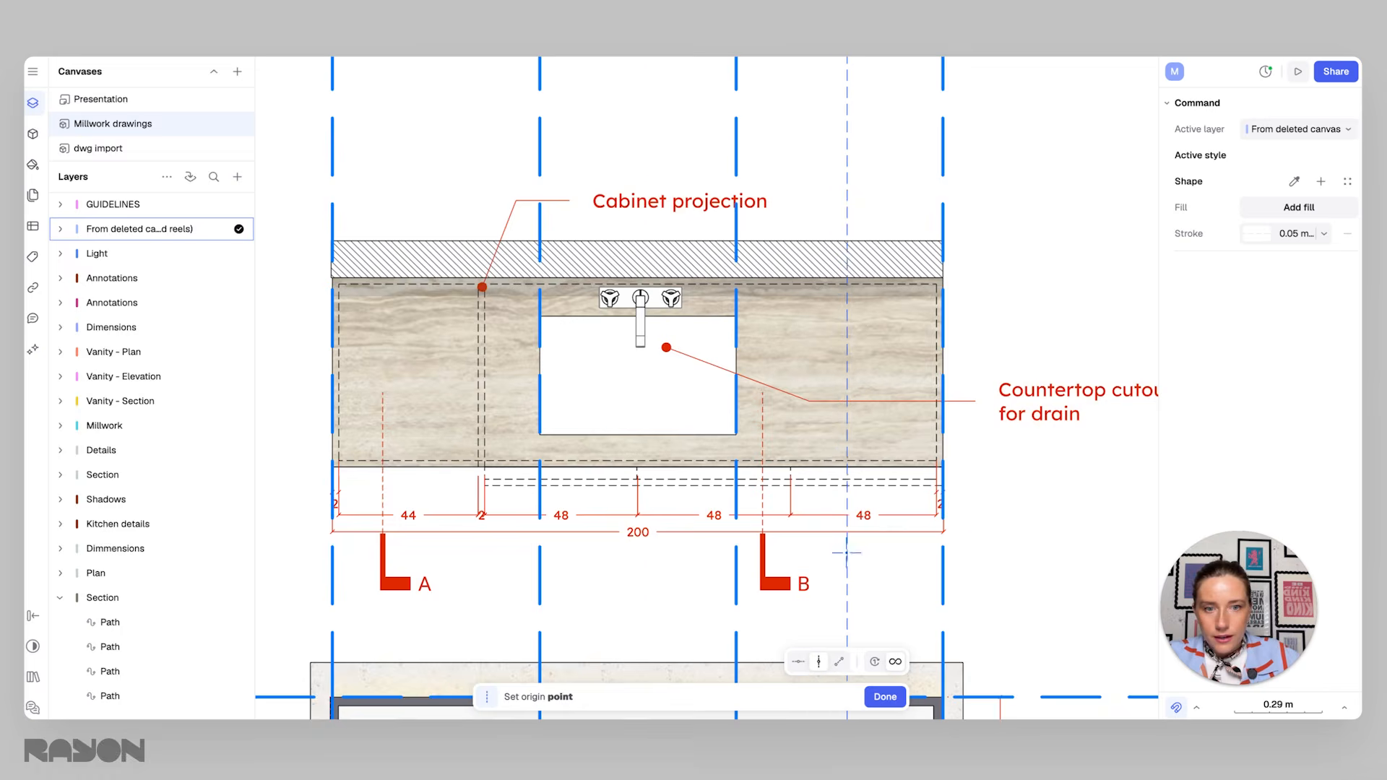
{"action": "scroll", "coordinate": [607, 293], "scroll_direction": "up", "scroll_amount": 5}
{"action": "left_click", "coordinate": [545, 262]}
{"action": "left_click", "coordinate": [1042, 398]}
{"action": "scroll", "coordinate": [1042, 397], "scroll_direction": "down", "scroll_amount": 10}
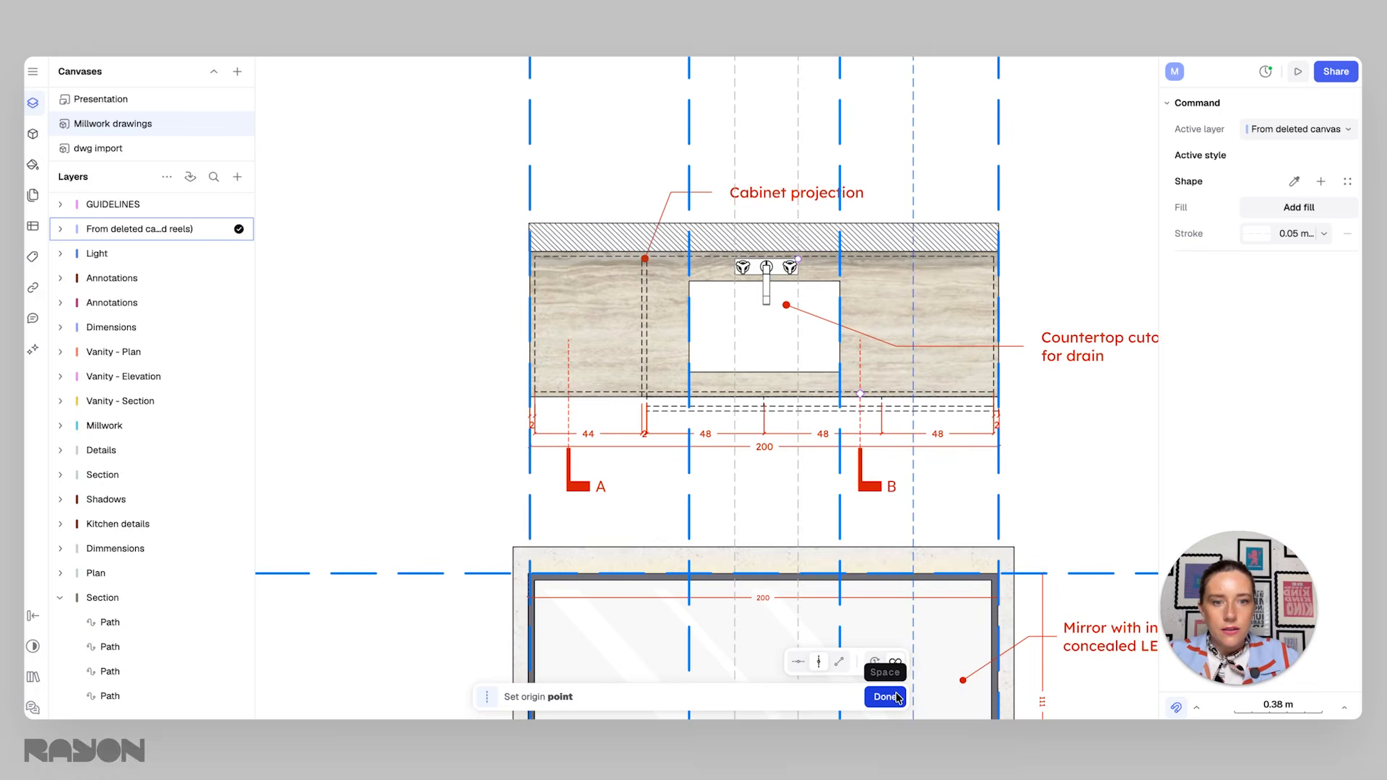
{"action": "left_click", "coordinate": [885, 696]}
Step: Insert the front view of the Allure two-handle faucet on the elevation's countertop, fitted between the two faucet construction lines
{"action": "scroll", "coordinate": [876, 419], "scroll_direction": "down", "scroll_amount": 12}
{"action": "scroll", "coordinate": [722, 421], "scroll_direction": "up", "scroll_amount": 5}
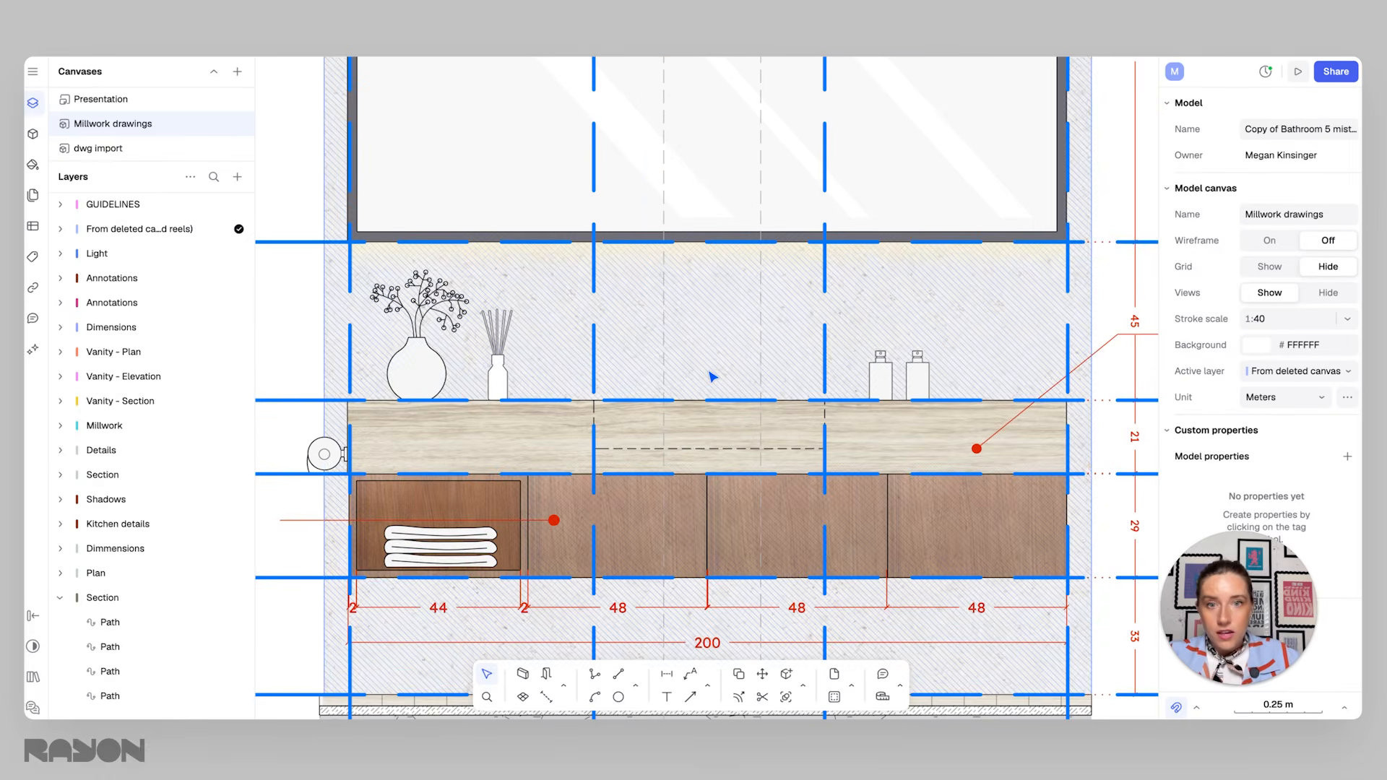
{"action": "left_click", "coordinate": [32, 135]}
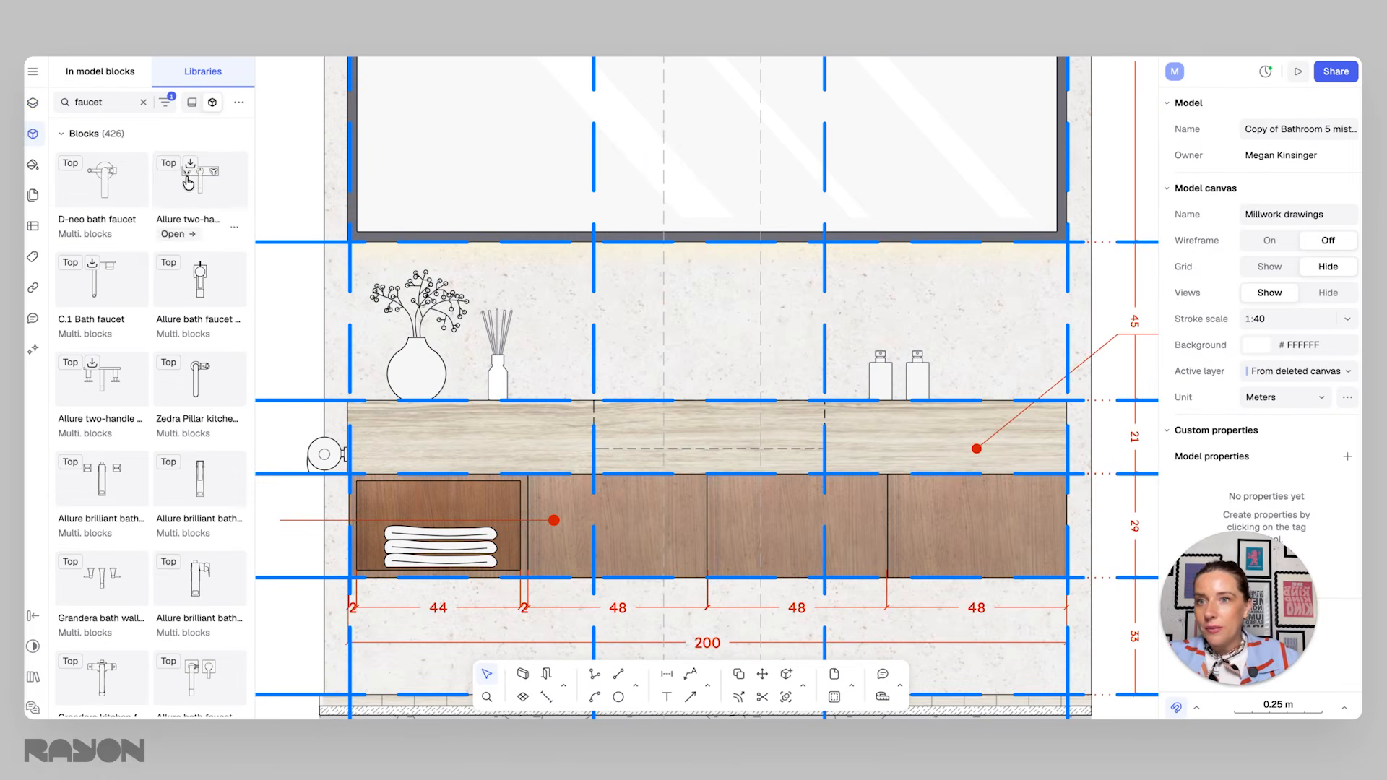
{"action": "mouse_move", "coordinate": [212, 217]}
{"action": "left_click", "coordinate": [178, 234]}
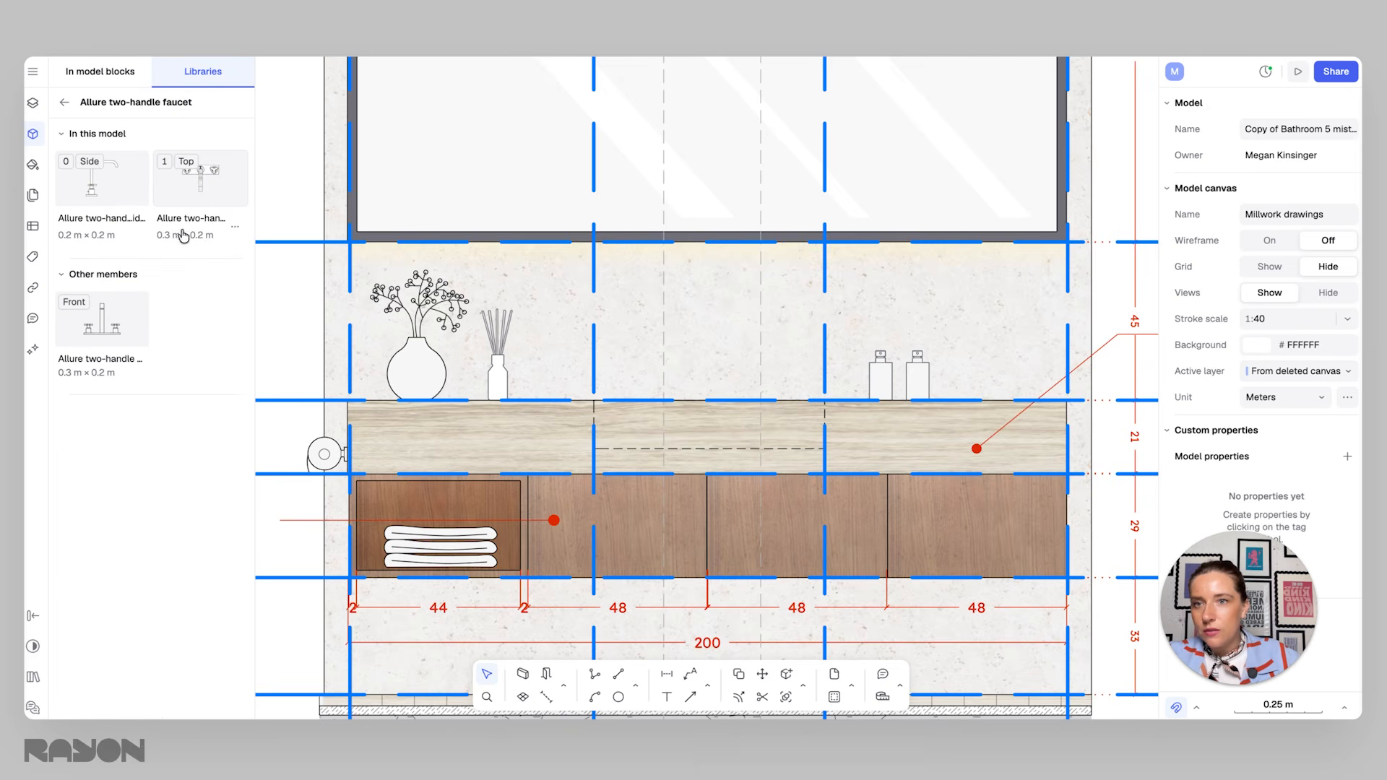
{"action": "scroll", "coordinate": [636, 309], "scroll_direction": "up", "scroll_amount": 1}
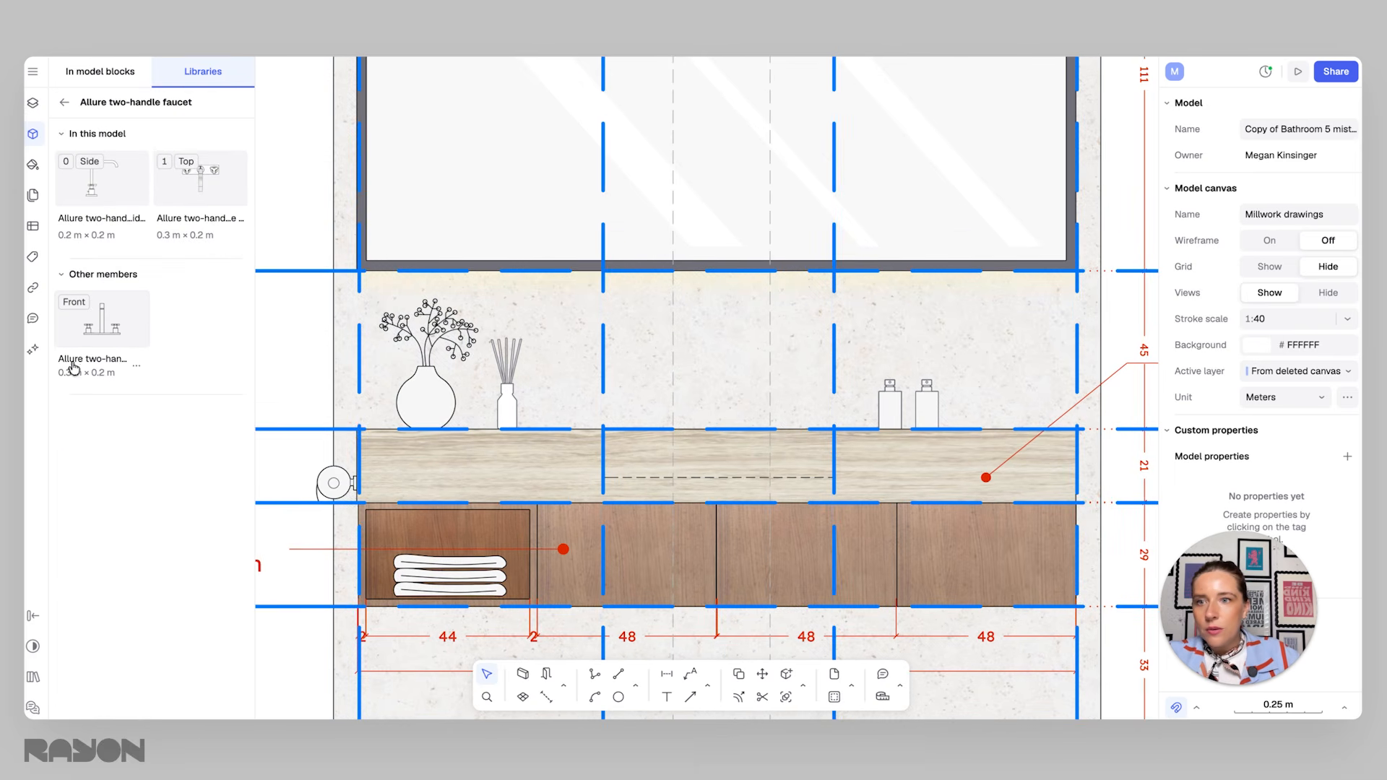
{"action": "left_click", "coordinate": [108, 330]}
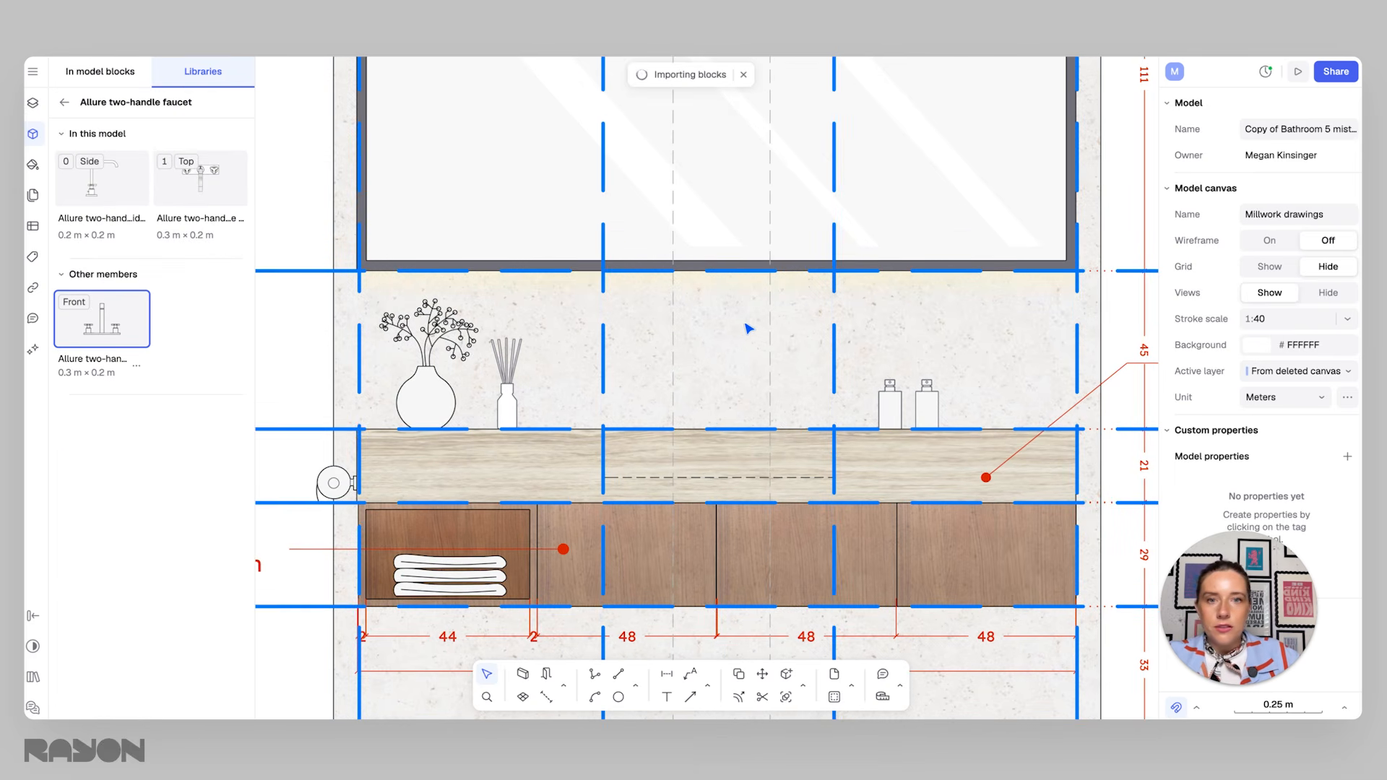
{"action": "left_click_drag", "start_coordinate": [719, 338], "coordinate": [729, 411]}
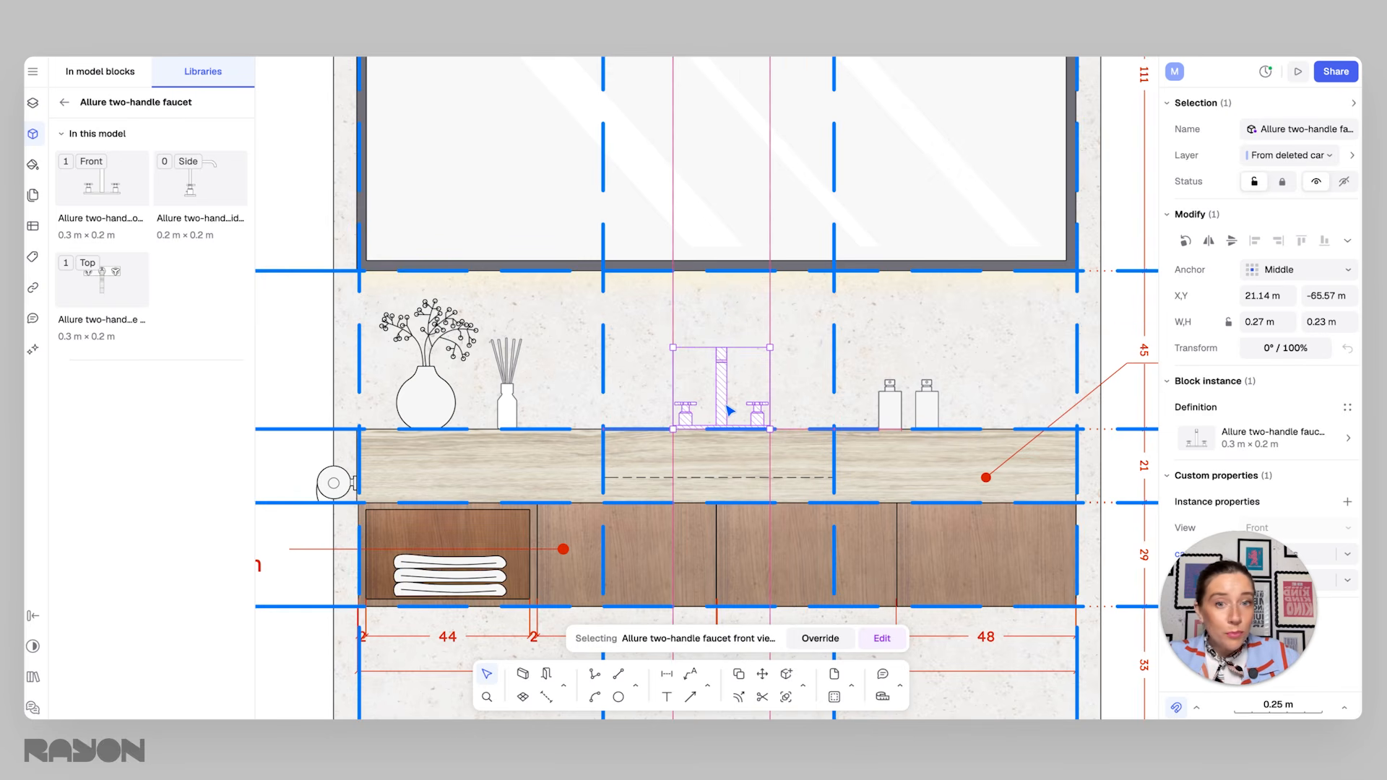
{"action": "left_click", "coordinate": [851, 375]}
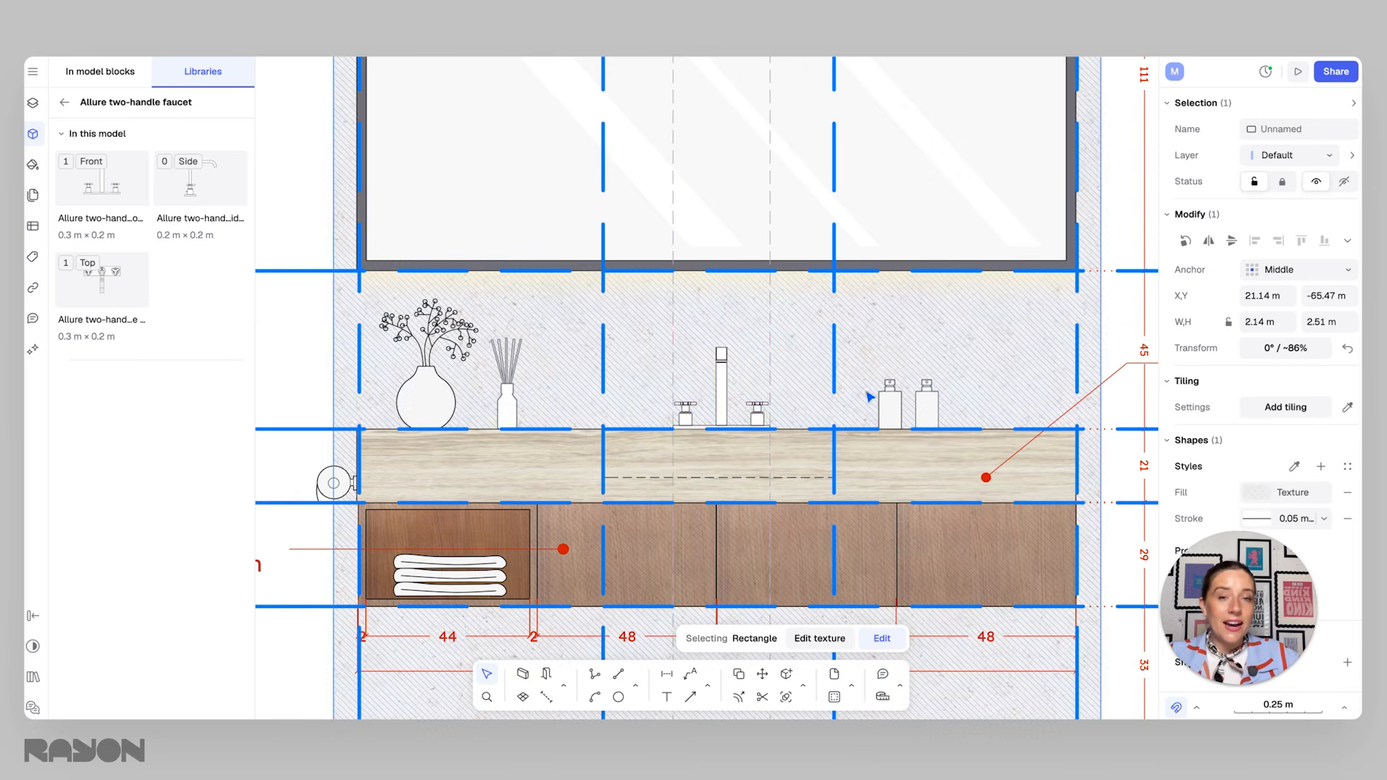
{"action": "scroll", "coordinate": [872, 422], "scroll_direction": "down", "scroll_amount": 1, "text": "ctrl"}
{"action": "left_click", "coordinate": [329, 208]}
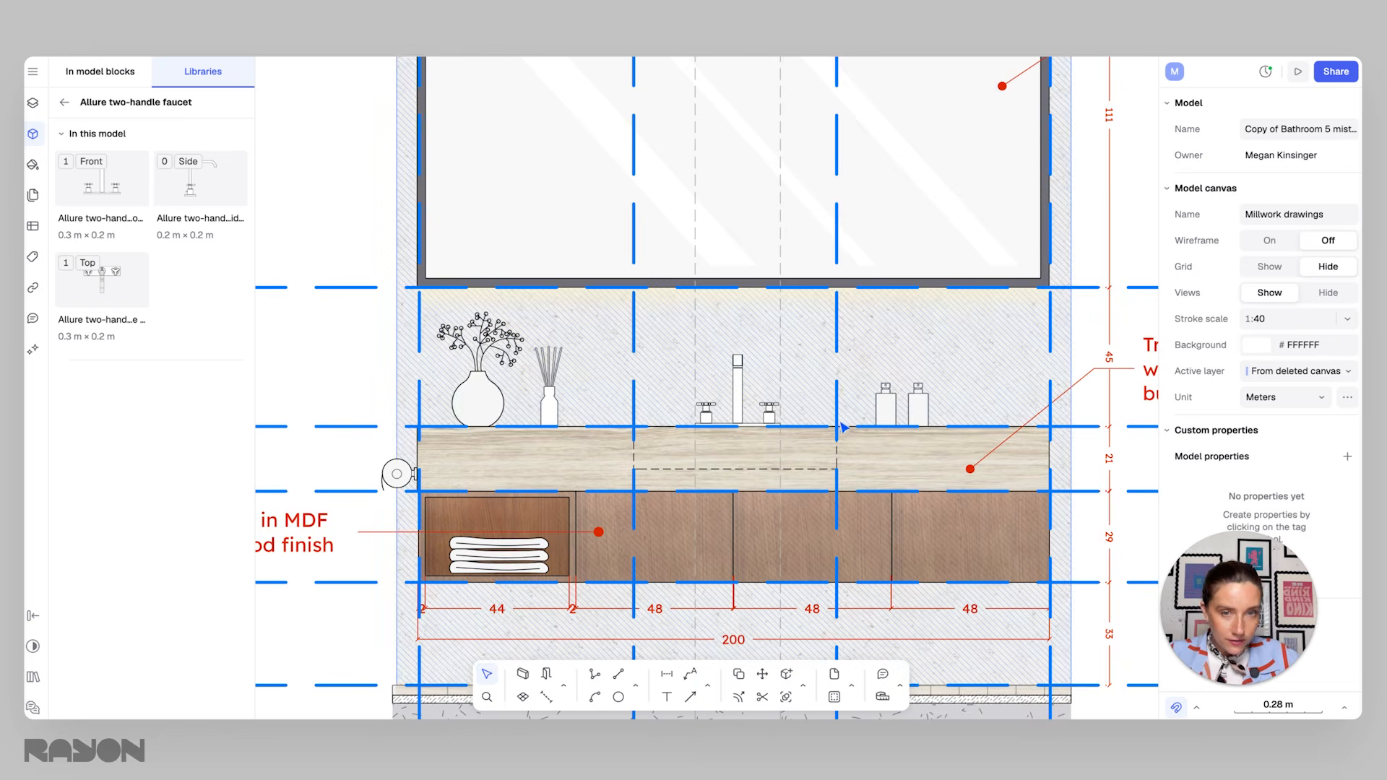
Step: Insert the side view of the Allure two-handle faucet on section A's countertop, near the wall with its spout facing the room
{"action": "scroll", "coordinate": [789, 385], "scroll_direction": "down", "scroll_amount": 5, "text": "ctrl"}
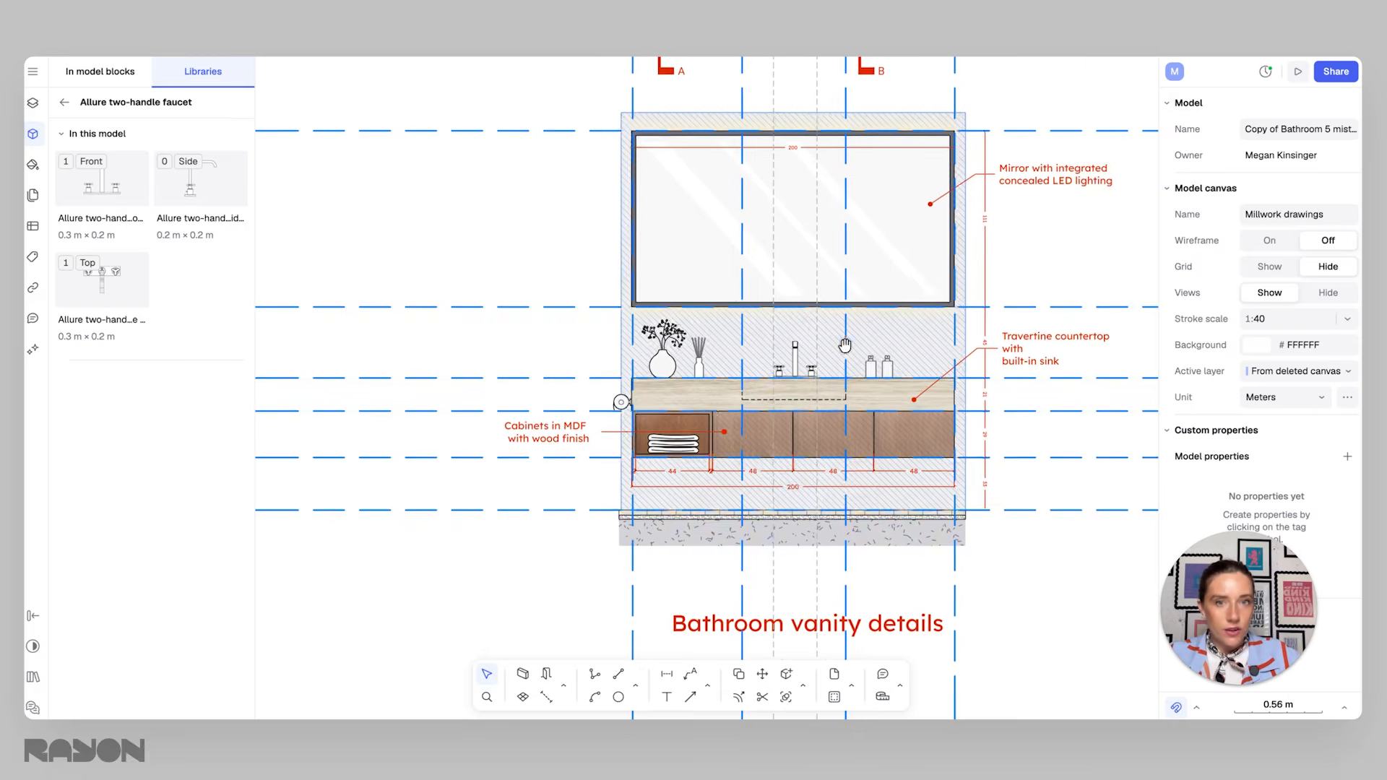
{"action": "scroll", "coordinate": [701, 397], "scroll_direction": "up", "scroll_amount": 3, "text": "ctrl"}
{"action": "scroll", "coordinate": [699, 340], "scroll_direction": "down", "scroll_amount": 8, "text": "ctrl"}
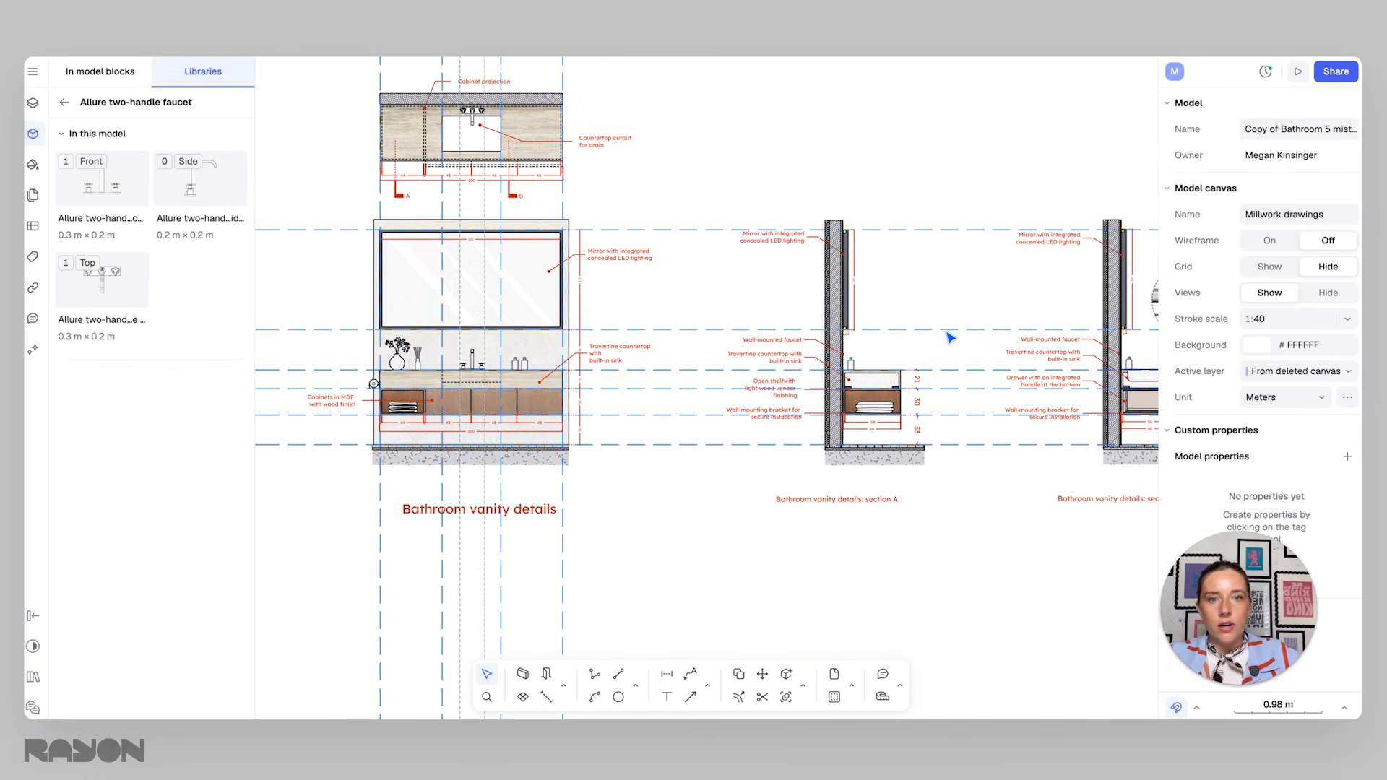
{"action": "scroll", "coordinate": [868, 366], "scroll_direction": "up", "scroll_amount": 2, "text": "ctrl"}
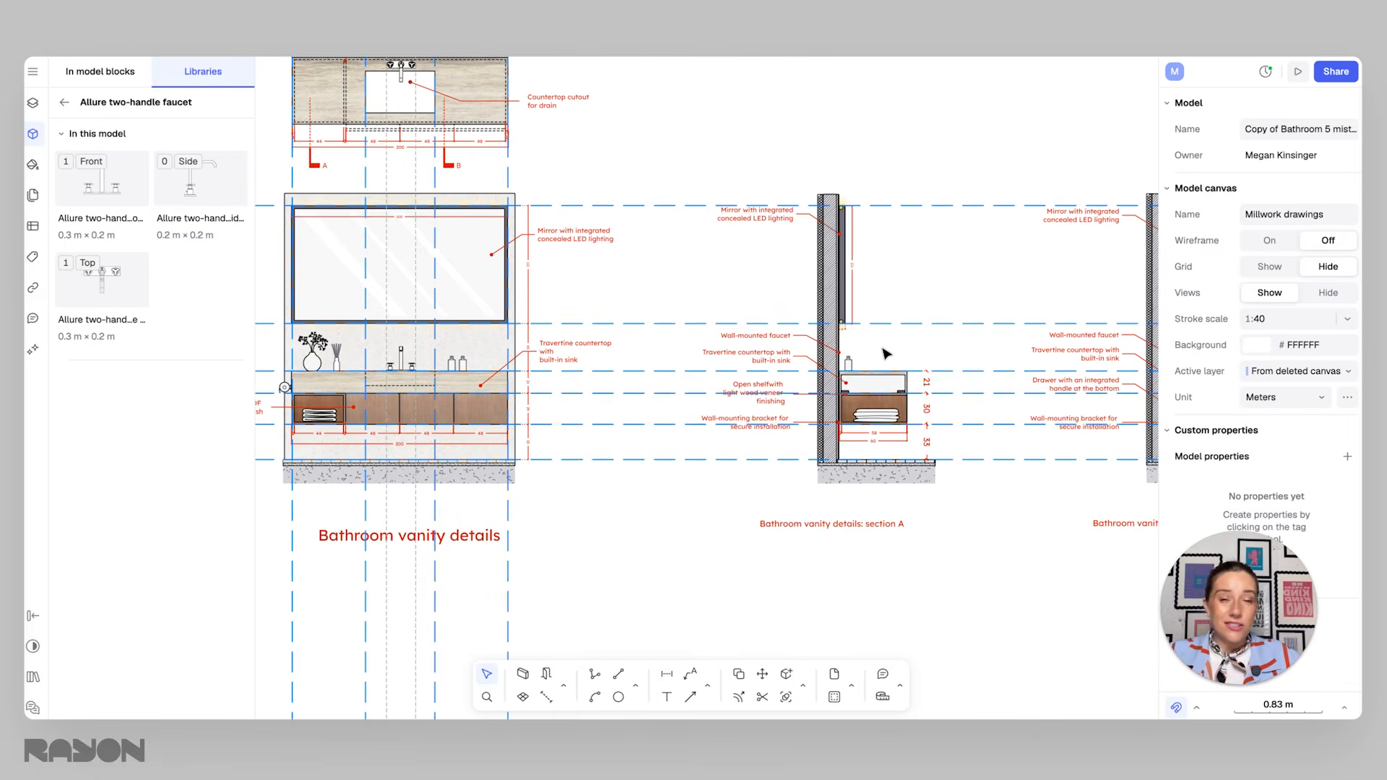
{"action": "scroll", "coordinate": [868, 362], "scroll_direction": "up", "scroll_amount": 6, "text": "ctrl"}
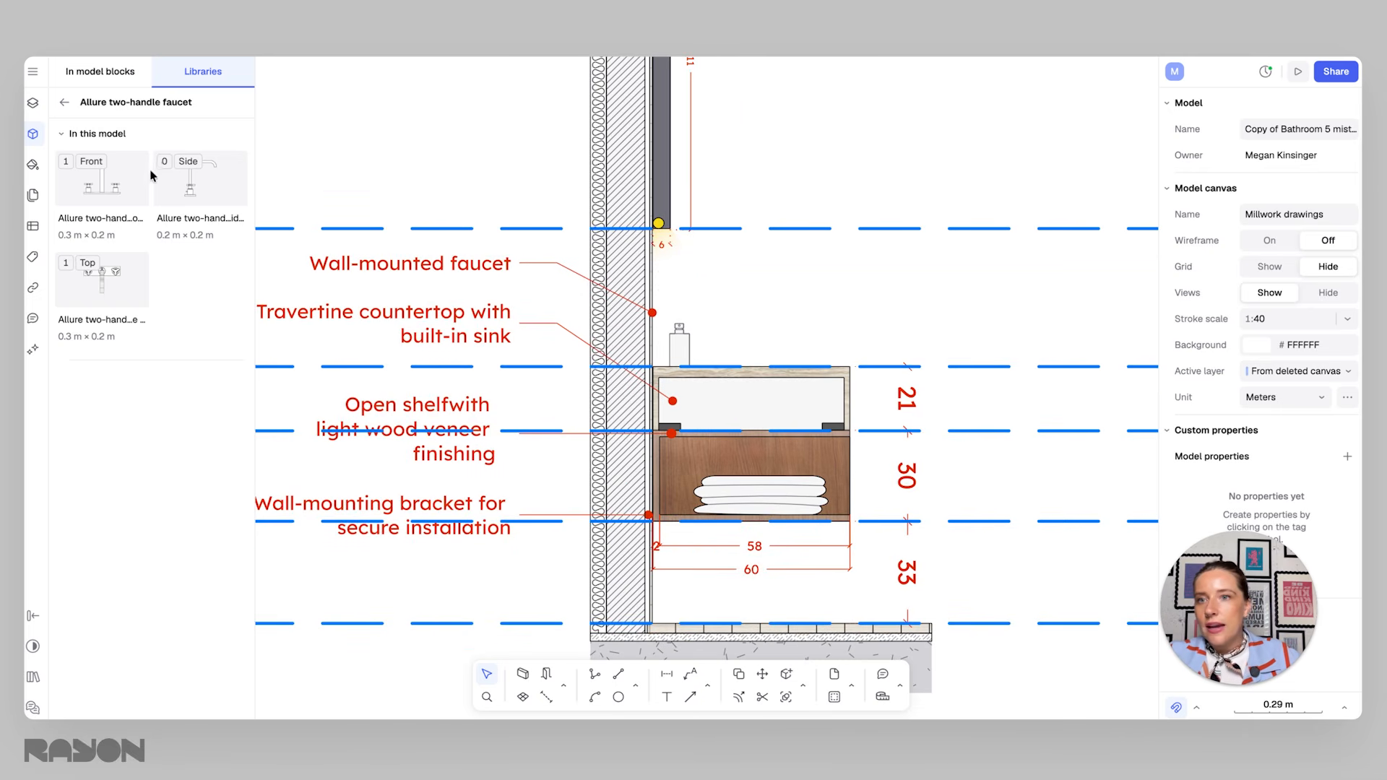
{"action": "left_click_drag", "start_coordinate": [190, 190], "coordinate": [683, 342]}
{"action": "scroll", "coordinate": [683, 343], "scroll_direction": "up", "scroll_amount": 3, "text": "ctrl"}
{"action": "scroll", "coordinate": [685, 346], "scroll_direction": "up", "scroll_amount": 2, "text": "ctrl"}
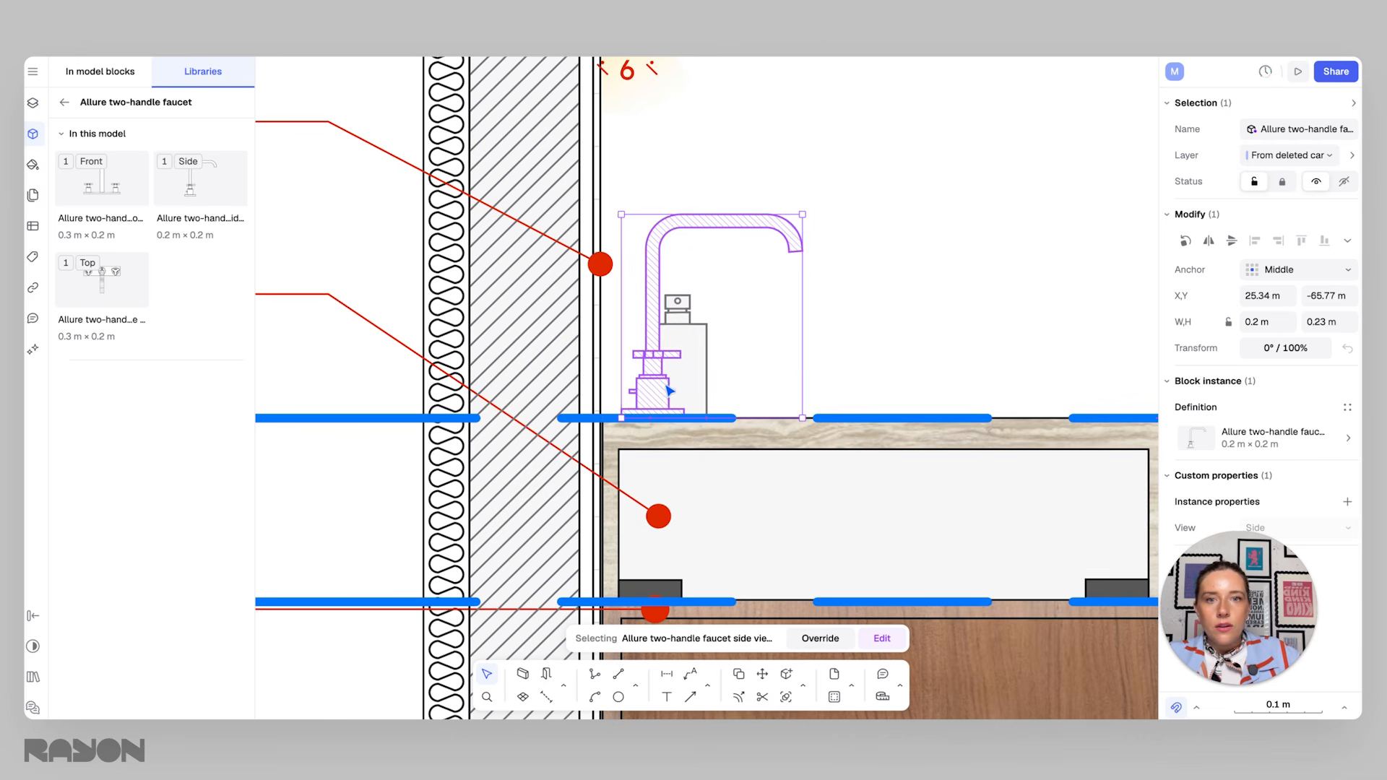
{"action": "left_click", "coordinate": [914, 337]}
{"action": "scroll", "coordinate": [843, 364], "scroll_direction": "down", "scroll_amount": 3, "text": "ctrl"}
Step: Copy section A's side-view faucet to section B and seat it on the countertop next to the wall
{"action": "scroll", "coordinate": [842, 361], "scroll_direction": "down", "scroll_amount": 8}
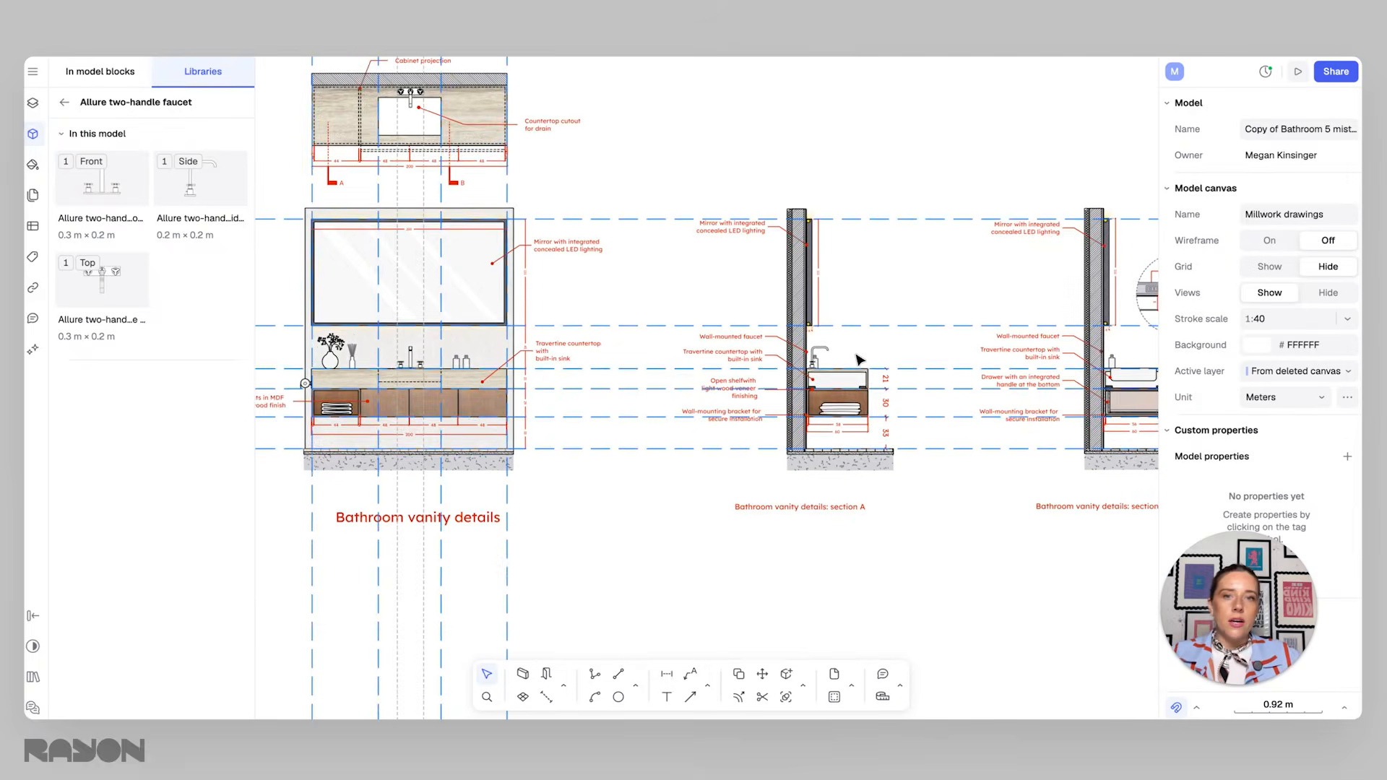
{"action": "middle_click_drag", "start_coordinate": [859, 361], "coordinate": [917, 409]}
{"action": "scroll", "coordinate": [859, 379], "scroll_direction": "down", "scroll_amount": 1}
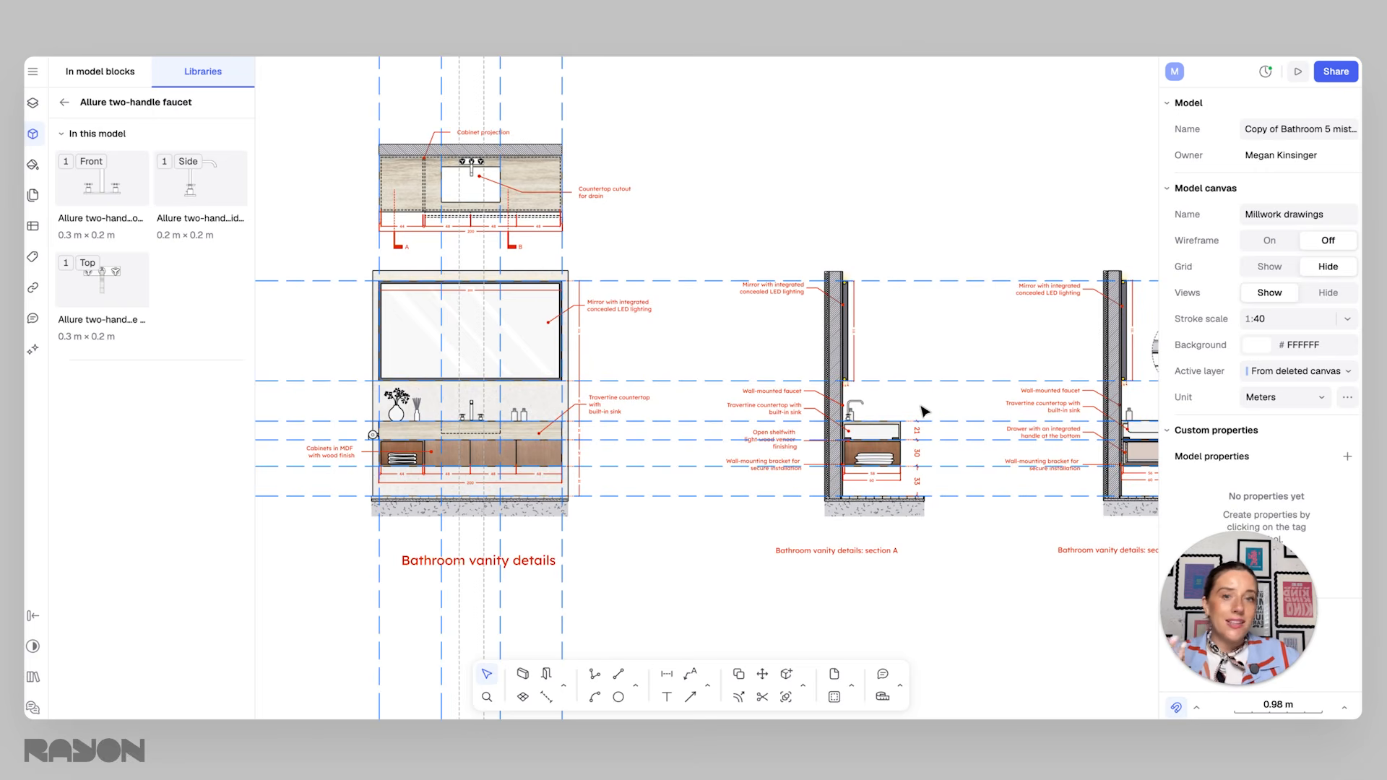
{"action": "middle_click_drag", "start_coordinate": [1074, 407], "coordinate": [809, 385]}
{"action": "scroll", "coordinate": [678, 402], "scroll_direction": "up", "scroll_amount": 2}
{"action": "left_click", "coordinate": [582, 377]}
{"action": "key", "text": "ctrl+c"}
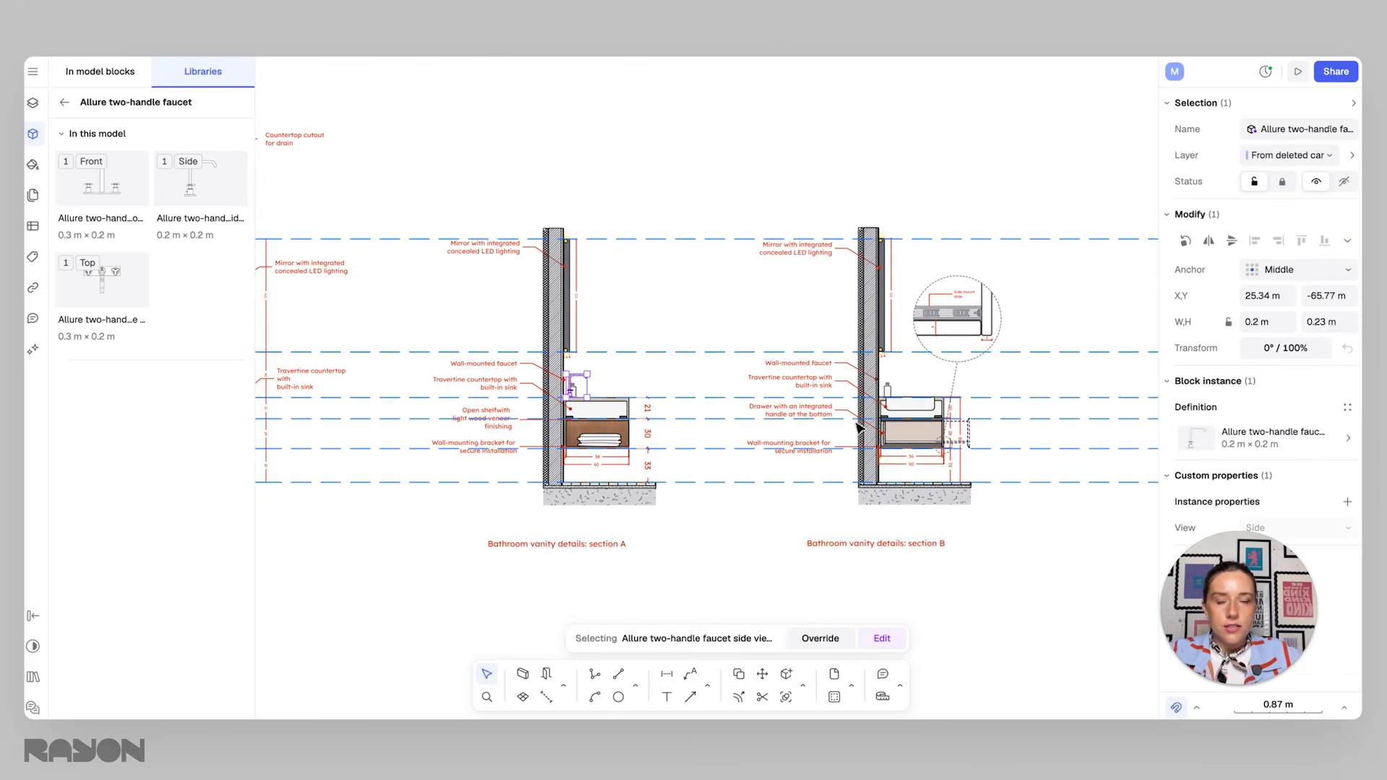
{"action": "scroll", "coordinate": [887, 395], "scroll_direction": "up", "scroll_amount": 15}
{"action": "key", "text": "ctrl+v"}
{"action": "scroll", "coordinate": [881, 396], "scroll_direction": "down", "scroll_amount": 8}
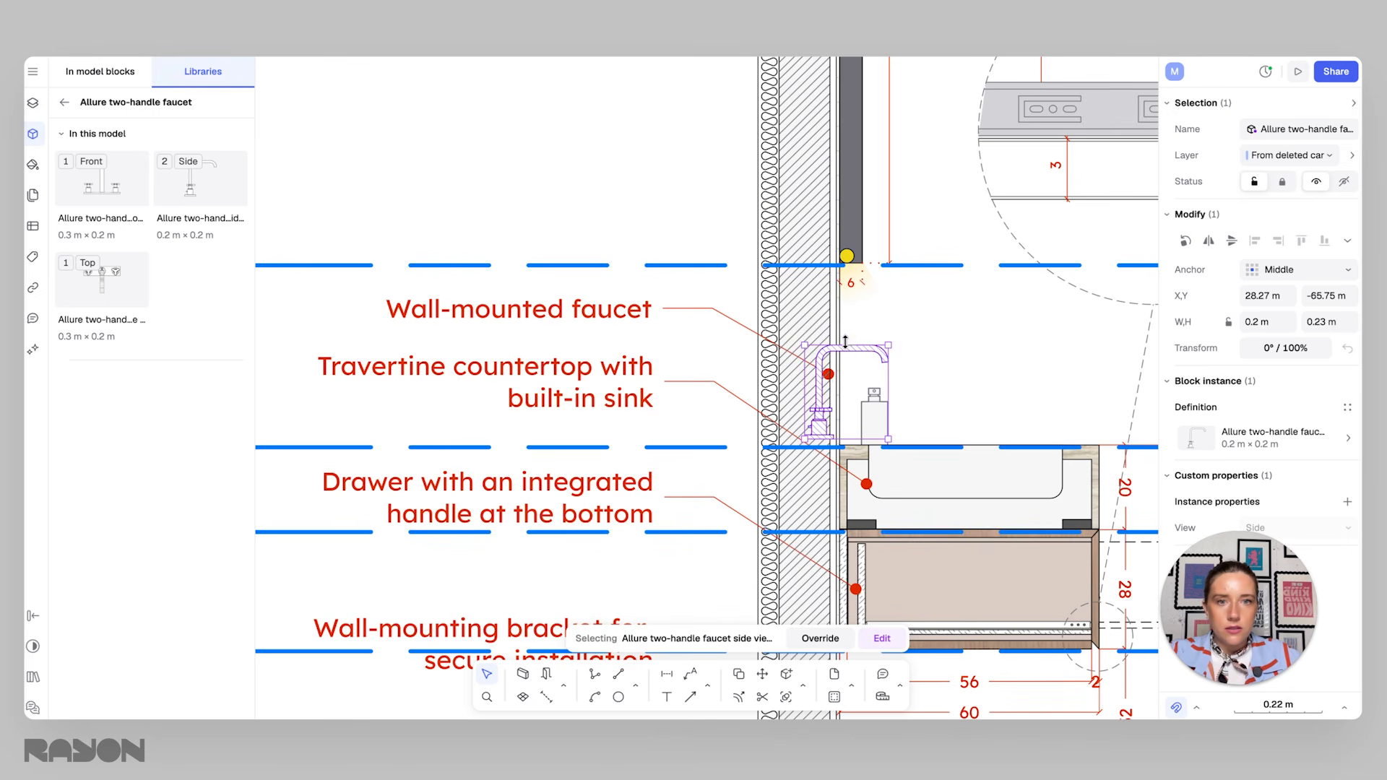
{"action": "key", "text": "Escape"}
{"action": "left_click_drag", "start_coordinate": [820, 429], "coordinate": [856, 437]}
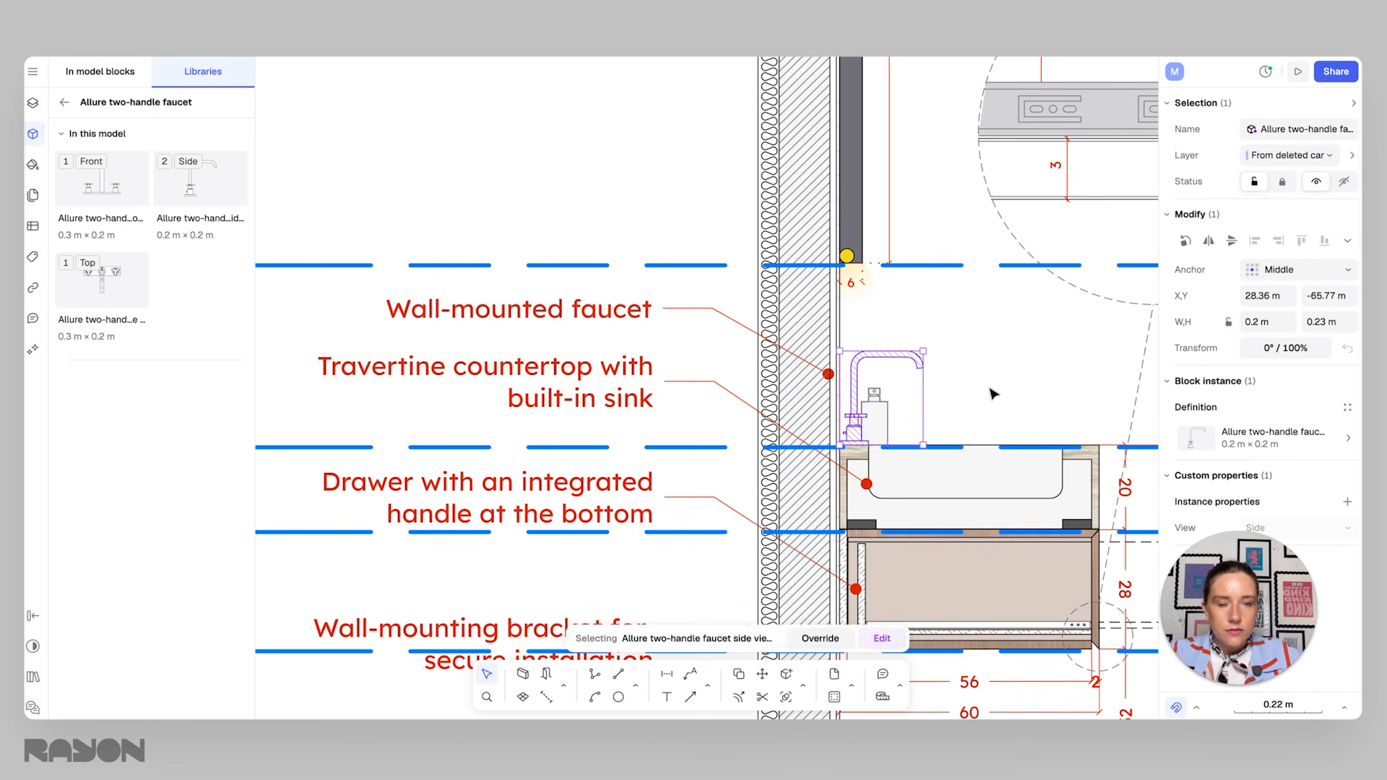
{"action": "left_click", "coordinate": [990, 393]}
Step: Examine the plan, elevation and both sections together for matching faucet views and alignment along the guidelines
{"action": "scroll", "coordinate": [989, 393], "scroll_direction": "down", "scroll_amount": 10}
{"action": "scroll", "coordinate": [990, 393], "scroll_direction": "down", "scroll_amount": 5}
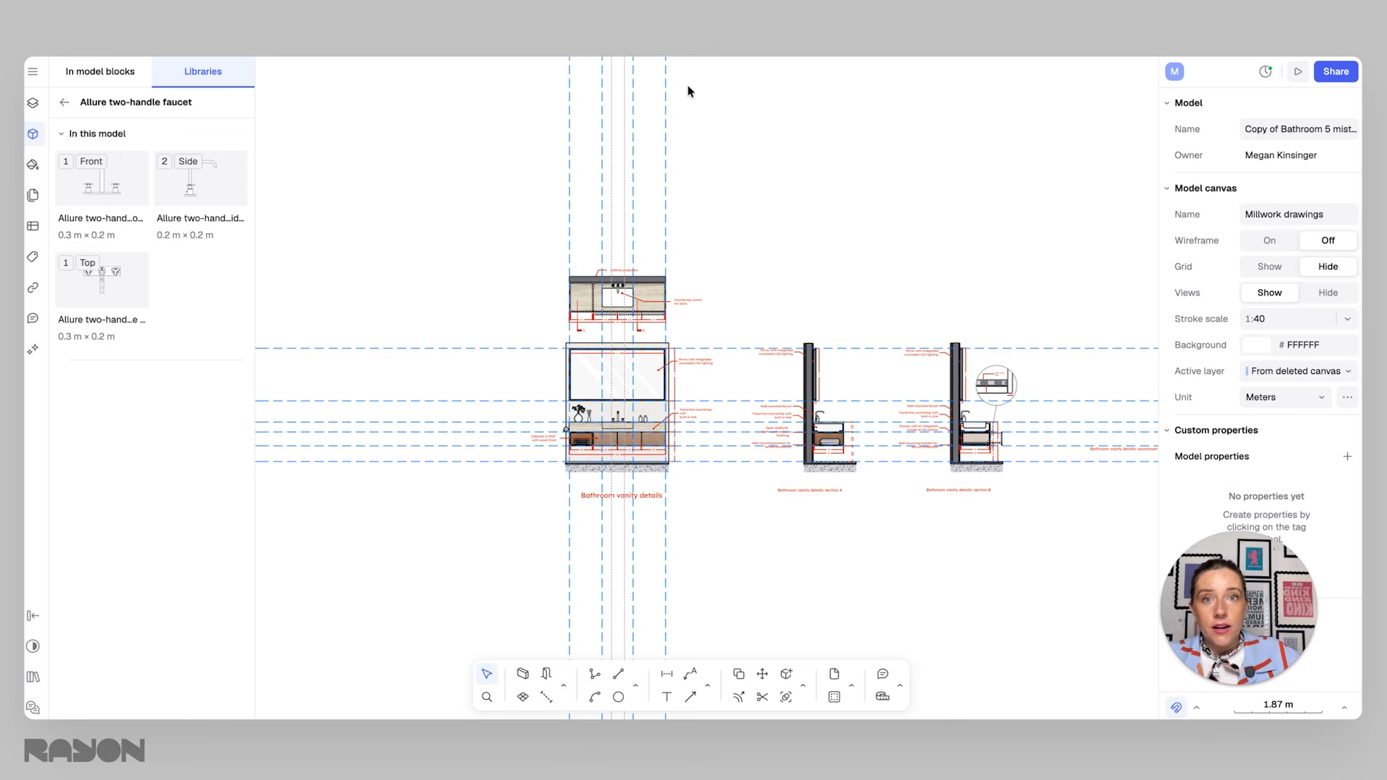
{"action": "scroll", "coordinate": [834, 370], "scroll_direction": "up", "scroll_amount": 5}
{"action": "middle_click_drag", "start_coordinate": [848, 391], "coordinate": [841, 361]}
{"action": "scroll", "coordinate": [834, 369], "scroll_direction": "down", "scroll_amount": 2}
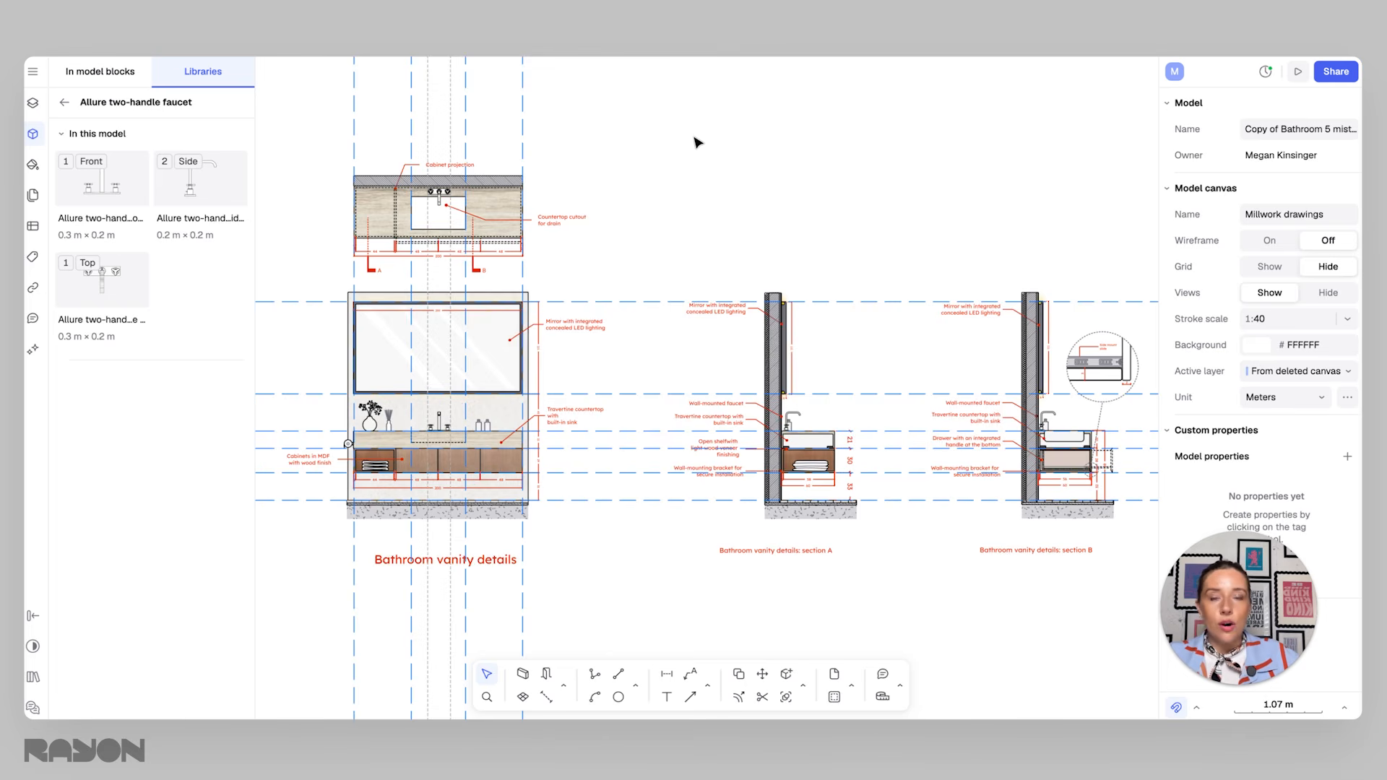
{"action": "middle_click_drag", "start_coordinate": [653, 183], "coordinate": [831, 191]}
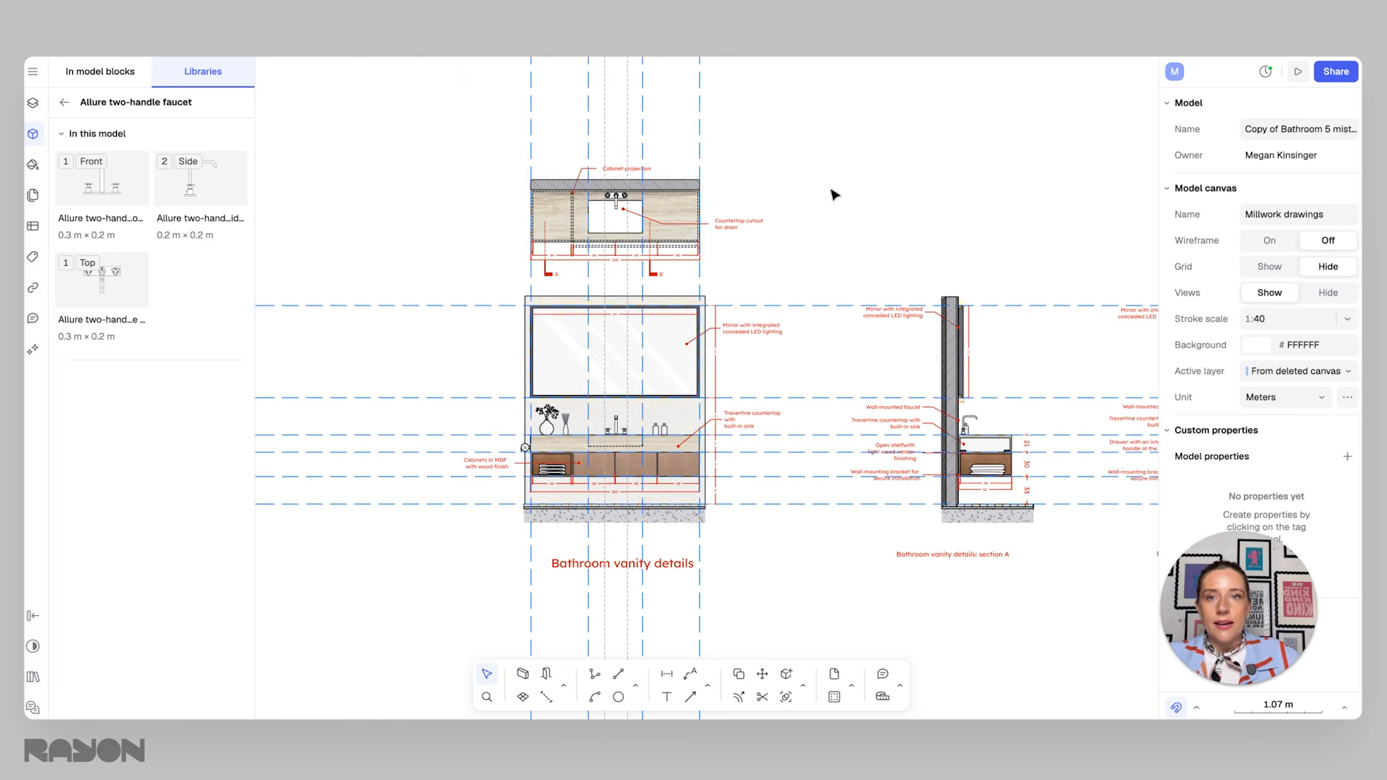
{"action": "scroll", "coordinate": [680, 236], "scroll_direction": "up", "scroll_amount": 3}
{"action": "middle_click_drag", "start_coordinate": [680, 237], "coordinate": [829, 237]}
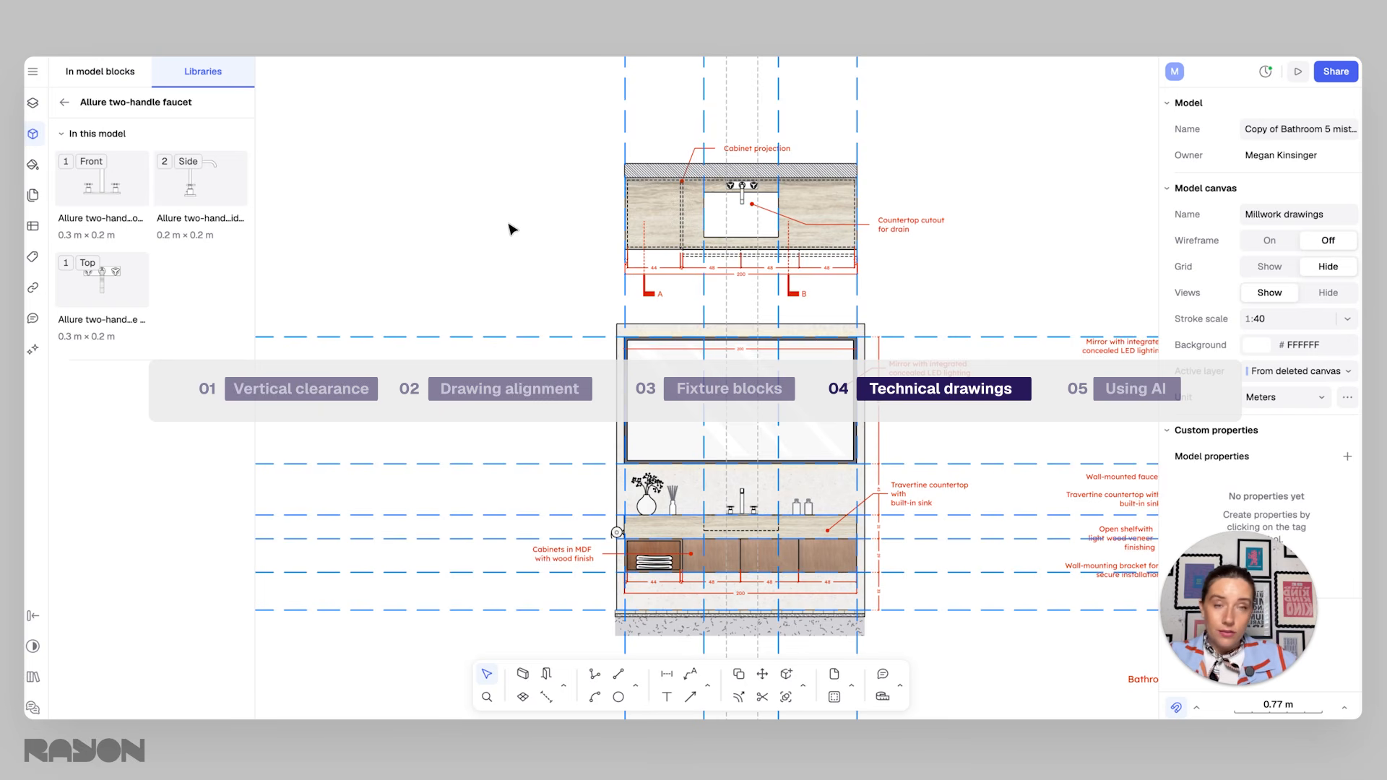
Step: Open the dwg import canvas and examine the imported vanity plan, elevation and sections
{"action": "left_click", "coordinate": [33, 102]}
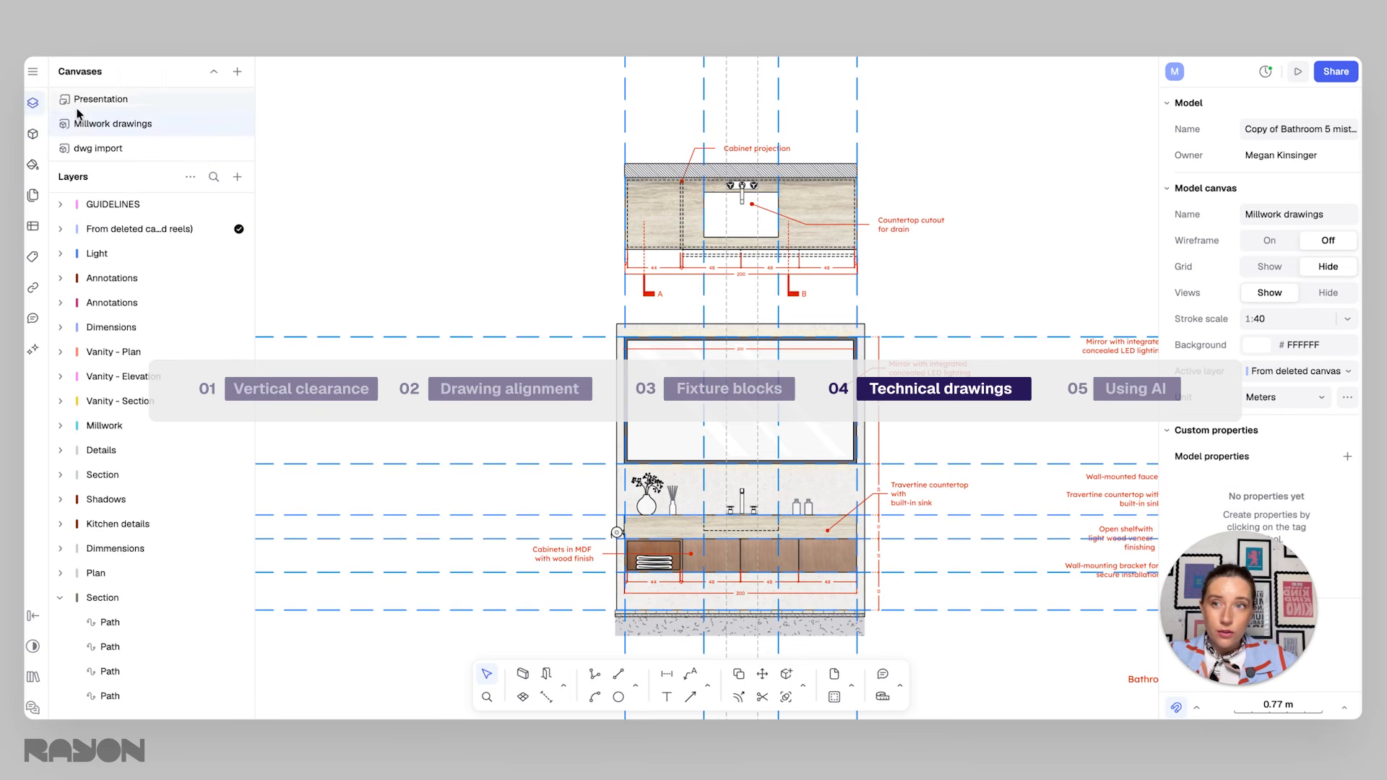
{"action": "left_click", "coordinate": [106, 149]}
{"action": "scroll", "coordinate": [787, 383], "scroll_direction": "up", "scroll_amount": 2}
{"action": "middle_click_drag", "start_coordinate": [792, 401], "coordinate": [812, 365]}
{"action": "scroll", "coordinate": [818, 367], "scroll_direction": "up", "scroll_amount": 3}
{"action": "scroll", "coordinate": [821, 361], "scroll_direction": "down", "scroll_amount": 4}
{"action": "scroll", "coordinate": [810, 364], "scroll_direction": "up", "scroll_amount": 3}
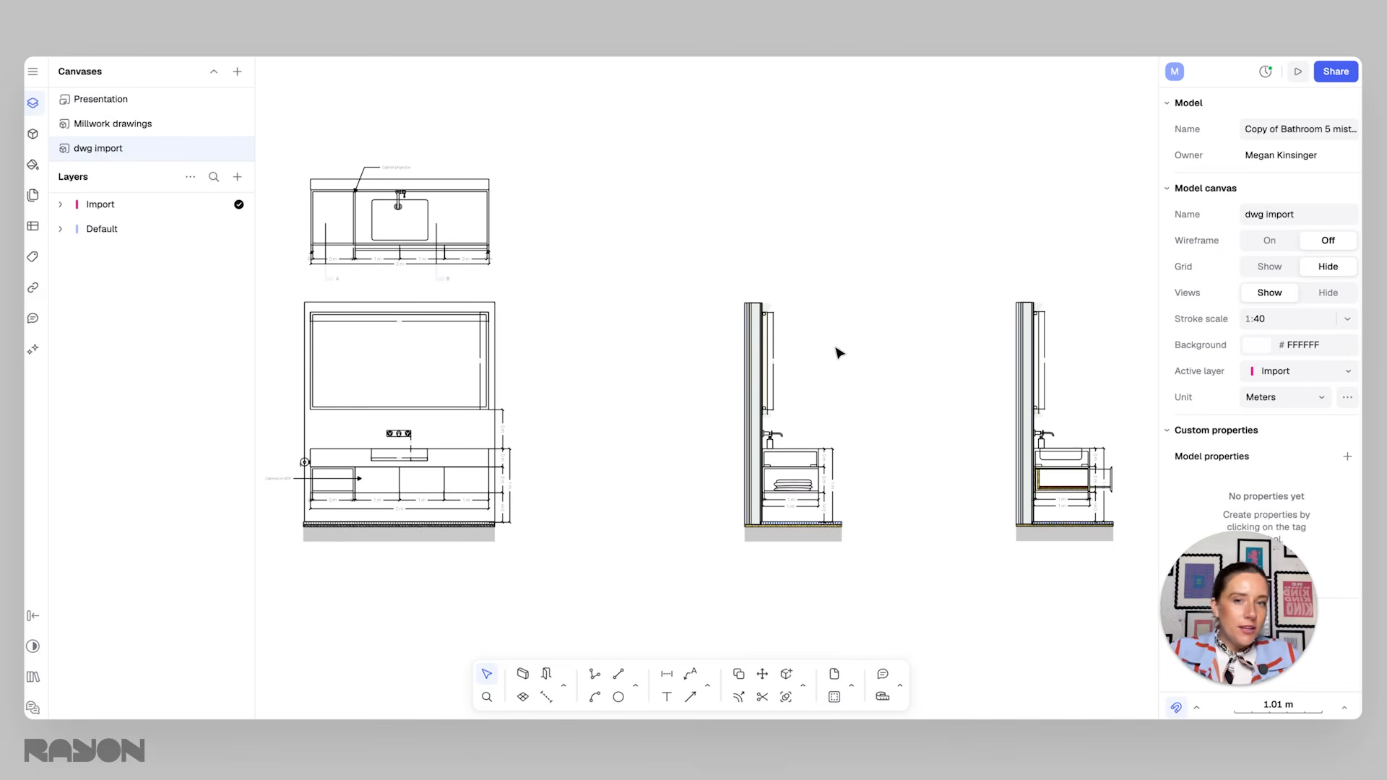
{"action": "middle_click_drag", "start_coordinate": [603, 279], "coordinate": [650, 268]}
{"action": "scroll", "coordinate": [773, 275], "scroll_direction": "down", "scroll_amount": 1}
{"action": "scroll", "coordinate": [718, 270], "scroll_direction": "down", "scroll_amount": 2}
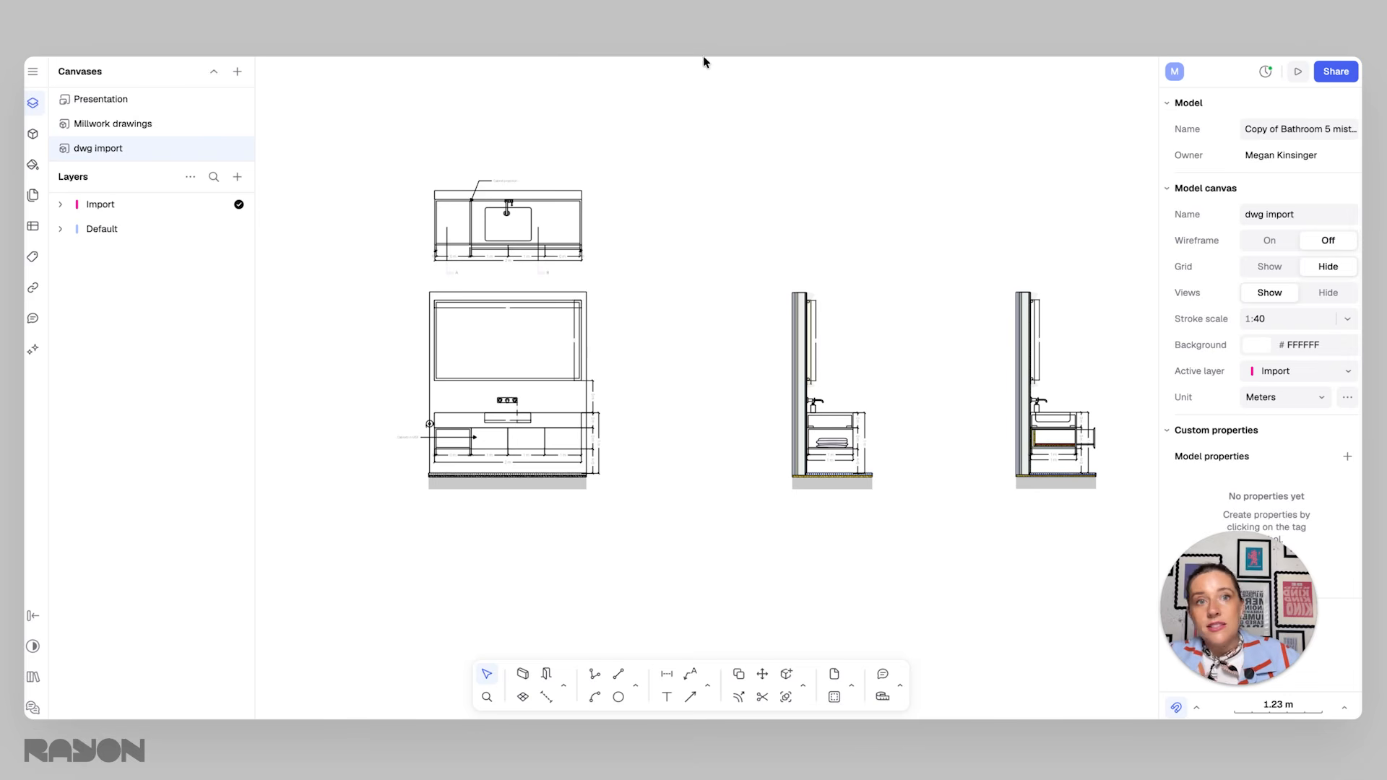
{"action": "scroll", "coordinate": [744, 224], "scroll_direction": "up", "scroll_amount": 5}
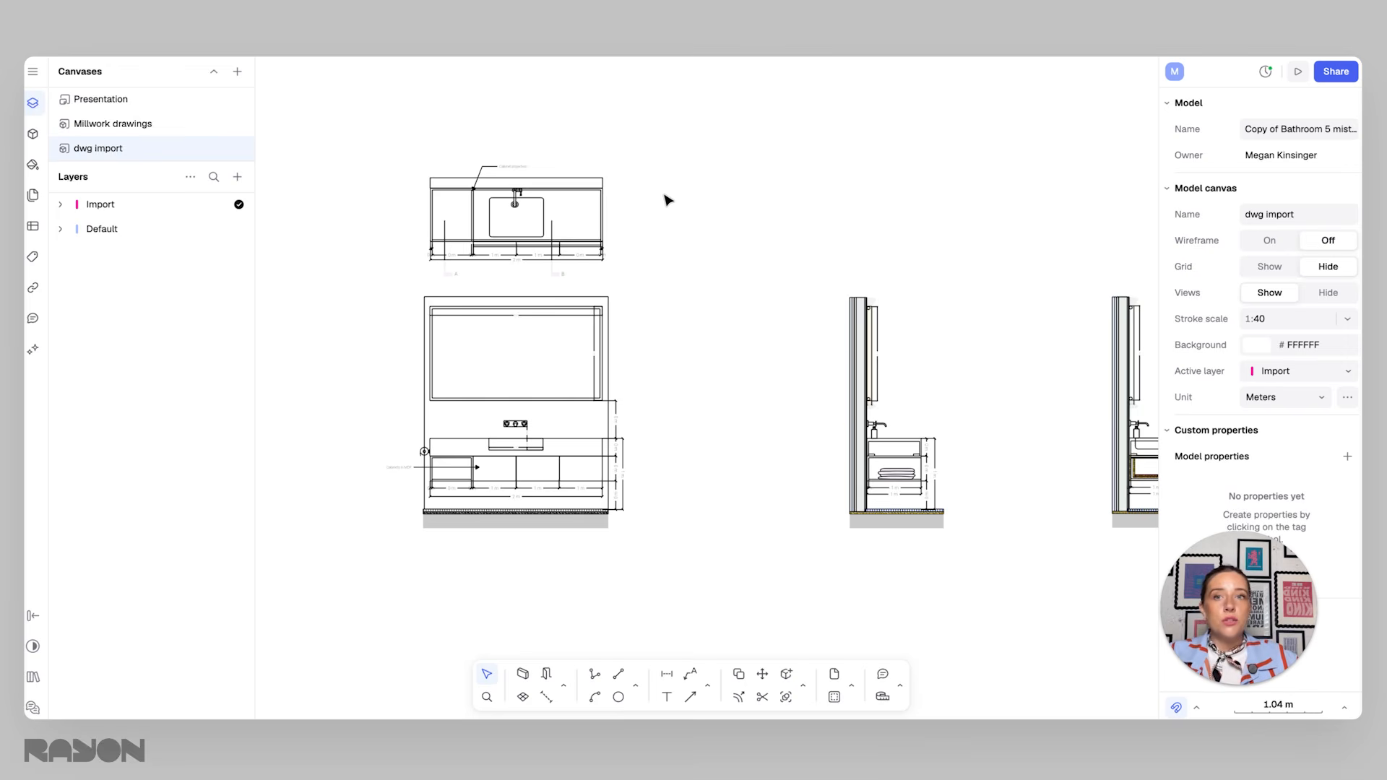
Step: Return to the Millwork drawings canvas and examine the travertine and wood finishes on the vanity plan and elevation
{"action": "middle_click_drag", "start_coordinate": [705, 221], "coordinate": [757, 260]}
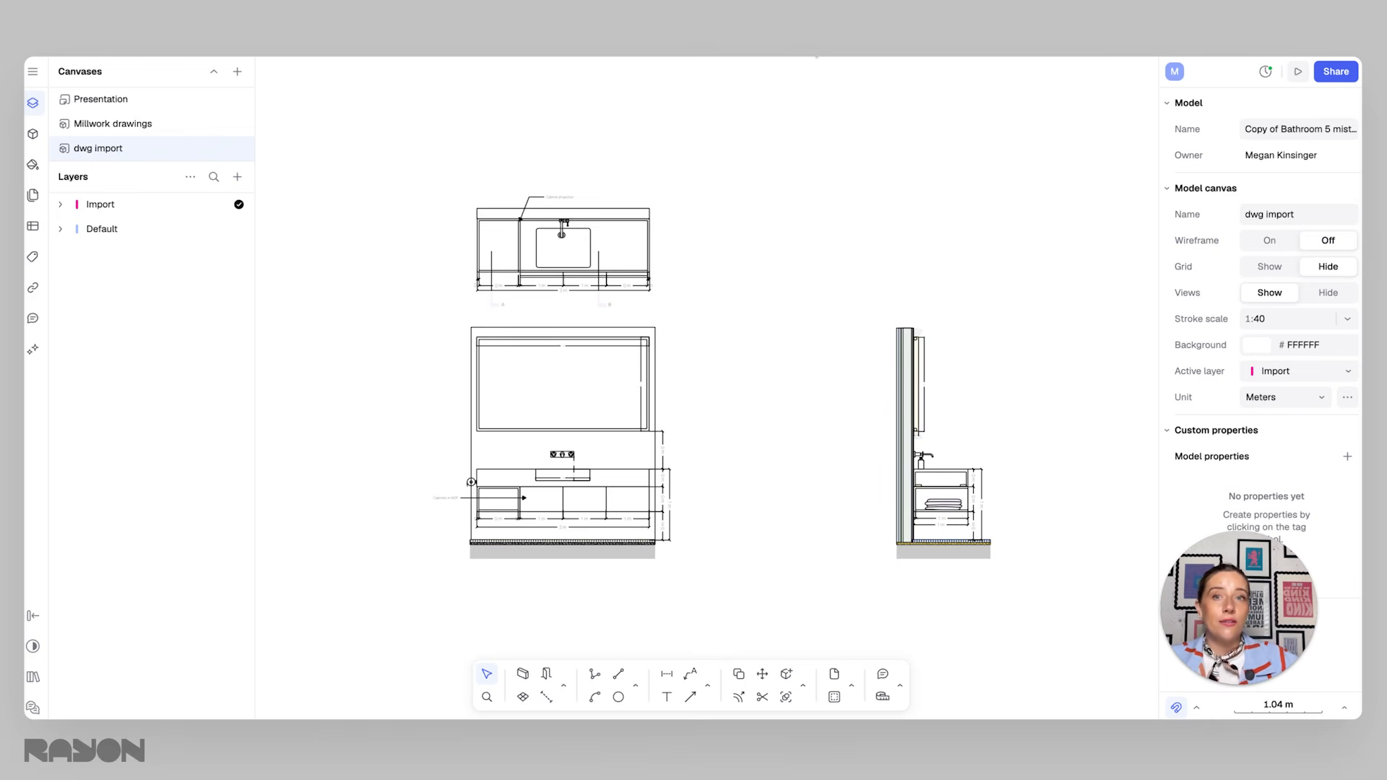
{"action": "left_click", "coordinate": [113, 123]}
{"action": "scroll", "coordinate": [626, 259], "scroll_direction": "up", "scroll_amount": 10}
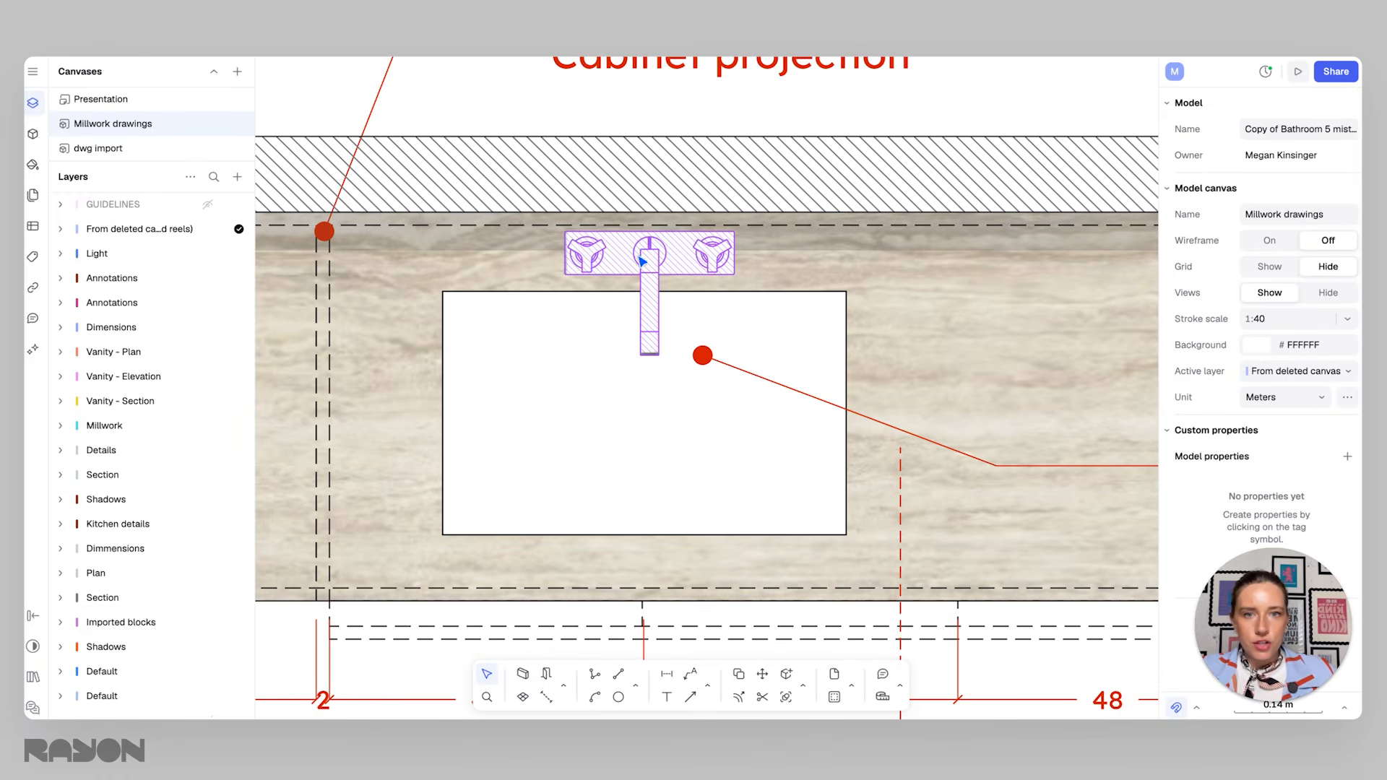
{"action": "scroll", "coordinate": [642, 256], "scroll_direction": "down", "scroll_amount": 8}
{"action": "key", "text": "Escape"}
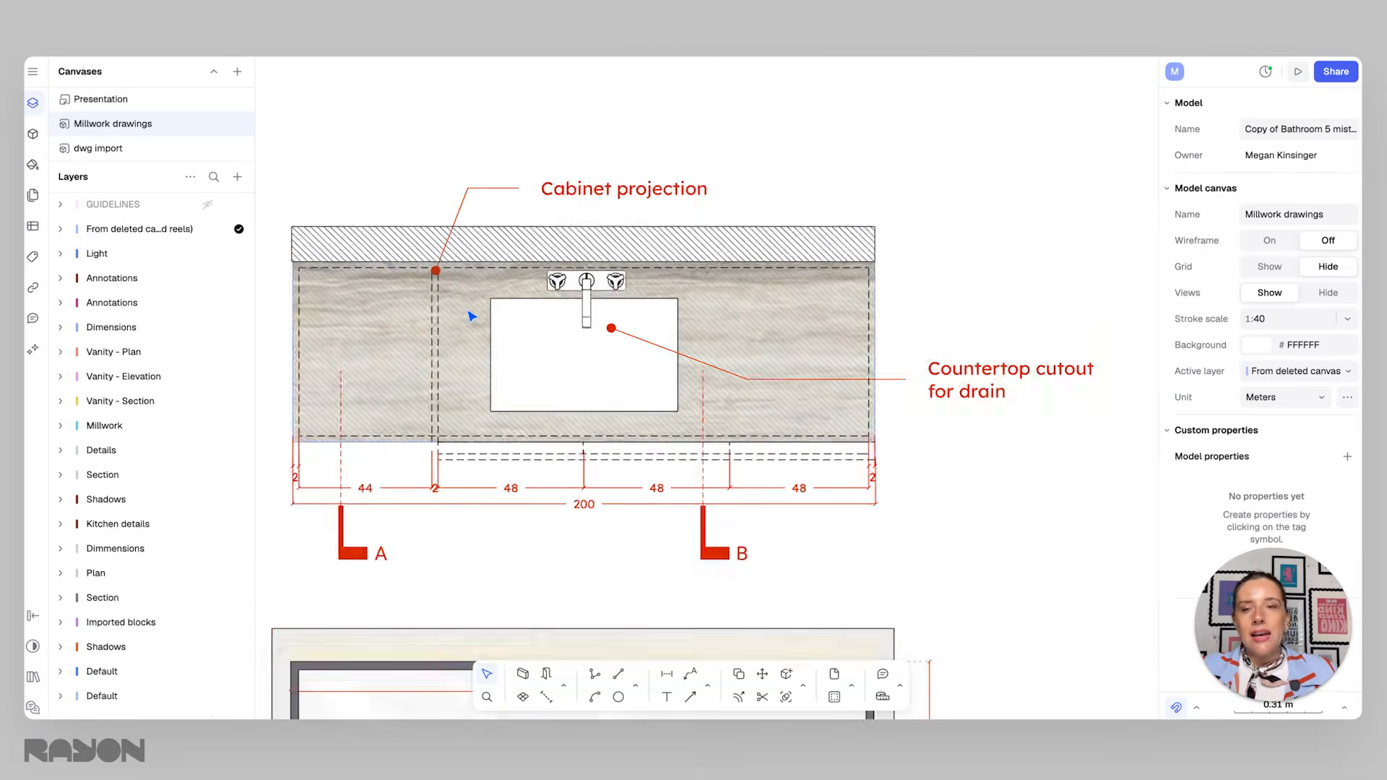
{"action": "scroll", "coordinate": [471, 316], "scroll_direction": "down", "scroll_amount": 5}
{"action": "left_click", "coordinate": [542, 273]}
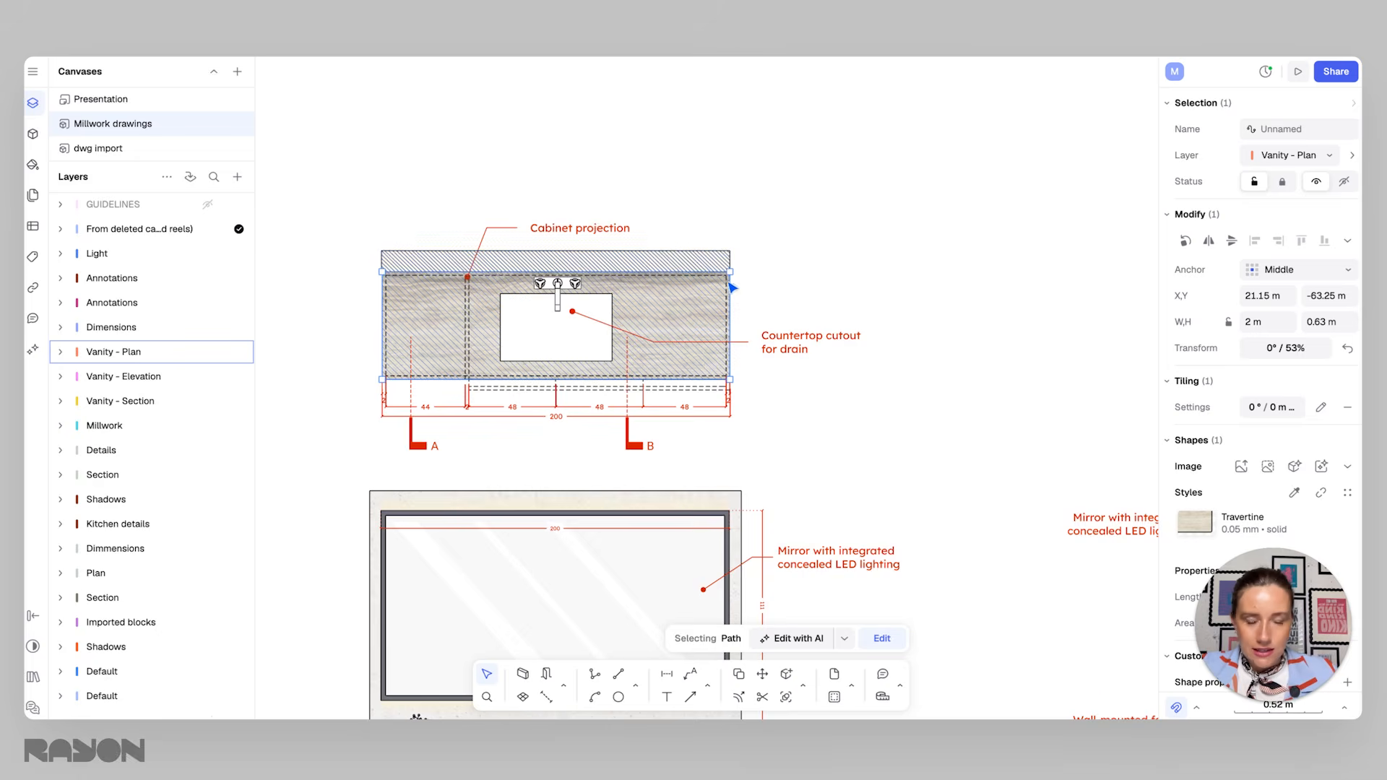
{"action": "scroll", "coordinate": [744, 337], "scroll_direction": "down", "scroll_amount": 2}
{"action": "scroll", "coordinate": [585, 315], "scroll_direction": "up", "scroll_amount": 2}
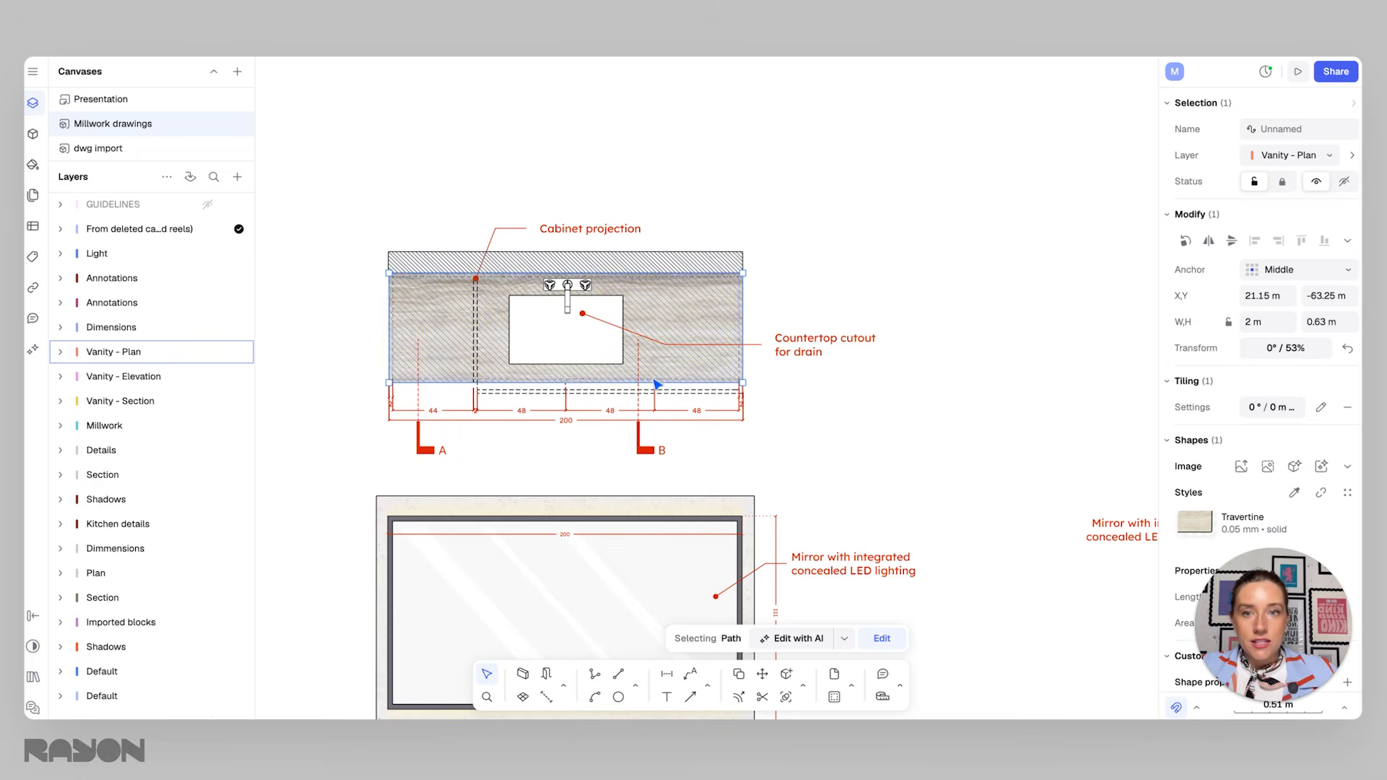
{"action": "scroll", "coordinate": [562, 289], "scroll_direction": "down", "scroll_amount": 5}
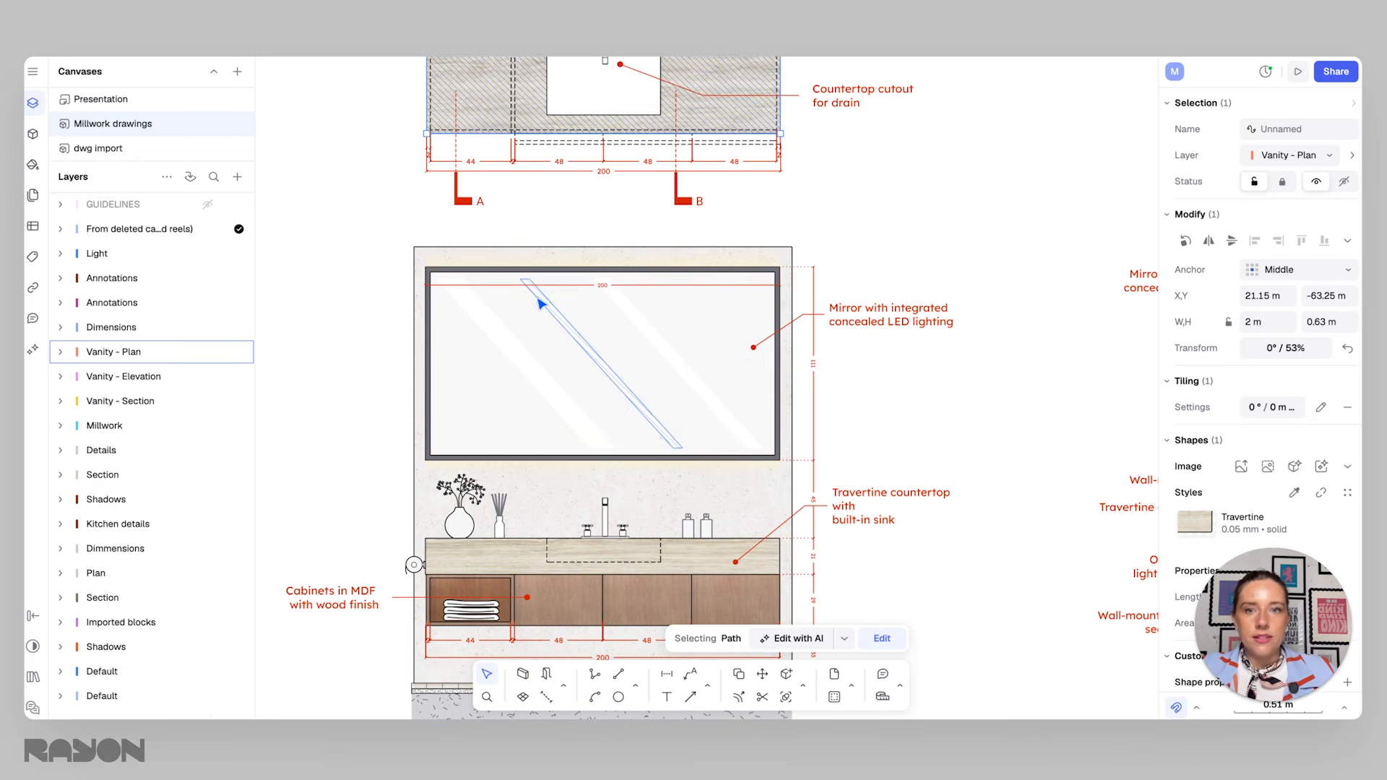
{"action": "scroll", "coordinate": [657, 405], "scroll_direction": "down", "scroll_amount": 3}
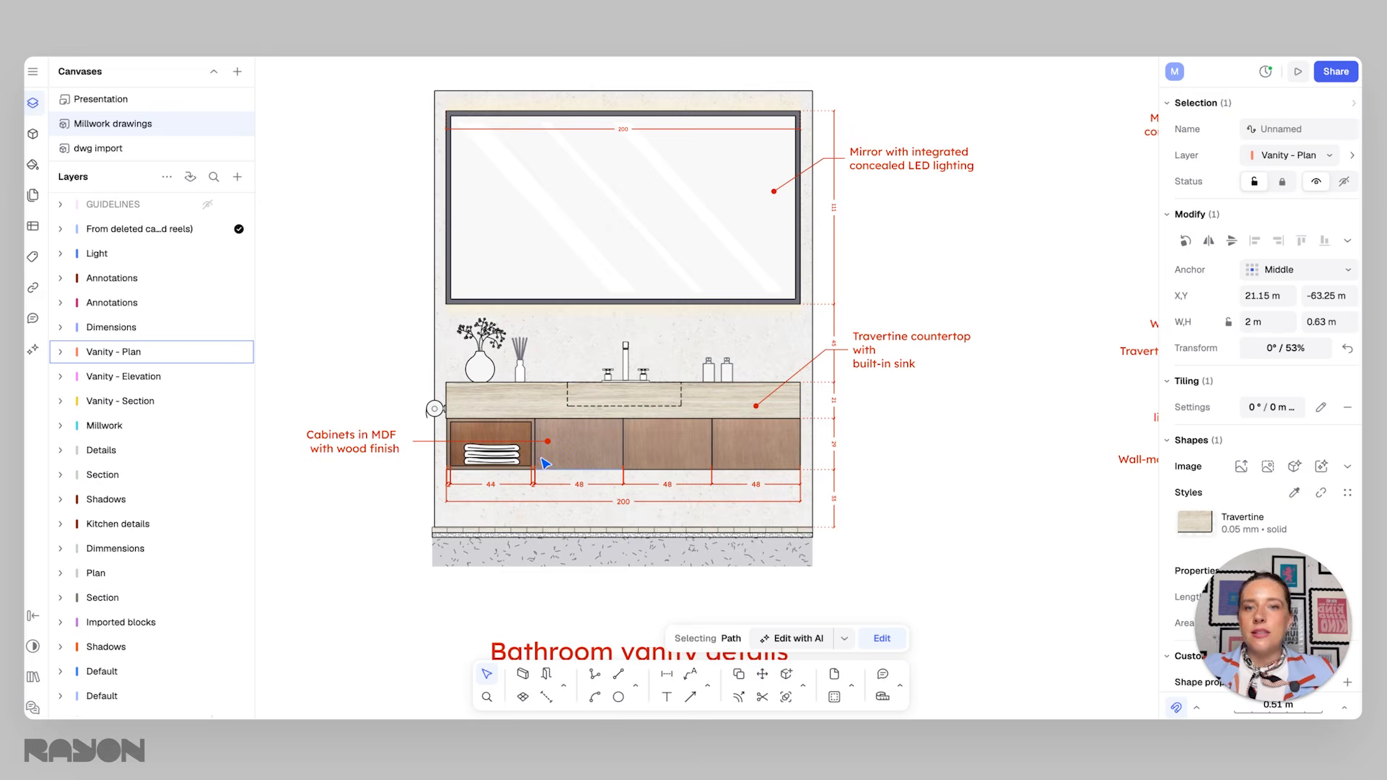
{"action": "scroll", "coordinate": [705, 307], "scroll_direction": "down", "scroll_amount": 5}
{"action": "scroll", "coordinate": [702, 307], "scroll_direction": "up", "scroll_amount": 3}
{"action": "scroll", "coordinate": [654, 278], "scroll_direction": "up", "scroll_amount": 10}
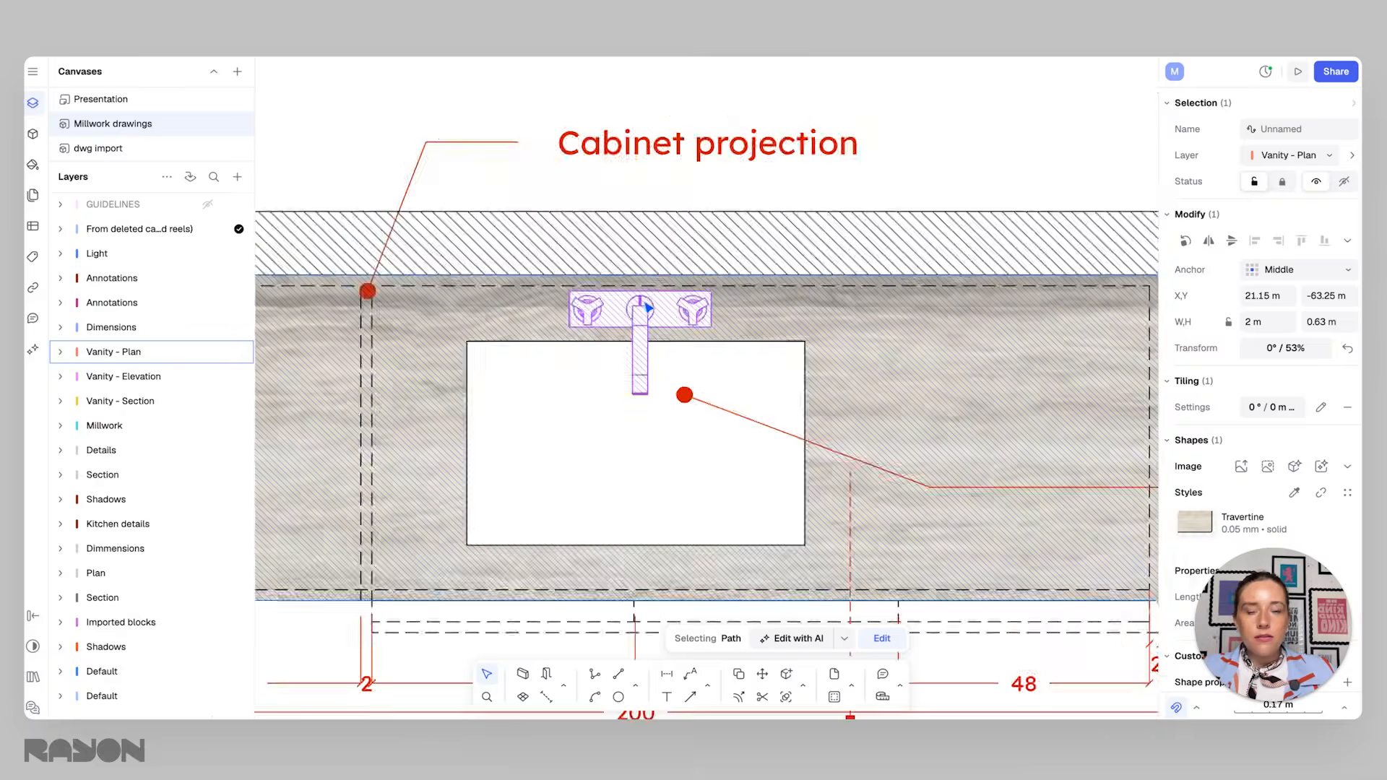
Step: Open the plan's Allure two-handle faucet block for editing and replace its body's texture fill with a radial gradient
{"action": "scroll", "coordinate": [646, 304], "scroll_direction": "down", "scroll_amount": 5}
{"action": "left_click", "coordinate": [650, 312]}
{"action": "scroll", "coordinate": [649, 311], "scroll_direction": "up", "scroll_amount": 5}
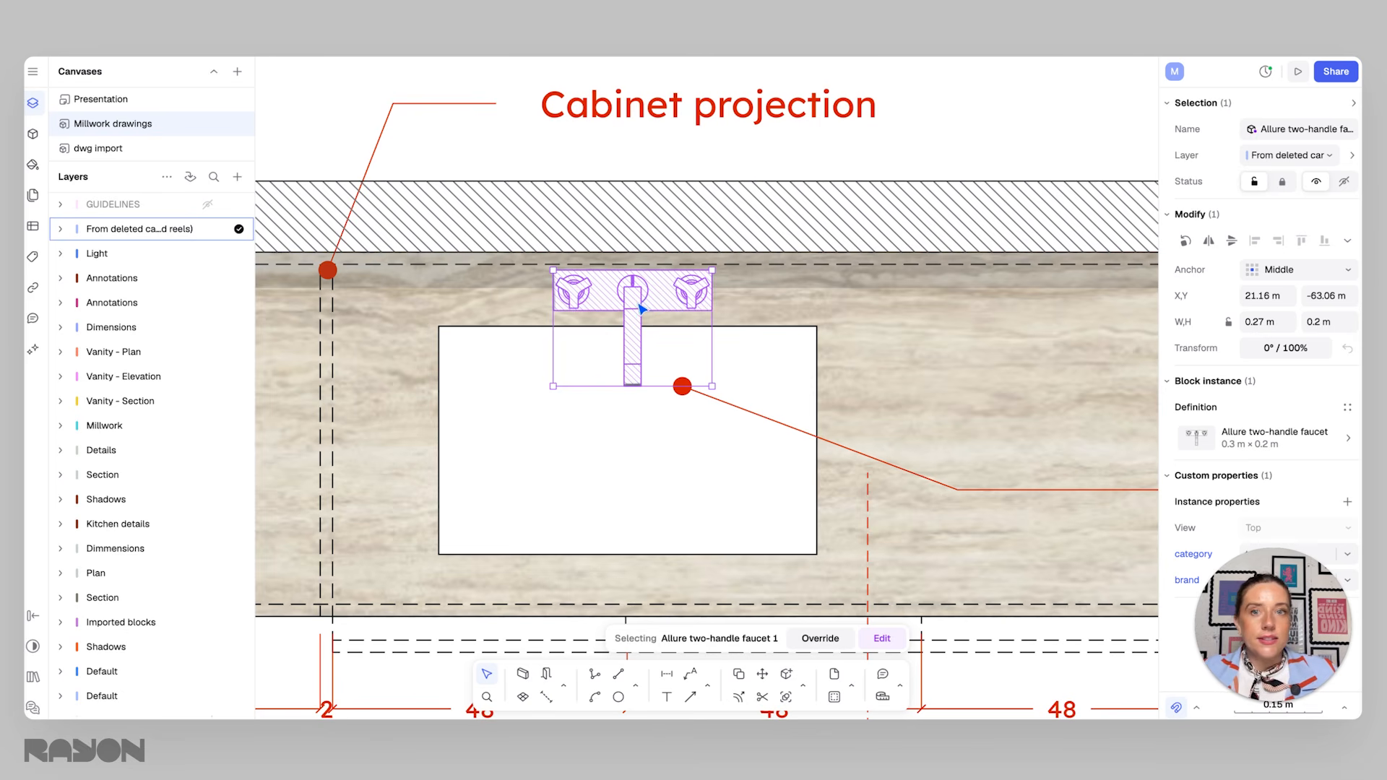
{"action": "double_click", "coordinate": [659, 293]}
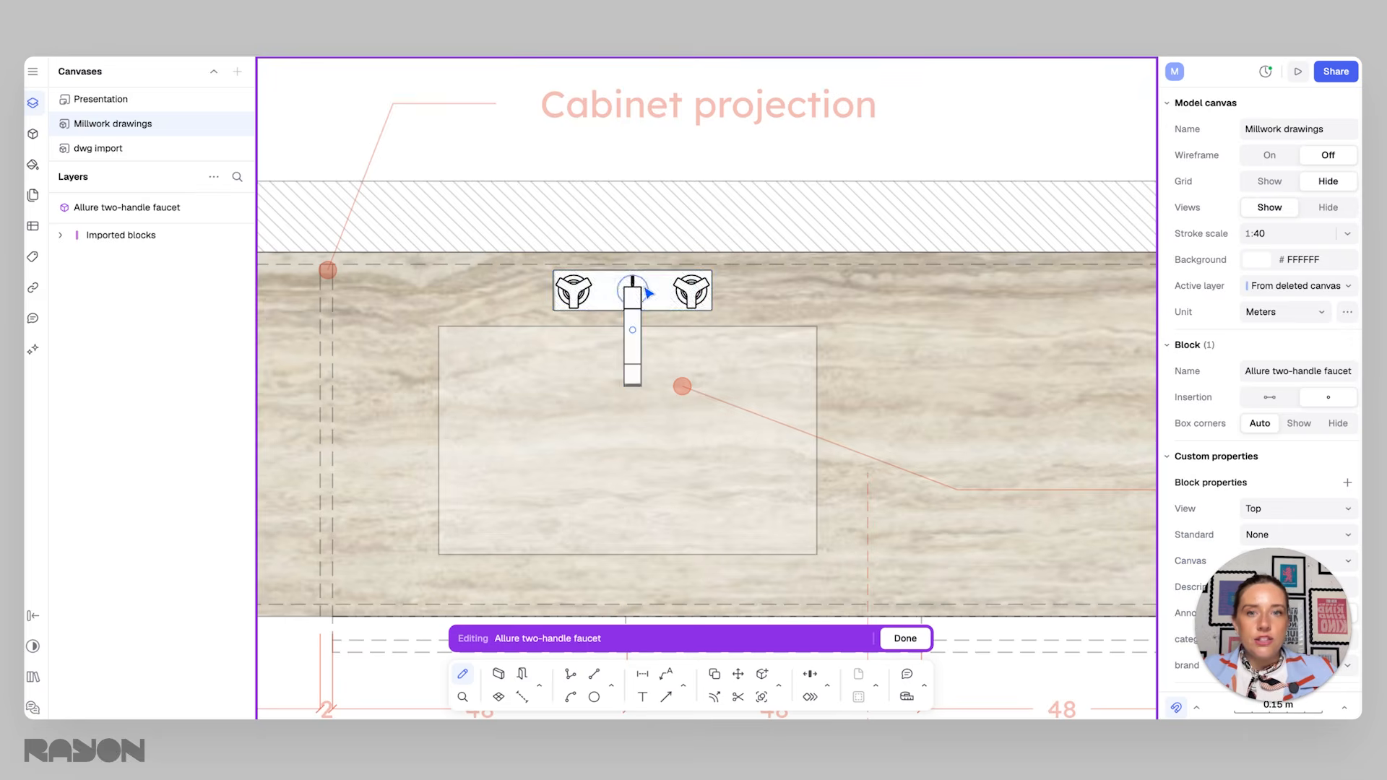
{"action": "left_click", "coordinate": [658, 293]}
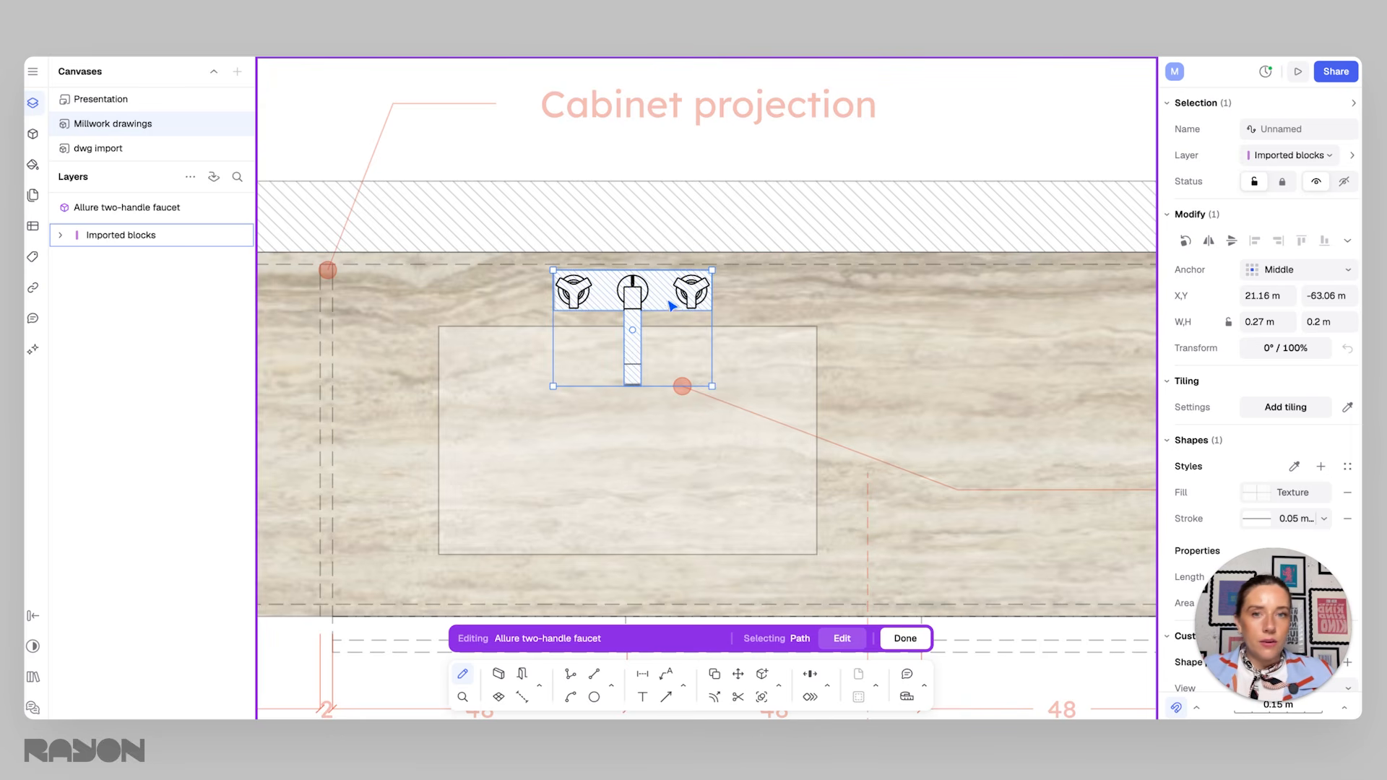
{"action": "left_click", "coordinate": [1257, 494]}
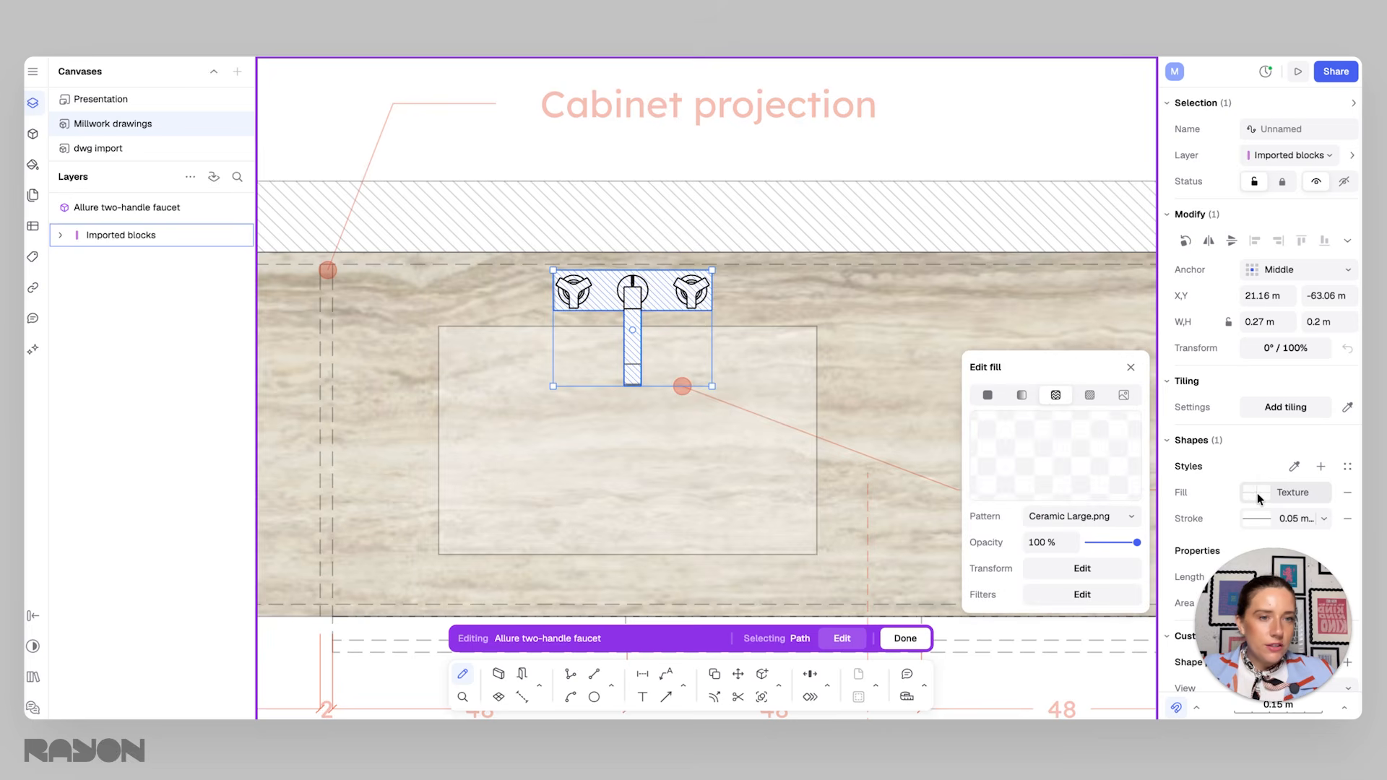
{"action": "left_click", "coordinate": [1020, 402]}
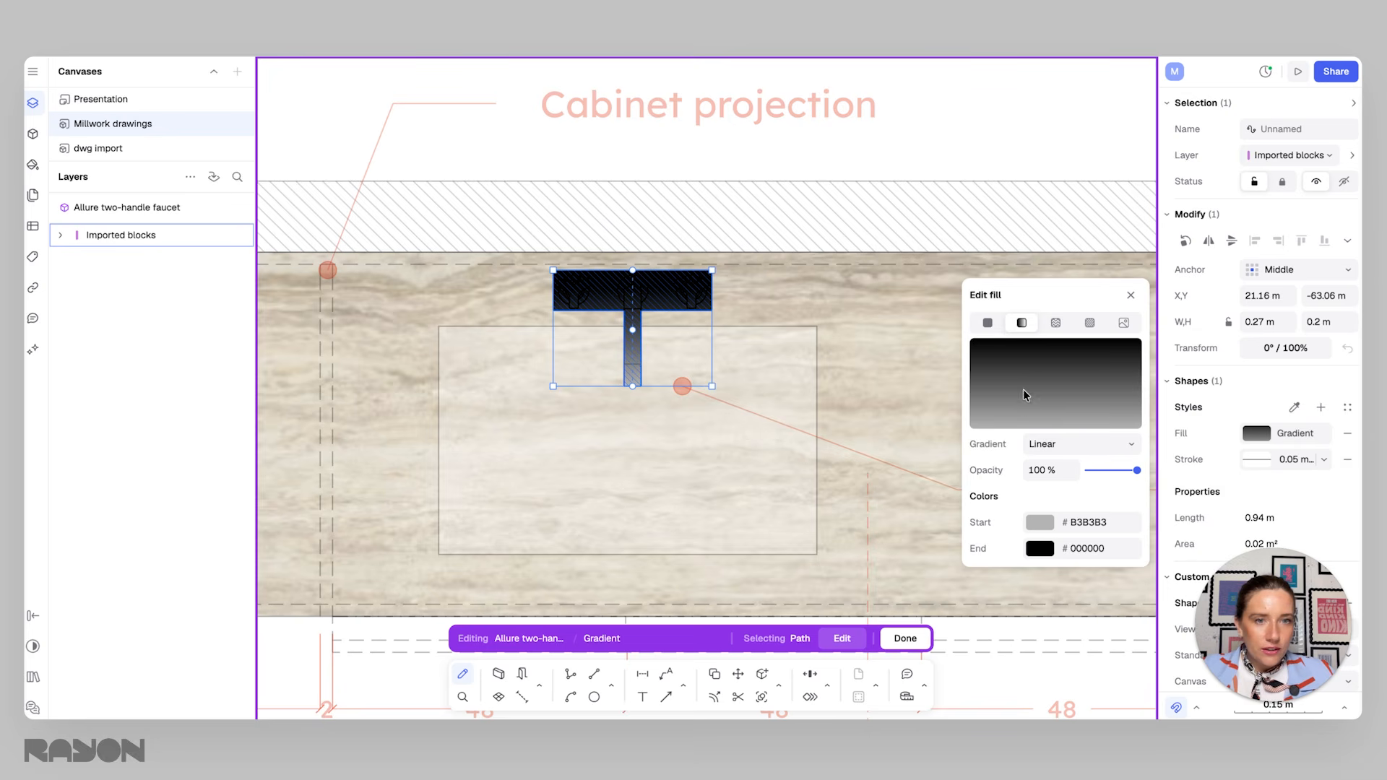
{"action": "left_click", "coordinate": [1060, 441]}
{"action": "left_click", "coordinate": [1053, 494]}
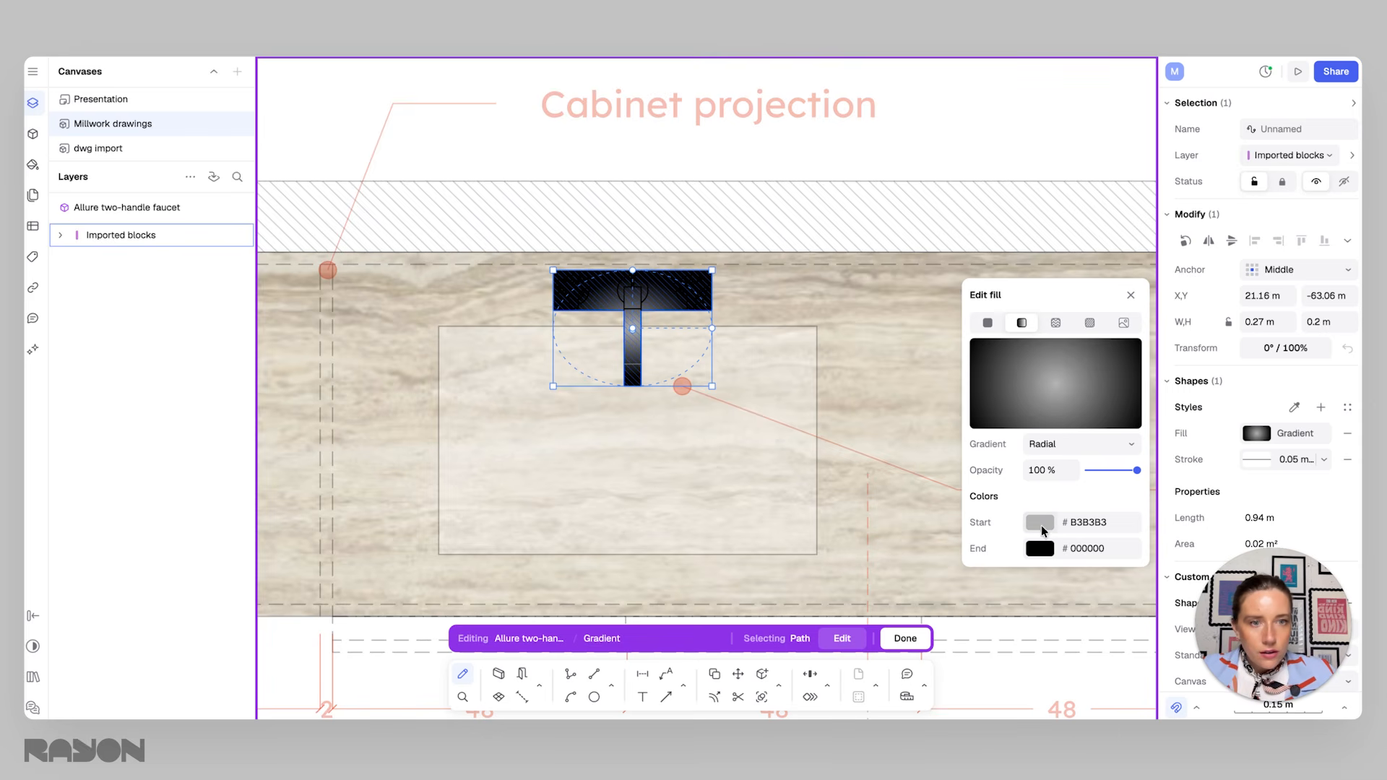
Step: Set the faucet gradient's end color to 7D7D7D and its start color to E7E6E6
{"action": "left_click", "coordinate": [1039, 550]}
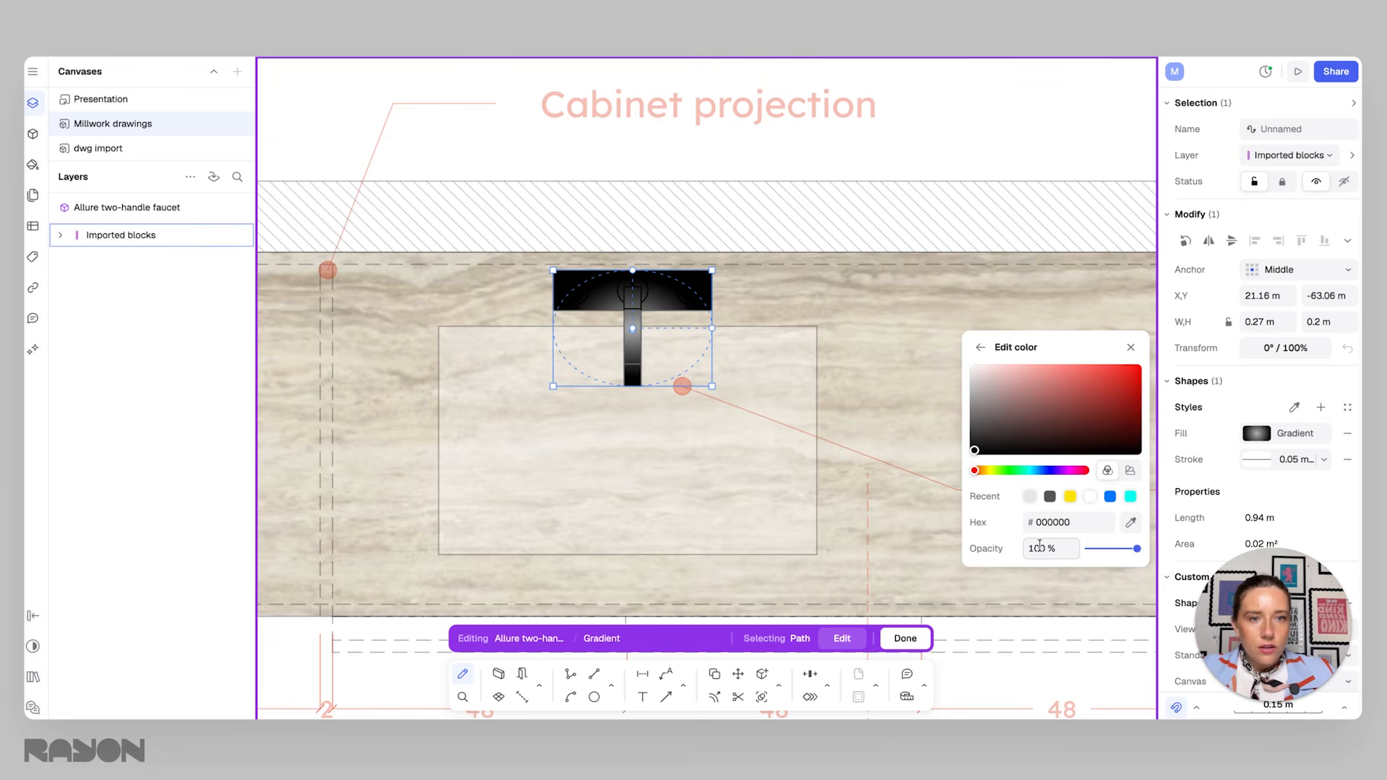
{"action": "left_click", "coordinate": [974, 410]}
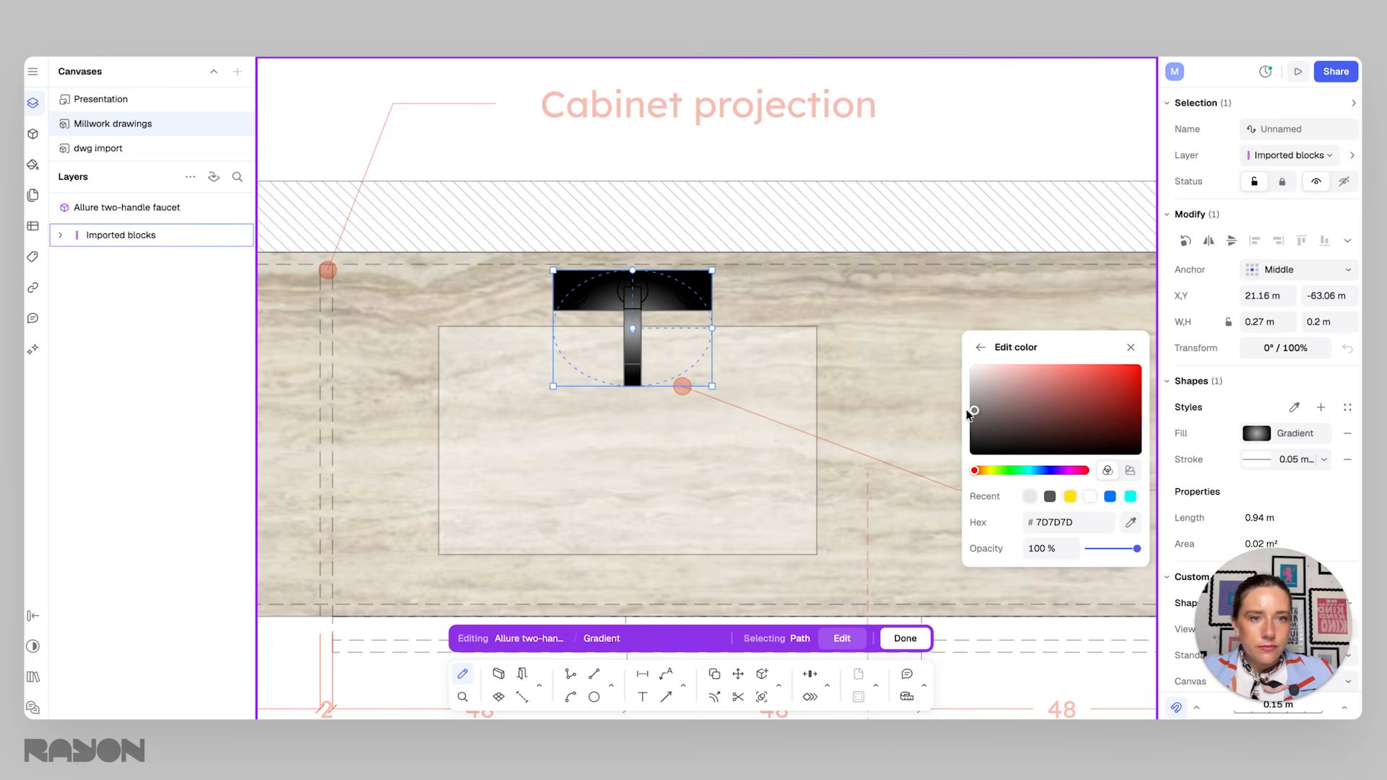
{"action": "left_click", "coordinate": [981, 348]}
{"action": "left_click", "coordinate": [1039, 522]}
{"action": "left_click_drag", "start_coordinate": [982, 412], "coordinate": [972, 377]}
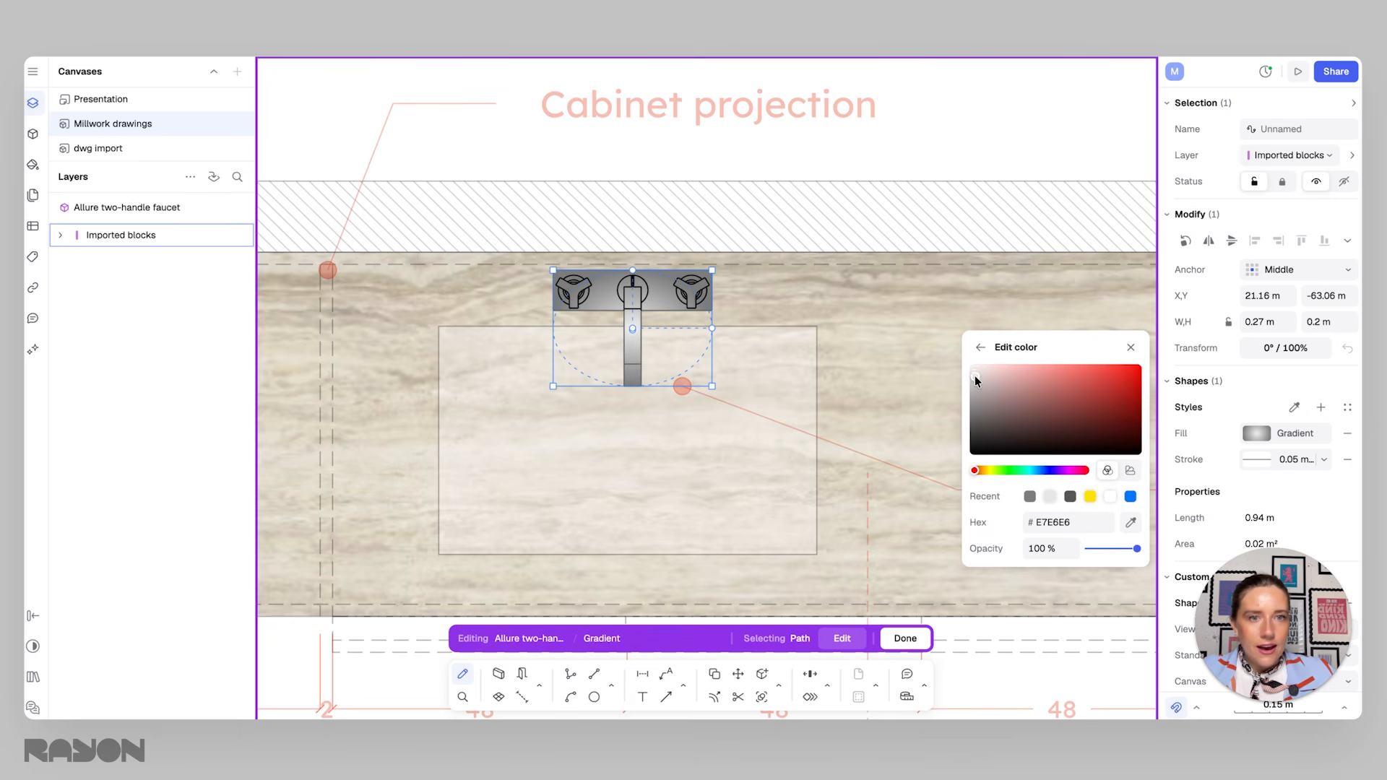
Step: Save the faucet's gradient fill and stroke as a style named Brushed Nickel and finish editing the plan block
{"action": "left_click", "coordinate": [1131, 348]}
{"action": "left_click", "coordinate": [1321, 408]}
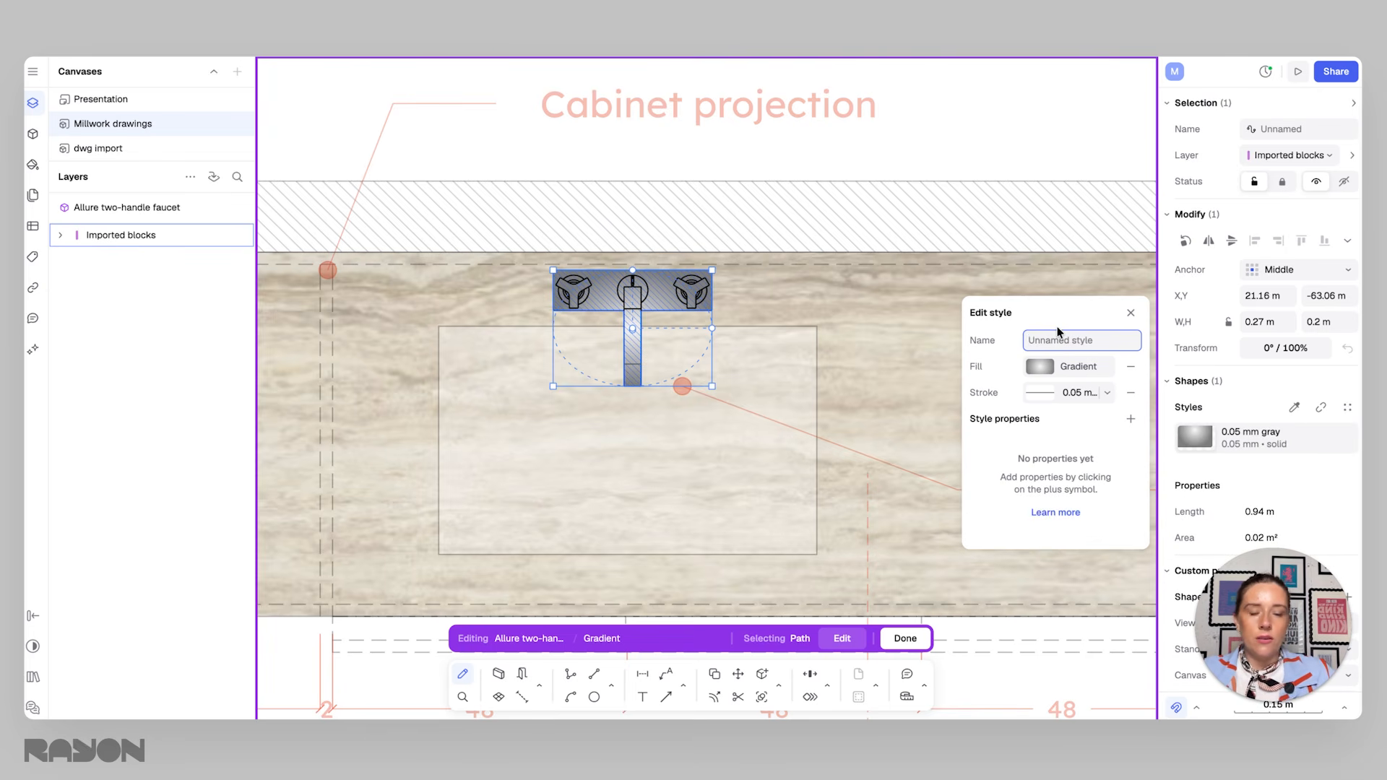
{"action": "type", "text": "Gr"}
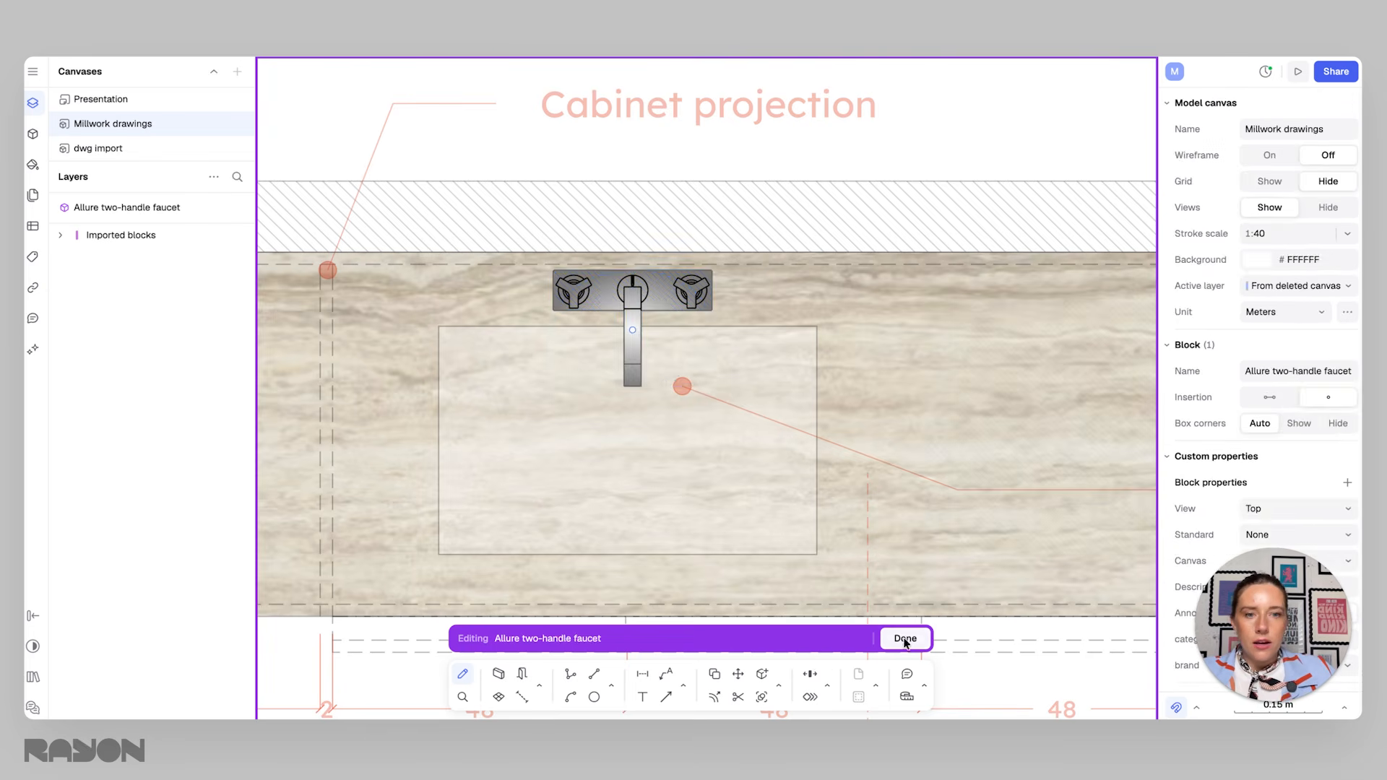
{"action": "left_click", "coordinate": [908, 639]}
{"action": "middle_click_drag", "start_coordinate": [905, 412], "coordinate": [898, 399]}
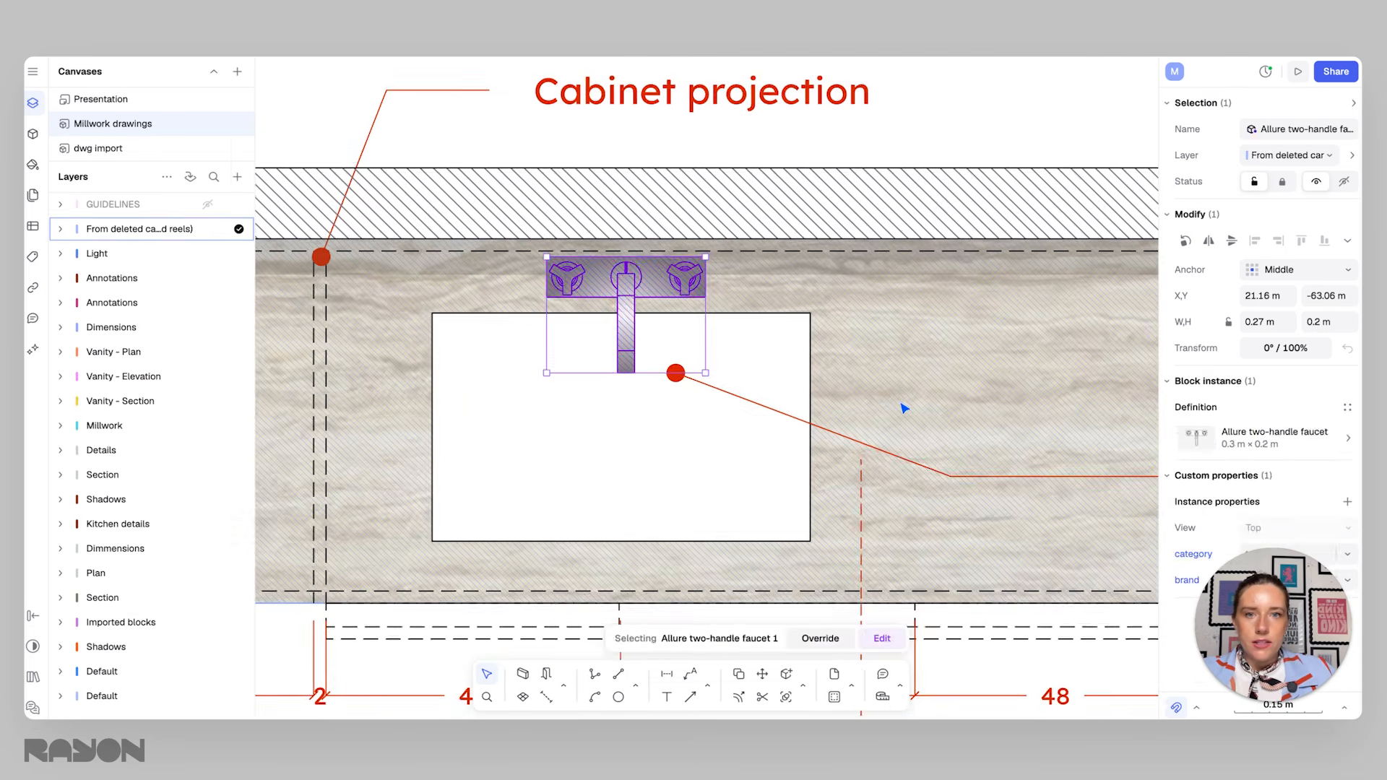
{"action": "scroll", "coordinate": [898, 402], "scroll_direction": "down", "scroll_amount": 1}
{"action": "key", "text": "Escape"}
Step: Edit the elevation's front-view faucet block, apply the Brushed Nickel style to its body, and finish the block edit
{"action": "scroll", "coordinate": [899, 422], "scroll_direction": "down", "scroll_amount": 5}
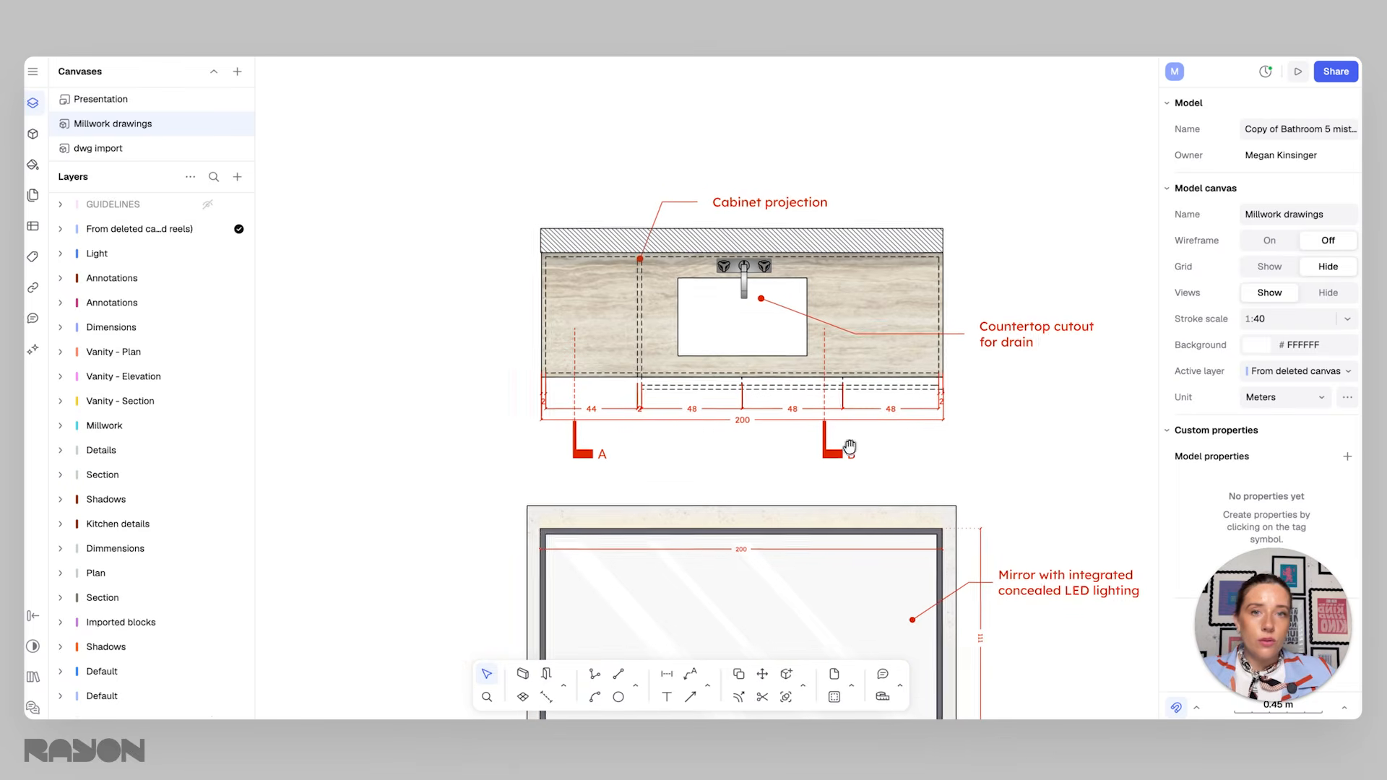
{"action": "scroll", "coordinate": [730, 333], "scroll_direction": "down", "scroll_amount": 3}
{"action": "scroll", "coordinate": [739, 378], "scroll_direction": "down", "scroll_amount": 3}
{"action": "scroll", "coordinate": [668, 466], "scroll_direction": "up", "scroll_amount": 4}
{"action": "double_click", "coordinate": [672, 472]}
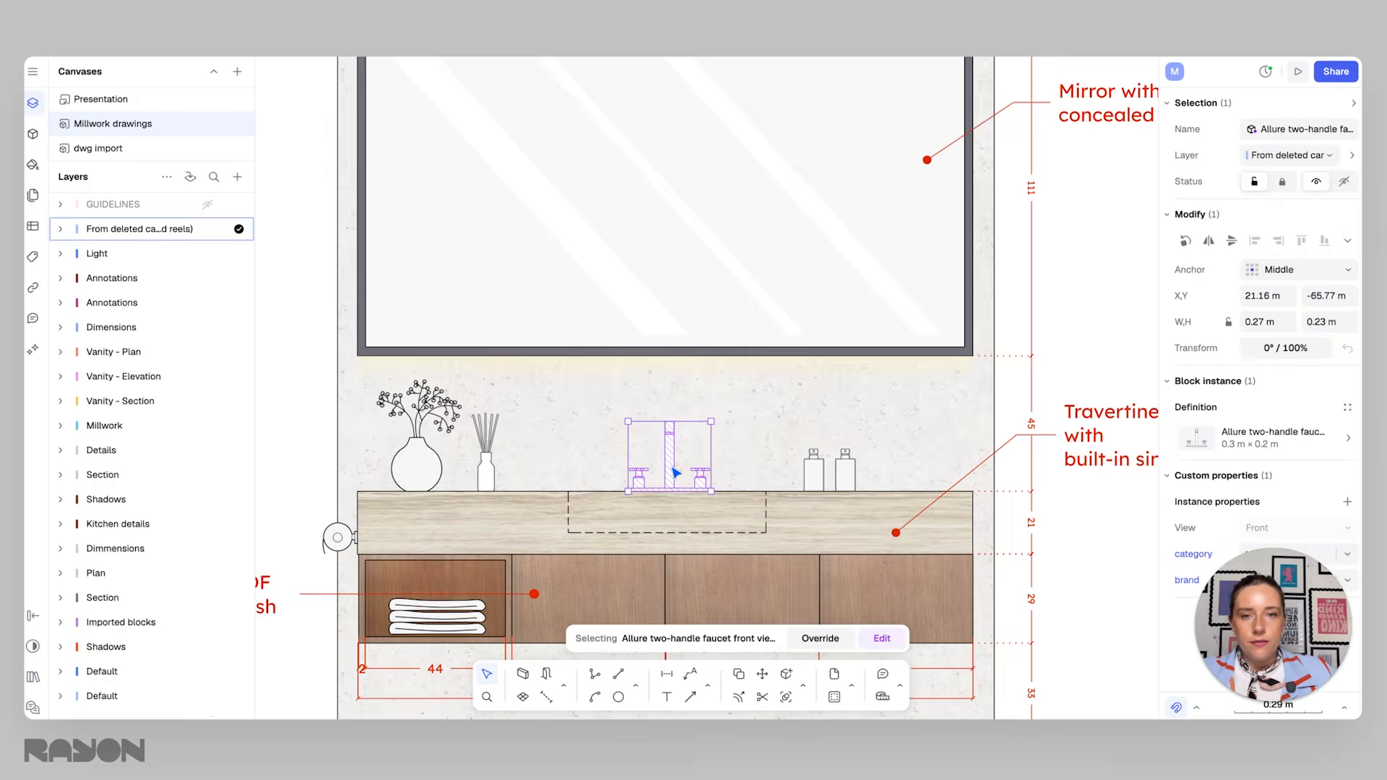
{"action": "left_click", "coordinate": [672, 479]}
{"action": "scroll", "coordinate": [671, 481], "scroll_direction": "up", "scroll_amount": 3}
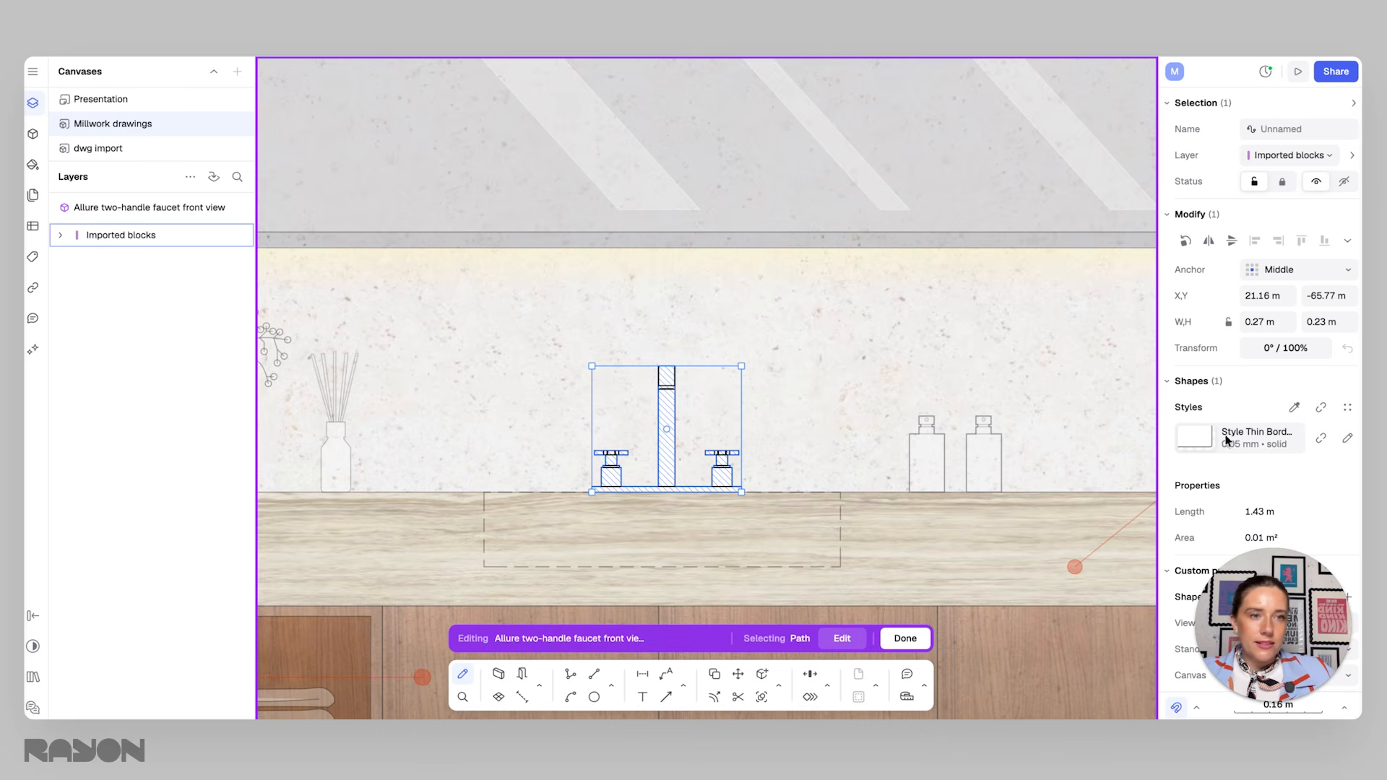
{"action": "left_click", "coordinate": [1260, 447]}
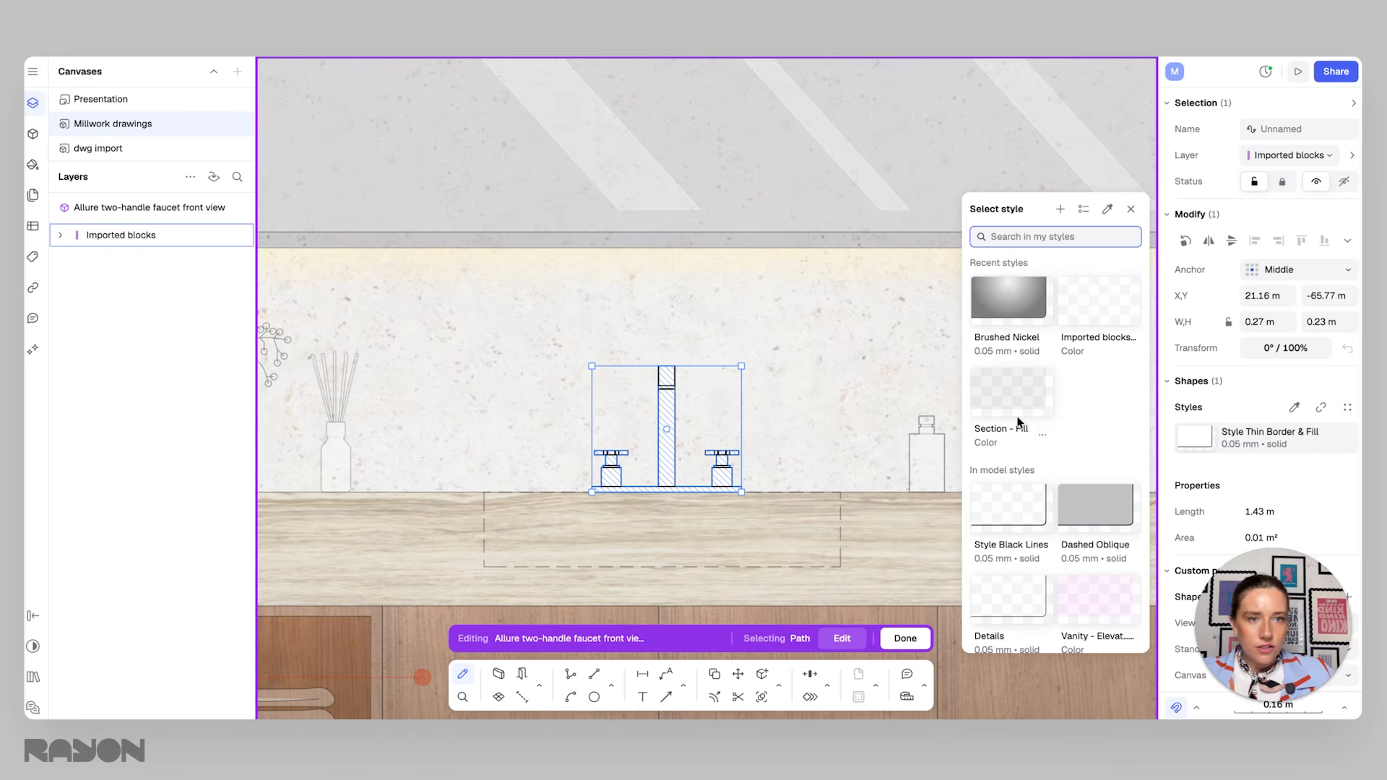
{"action": "scroll", "coordinate": [1042, 431], "scroll_direction": "down", "scroll_amount": 1}
{"action": "scroll", "coordinate": [1042, 428], "scroll_direction": "up", "scroll_amount": 1}
{"action": "left_click", "coordinate": [1012, 307]}
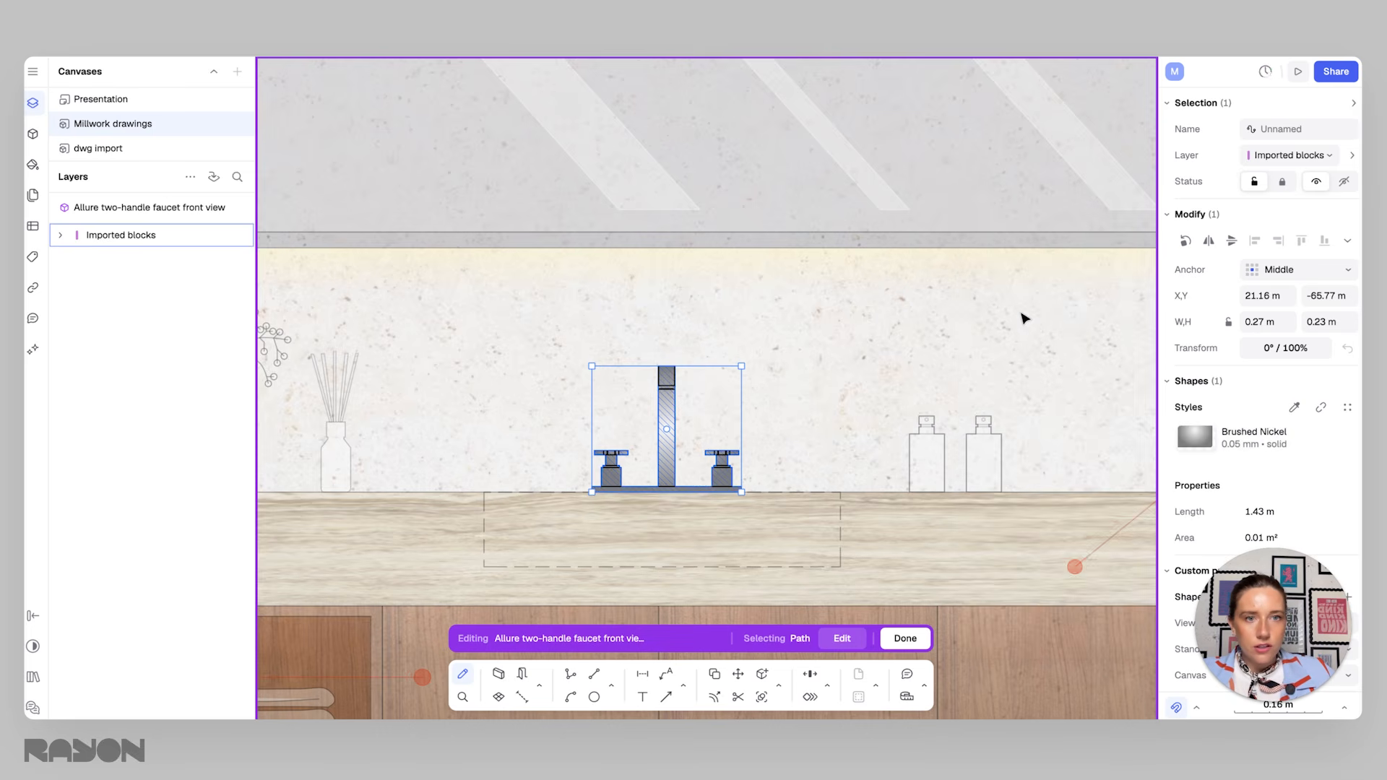
{"action": "key", "text": "Escape"}
{"action": "scroll", "coordinate": [866, 470], "scroll_direction": "down", "scroll_amount": 3}
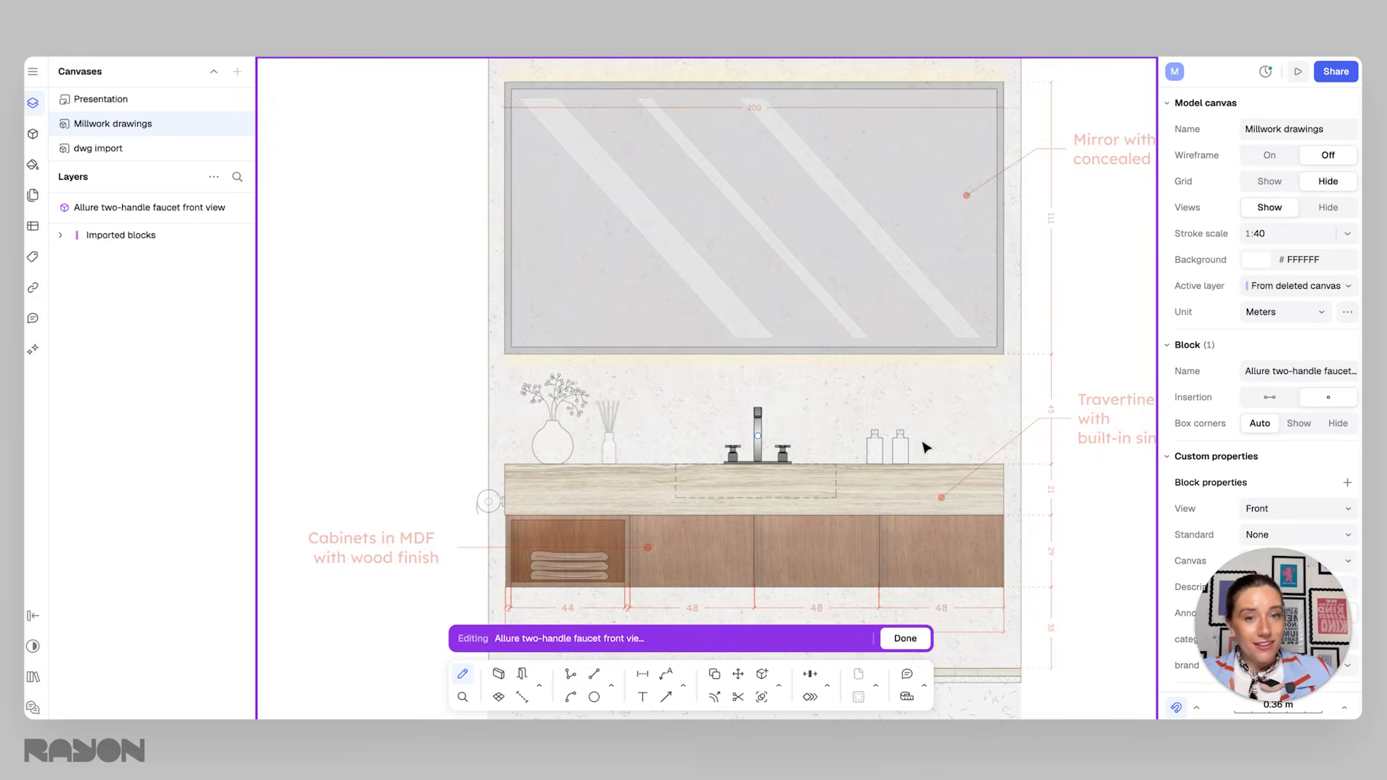
{"action": "scroll", "coordinate": [926, 448], "scroll_direction": "down", "scroll_amount": 2}
{"action": "middle_click_drag", "start_coordinate": [984, 442], "coordinate": [671, 440]}
{"action": "left_click", "coordinate": [908, 640]}
Step: Edit the side-view faucet block in the section with the open shelf, apply the Brushed Nickel style, and finish the block edit
{"action": "middle_click_drag", "start_coordinate": [935, 516], "coordinate": [384, 460]}
{"action": "scroll", "coordinate": [739, 365], "scroll_direction": "up", "scroll_amount": 3}
{"action": "double_click", "coordinate": [736, 372]}
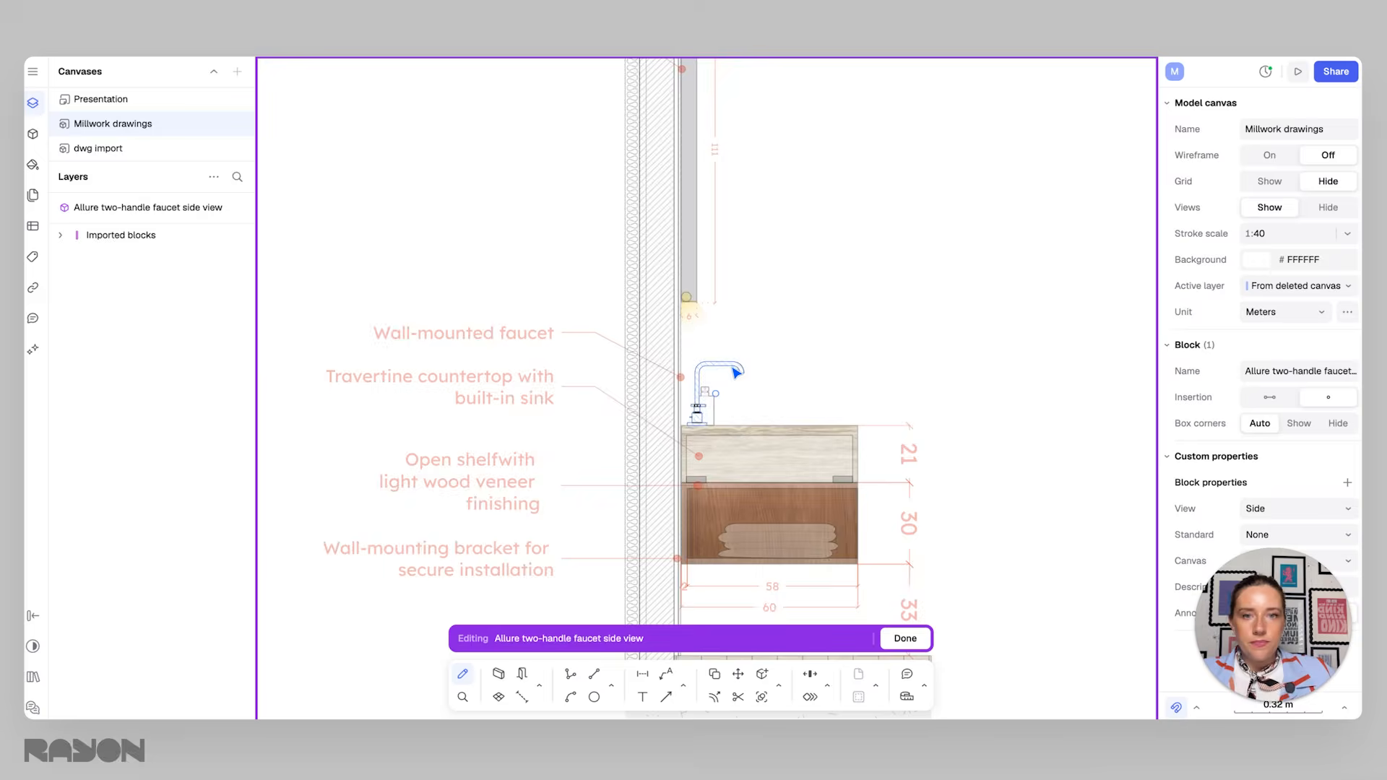
{"action": "scroll", "coordinate": [722, 383], "scroll_direction": "up", "scroll_amount": 2}
{"action": "left_click", "coordinate": [696, 397]}
{"action": "scroll", "coordinate": [754, 433], "scroll_direction": "up", "scroll_amount": 2}
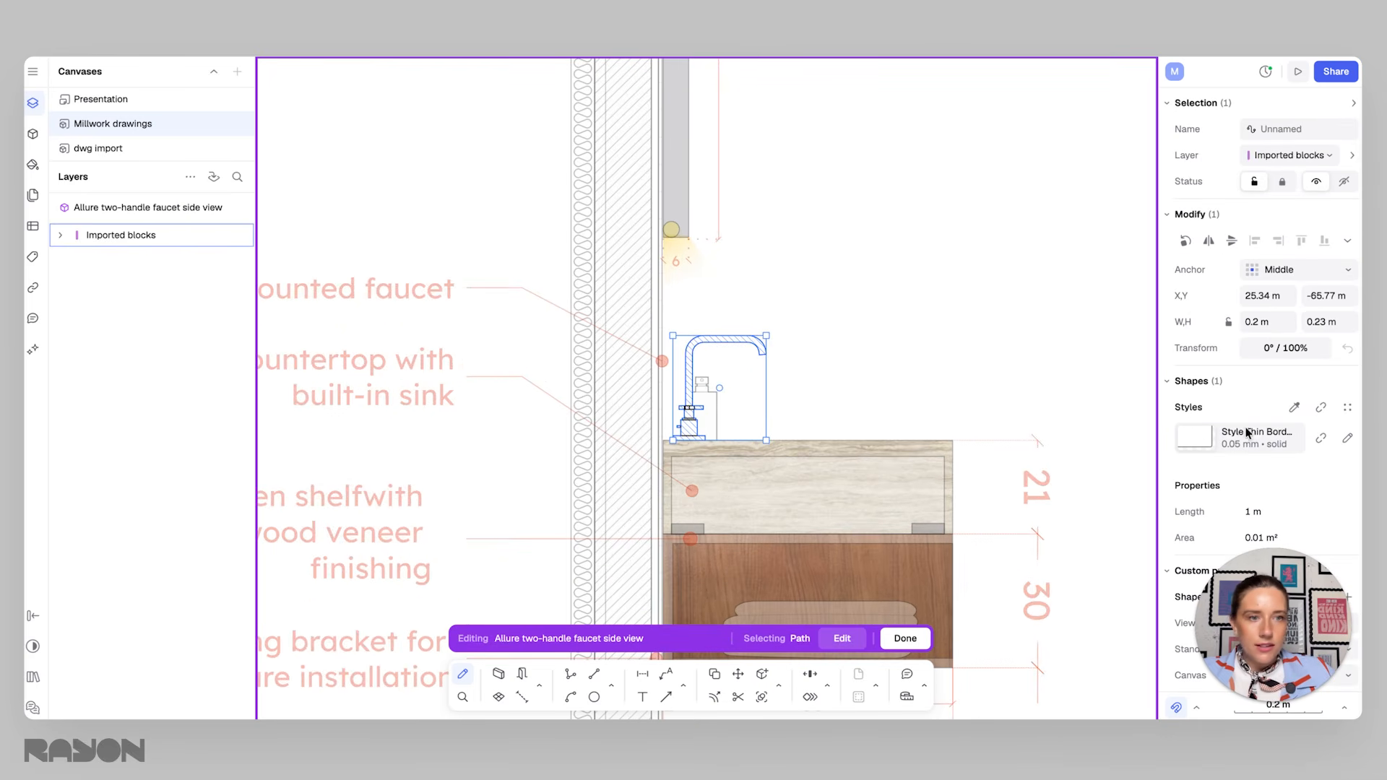
{"action": "left_click", "coordinate": [1196, 438]}
{"action": "left_click", "coordinate": [1005, 293]}
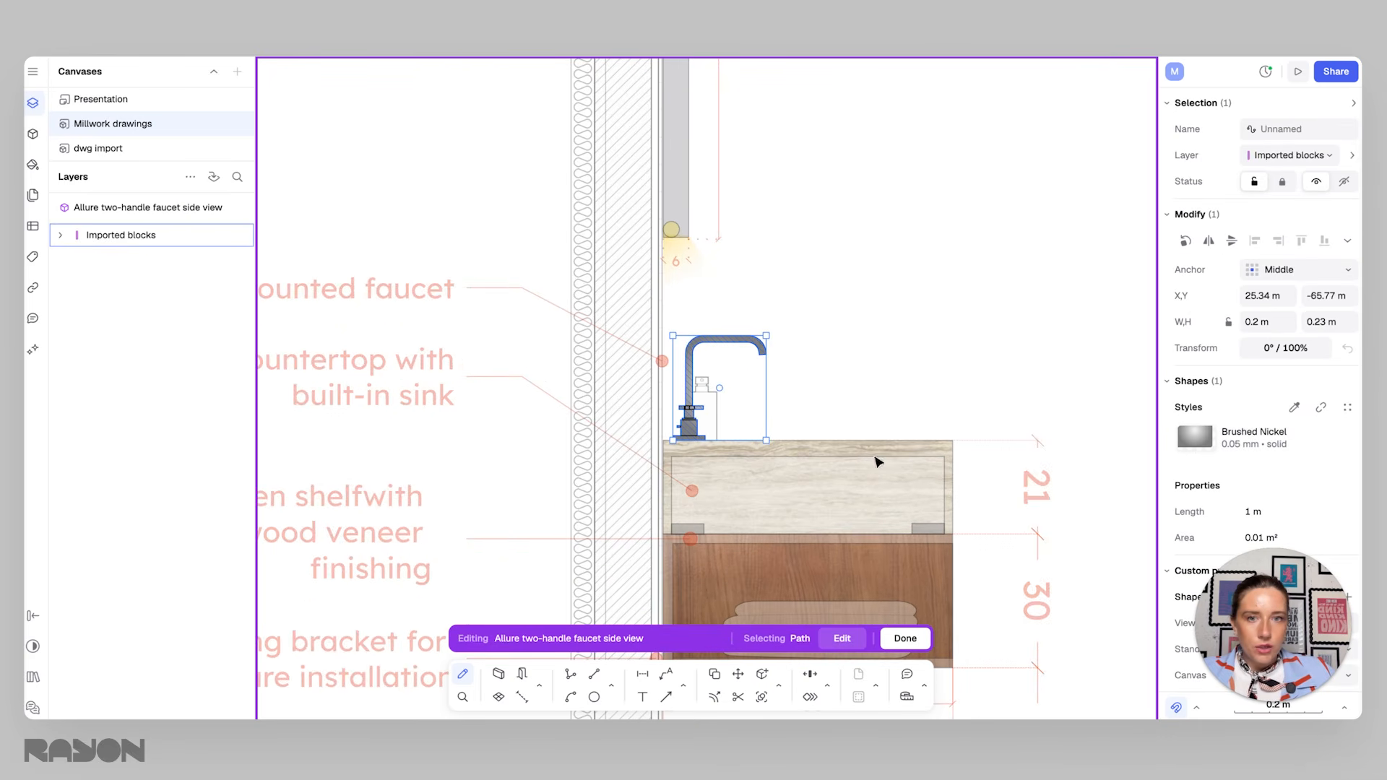
{"action": "left_click", "coordinate": [905, 638]}
{"action": "left_click", "coordinate": [908, 301]}
{"action": "scroll", "coordinate": [904, 375], "scroll_direction": "down", "scroll_amount": 6}
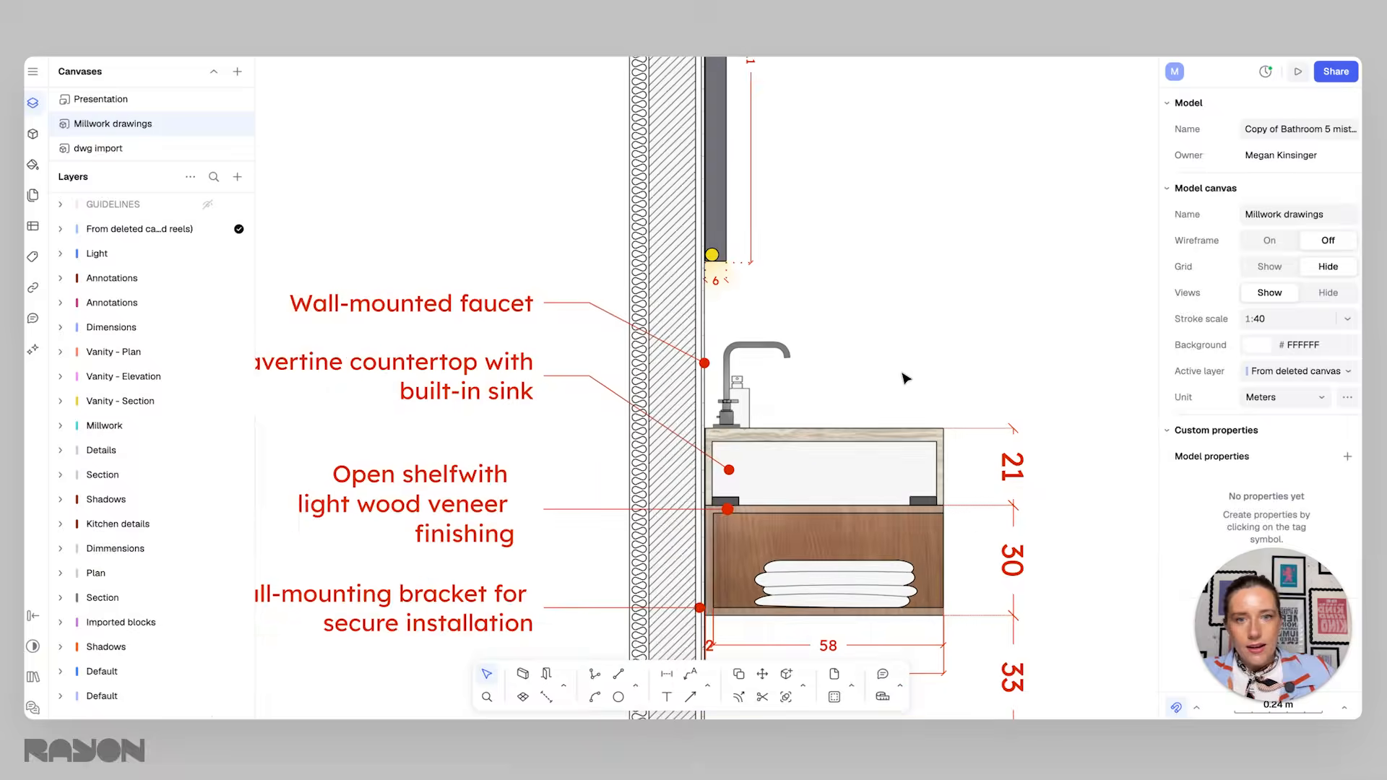
Step: Open Rayon AI and attach a canvas capture framing the vanity's plan and front elevation
{"action": "middle_click_drag", "start_coordinate": [648, 284], "coordinate": [598, 350]}
{"action": "scroll", "coordinate": [671, 384], "scroll_direction": "up", "scroll_amount": 6}
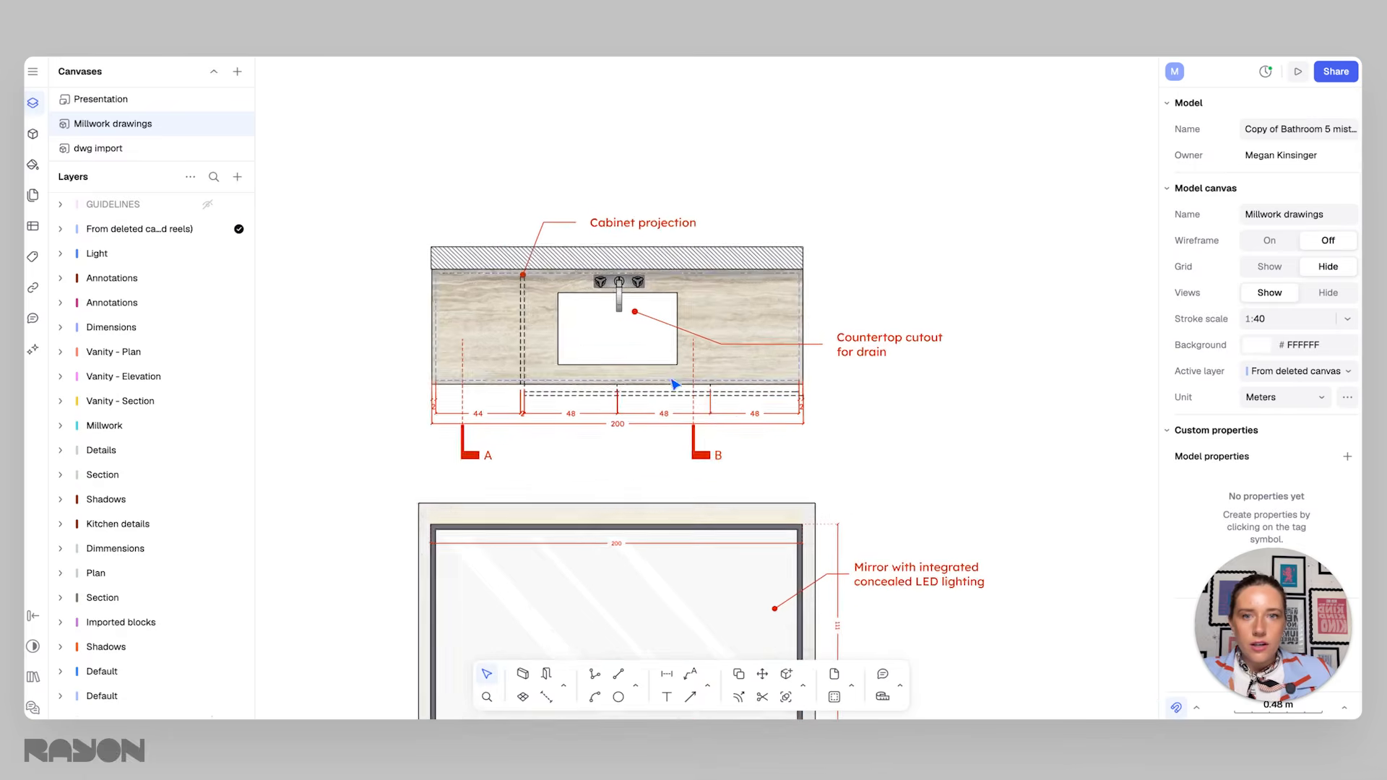
{"action": "middle_click_drag", "start_coordinate": [708, 448], "coordinate": [732, 360]}
{"action": "scroll", "coordinate": [744, 374], "scroll_direction": "down", "scroll_amount": 2}
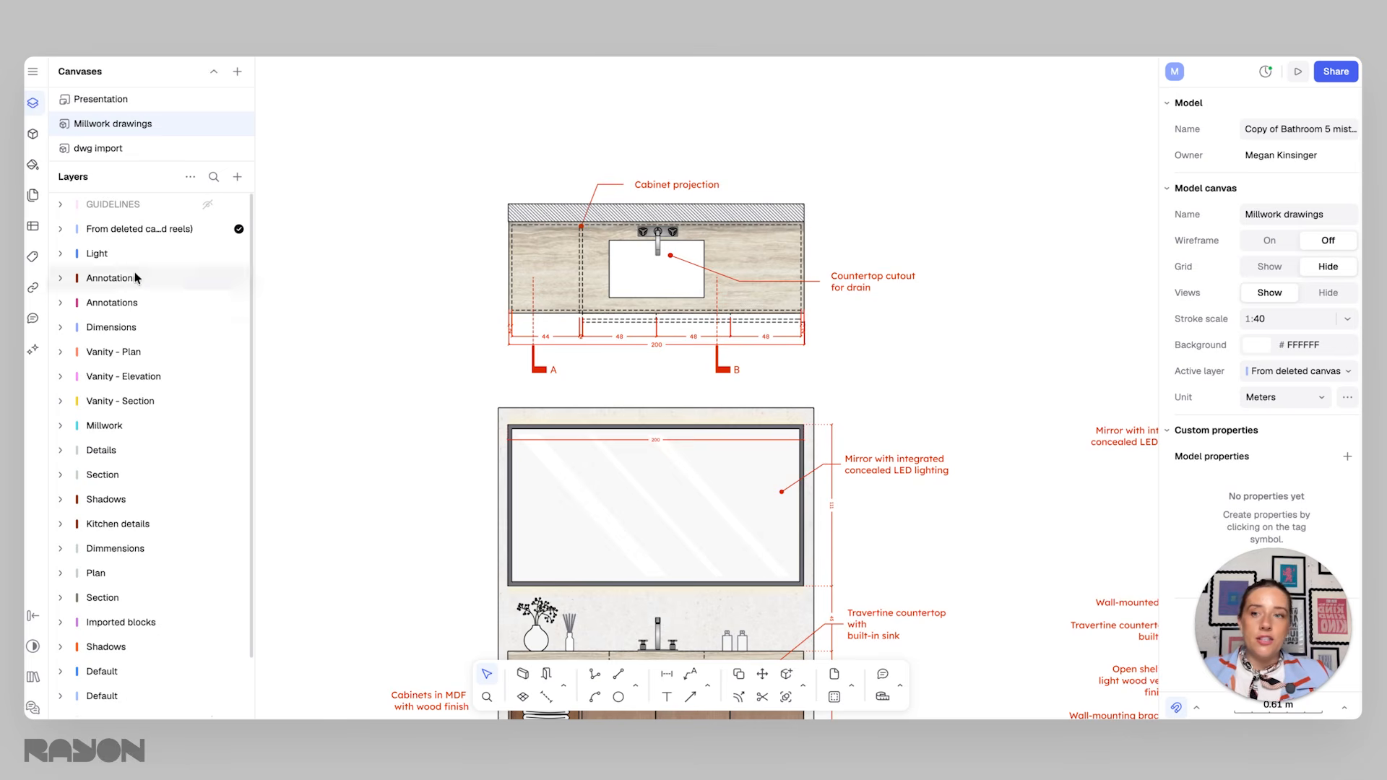
{"action": "left_click", "coordinate": [34, 350]}
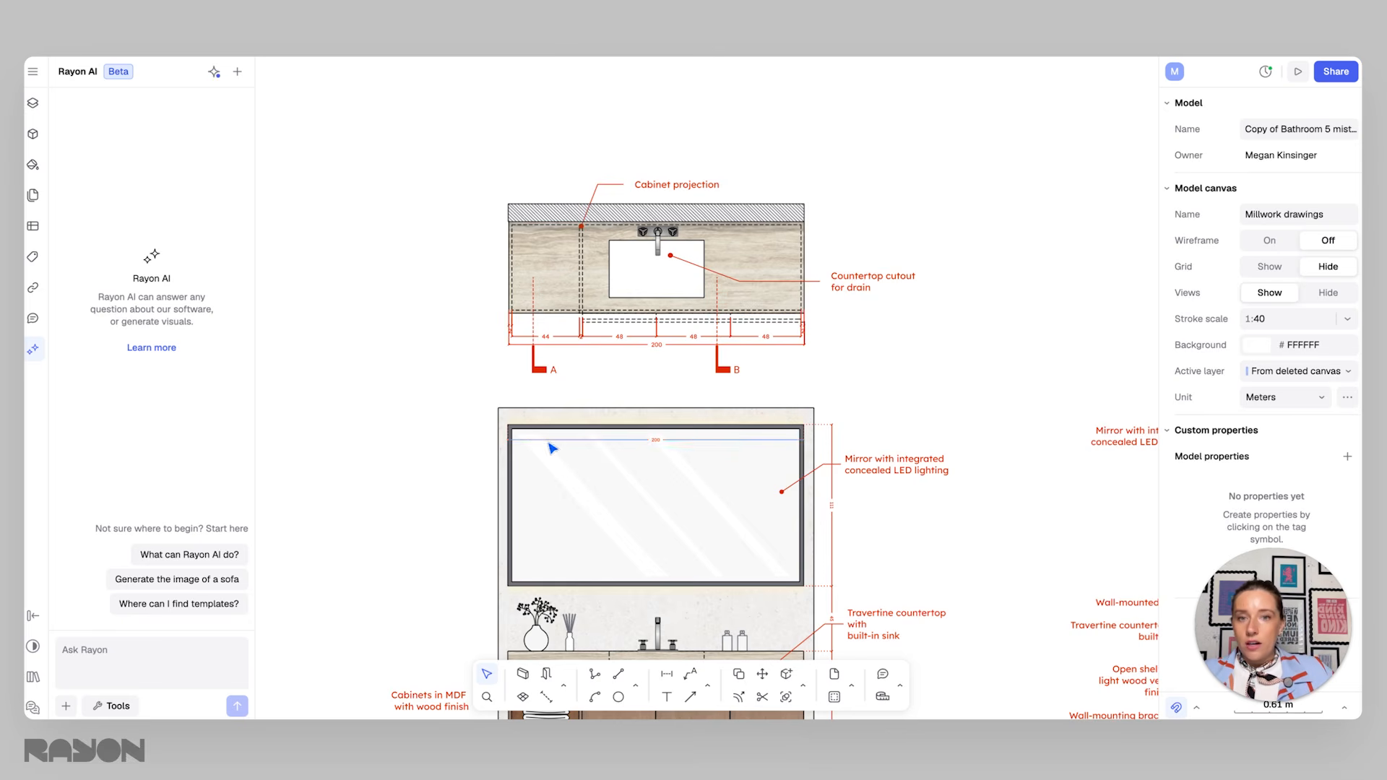
{"action": "scroll", "coordinate": [520, 454], "scroll_direction": "down", "scroll_amount": 5, "text": "ctrl"}
{"action": "scroll", "coordinate": [616, 393], "scroll_direction": "up", "scroll_amount": 6, "text": "ctrl"}
{"action": "middle_click_drag", "start_coordinate": [620, 388], "coordinate": [627, 407]}
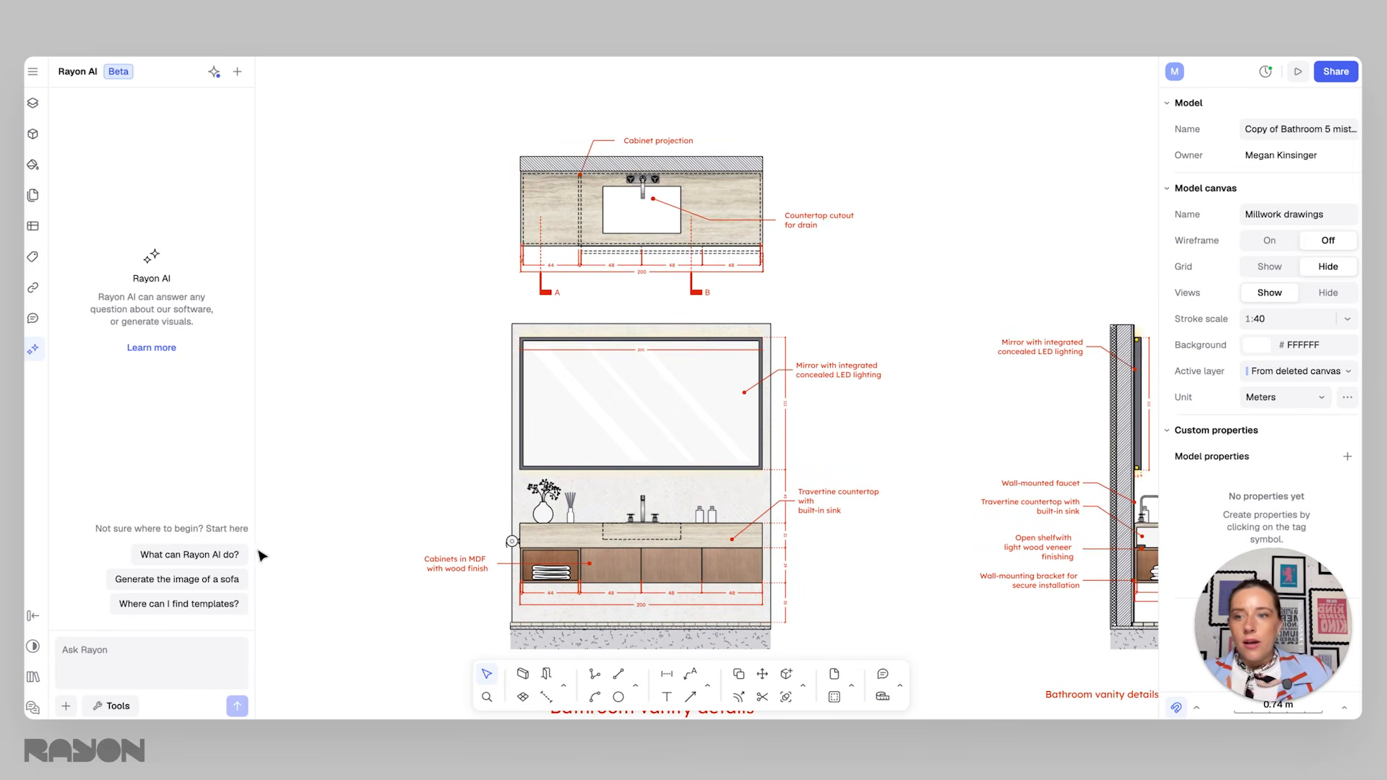
{"action": "left_click", "coordinate": [66, 706]}
{"action": "left_click", "coordinate": [83, 677]}
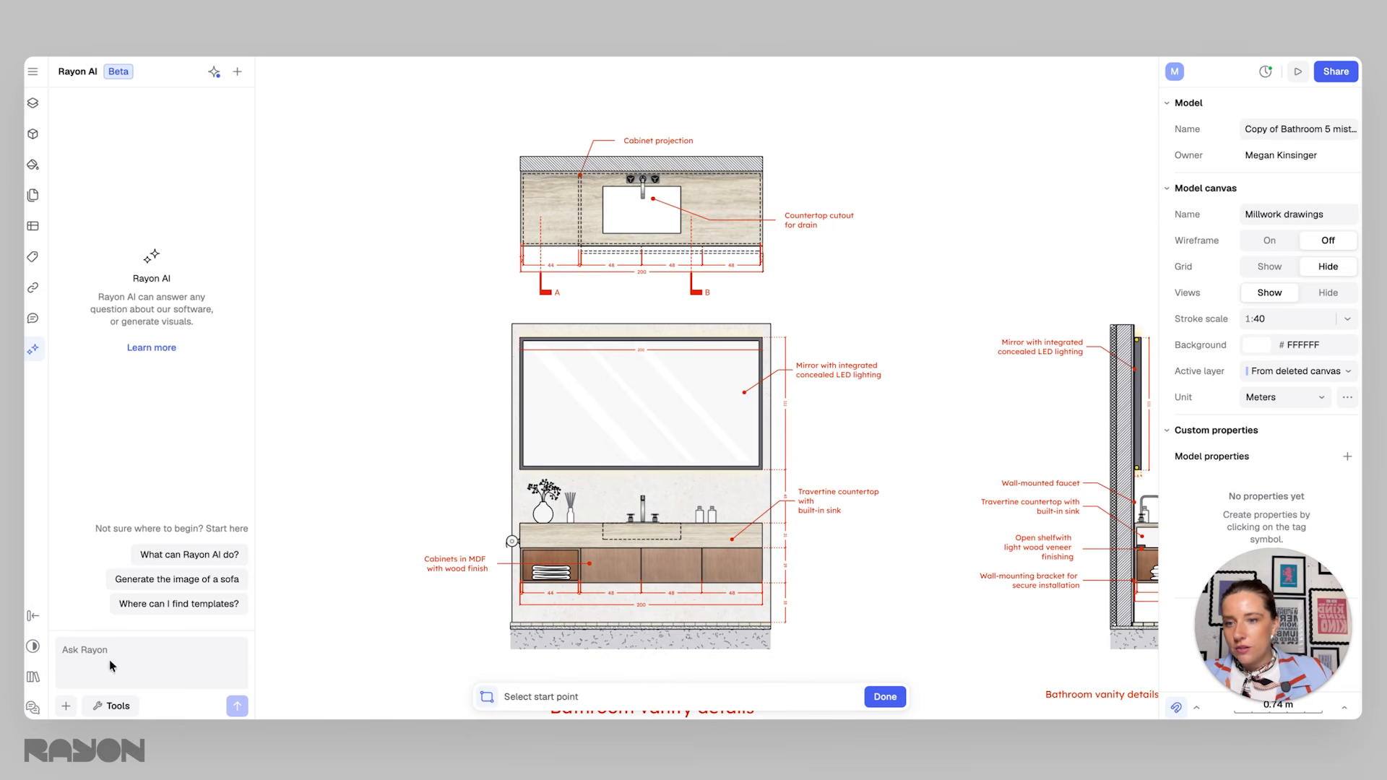
{"action": "left_click", "coordinate": [475, 142]}
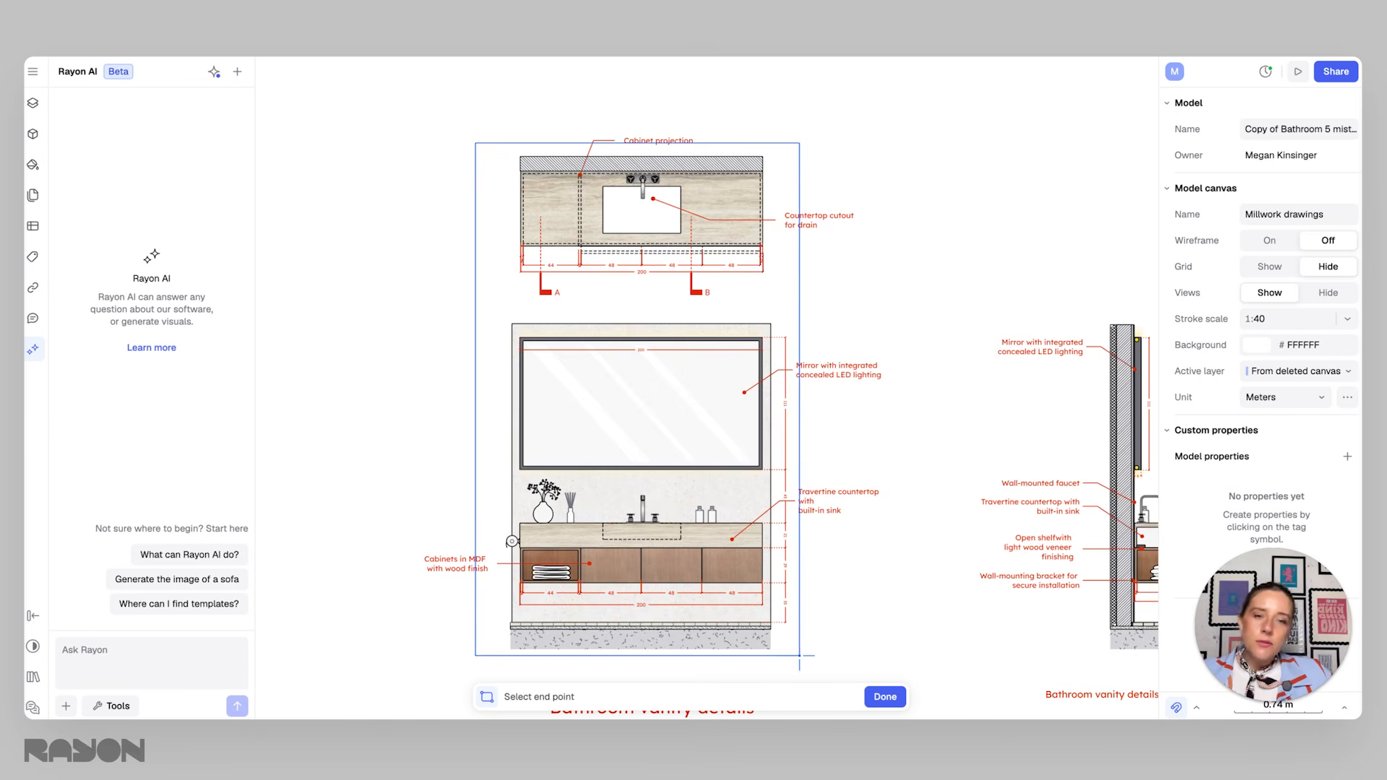
{"action": "left_click", "coordinate": [801, 660]}
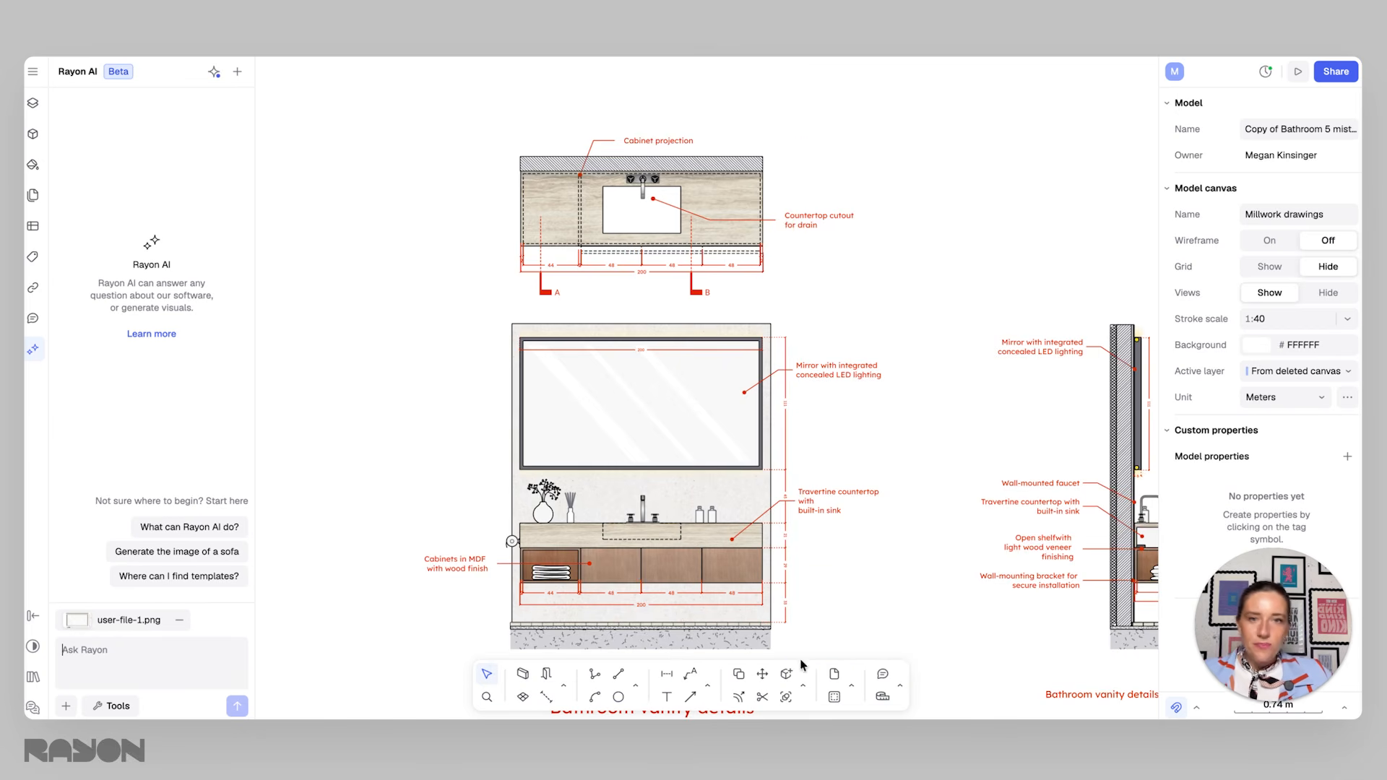
Step: Generate an axonometry from the attached capture of the plan and elevation with Rayon AI
{"action": "left_click", "coordinate": [113, 708]}
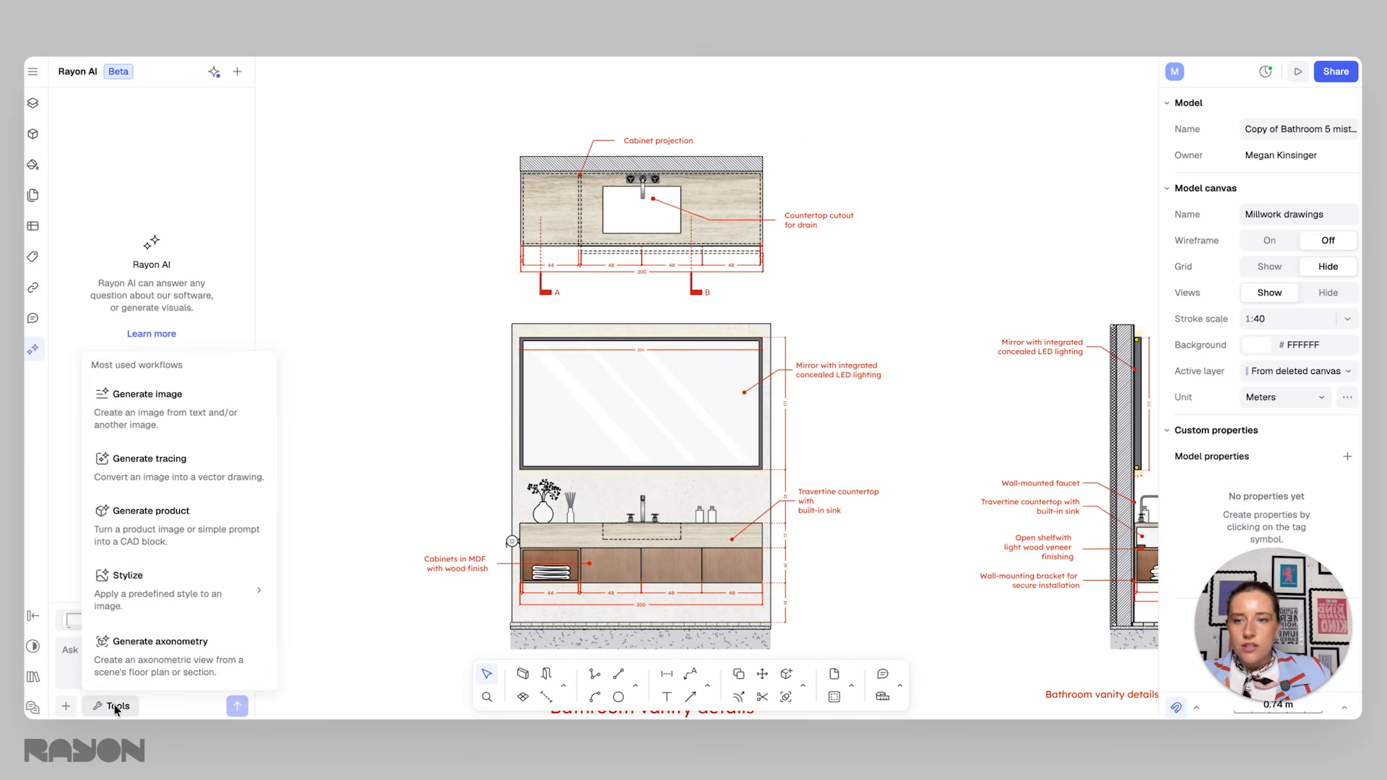
{"action": "left_click", "coordinate": [149, 665]}
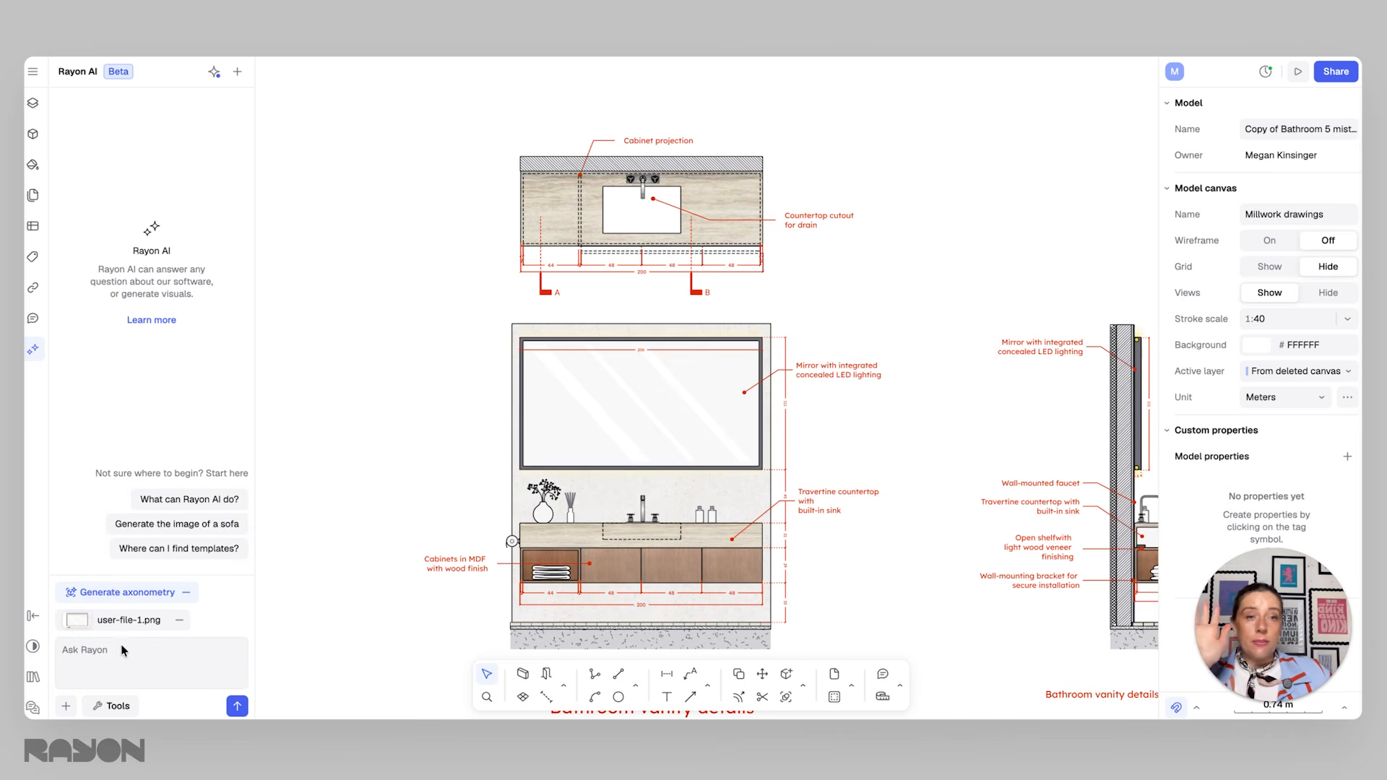
{"action": "left_click", "coordinate": [237, 705]}
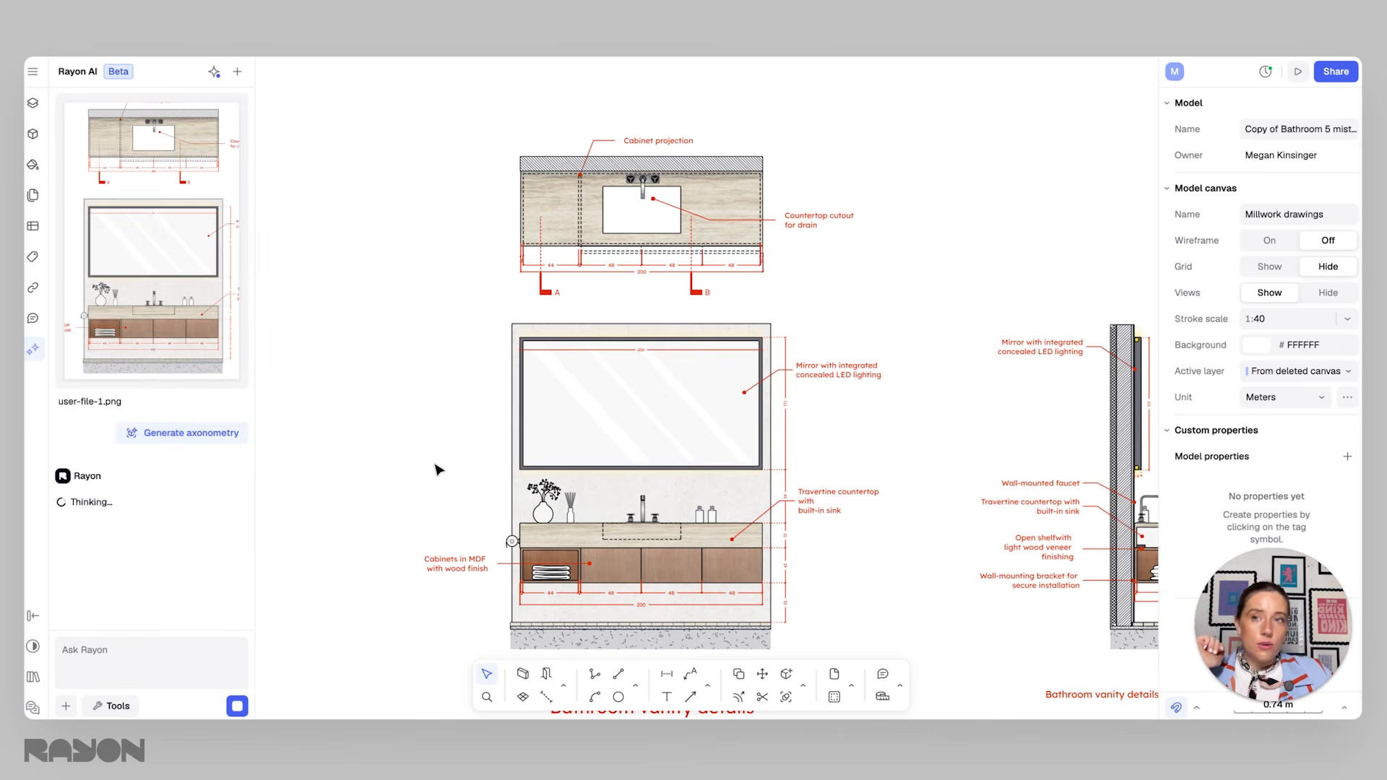
{"action": "mouse_move", "coordinate": [222, 233]}
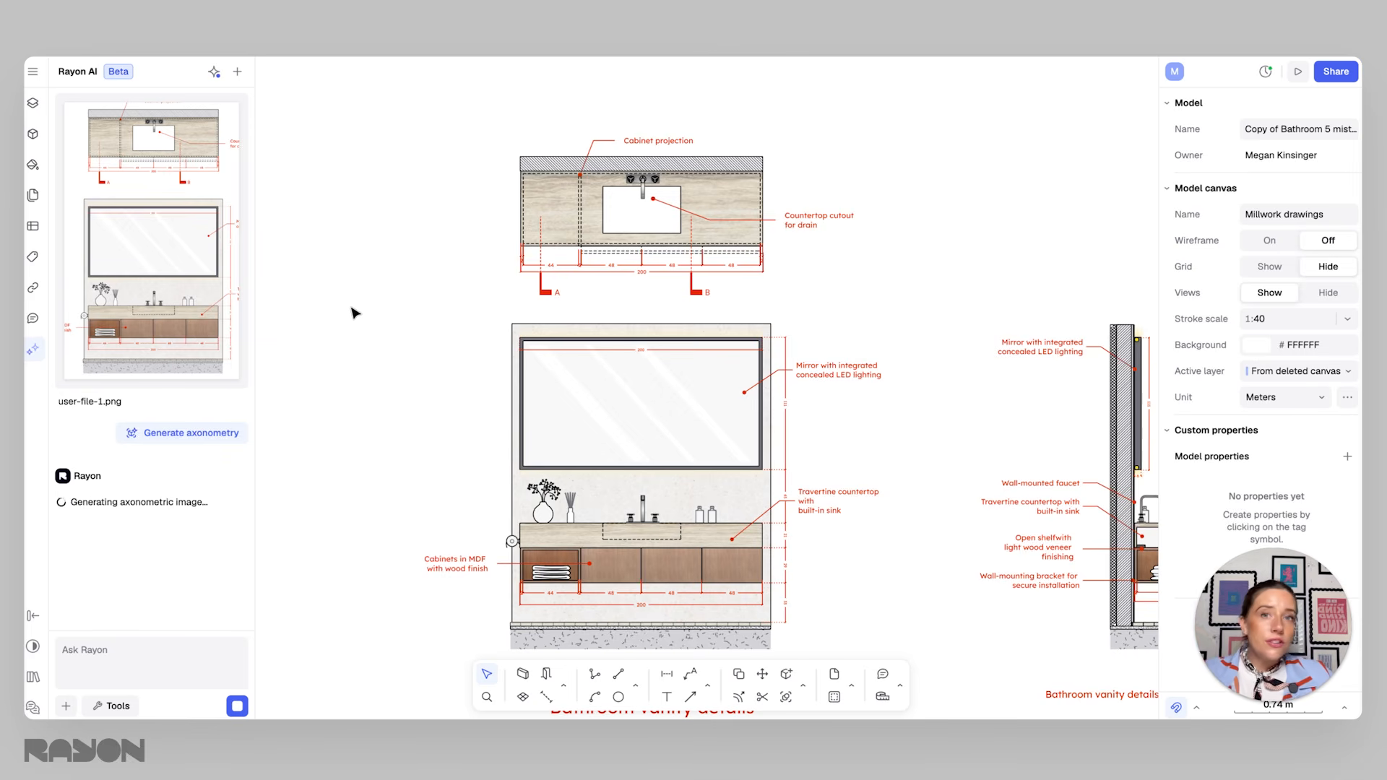
{"action": "middle_click_drag", "start_coordinate": [399, 323], "coordinate": [476, 309]}
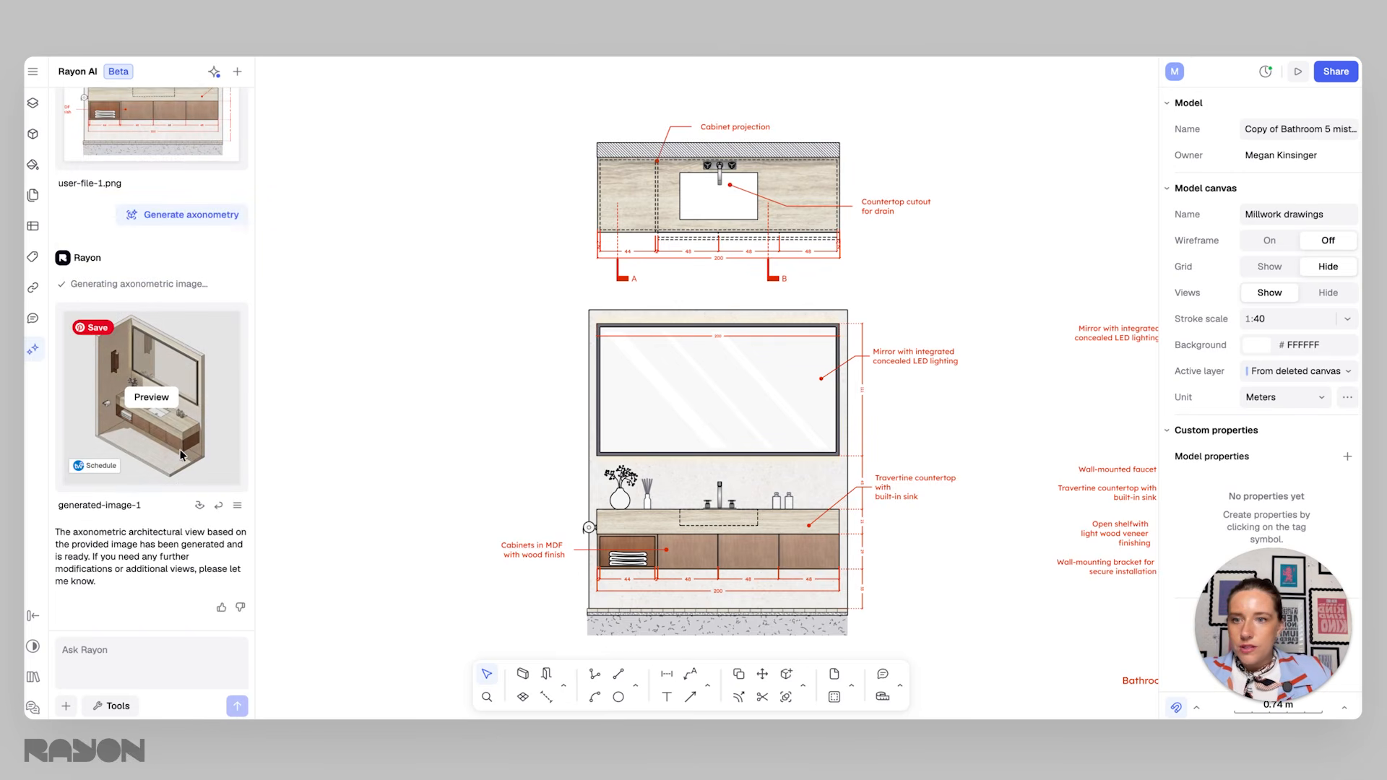
Step: Preview the generated axonometric image, insert it on the canvas and place it in the empty space beside the vanity drawings
{"action": "left_click", "coordinate": [159, 404]}
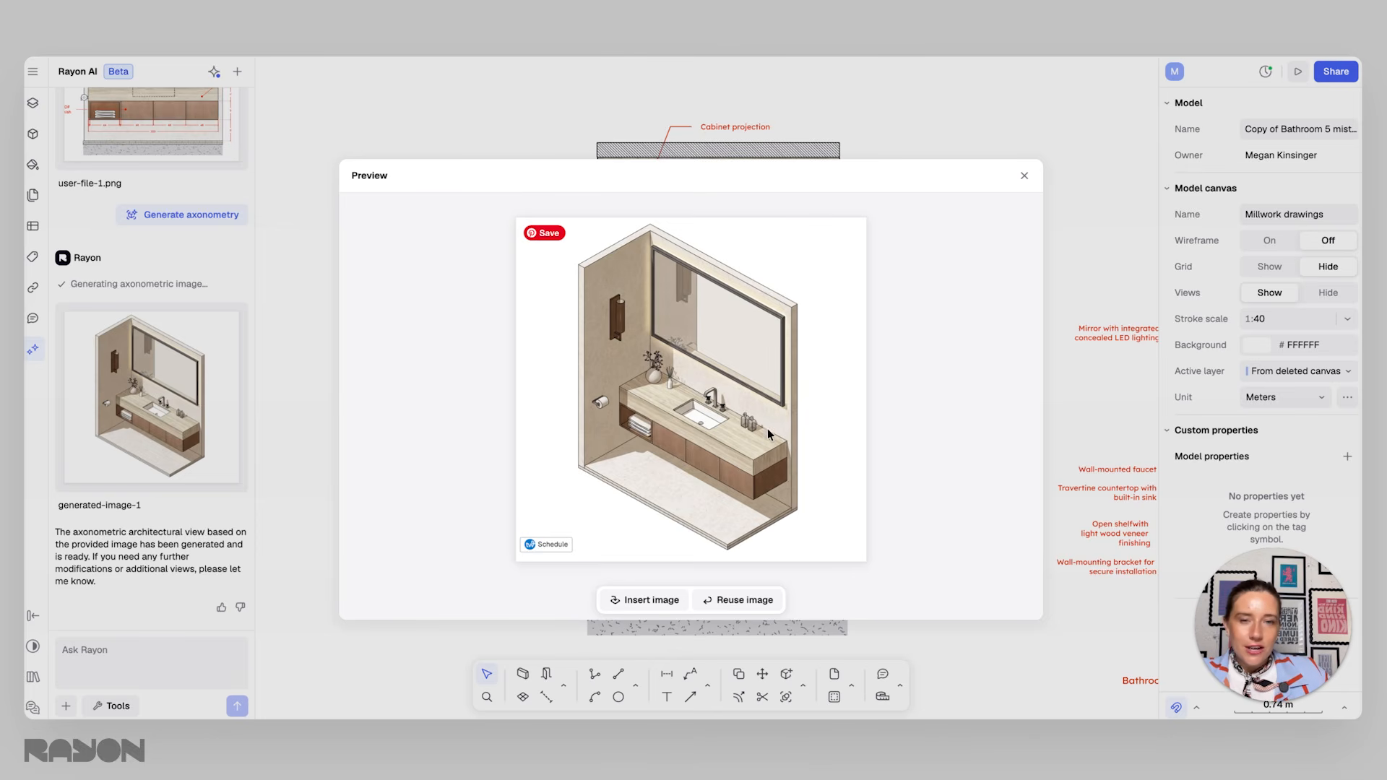
{"action": "left_click", "coordinate": [669, 599]}
{"action": "mouse_move", "coordinate": [689, 428]}
{"action": "left_mouse_down"}
{"action": "mouse_move", "coordinate": [373, 485]}
{"action": "mouse_move", "coordinate": [352, 512]}
{"action": "left_mouse_up"}
{"action": "middle_click_drag", "start_coordinate": [552, 427], "coordinate": [772, 363]}
{"action": "left_click_drag", "start_coordinate": [630, 372], "coordinate": [577, 379]}
{"action": "left_click", "coordinate": [754, 355]}
{"action": "left_click", "coordinate": [596, 390]}
{"action": "scroll", "coordinate": [599, 390], "scroll_direction": "down", "scroll_amount": 2}
{"action": "middle_click_drag", "start_coordinate": [602, 420], "coordinate": [678, 408]}
{"action": "left_click_drag", "start_coordinate": [677, 407], "coordinate": [685, 406]}
{"action": "scroll", "coordinate": [629, 418], "scroll_direction": "up", "scroll_amount": 2}
{"action": "middle_click_drag", "start_coordinate": [628, 451], "coordinate": [681, 449]}
Step: Use the inserted axonometric image as the Rayon AI input and stylize it with the Render style
{"action": "left_click", "coordinate": [609, 200]}
{"action": "left_click", "coordinate": [665, 338]}
{"action": "middle_click_drag", "start_coordinate": [666, 337], "coordinate": [747, 317]}
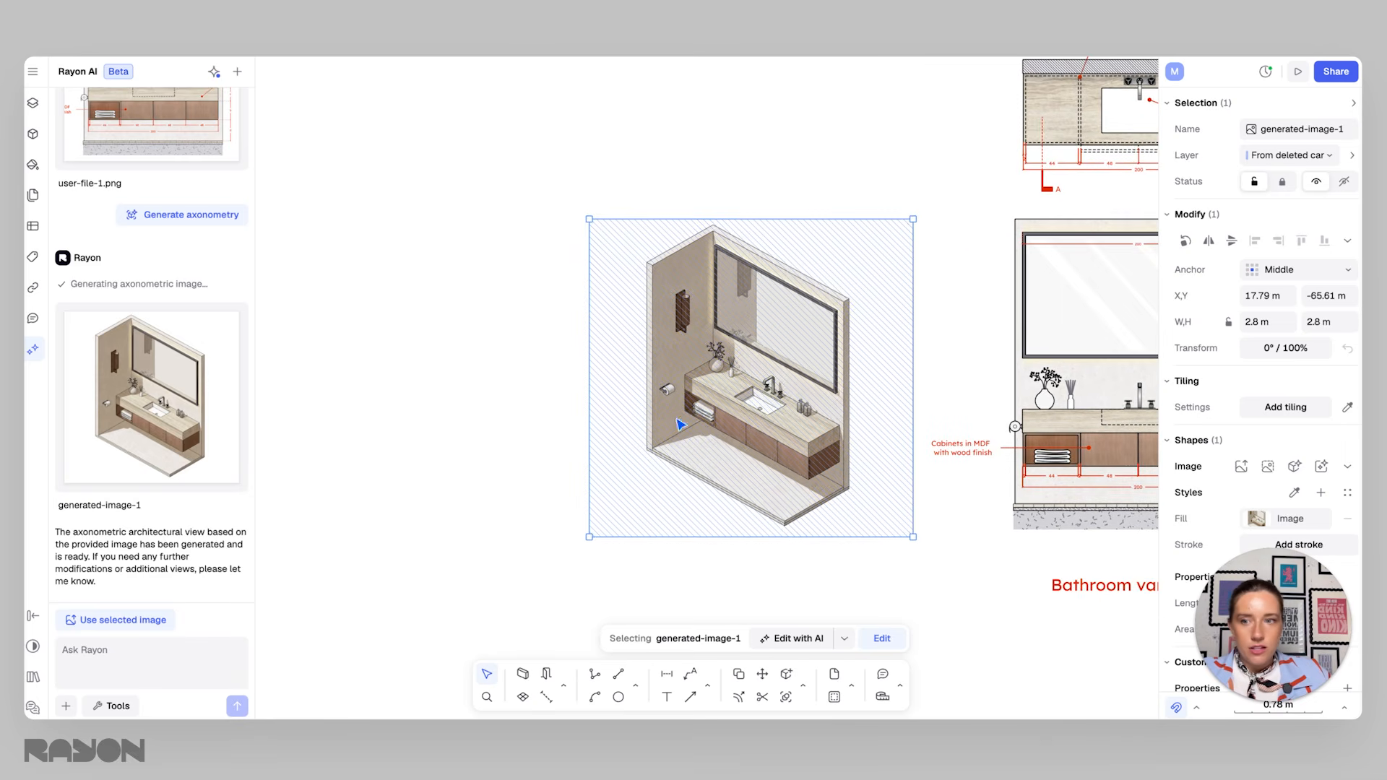
{"action": "left_click", "coordinate": [126, 622]}
{"action": "left_click", "coordinate": [123, 706]}
{"action": "mouse_move", "coordinate": [153, 571]}
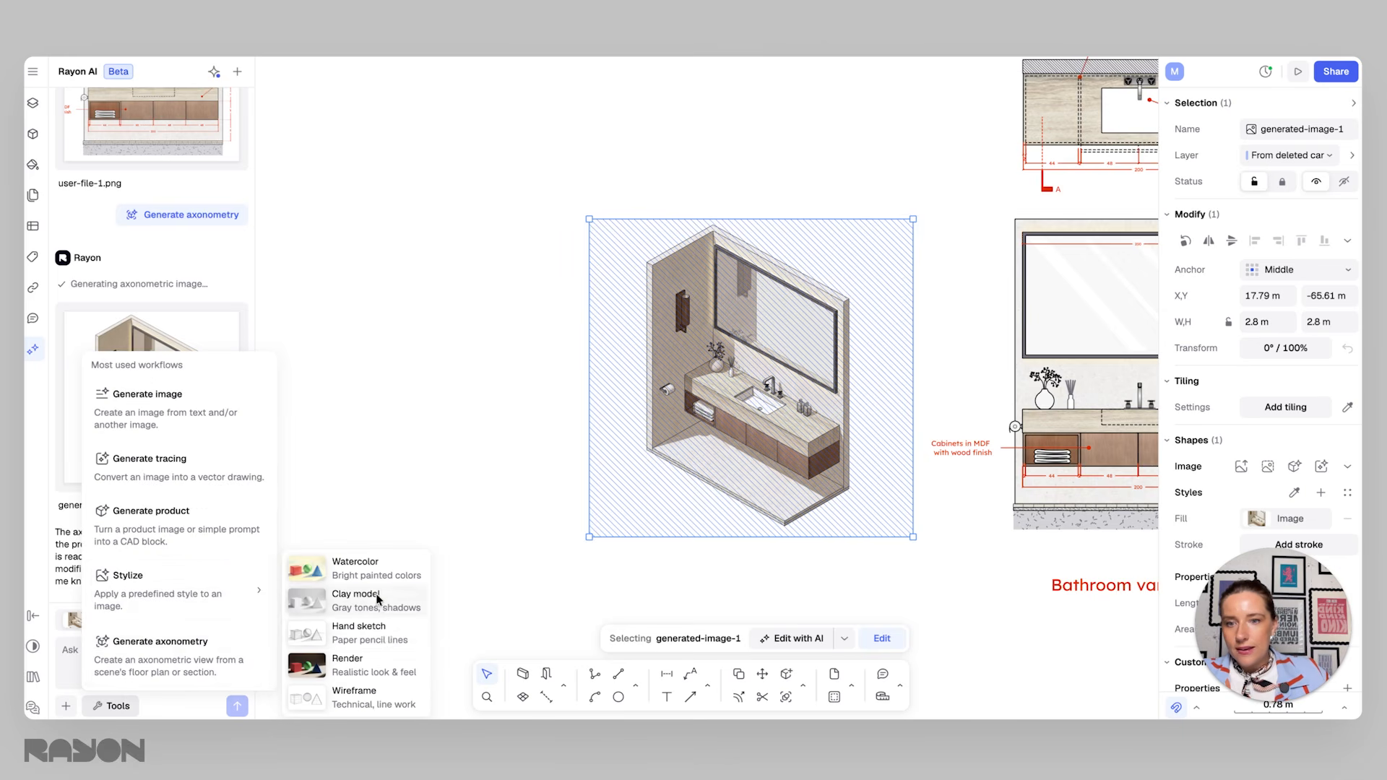
{"action": "left_click", "coordinate": [383, 666]}
{"action": "left_click", "coordinate": [237, 706]}
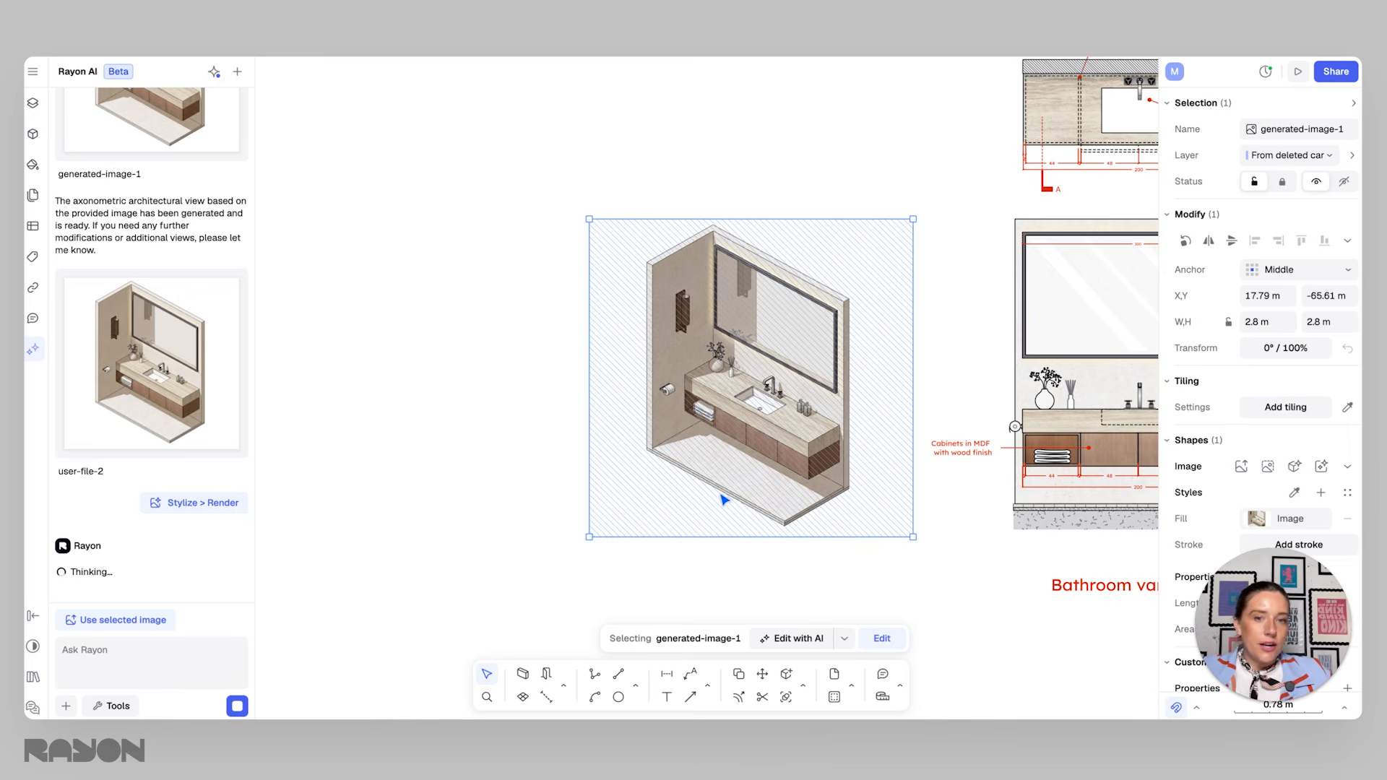
Step: Preview the rendered image, insert it on the canvas and align it beside the axonometric image, on the side away from the drawings
{"action": "mouse_move", "coordinate": [154, 448]}
{"action": "left_click", "coordinate": [152, 447]}
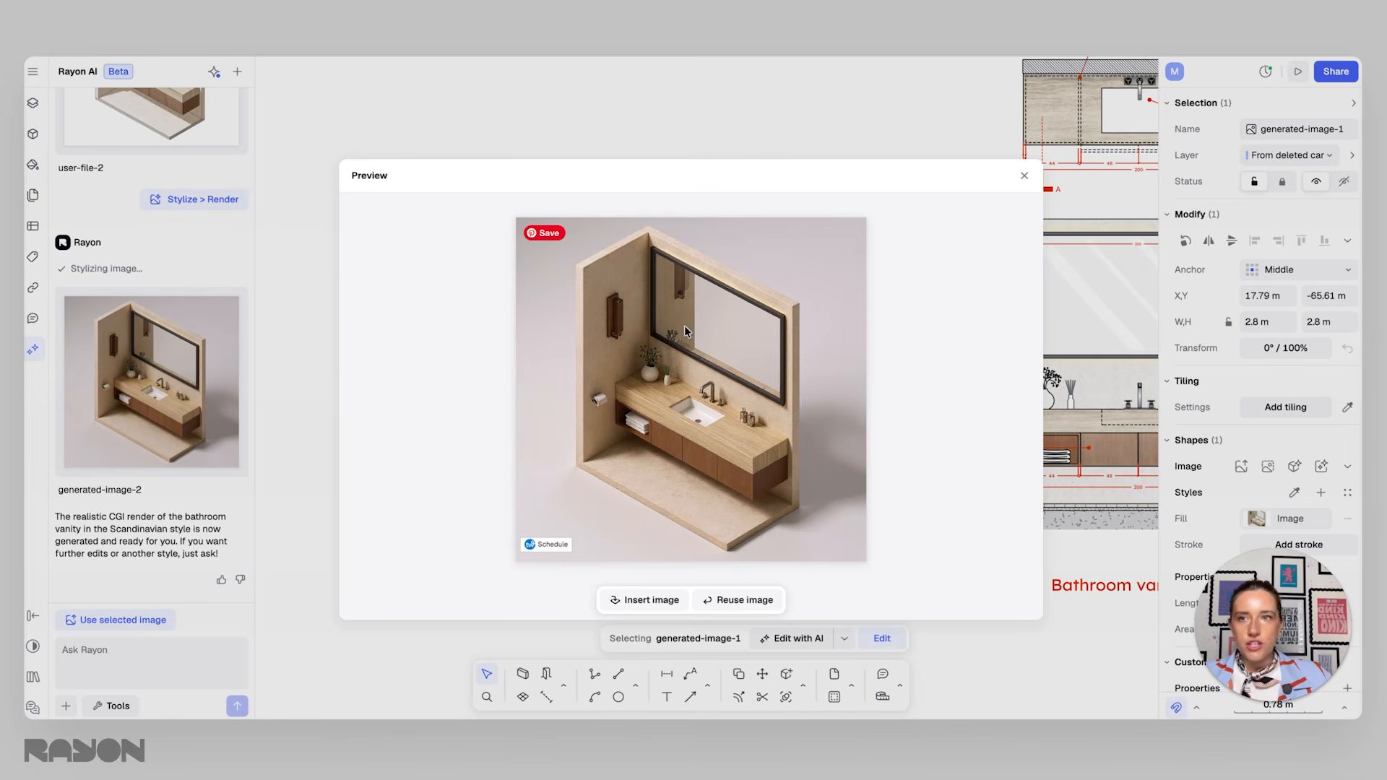
{"action": "left_click", "coordinate": [649, 602]}
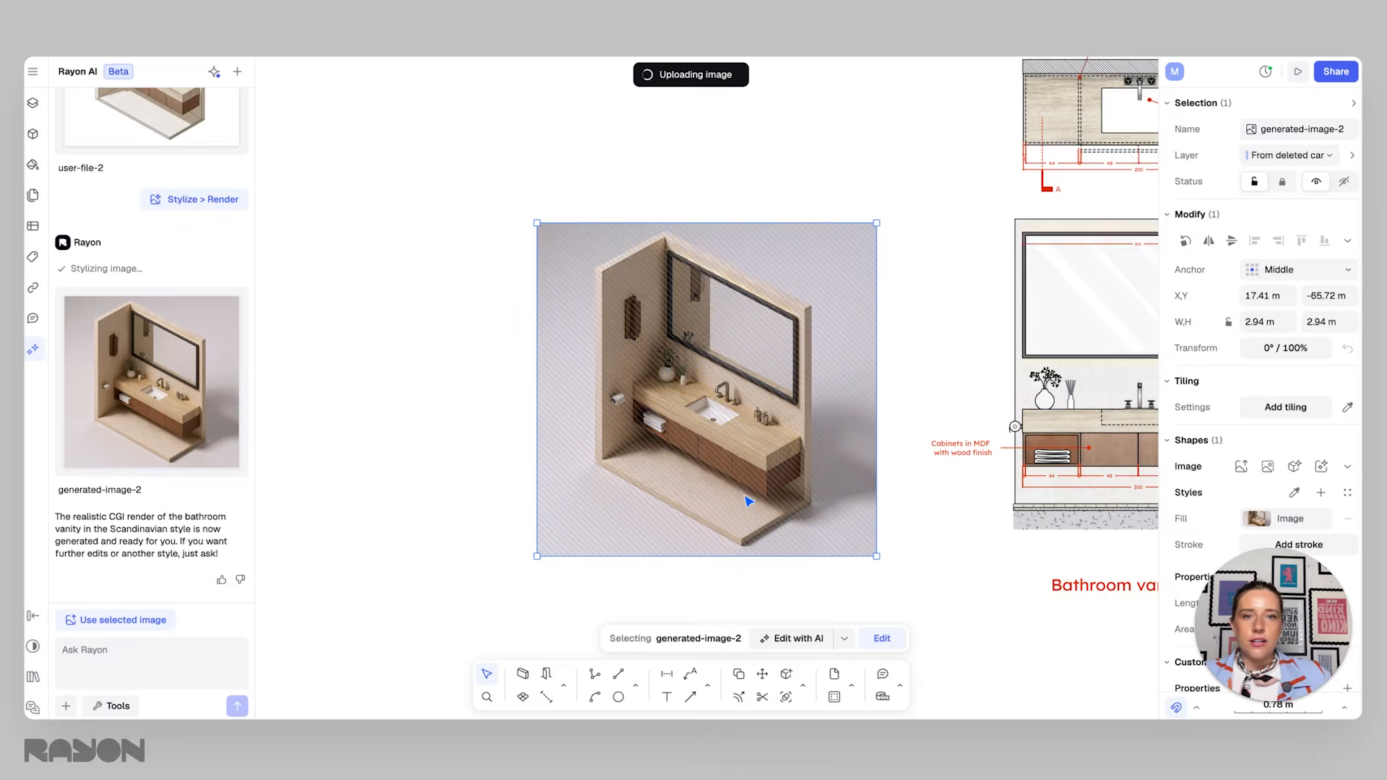
{"action": "left_click_drag", "start_coordinate": [867, 439], "coordinate": [570, 439]}
{"action": "left_click_drag", "start_coordinate": [601, 440], "coordinate": [600, 429]}
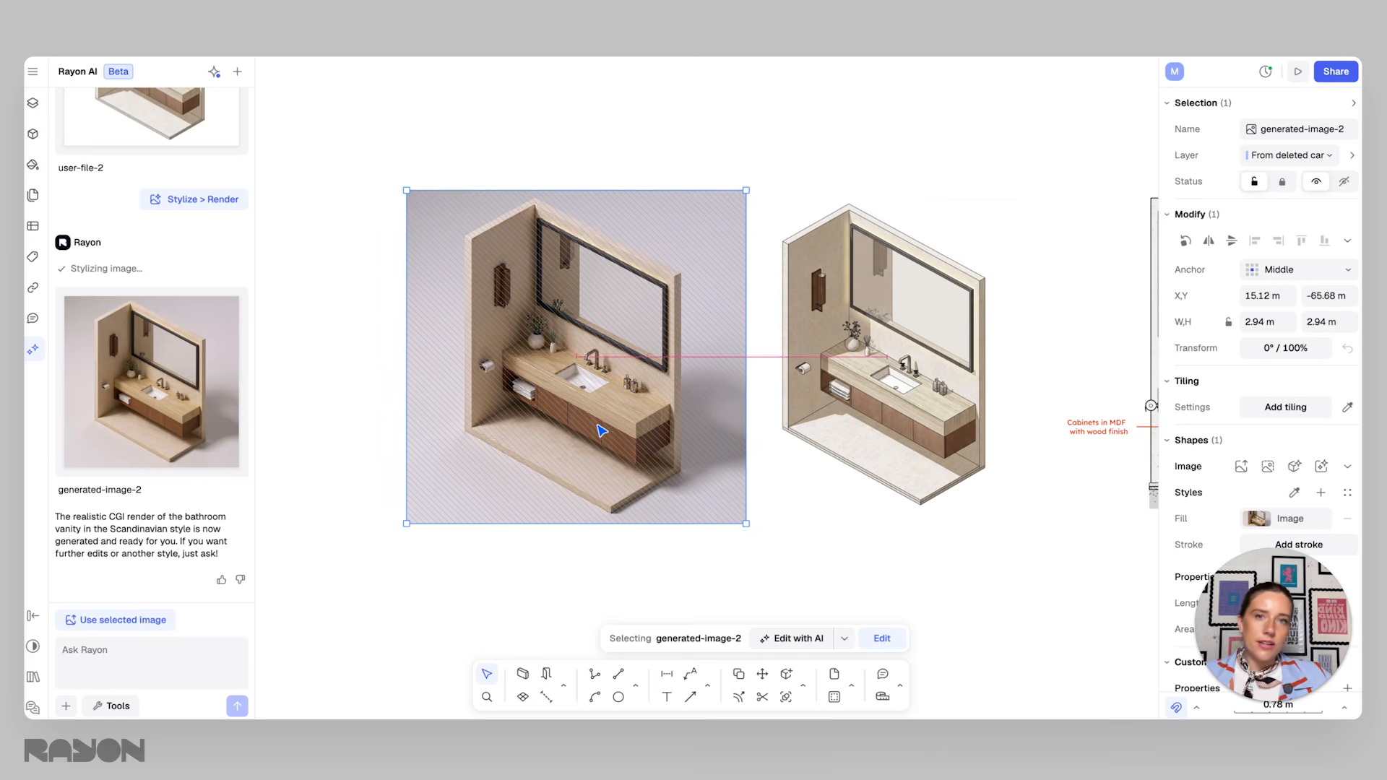
{"action": "left_click", "coordinate": [833, 545]}
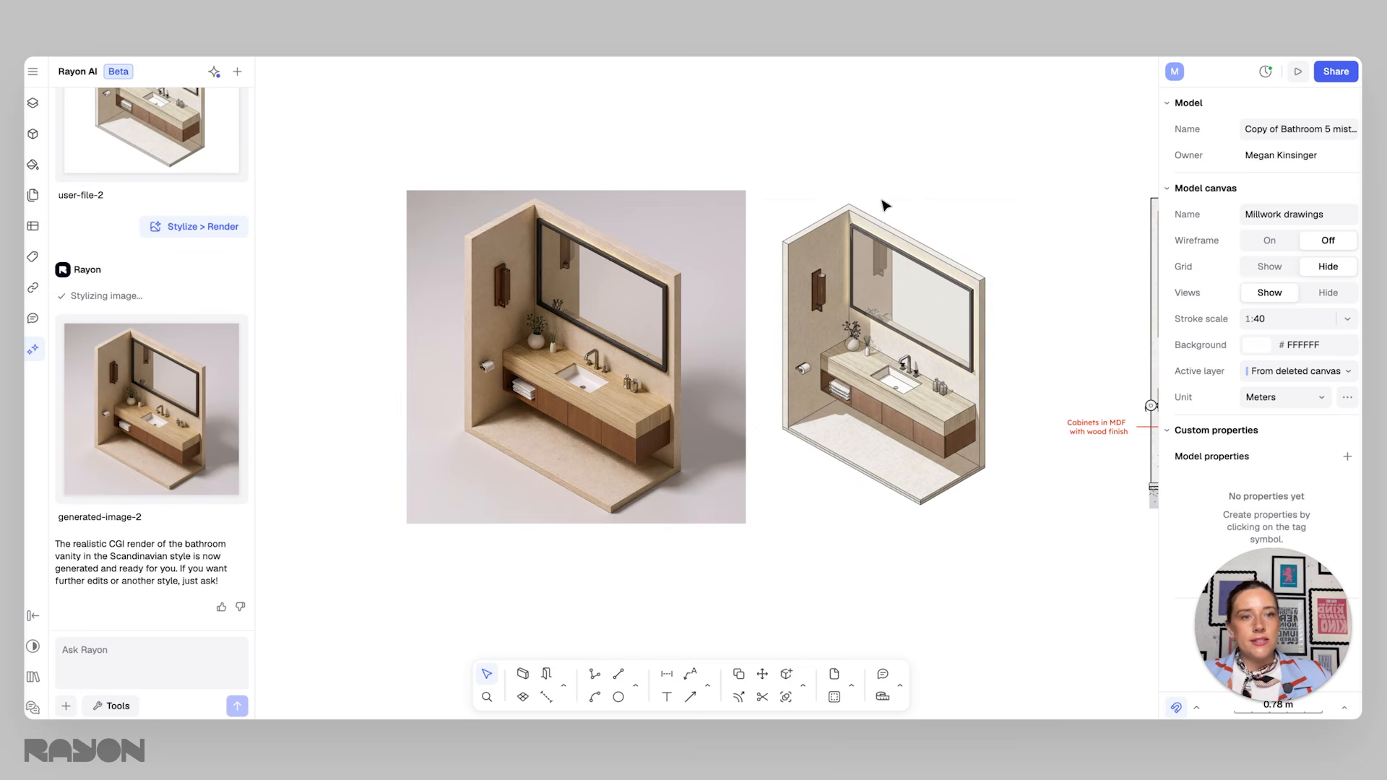
{"action": "scroll", "coordinate": [906, 249], "scroll_direction": "up", "scroll_amount": 1}
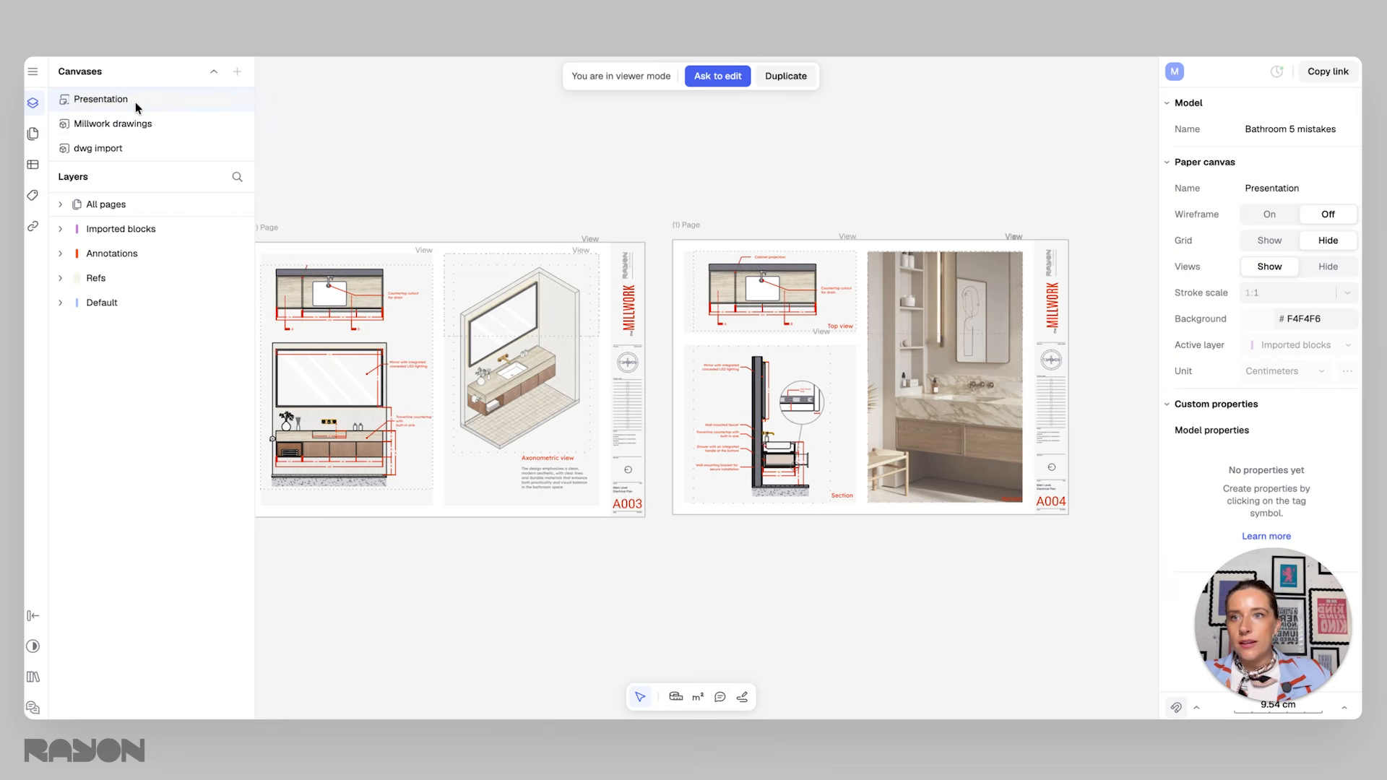
Step: Examine presentation sheets A003 and A004 of the Bathroom 5 mistakes model, comparing their drawings, axonometric view, detail and interior image
{"action": "scroll", "coordinate": [448, 203], "scroll_direction": "left", "scroll_amount": 2}
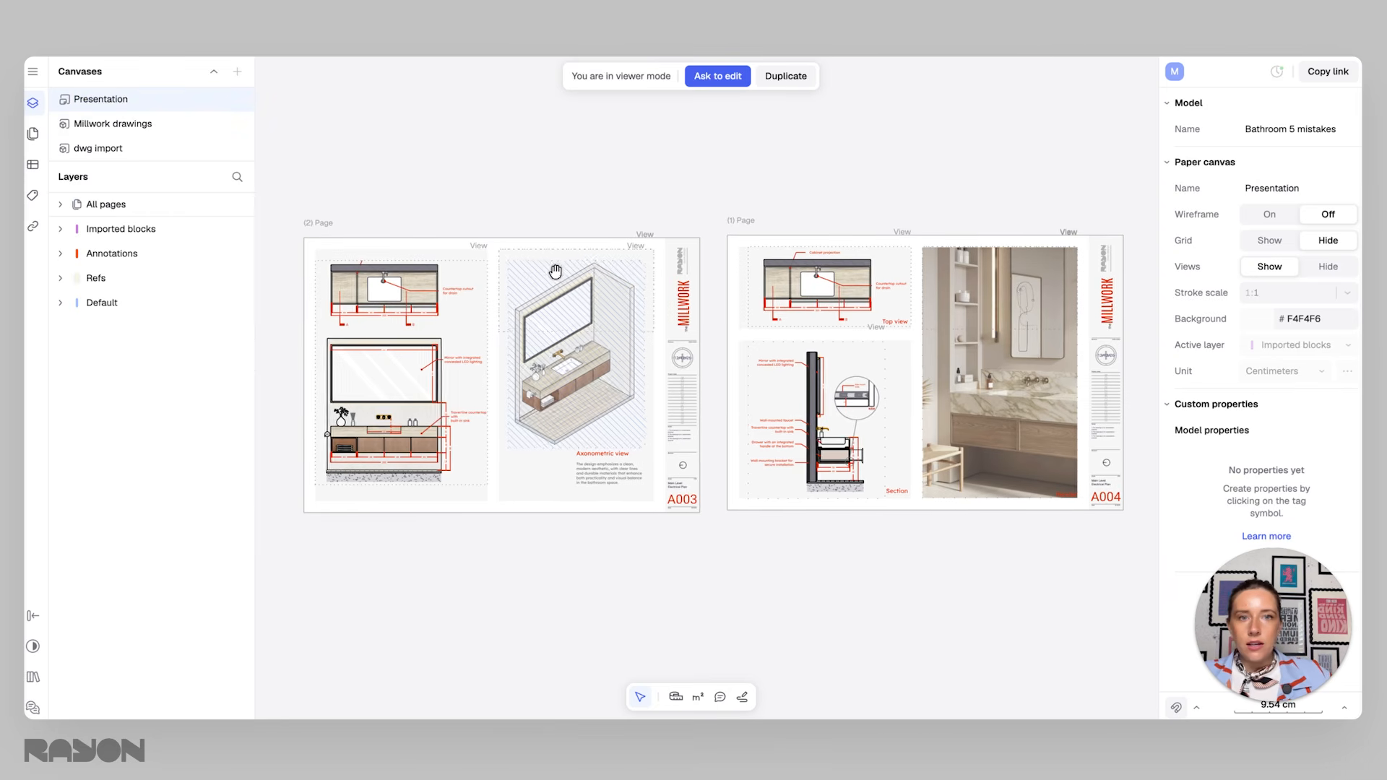
{"action": "scroll", "coordinate": [604, 329], "scroll_direction": "up", "scroll_amount": 1, "text": "ctrl"}
{"action": "middle_click_drag", "start_coordinate": [628, 368], "coordinate": [596, 375]}
{"action": "scroll", "coordinate": [578, 373], "scroll_direction": "down", "scroll_amount": 2}
{"action": "scroll", "coordinate": [364, 350], "scroll_direction": "up", "scroll_amount": 5, "text": "ctrl"}
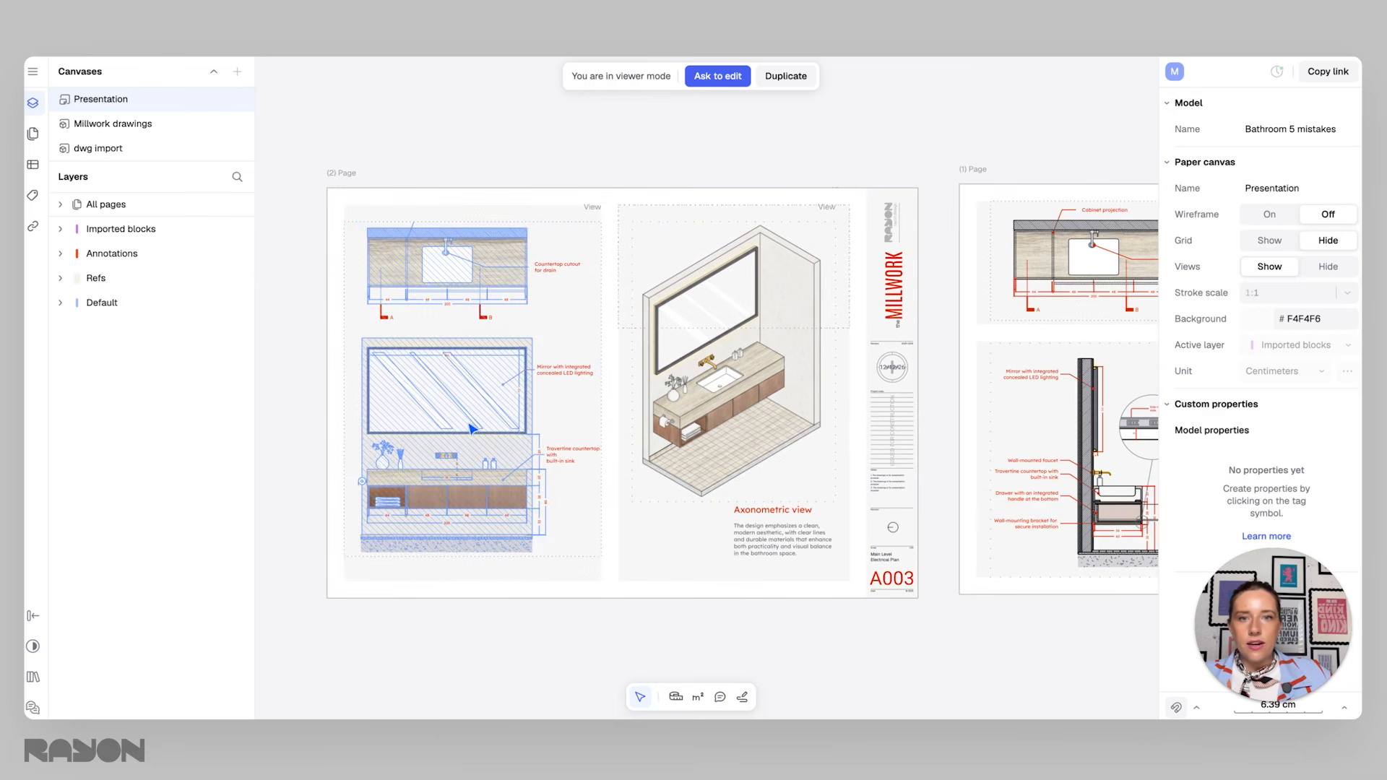
{"action": "middle_click_drag", "start_coordinate": [846, 400], "coordinate": [594, 420]}
{"action": "middle_click_drag", "start_coordinate": [772, 405], "coordinate": [573, 408]}
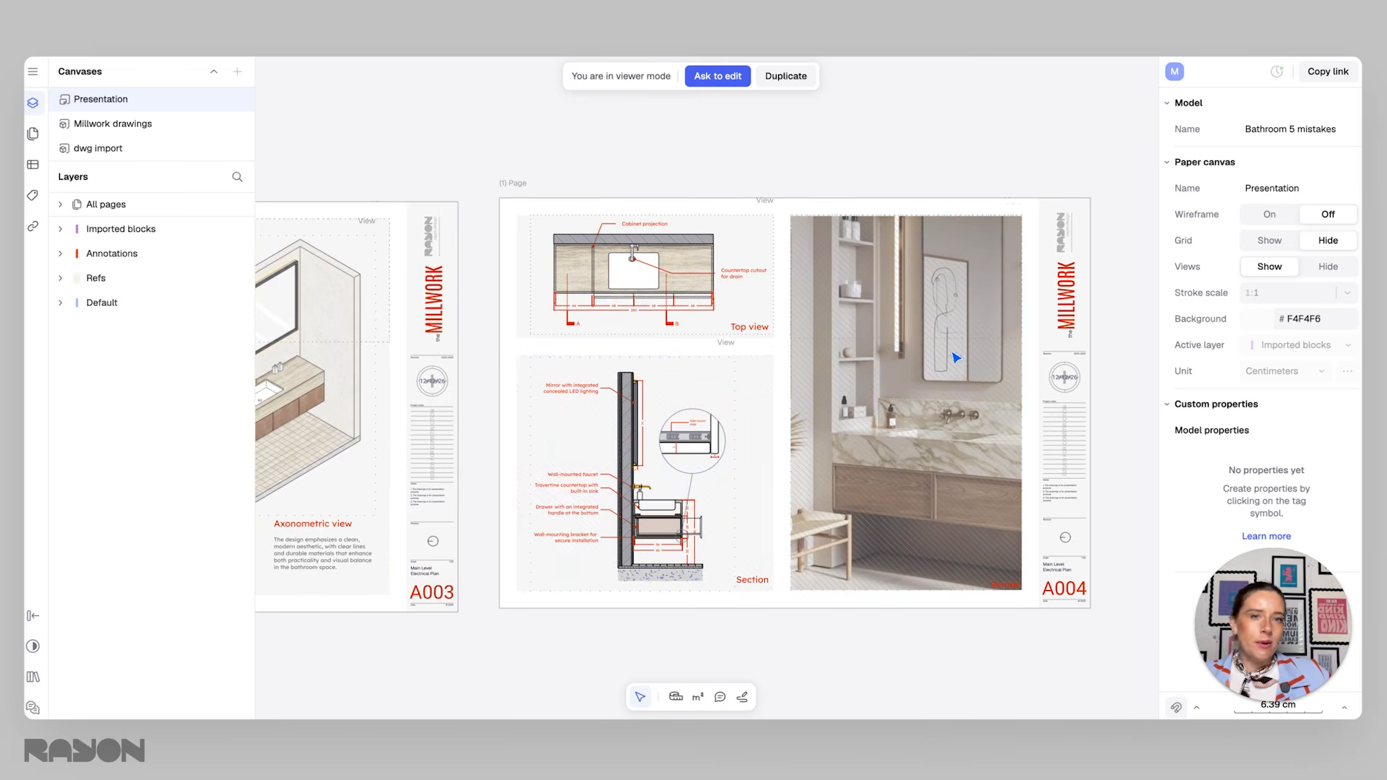
{"action": "scroll", "coordinate": [954, 356], "scroll_direction": "down", "scroll_amount": 2}
{"action": "middle_click_drag", "start_coordinate": [913, 410], "coordinate": [1030, 406]}
{"action": "middle_click_drag", "start_coordinate": [748, 438], "coordinate": [895, 434]}
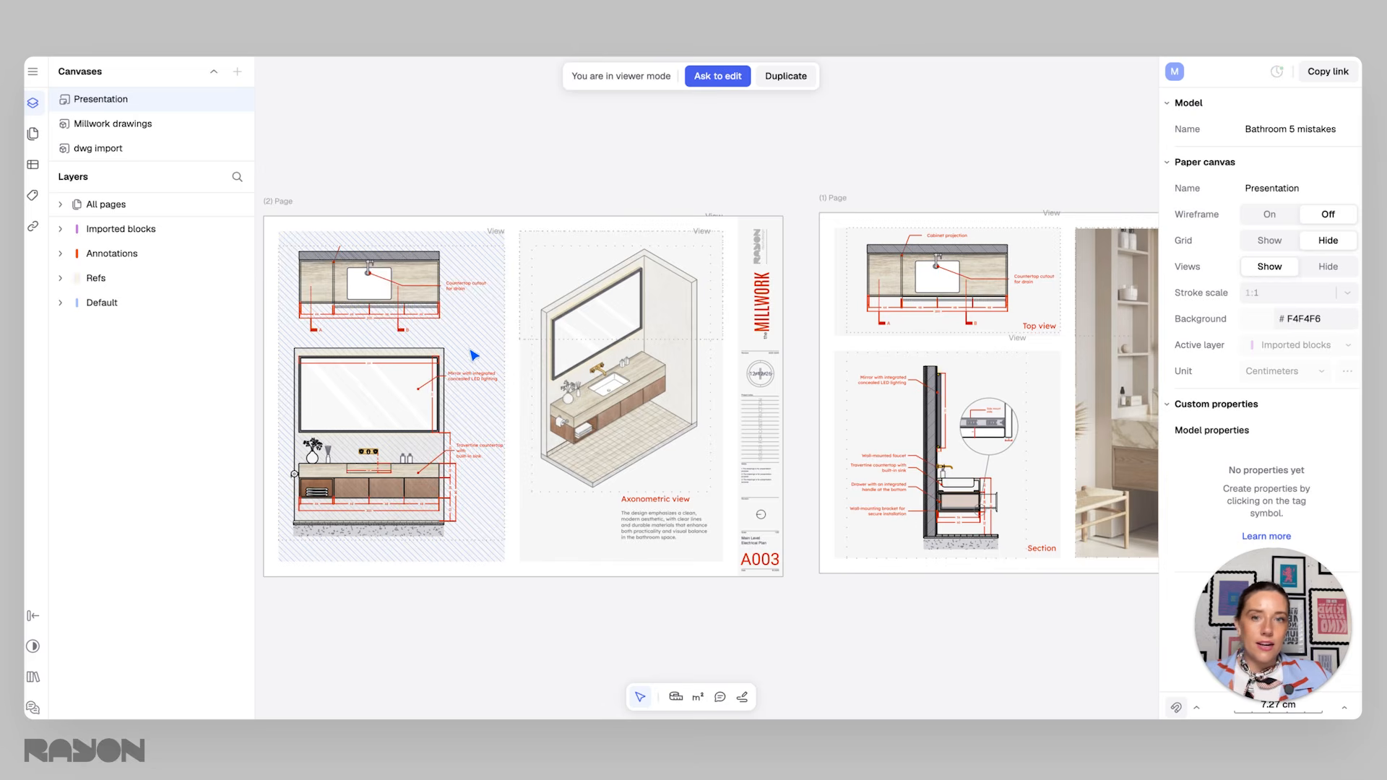
{"action": "left_click_drag", "start_coordinate": [887, 308], "coordinate": [815, 317]}
{"action": "scroll", "coordinate": [829, 320], "scroll_direction": "down", "scroll_amount": 3}
{"action": "middle_click_drag", "start_coordinate": [830, 321], "coordinate": [784, 339]}
{"action": "scroll", "coordinate": [784, 338], "scroll_direction": "down", "scroll_amount": 1}
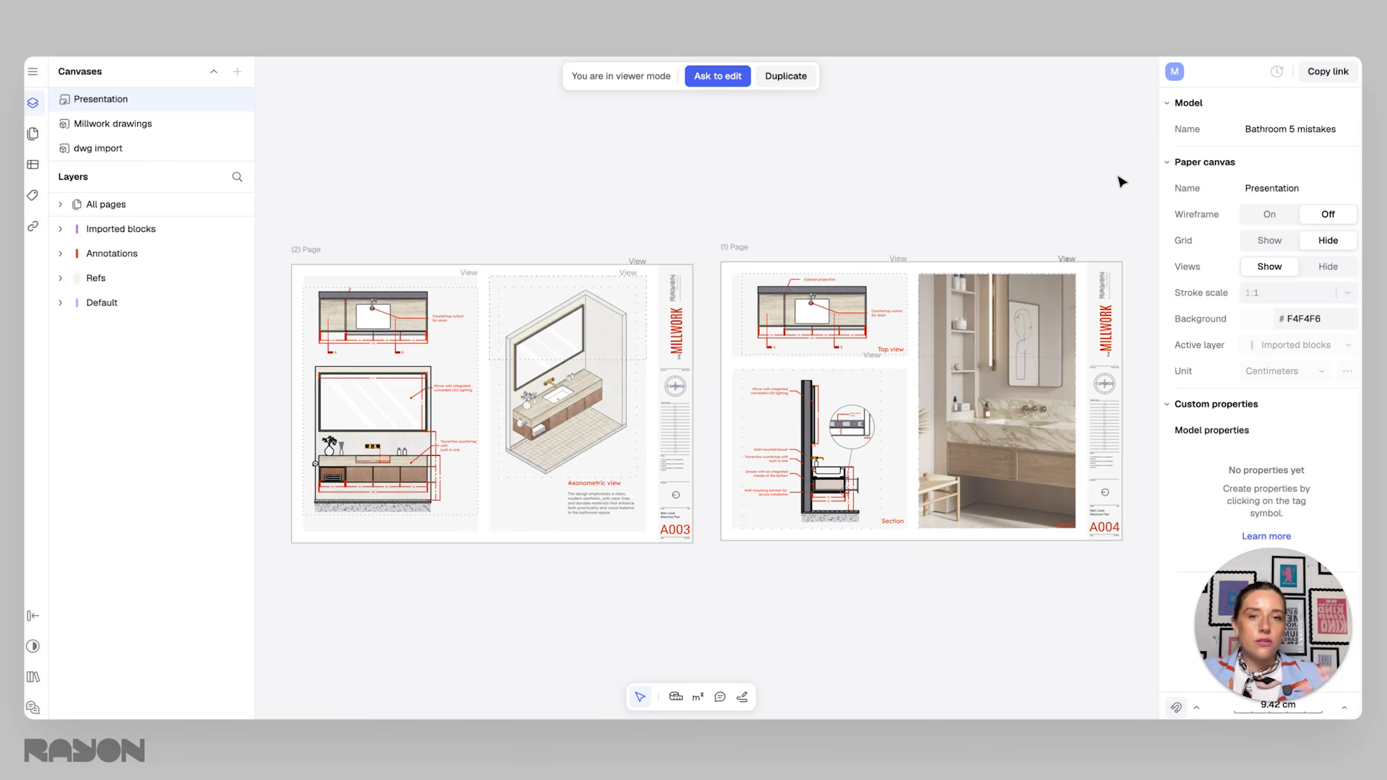
{"action": "scroll", "coordinate": [676, 209], "scroll_direction": "down", "scroll_amount": 1}
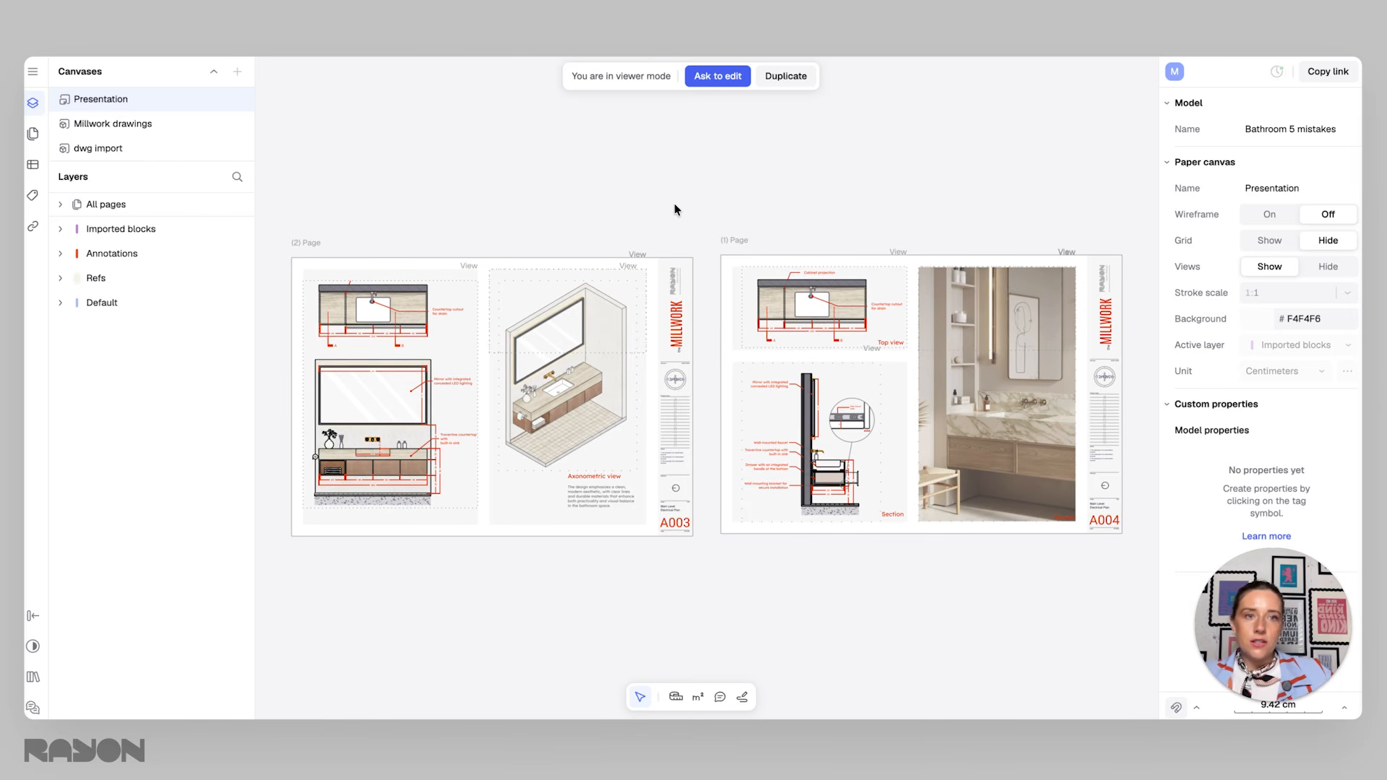